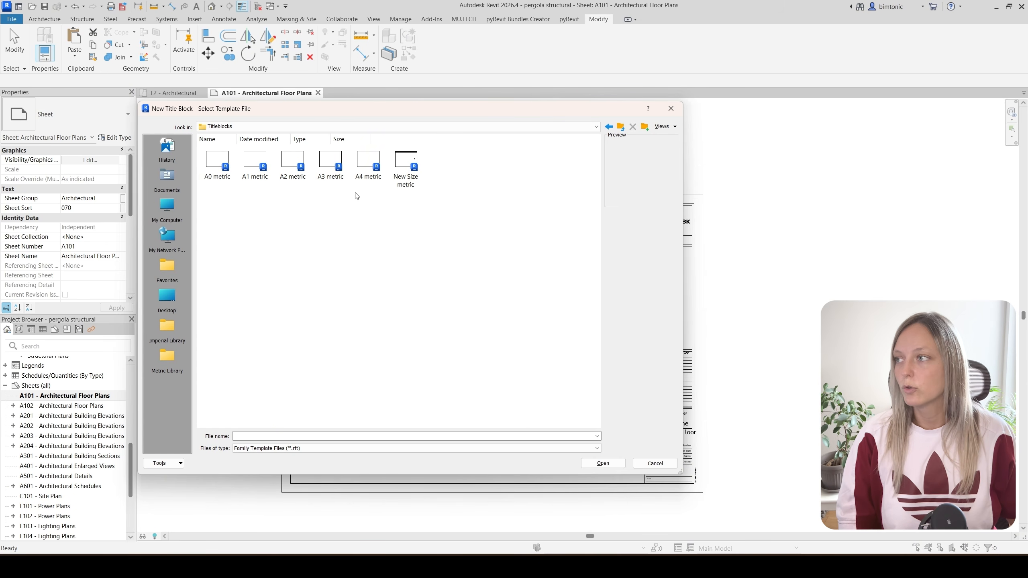
- Create a title block family from the A2 metric template and draw a border rectangle inset 15 mm from the sheet outline
click(306, 176)
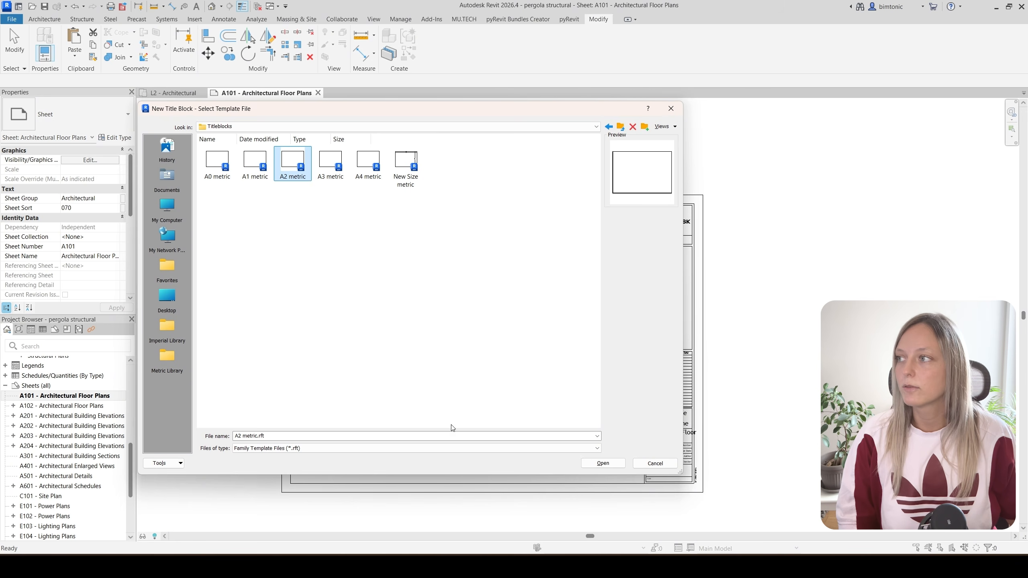
click(611, 468)
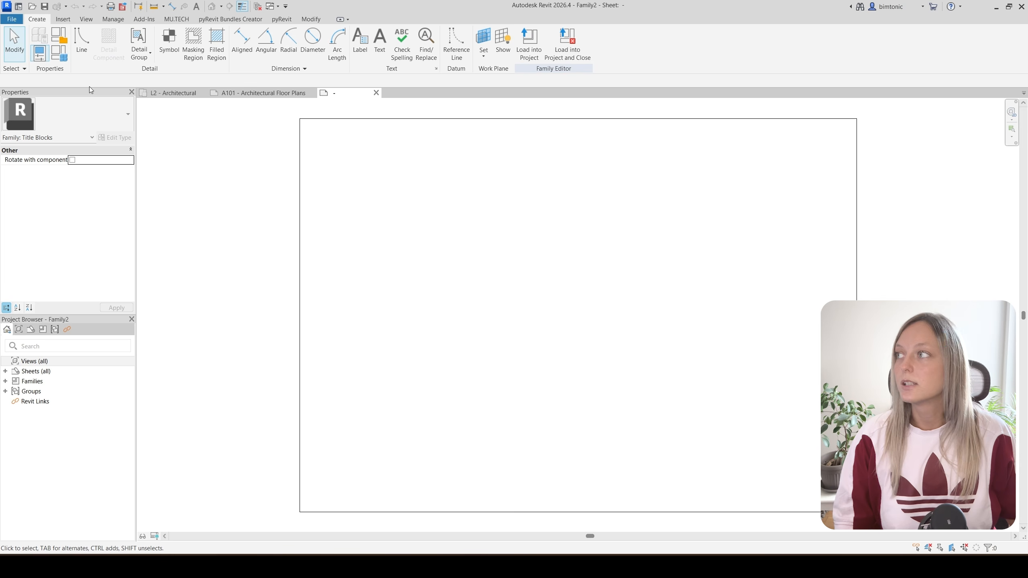
click(81, 41)
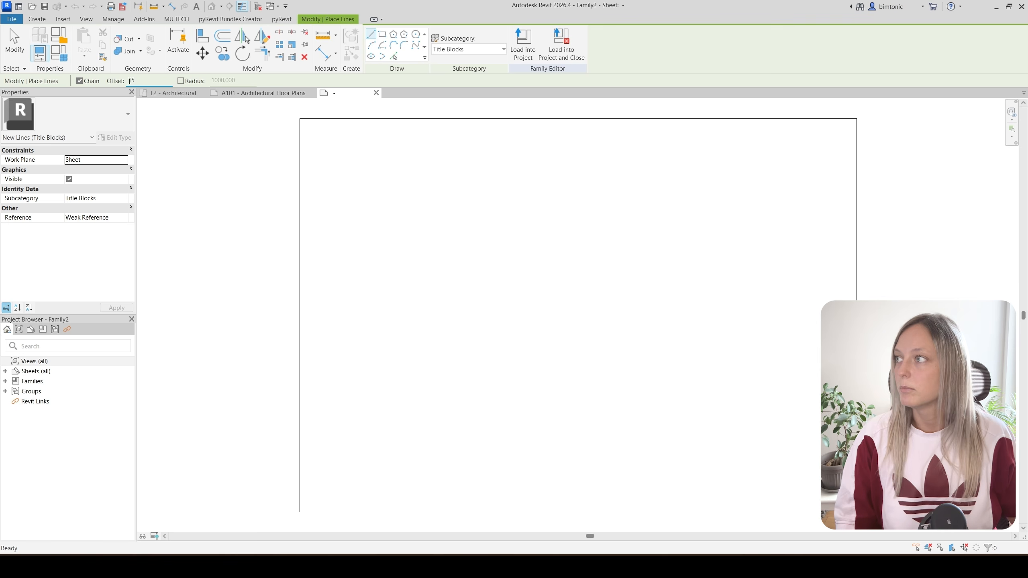
click(383, 37)
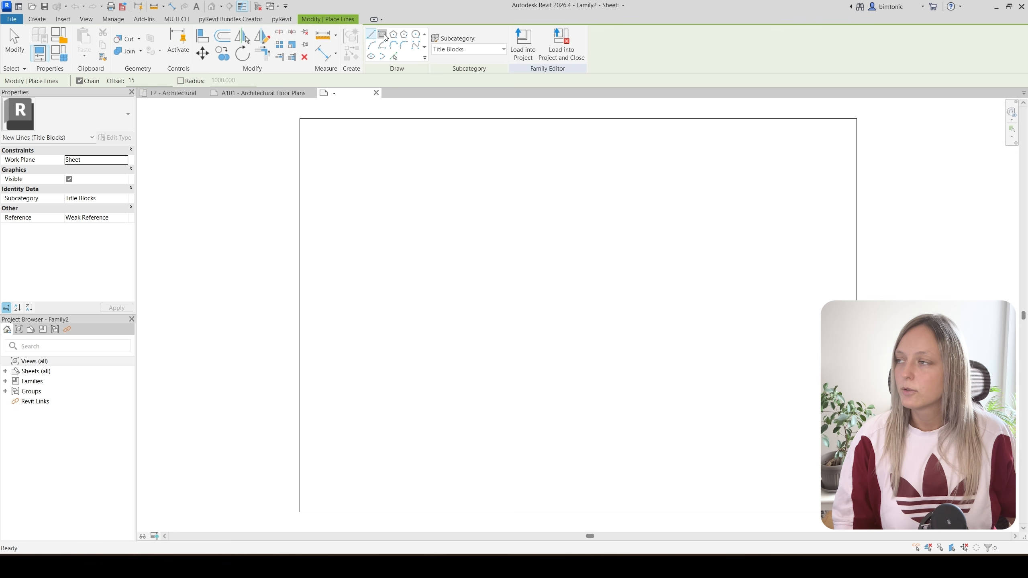
click(300, 119)
middle_drag(716, 449, 589, 365)
scroll(643, 437, down, 1)
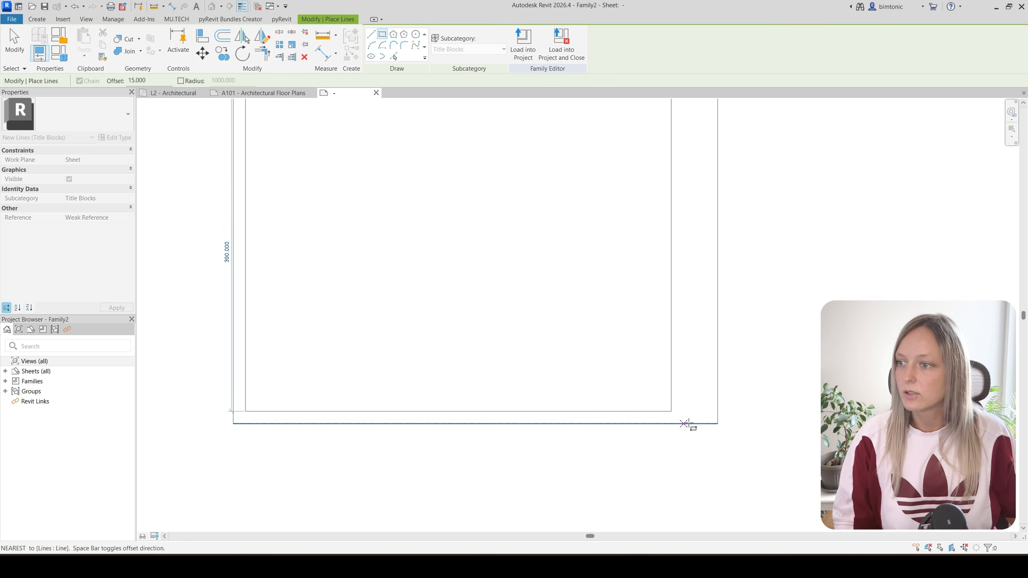
click(717, 424)
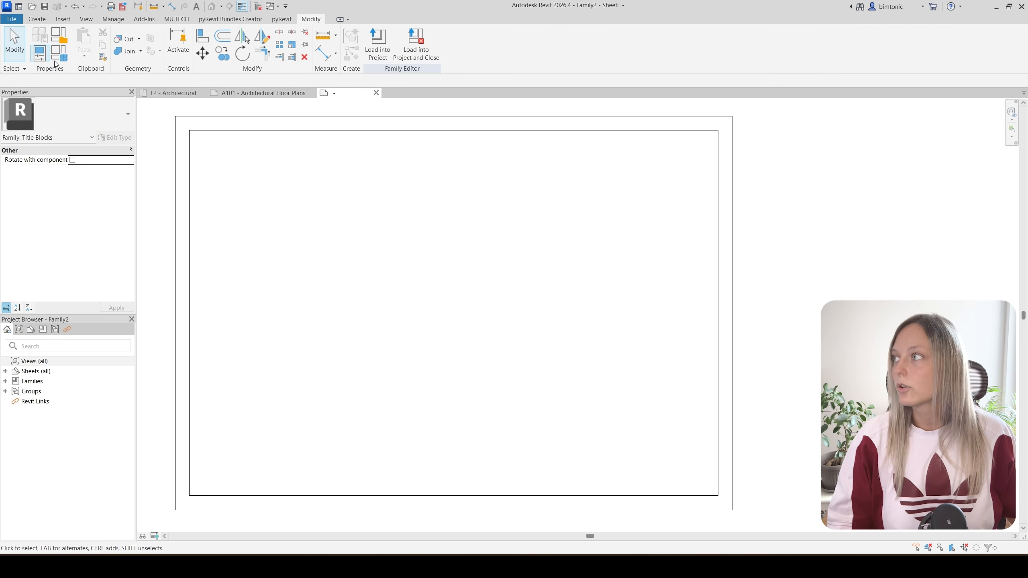
- Draw a 70 mm vertical line up from the border's lower edge, offset 100 mm inward from its right edge
click(45, 18)
click(81, 40)
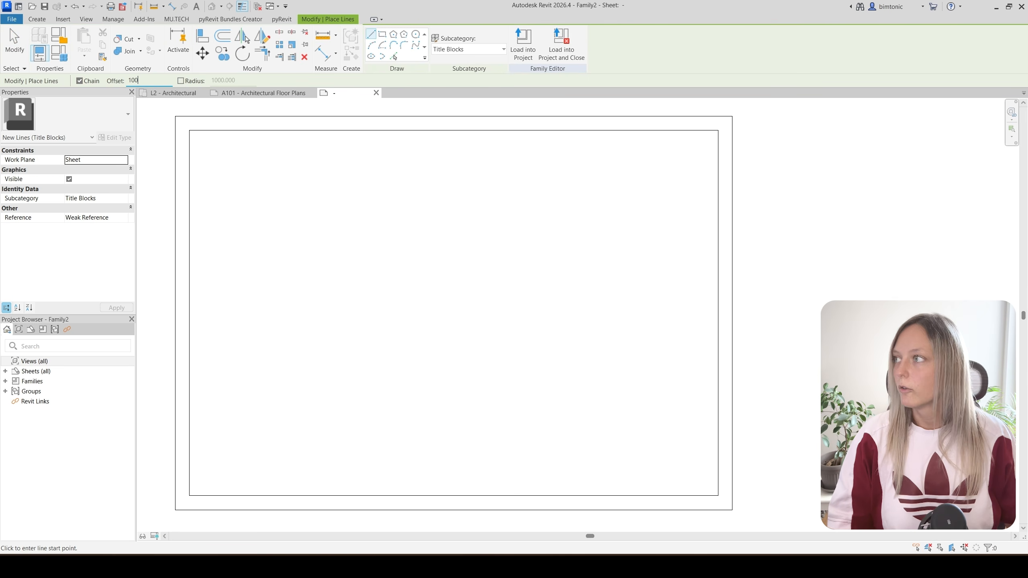
click(718, 495)
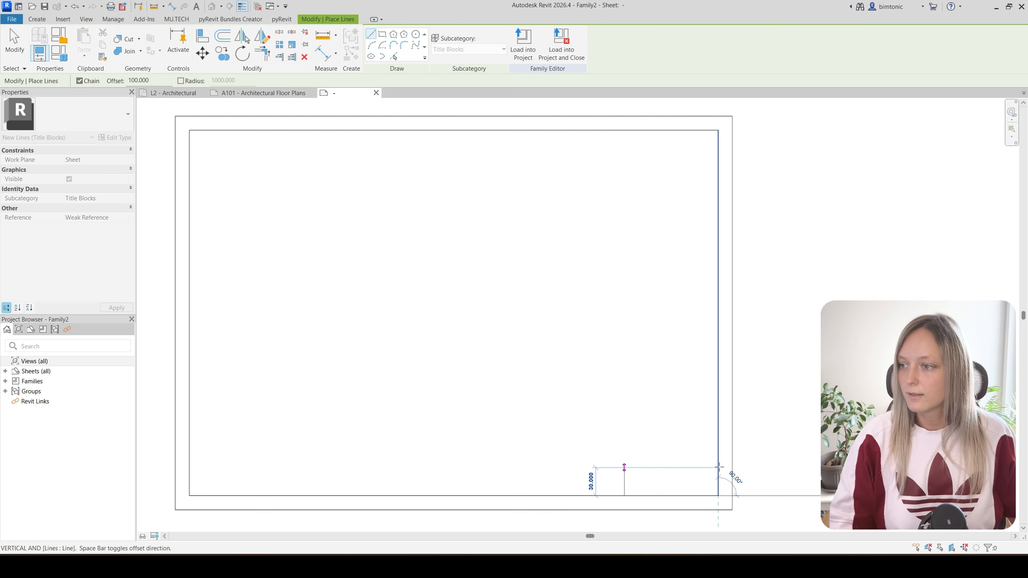
click(721, 430)
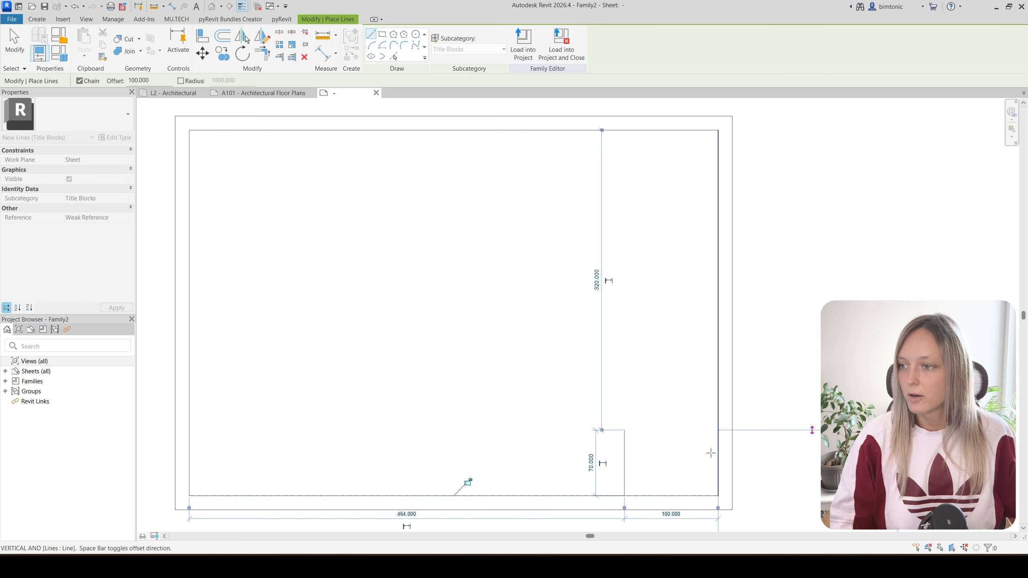
key(Escape)
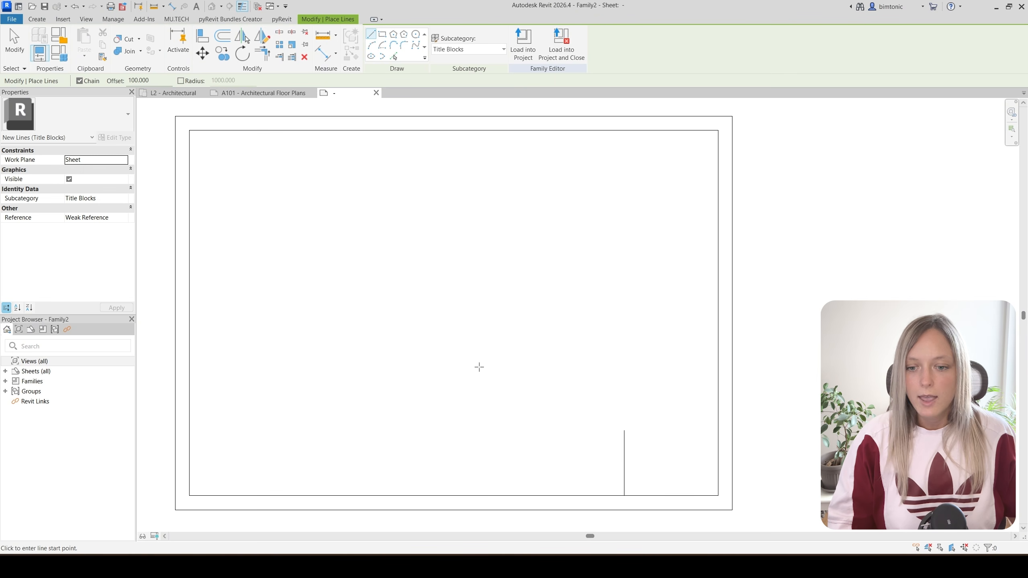
- Draw a horizontal line offset 70 mm above the border's lower edge, spanning from the right edge to the short vertical line
double_click(154, 81)
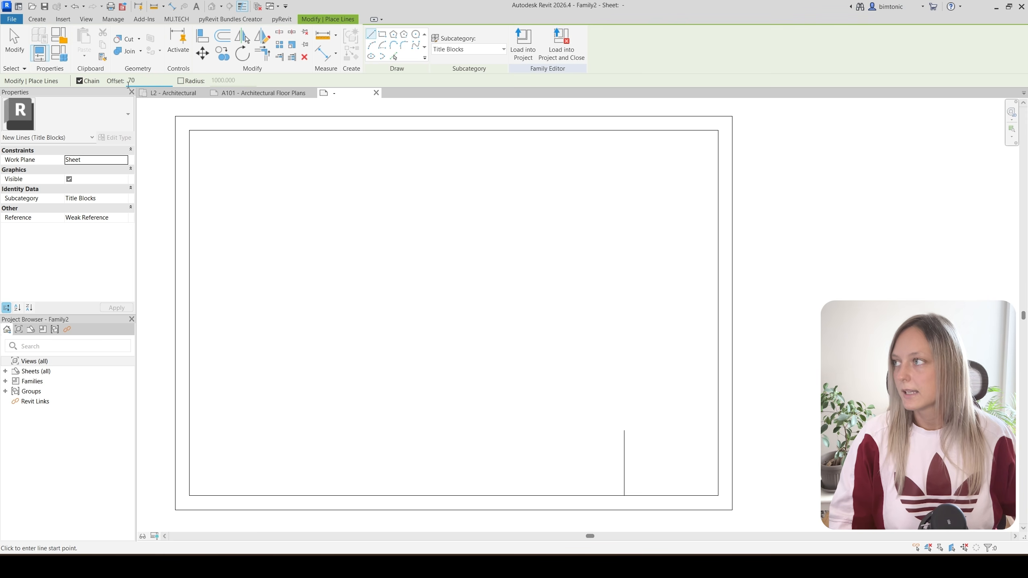
click(654, 500)
scroll(654, 500, up, 3)
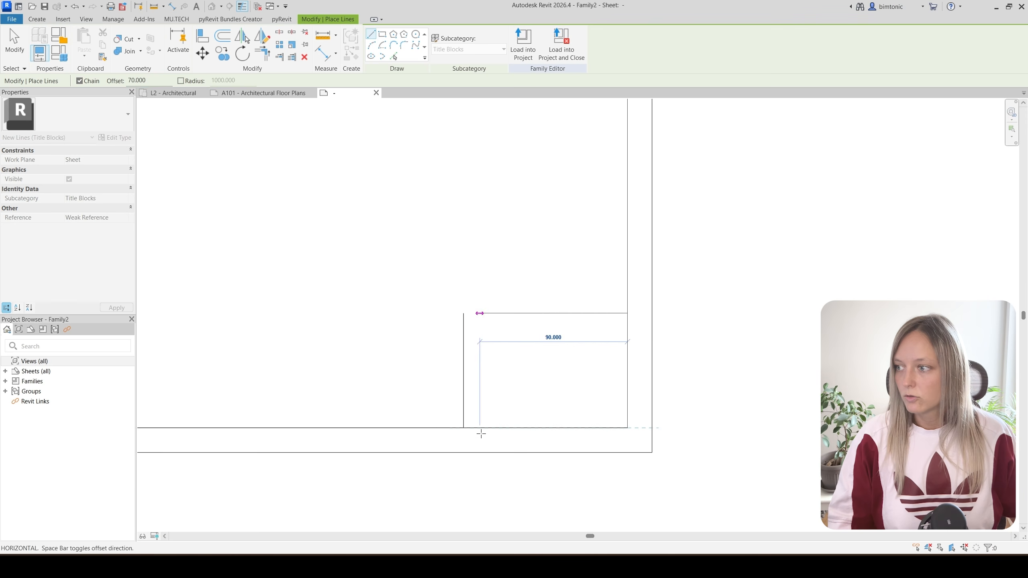
click(463, 428)
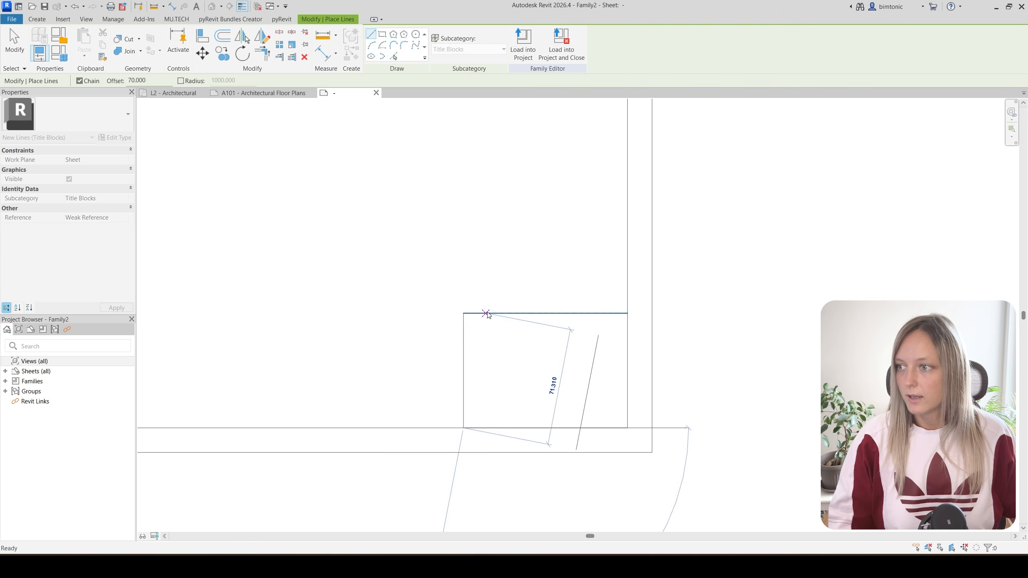
key(Escape)
key(Escape)
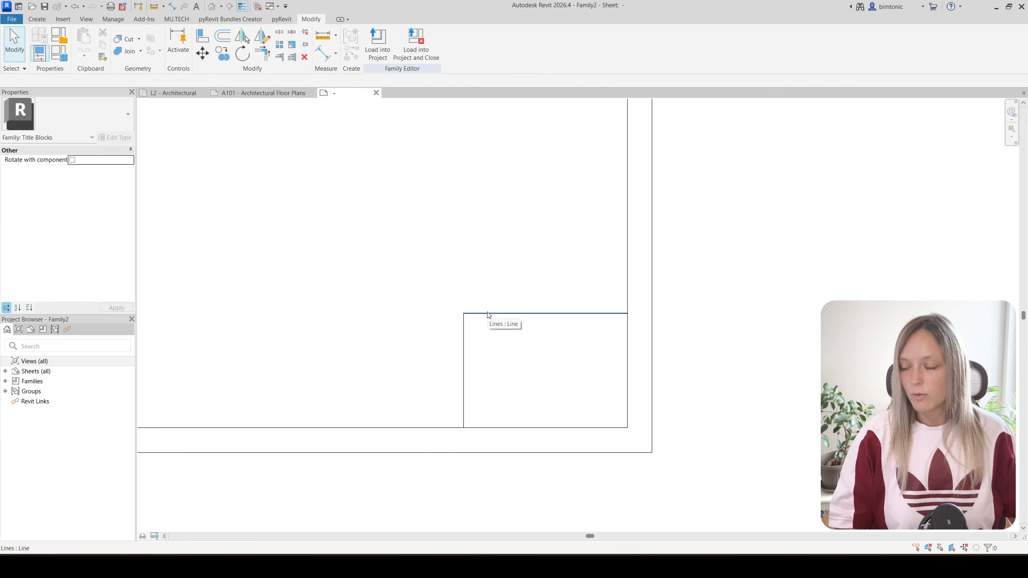
- Trim the border's right and lower edges to the two new lines, cutting a notch out of the lower-right corner
key(t)
key(r)
click(607, 313)
click(627, 300)
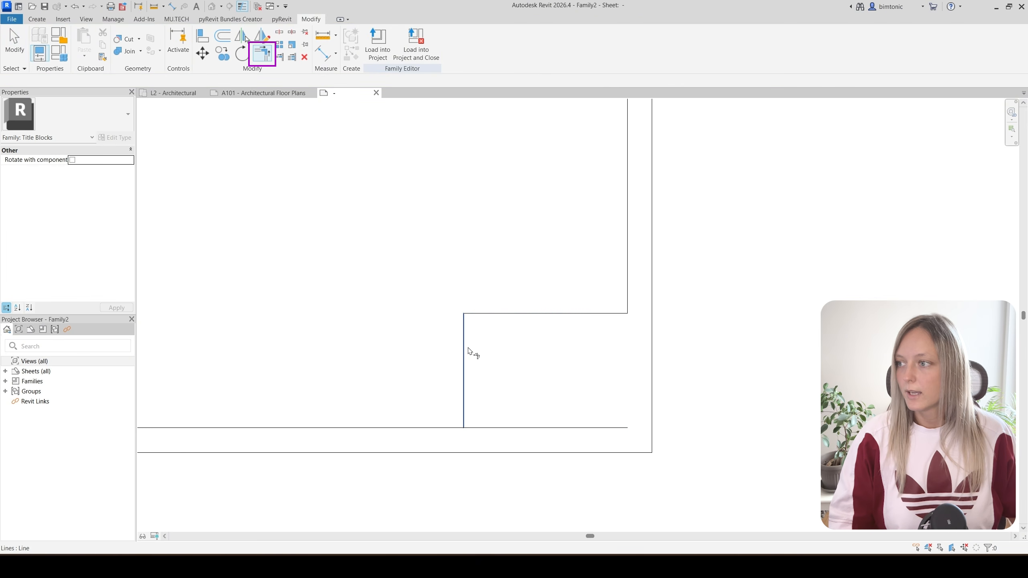
click(466, 356)
click(442, 429)
key(Escape)
key(Escape)
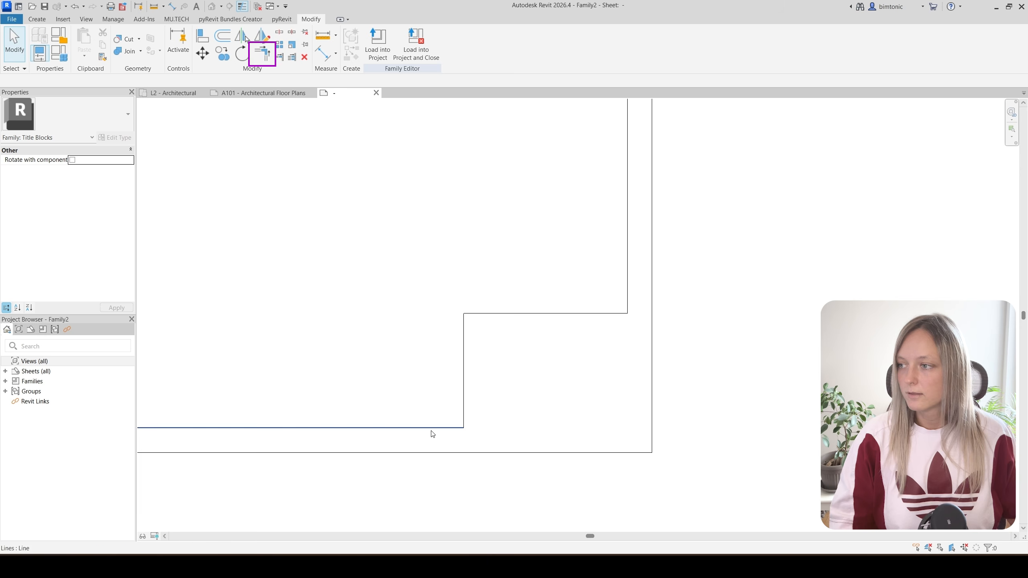
- With zero offset, draw a 95 x 30 mm rectangle in the notch's lower-right corner, 5 mm from the notch's vertical line
click(83, 42)
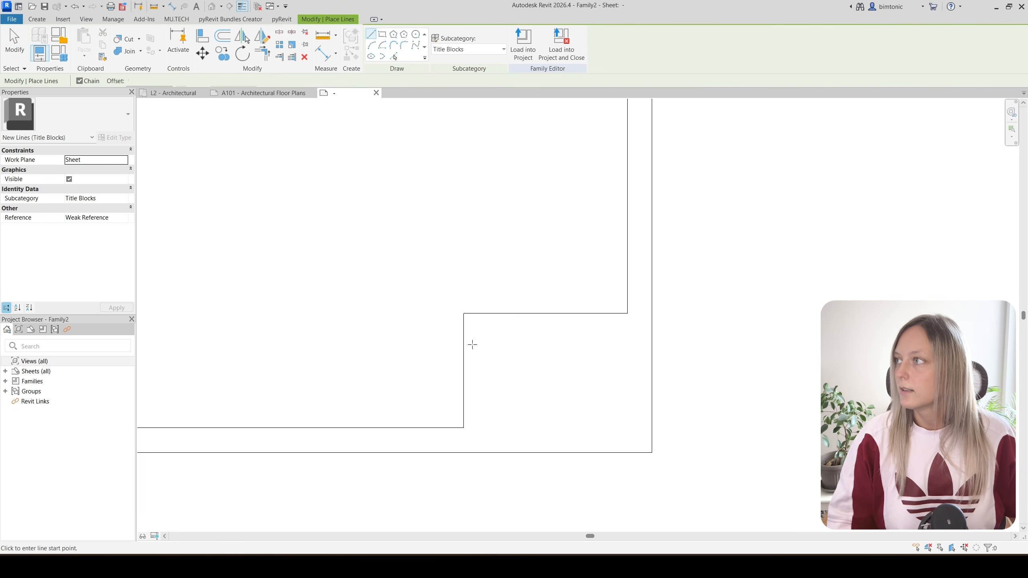
click(627, 427)
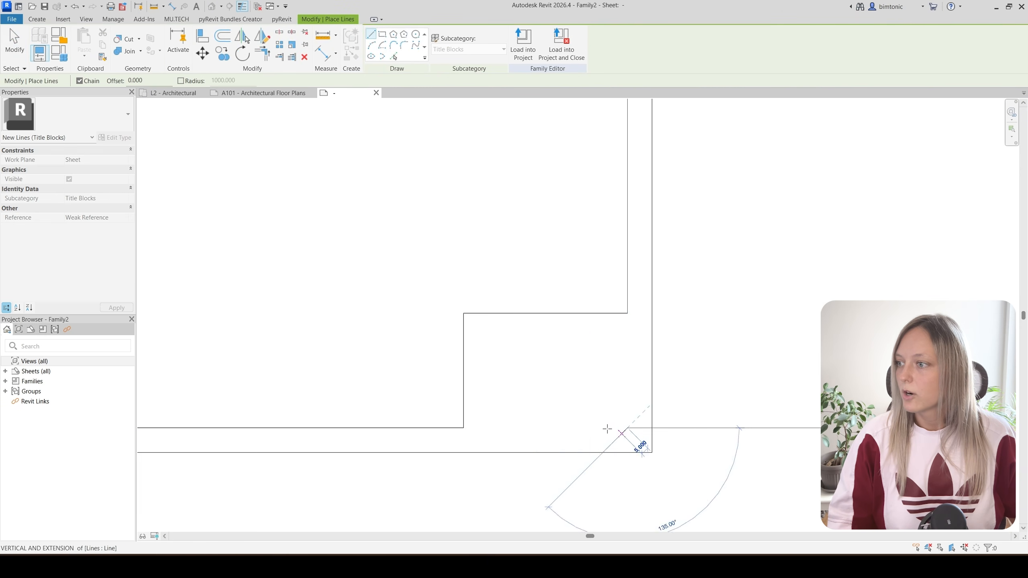
click(472, 428)
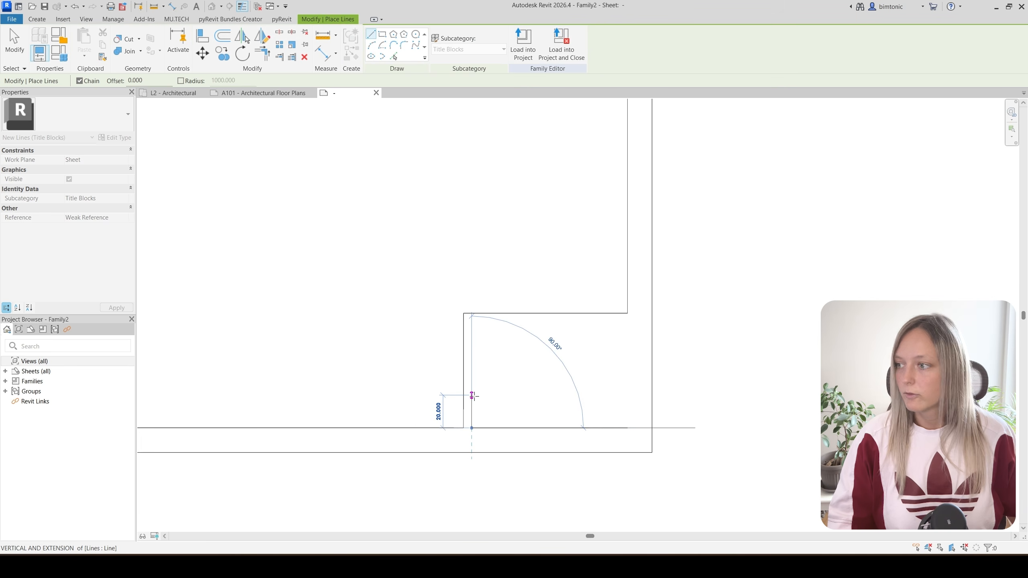
text(30)
key(Return)
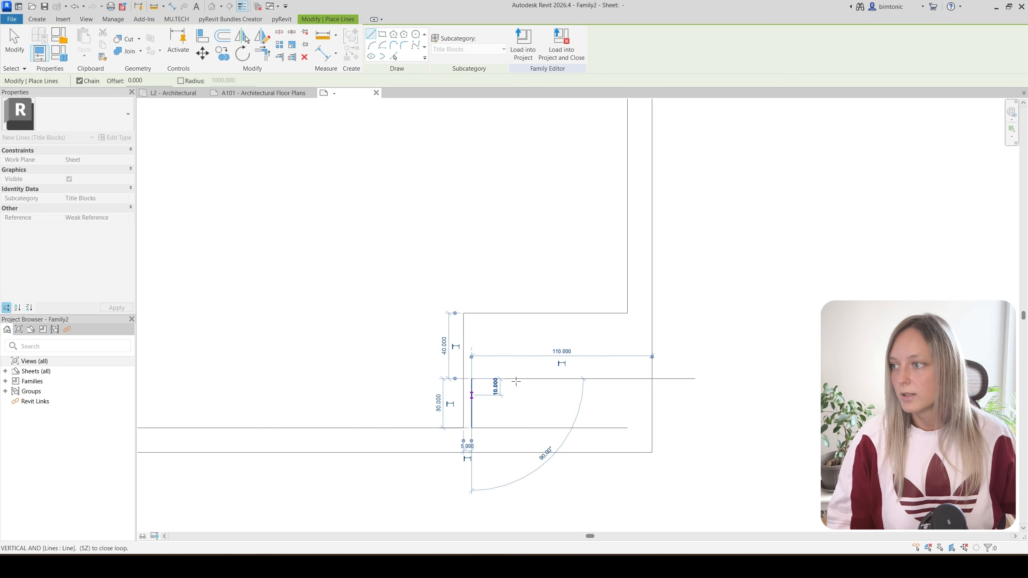
click(627, 379)
click(627, 427)
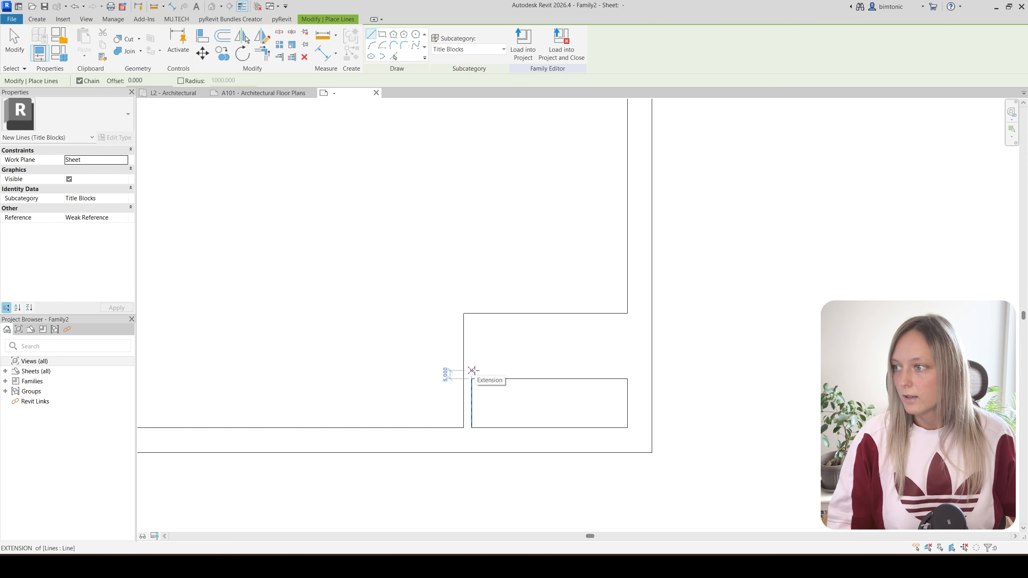
- Draw a second 95 mm wide rectangle, about 14 mm high, 5 mm above the first one
click(472, 370)
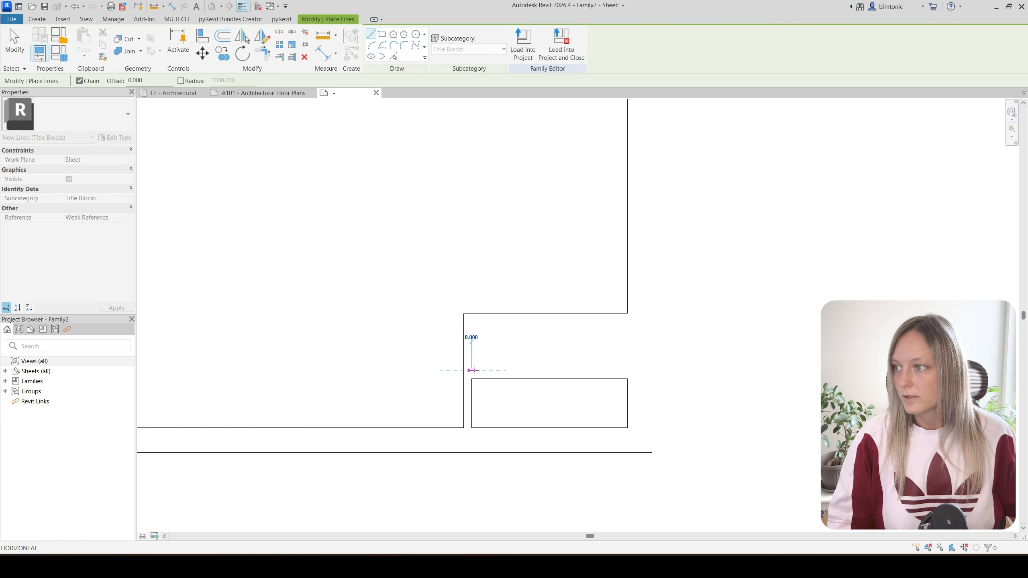
click(626, 370)
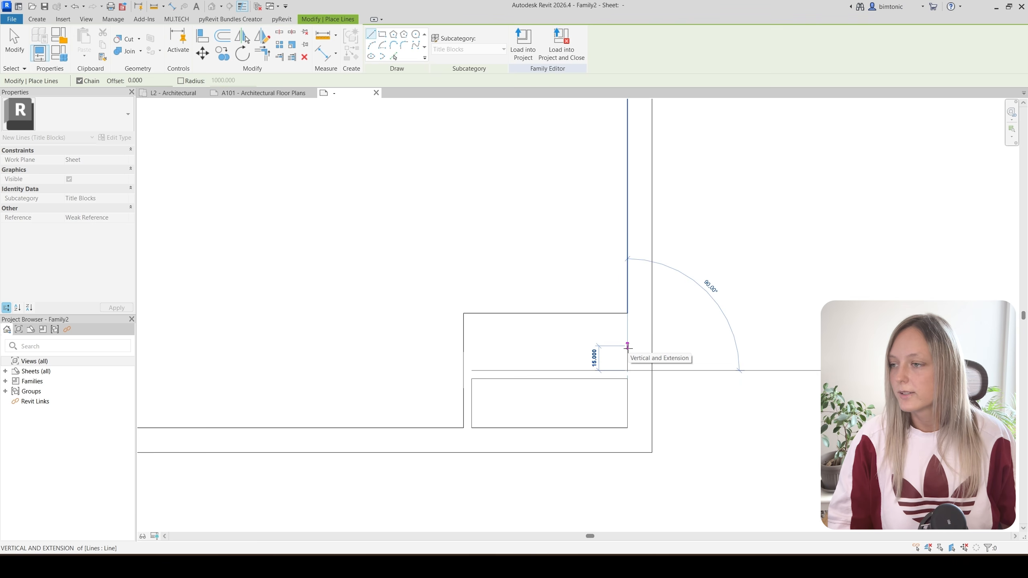
click(627, 347)
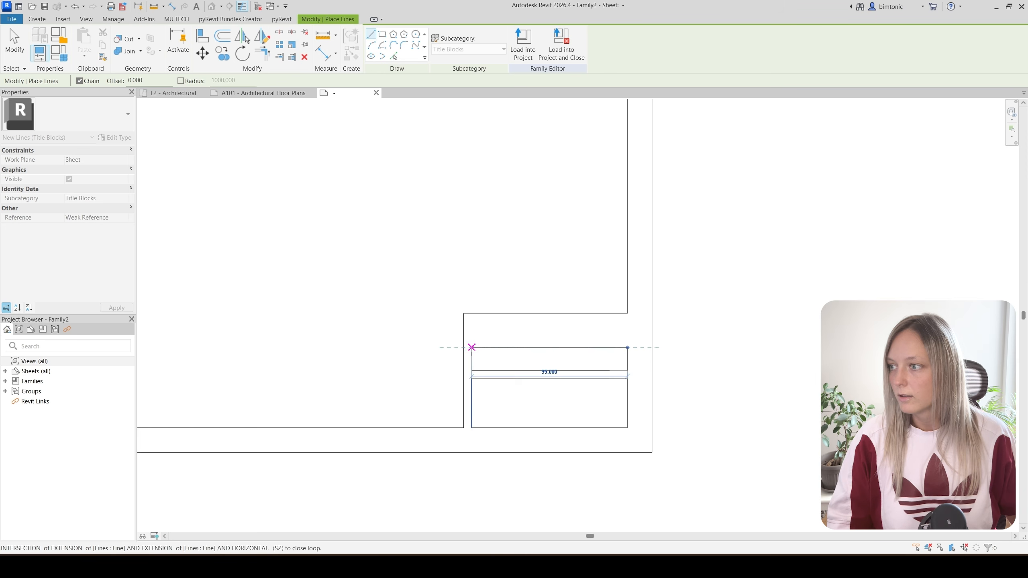
click(472, 347)
key(Escape)
key(Escape)
- Copy the second rectangle straight up, leaving a 5 mm gap between it and the copy
drag(468, 340, 649, 382)
key(c)
key(o)
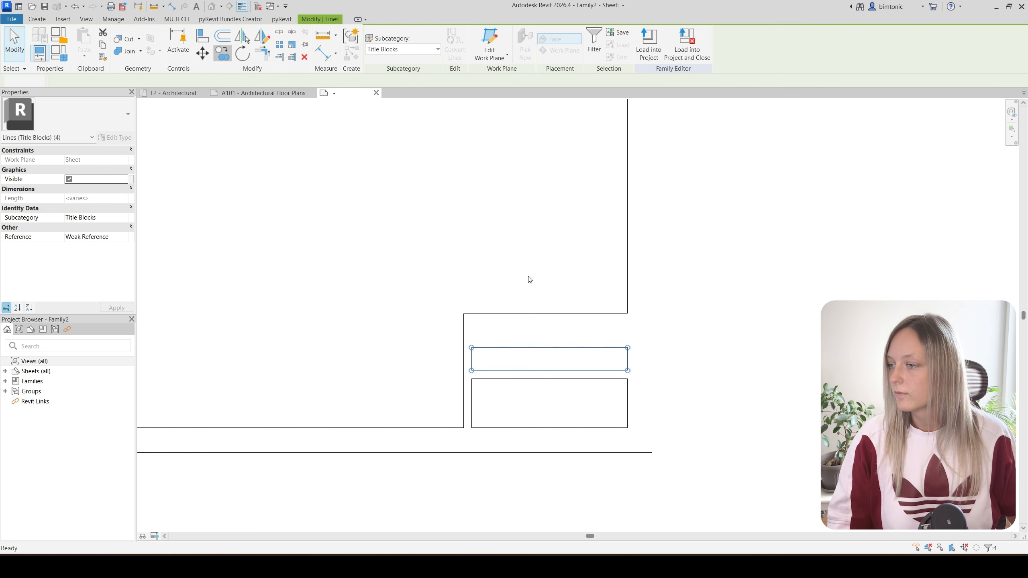
click(552, 378)
click(552, 348)
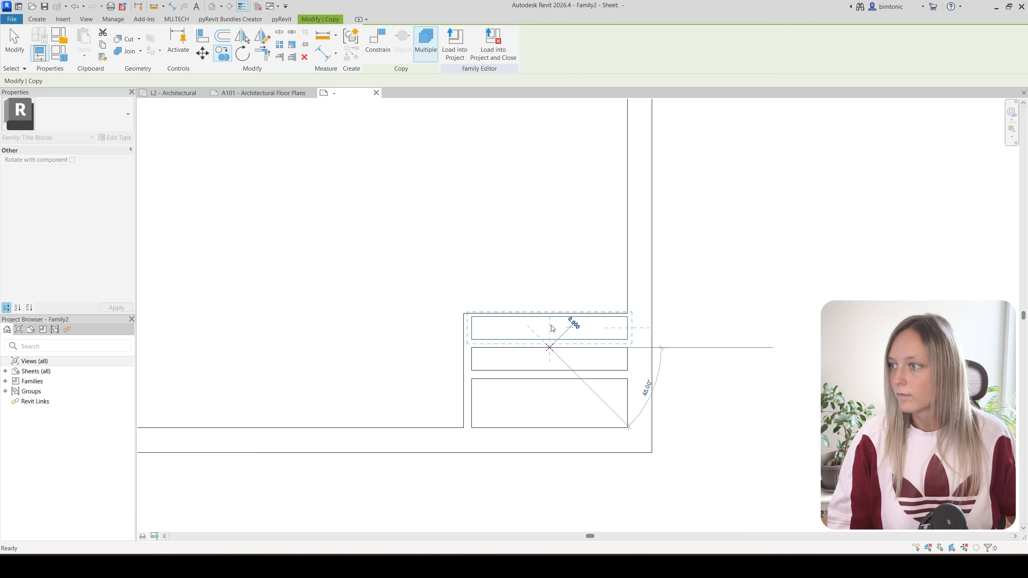
key(Escape)
- Move the notch's horizontal line up so that it lies 5 mm above the uppermost rectangle
scroll(522, 311, up, 2)
click(518, 315)
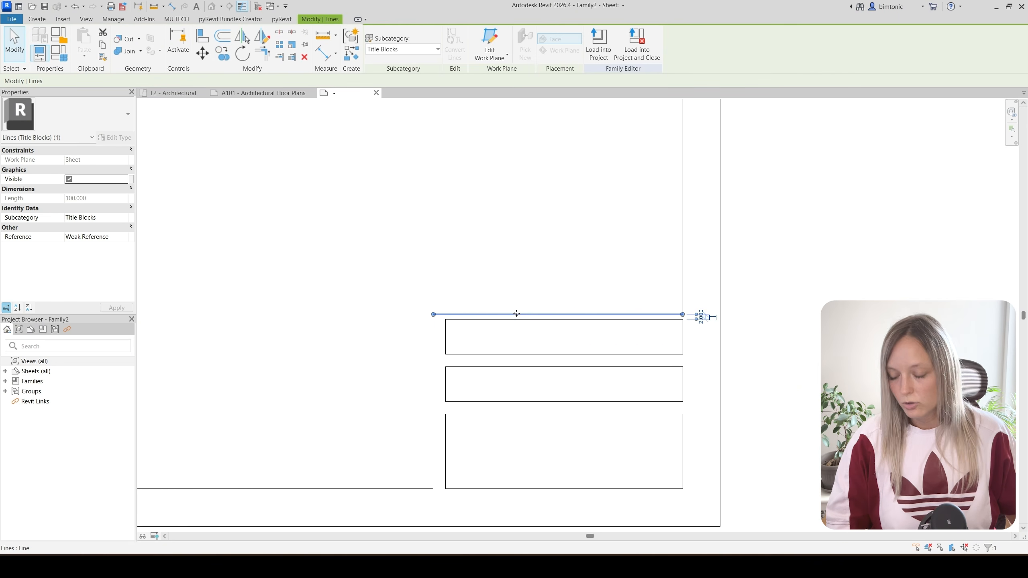
key(m)
key(v)
click(516, 314)
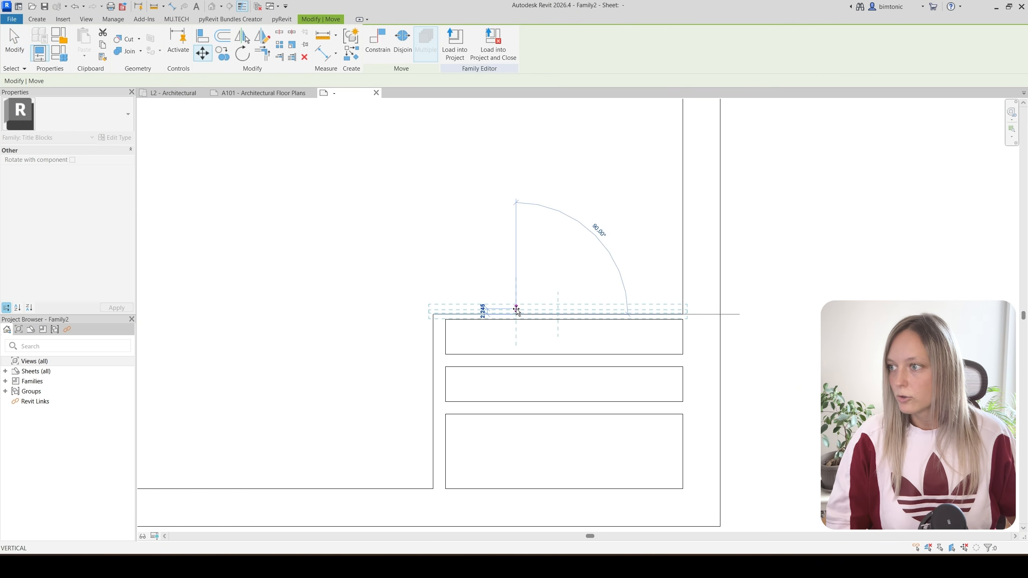
click(517, 306)
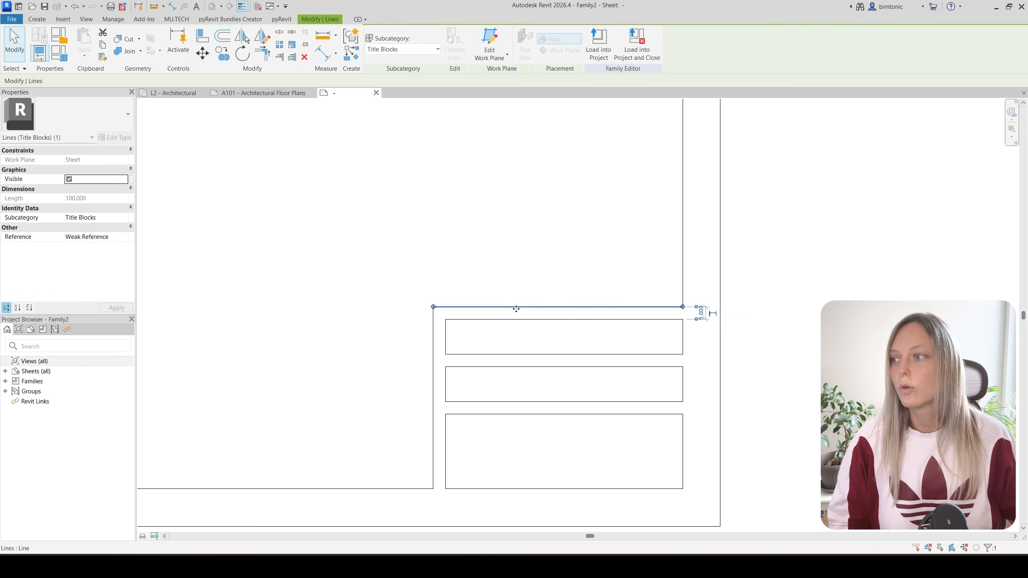
key(Escape)
scroll(602, 245, down, 2)
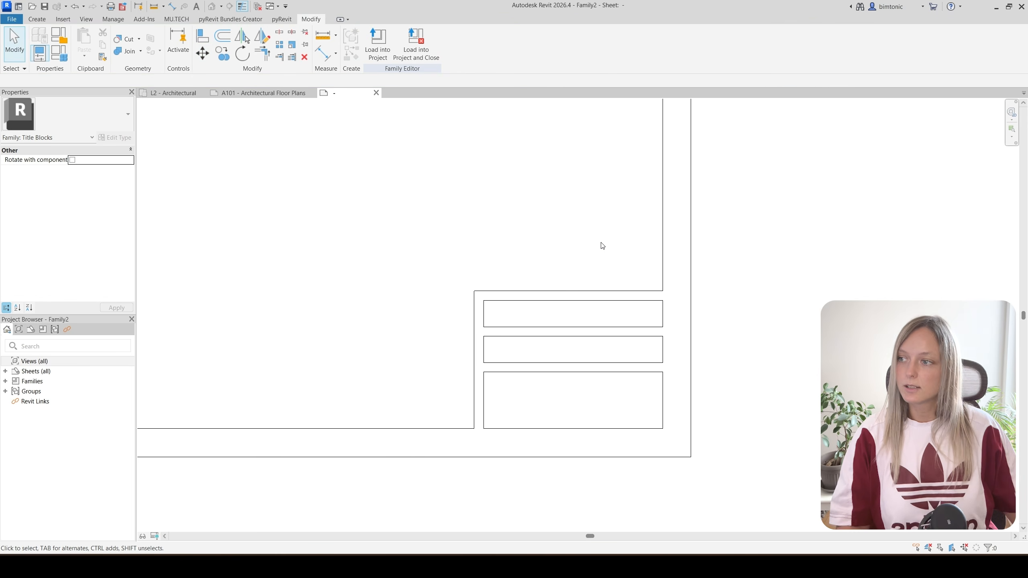
- Draw a small inward-curving quarter arc across the lower-left corner of the lowest rectangle using the start-end-radius arc
scroll(556, 393, up, 2)
click(37, 19)
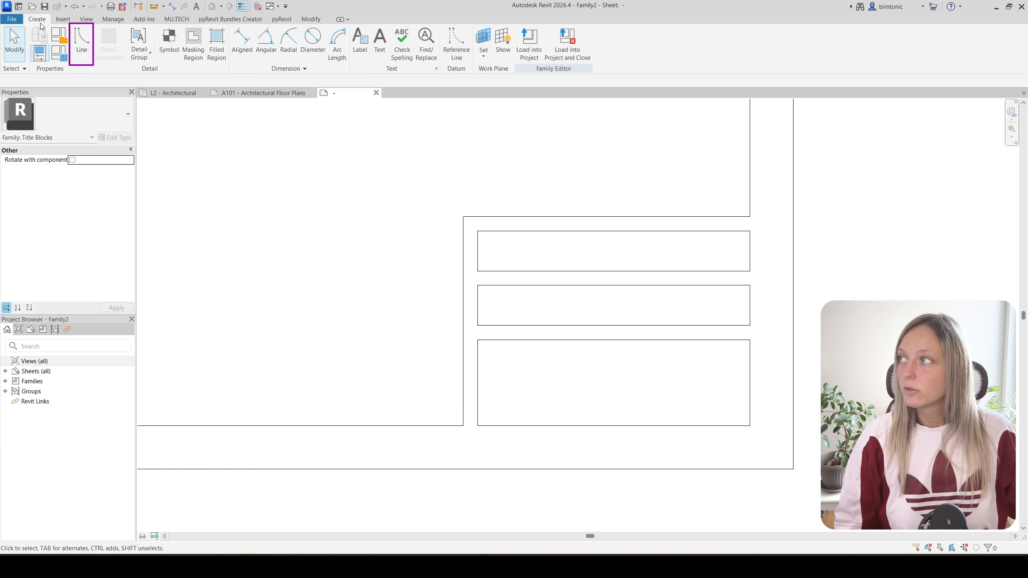
click(82, 43)
scroll(502, 444, up, 3)
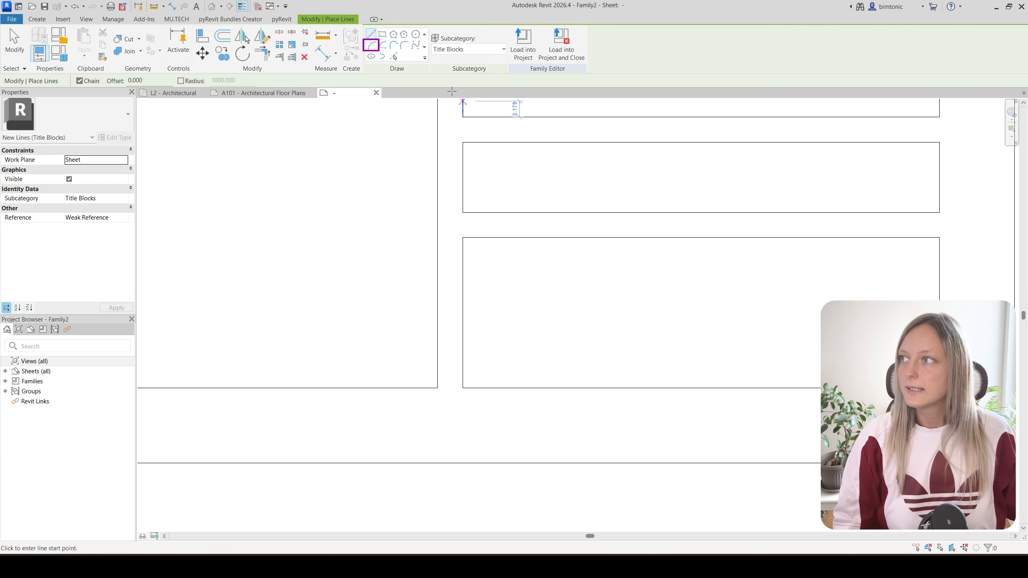
click(371, 44)
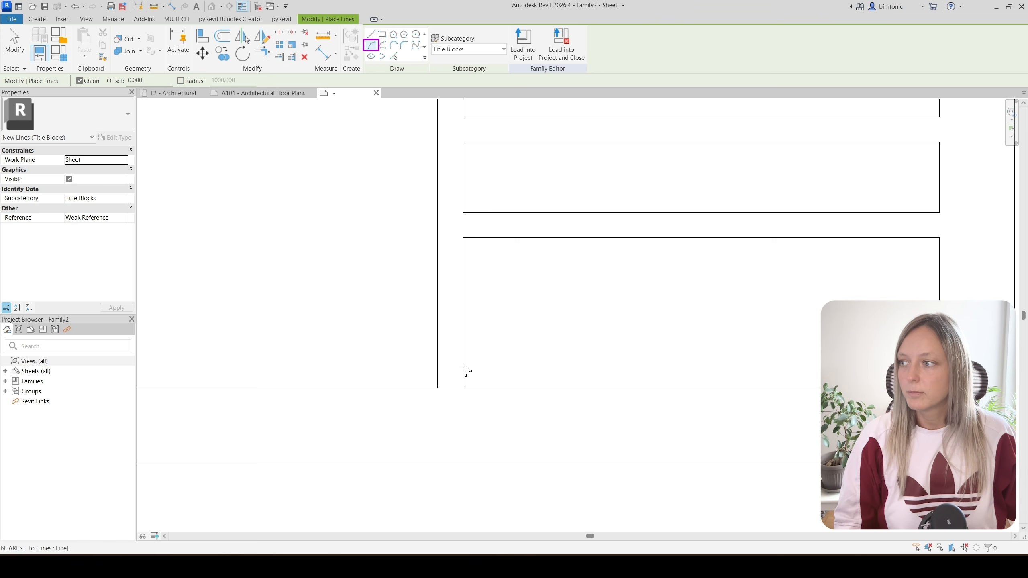
click(463, 369)
click(481, 388)
click(476, 375)
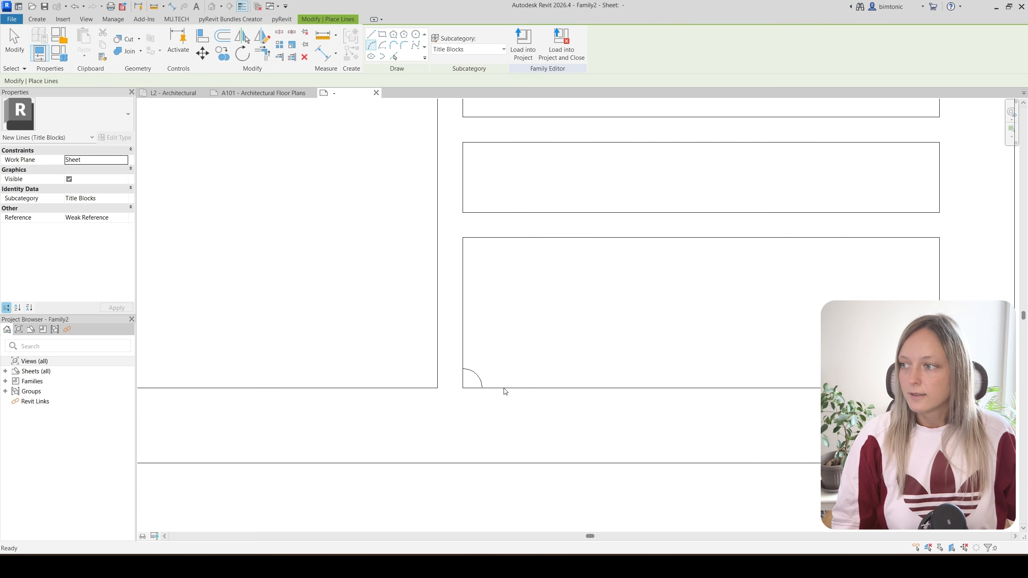
key(Escape)
key(Escape)
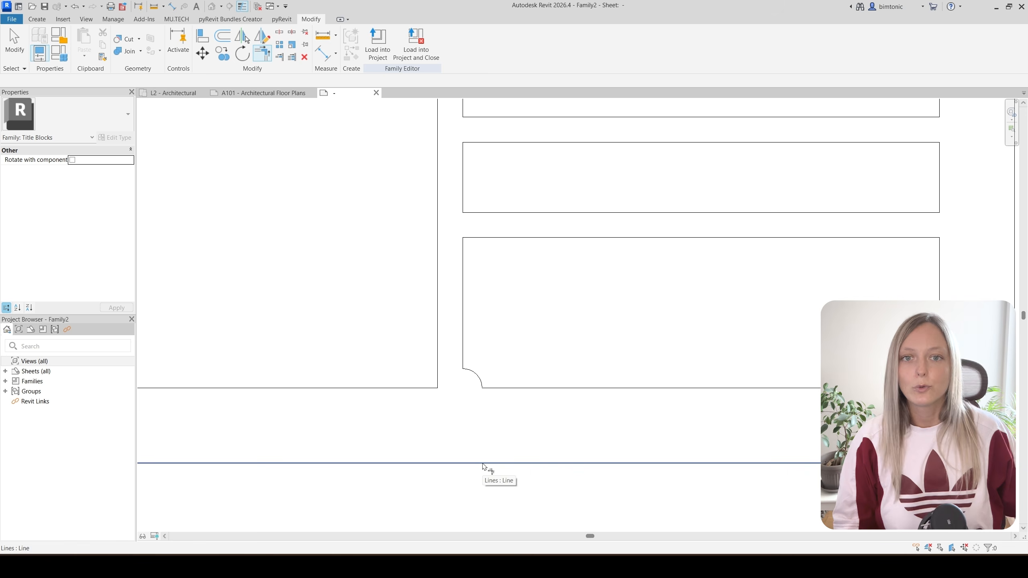
- Copy the lowest rectangle's lower-left corner arc straight up to the lower-left corners of the two rectangles above it
key(Escape)
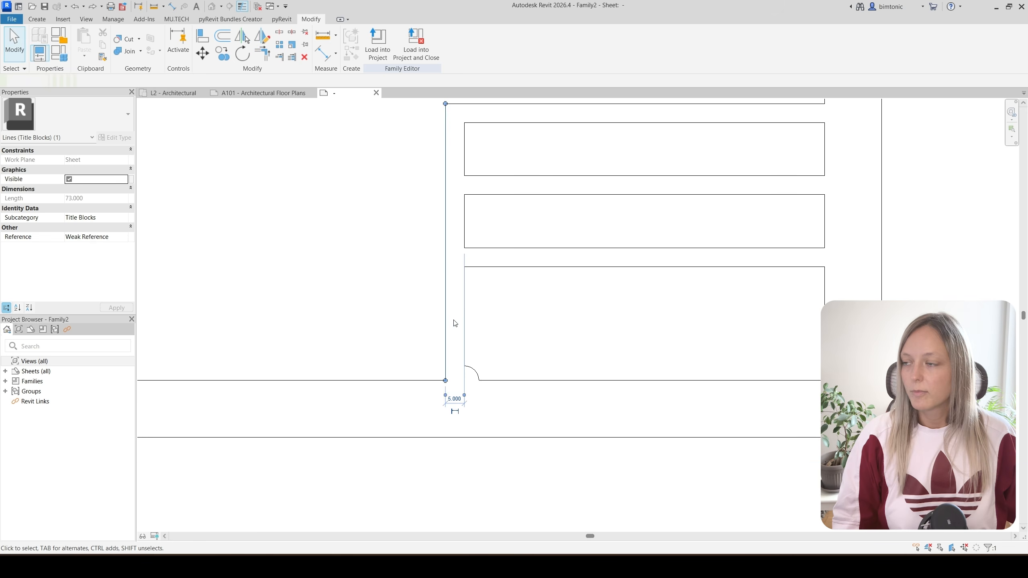
key(Escape)
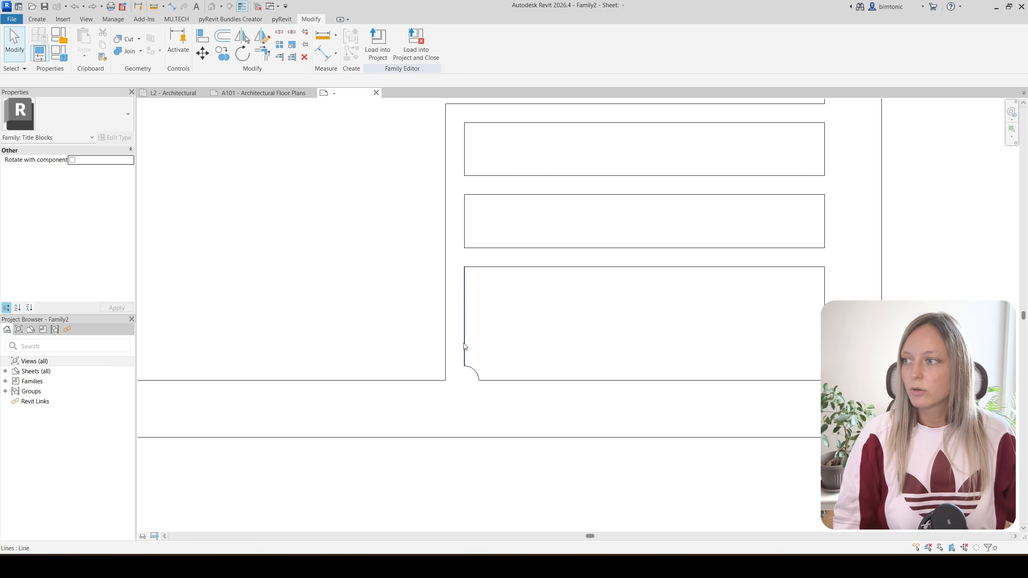
drag(455, 341, 481, 378)
key(c)
key(o)
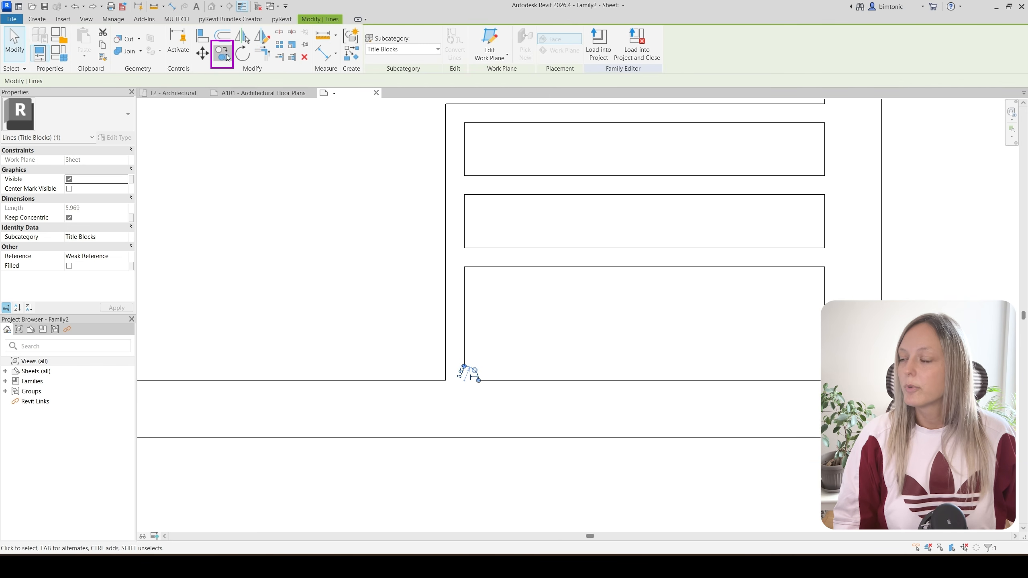
click(549, 381)
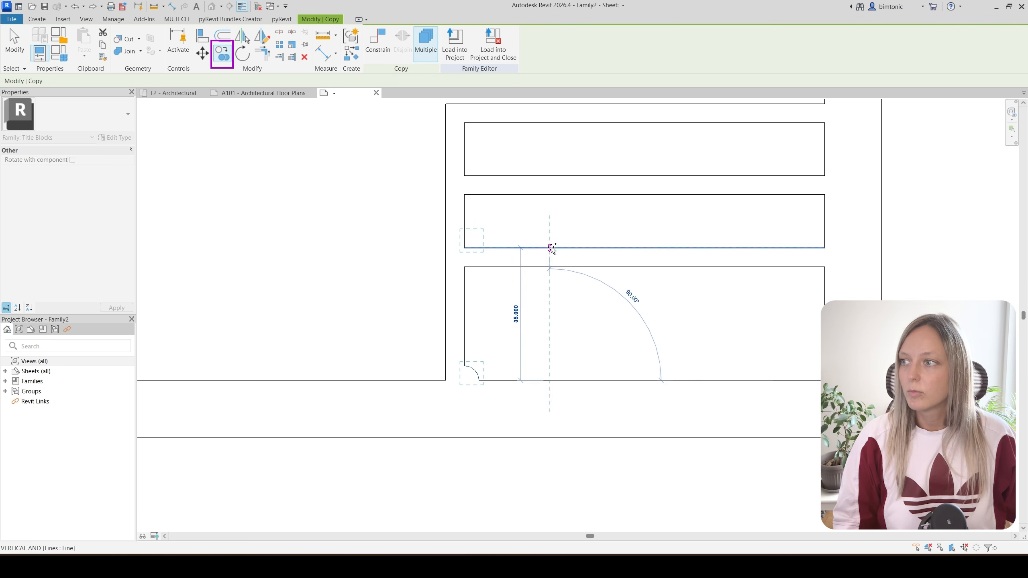
click(549, 248)
click(550, 176)
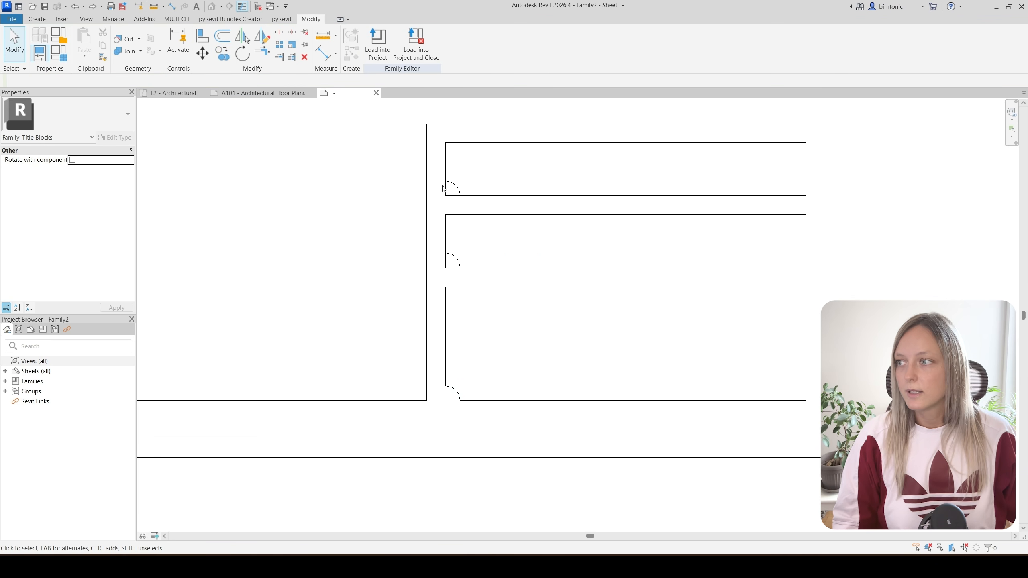
- Mirror the three corner arcs about the rectangles' vertical centerline, keeping the originals, and trim the lowest rectangle's lower-right corner to its arc
drag(437, 170, 472, 208)
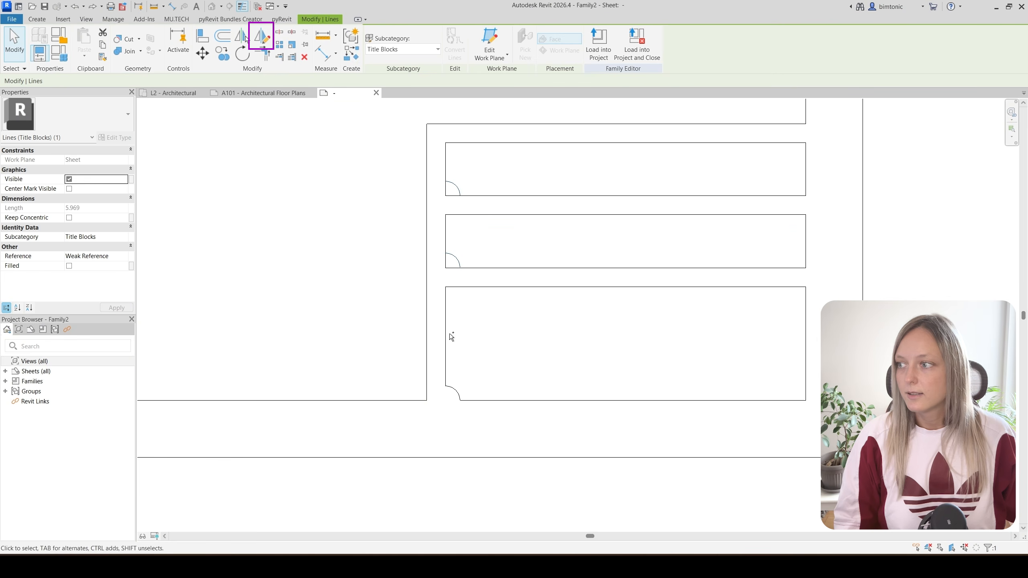
ctrl+click(457, 391)
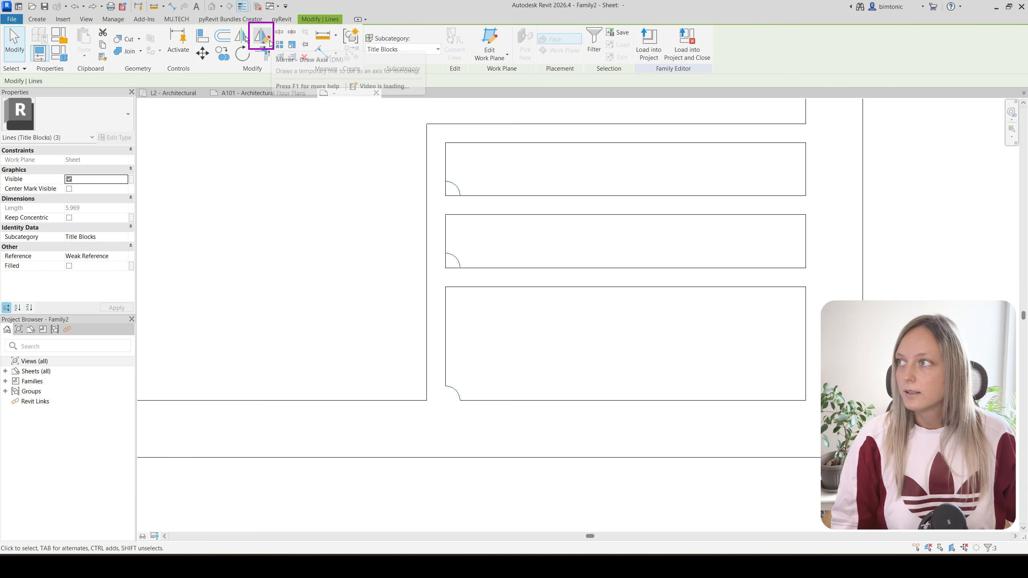
click(269, 44)
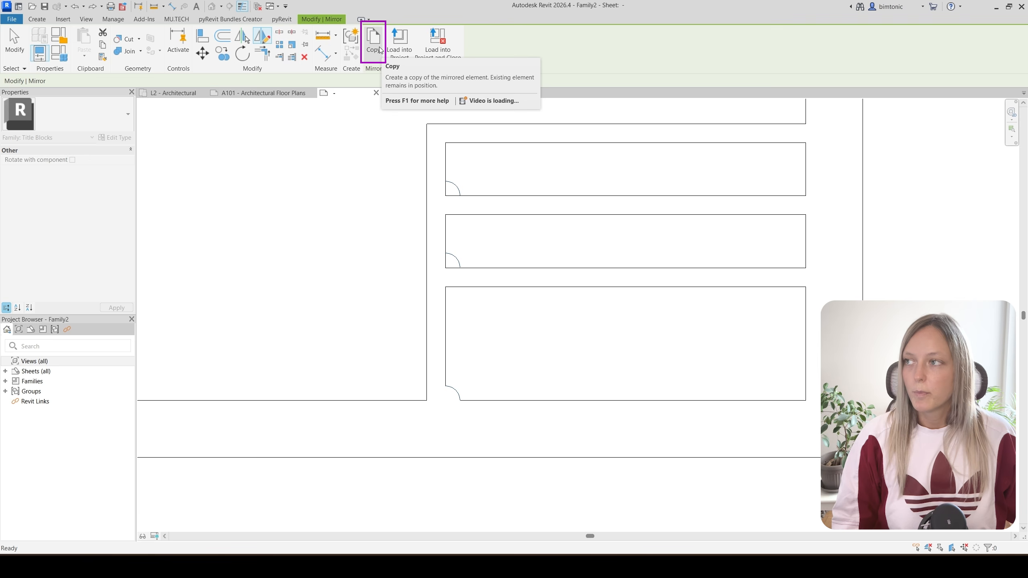
click(625, 286)
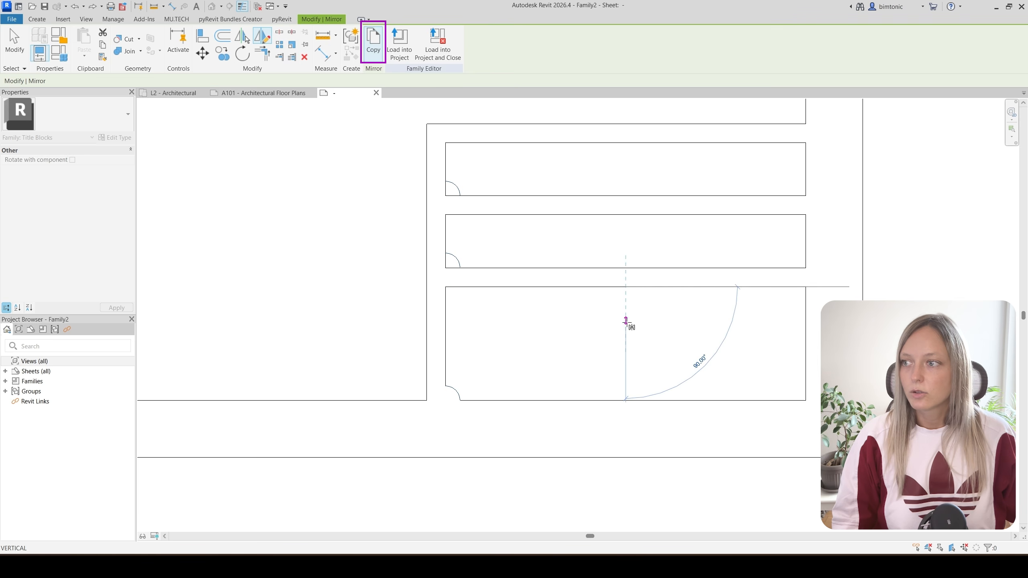
click(625, 355)
scroll(650, 429, down, 1)
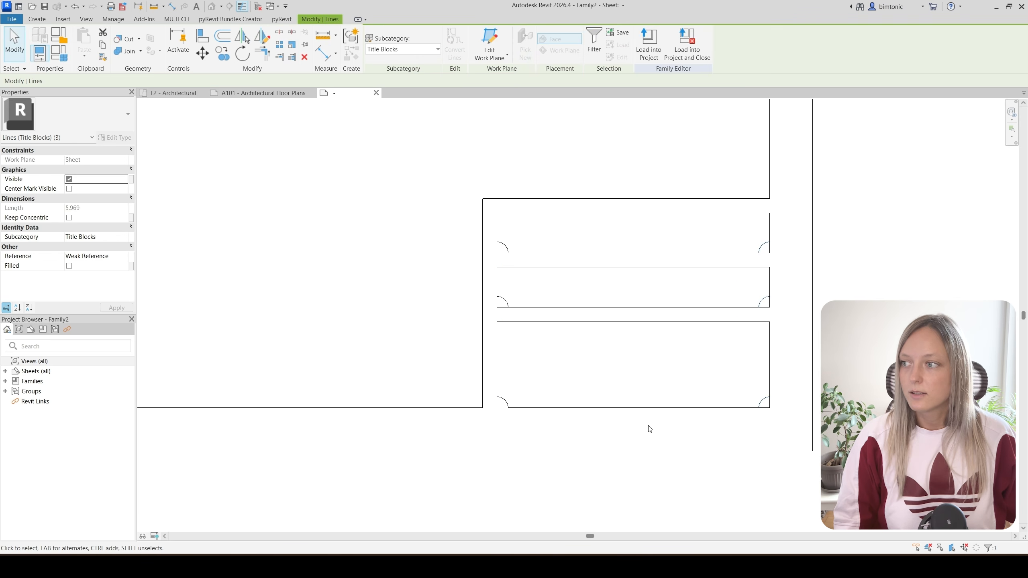
middle_drag(694, 395, 633, 394)
key(Escape)
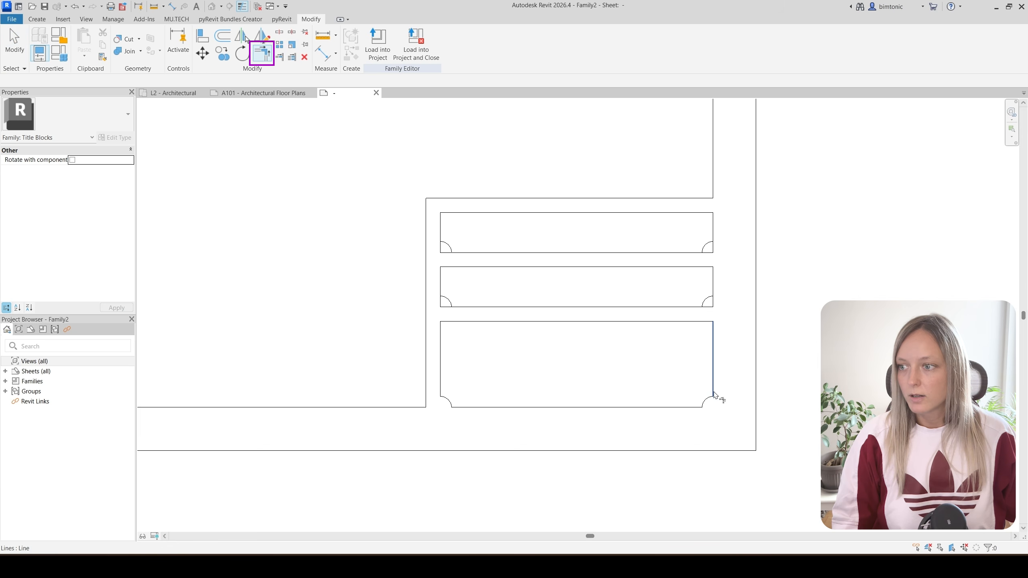
key(Escape)
- Mirror the two lower corner arcs of the lowest rectangle upward about a horizontal axis drawn inside it
click(447, 402)
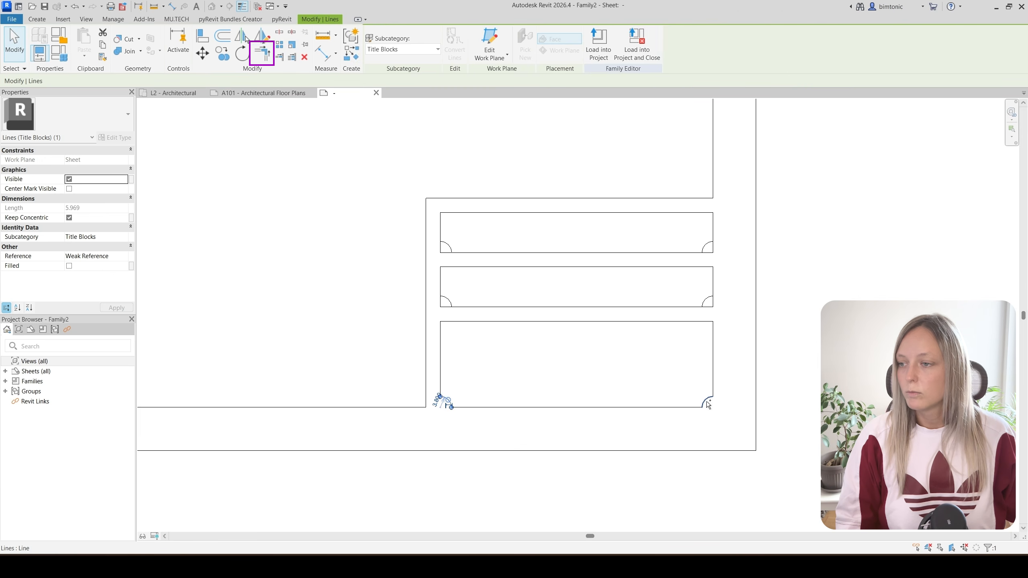
ctrl+click(707, 404)
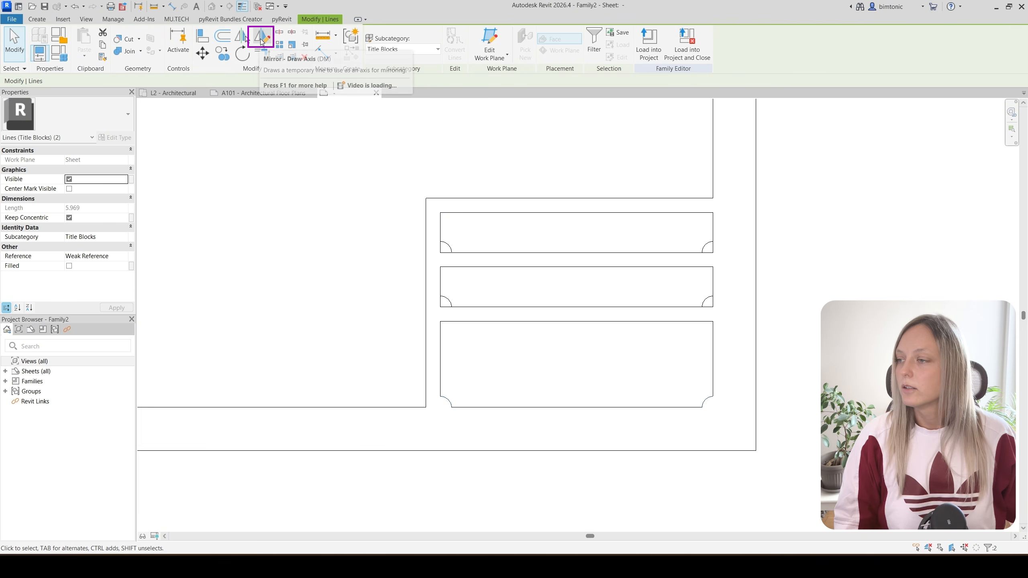
click(260, 42)
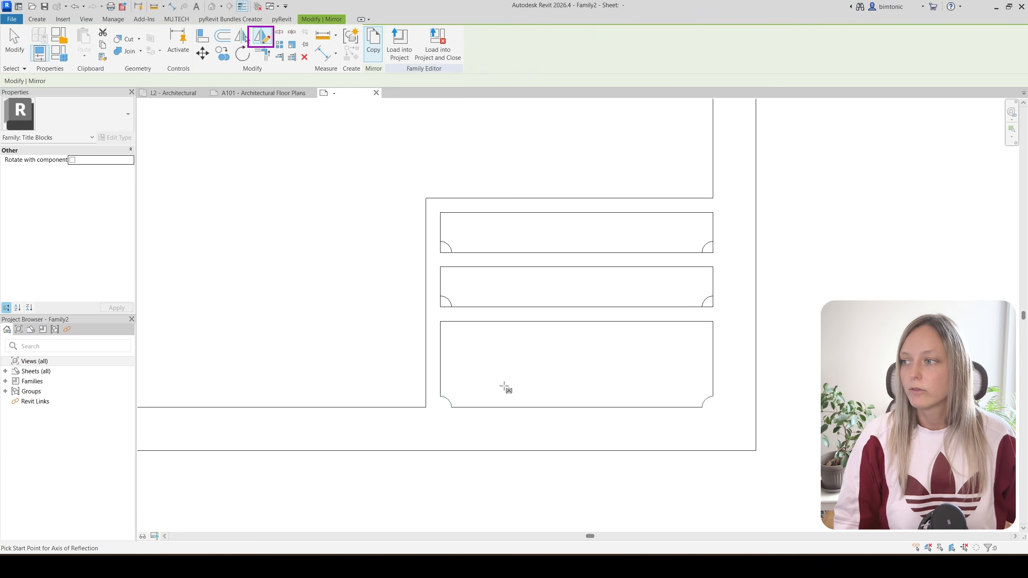
click(479, 359)
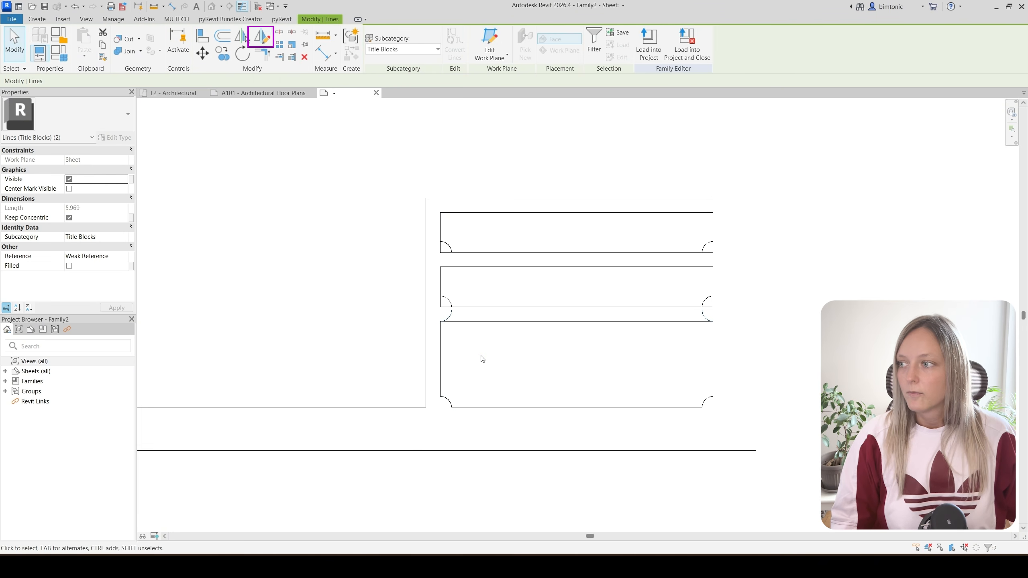
- Move the mirrored arcs down so their ends meet the lowest rectangle's upper edge, unjoining the connected elements
key(m)
key(v)
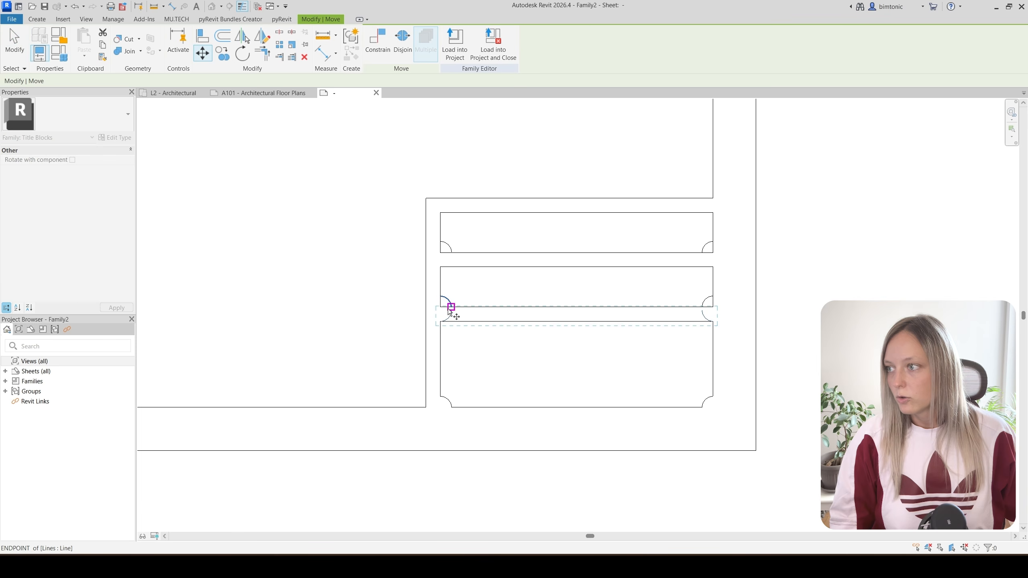
click(452, 311)
click(451, 322)
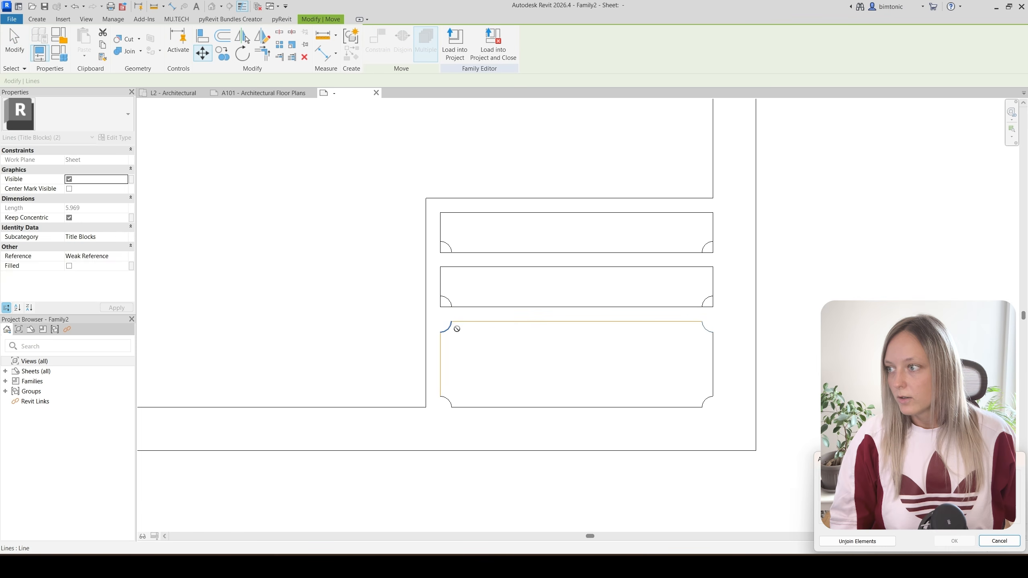
click(890, 542)
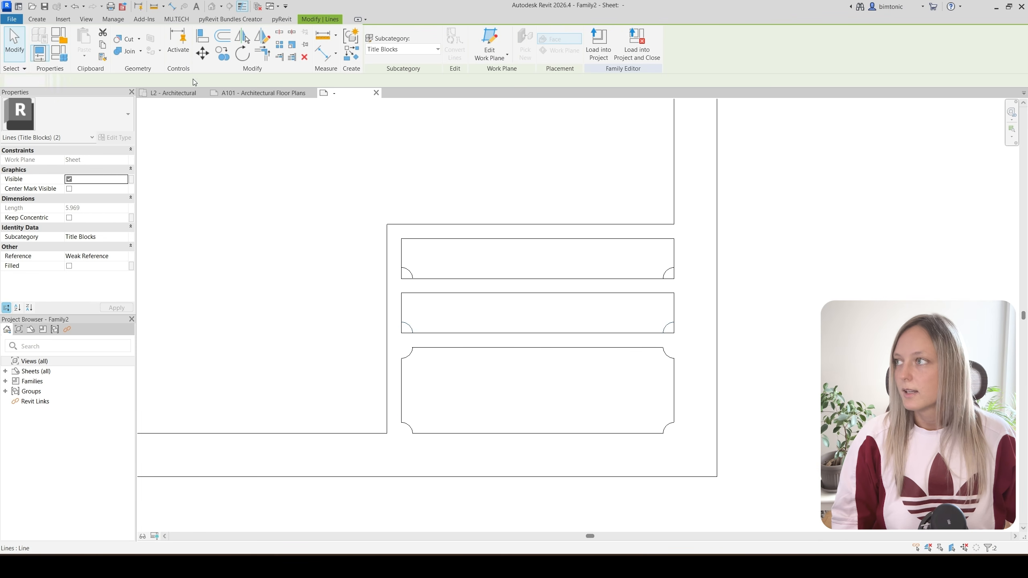
- Mirror the lower corner arcs of the middle and uppermost rectangles to their upper corners, about each rectangle's horizontal centerline
click(262, 36)
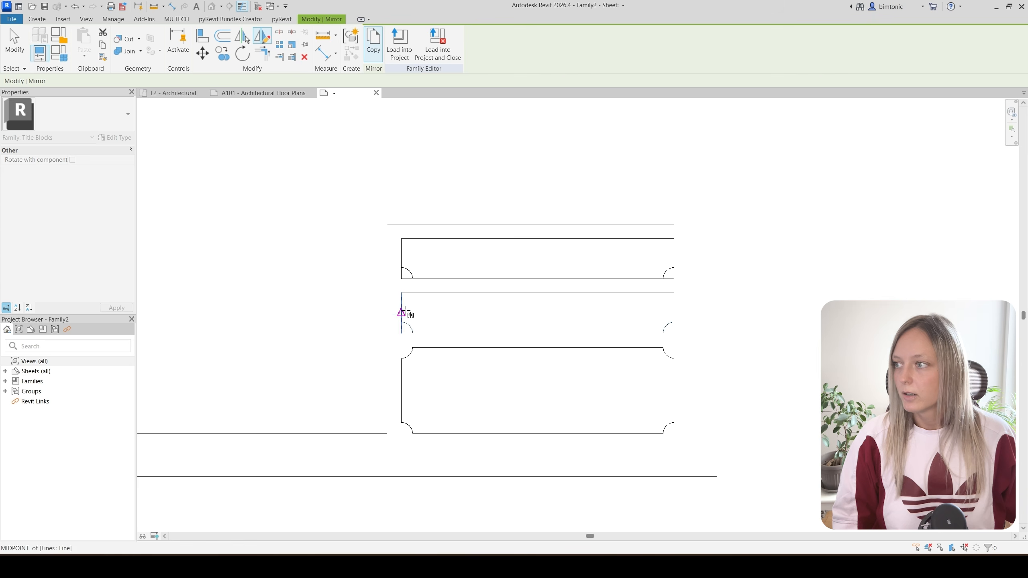
click(438, 313)
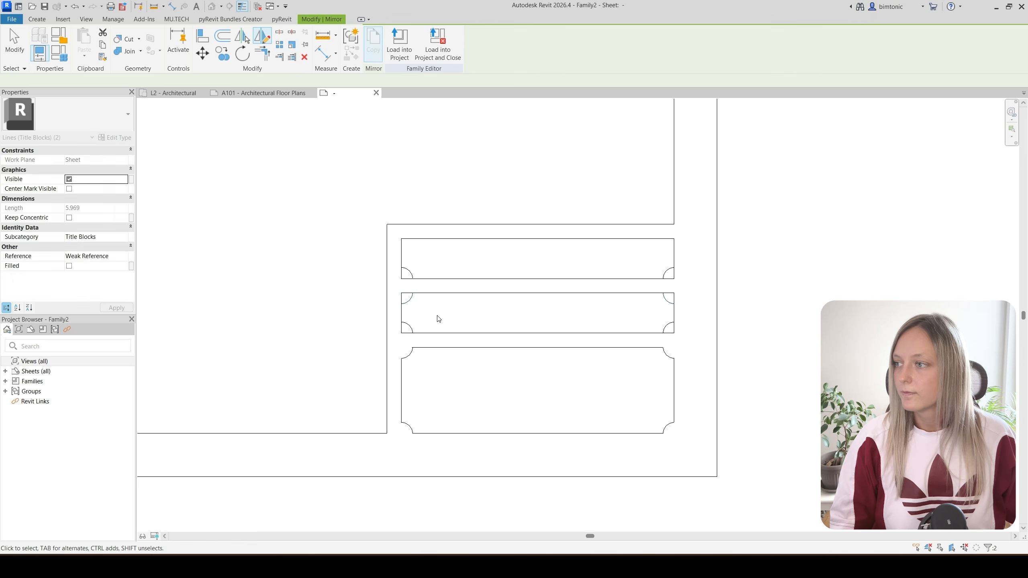
click(402, 272)
ctrl+click(669, 273)
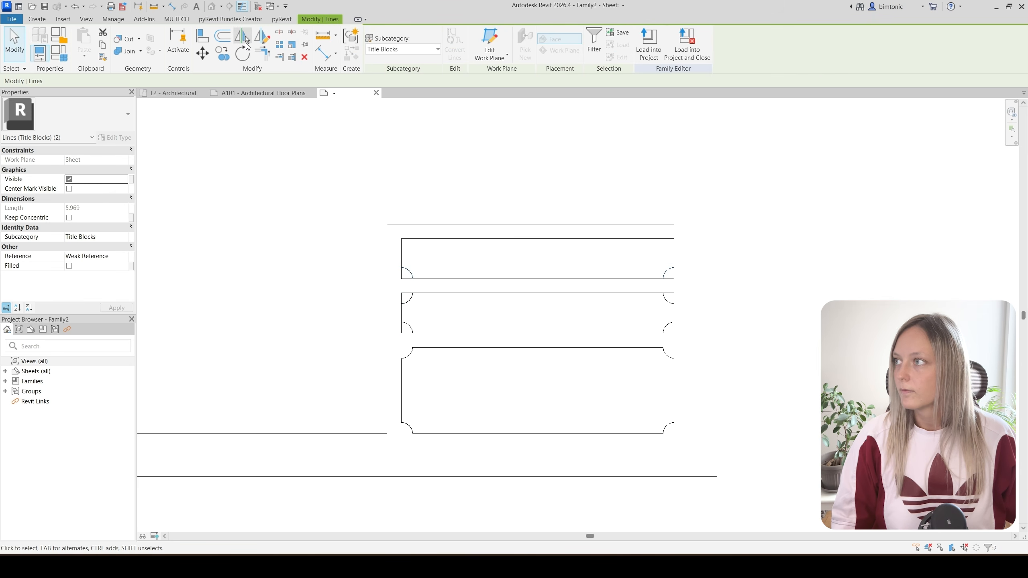
click(262, 36)
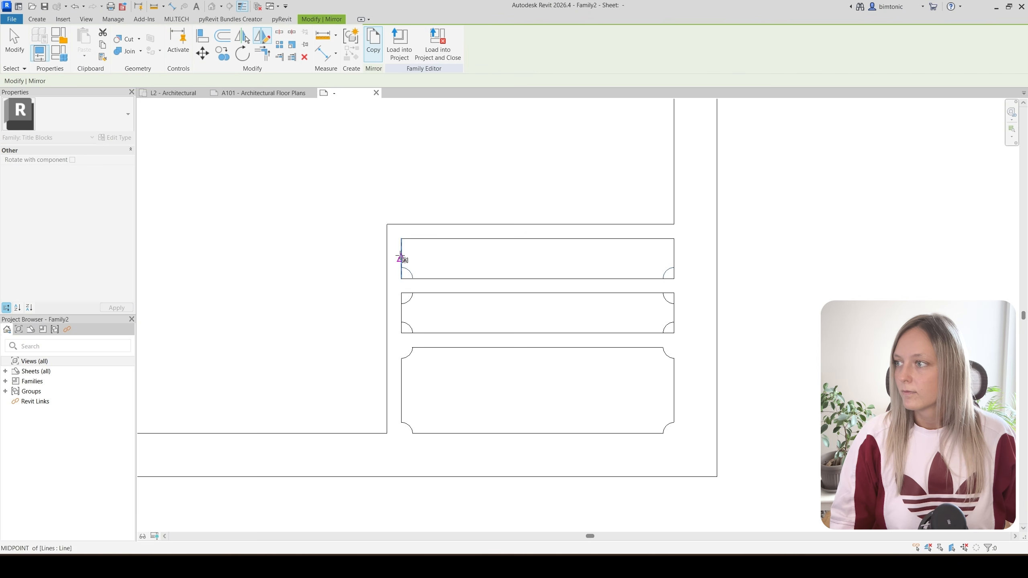
click(512, 262)
click(537, 318)
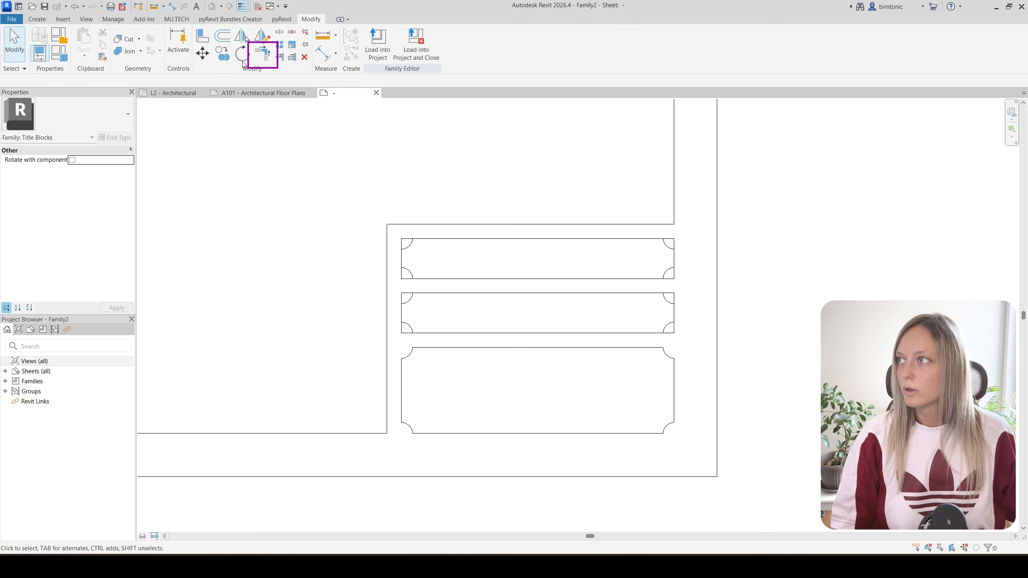
- Trim the middle rectangle's edges to its four corner arcs so that every corner is cut in
click(263, 53)
scroll(407, 328, up, 2)
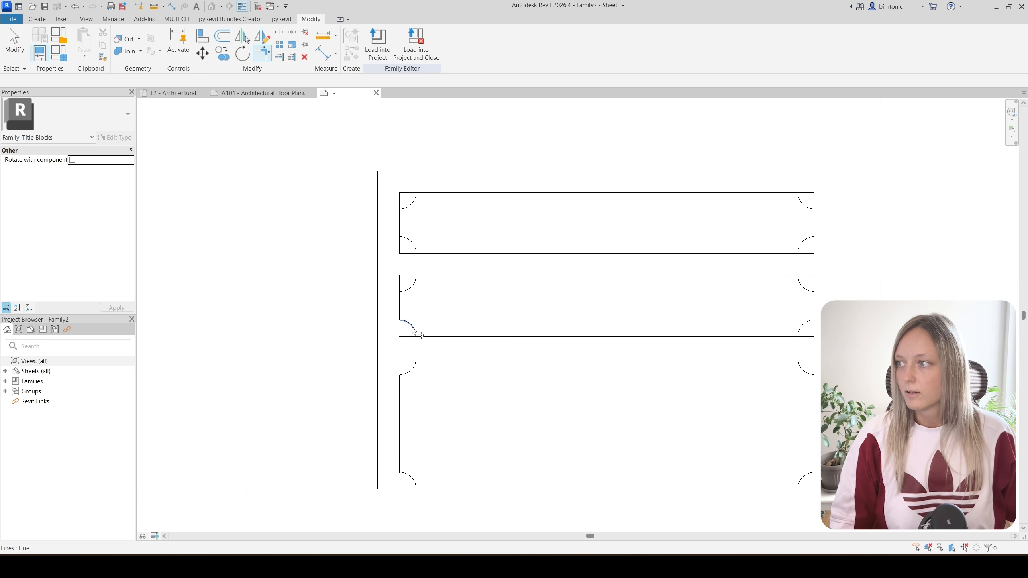
click(412, 327)
click(430, 337)
click(803, 327)
click(788, 336)
click(813, 299)
click(803, 286)
click(425, 276)
click(412, 285)
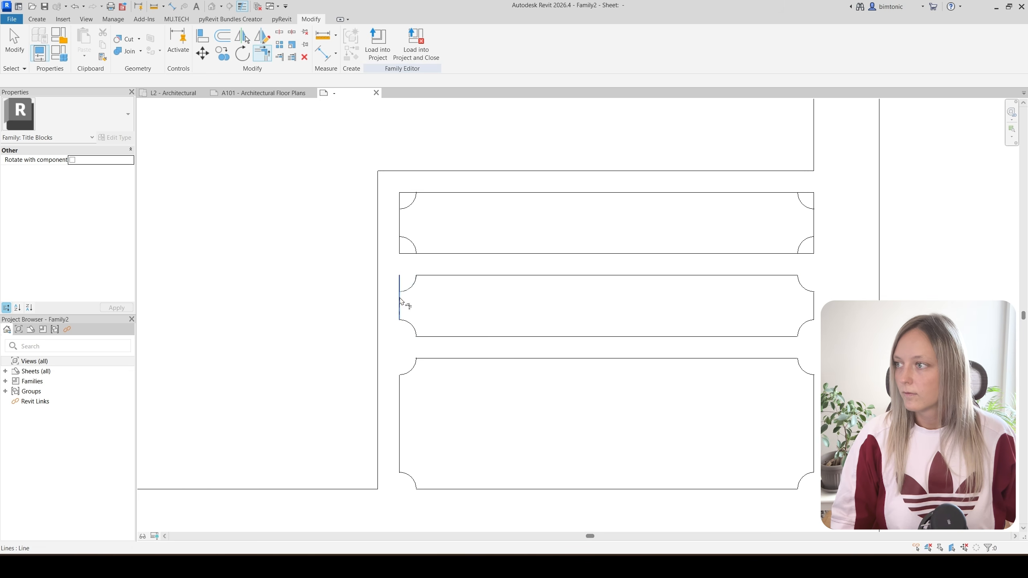
click(399, 298)
- Trim the uppermost rectangle's edges to its four corner arcs to form cut-in corners
click(425, 253)
click(413, 245)
click(400, 220)
click(411, 204)
click(426, 193)
click(787, 193)
click(806, 206)
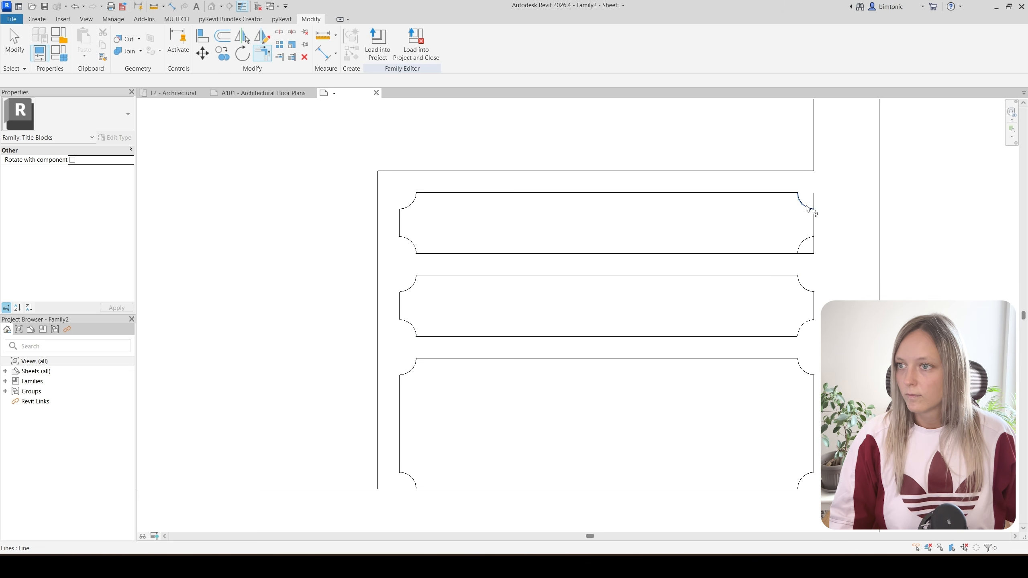
click(809, 239)
scroll(787, 367, down, 3)
key(Escape)
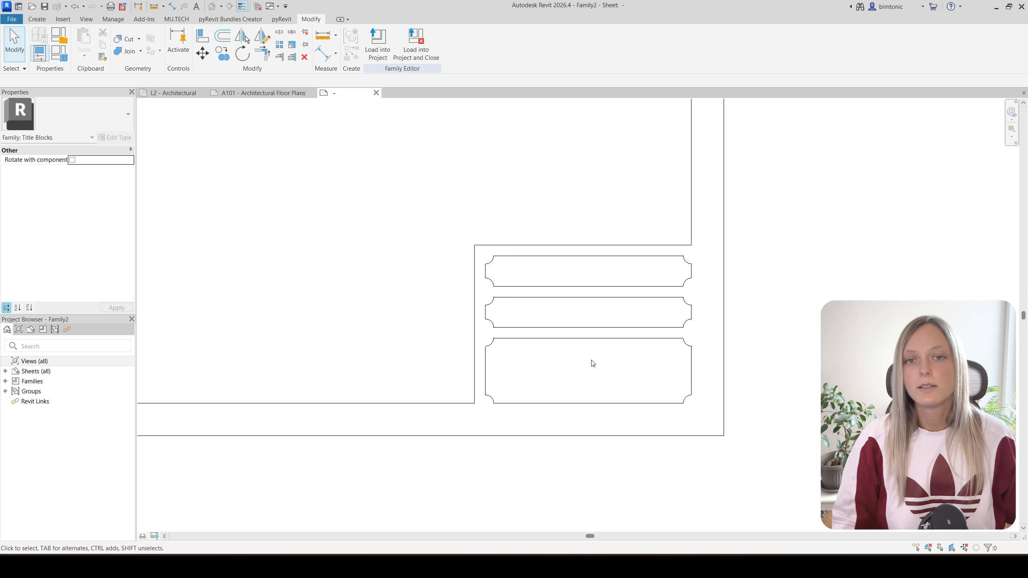
- Draw a vertical line through the middle of the lowest box, from its upper edge to its lower edge
click(36, 18)
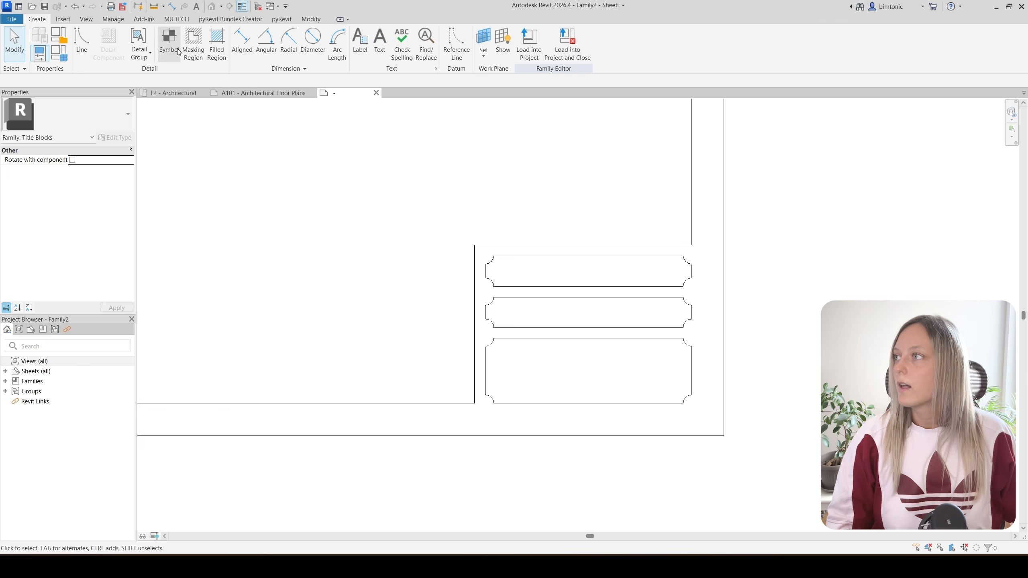
click(85, 41)
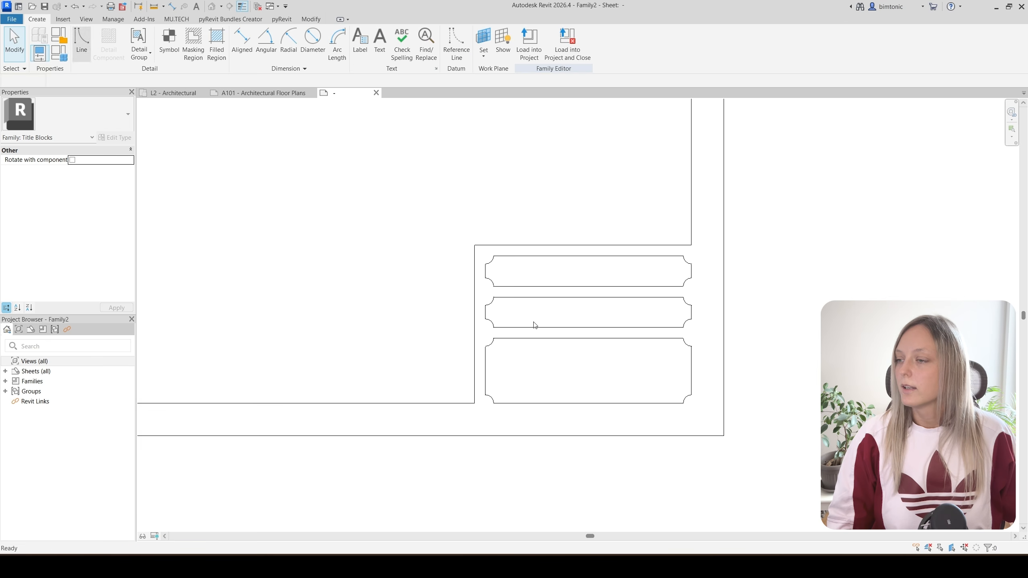
click(588, 338)
click(589, 403)
key(Escape)
key(Escape)
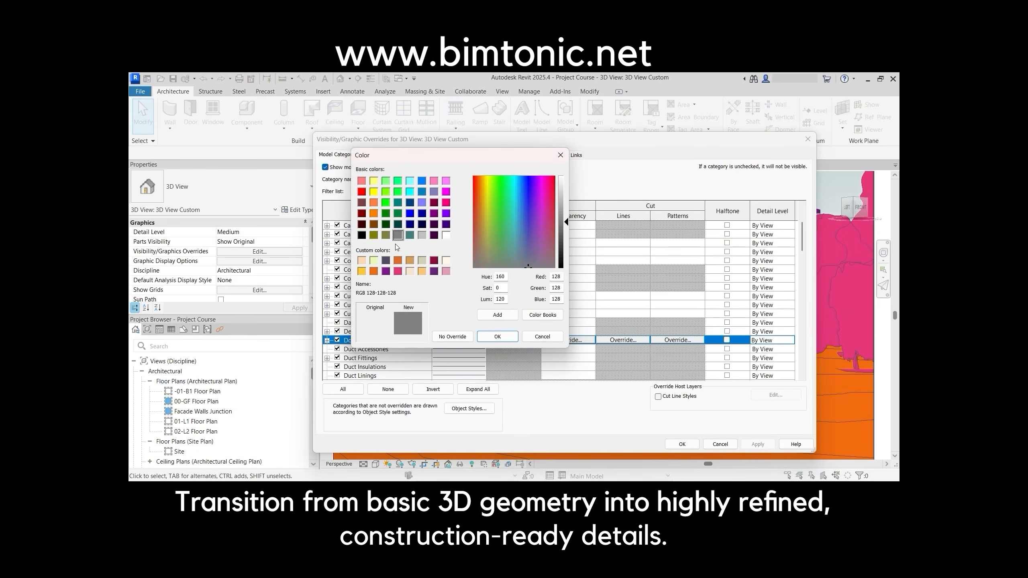
click(385, 271)
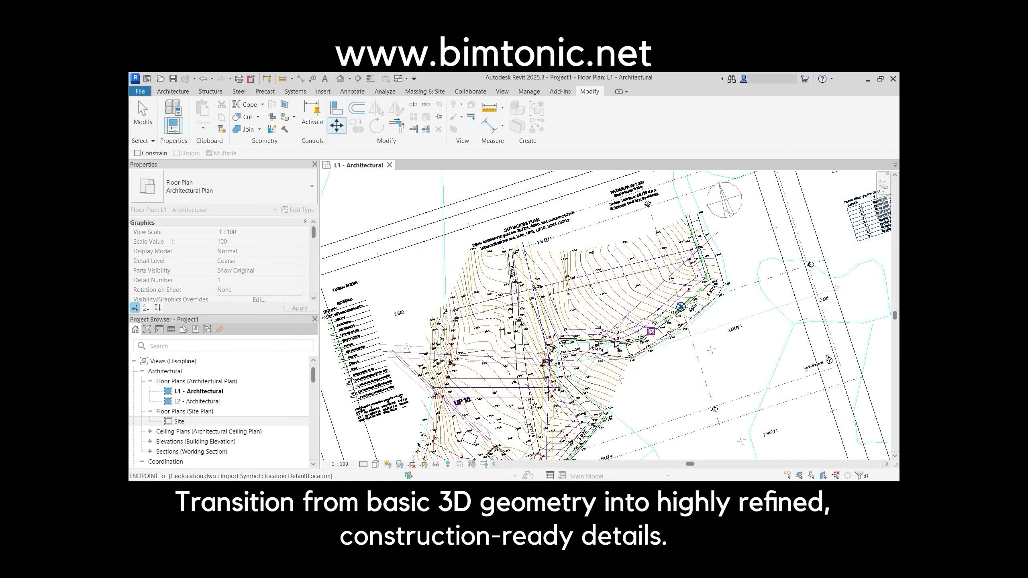
scroll(560, 330, up, 5)
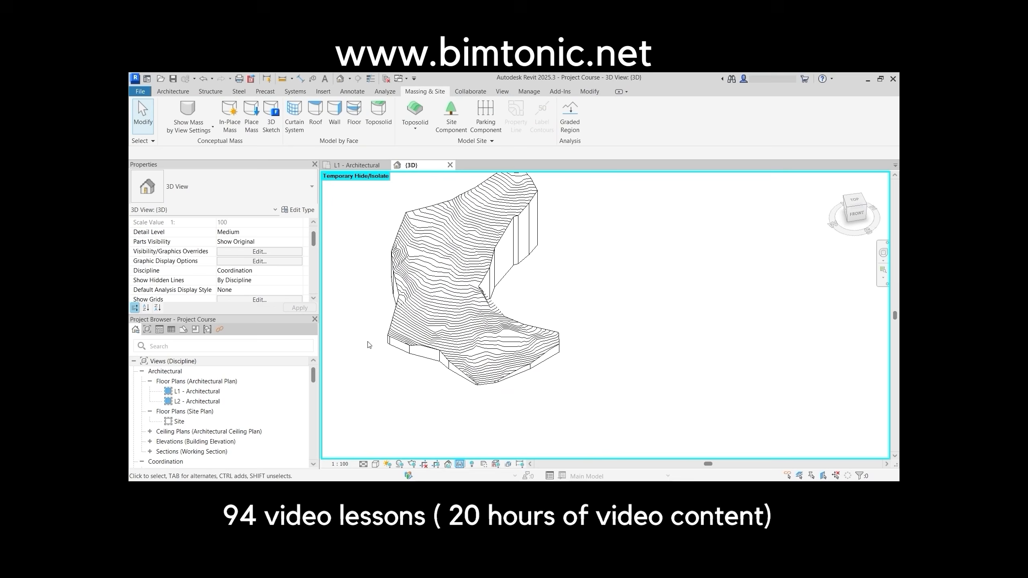
shift+middle_drag(369, 345, 367, 340)
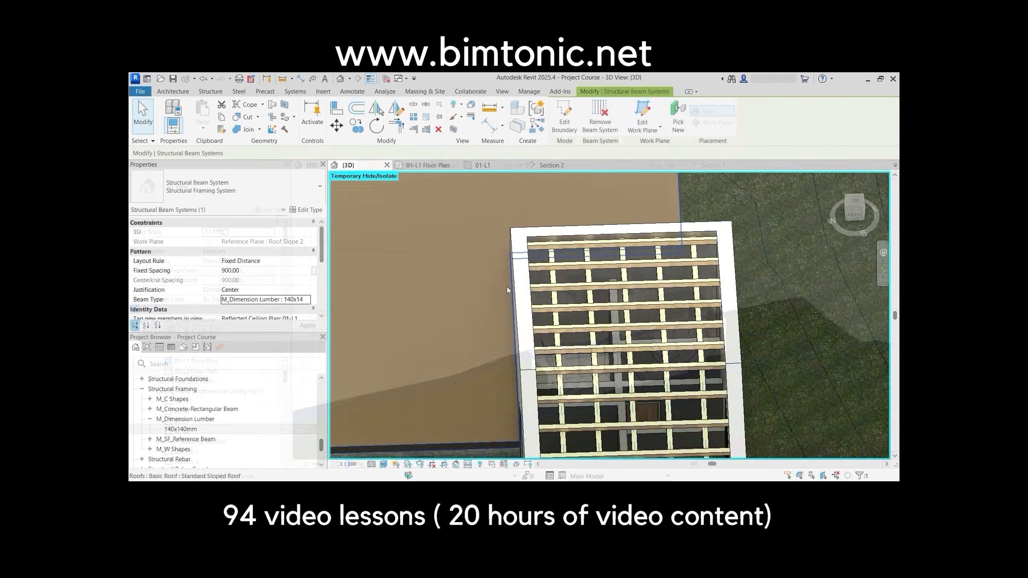
shift+middle_drag(507, 287, 609, 375)
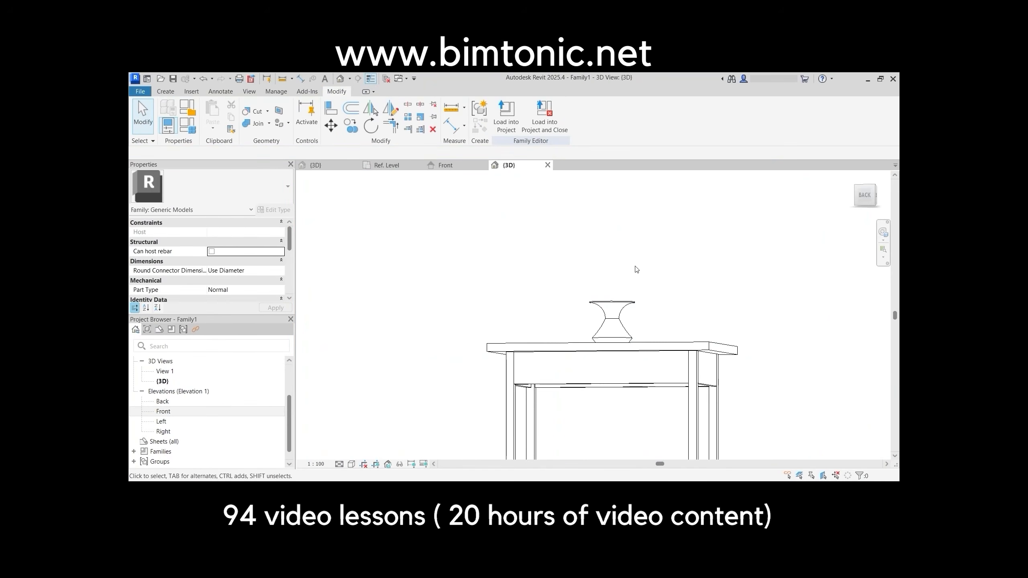
shift+middle_drag(635, 269, 595, 369)
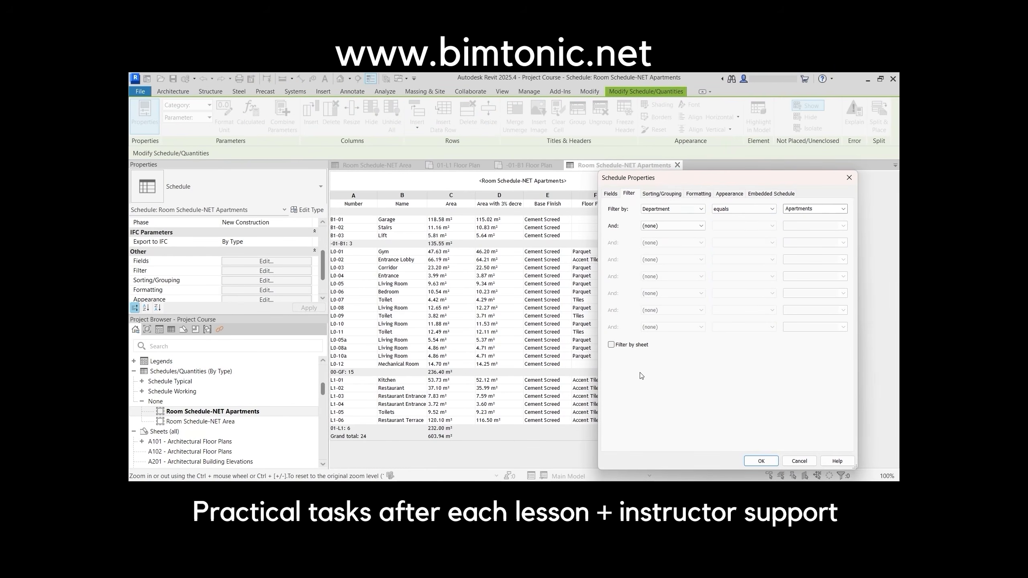
click(760, 461)
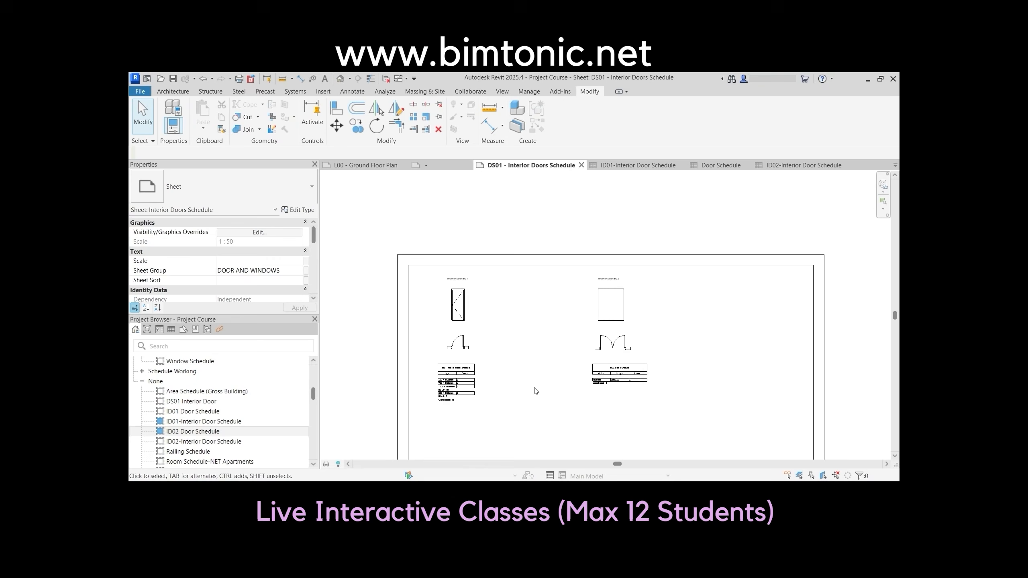
click(536, 391)
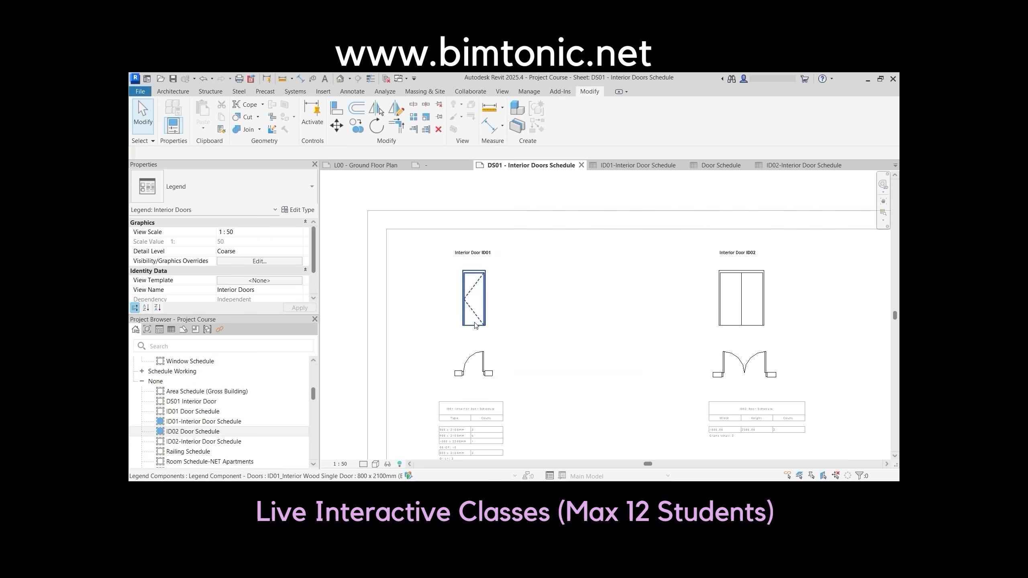
key(d)
key(i)
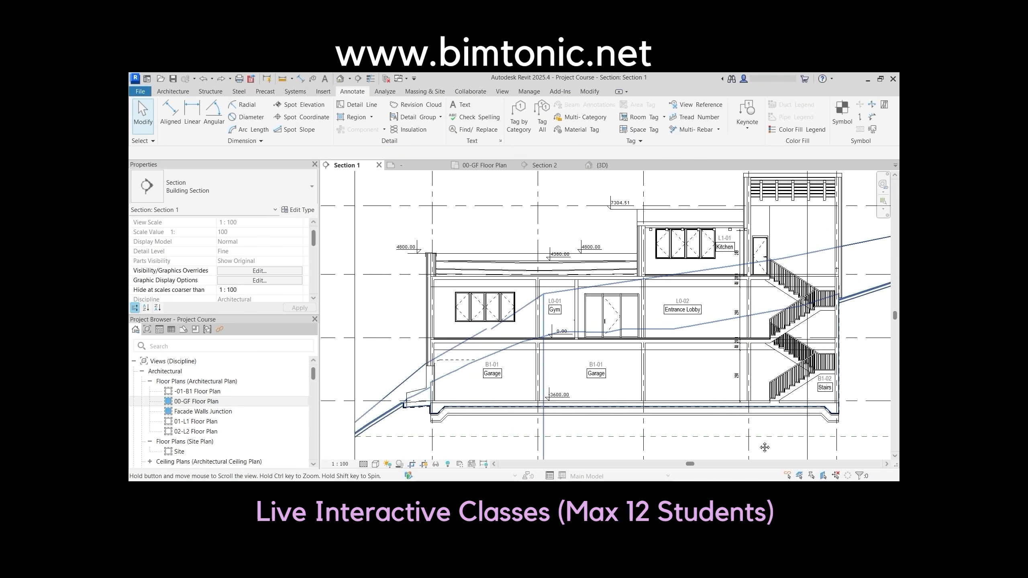
scroll(716, 422, up, 3)
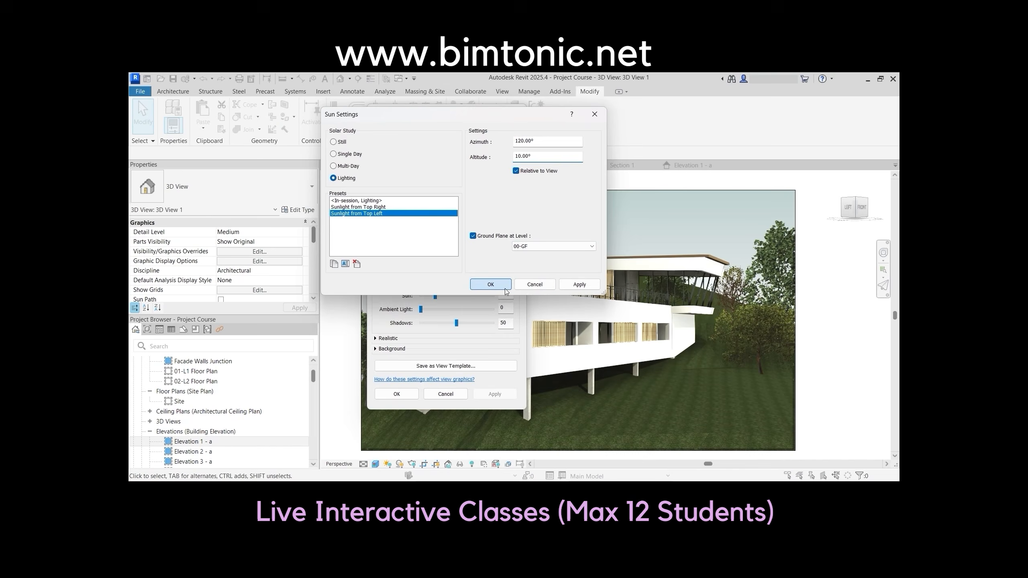
click(505, 288)
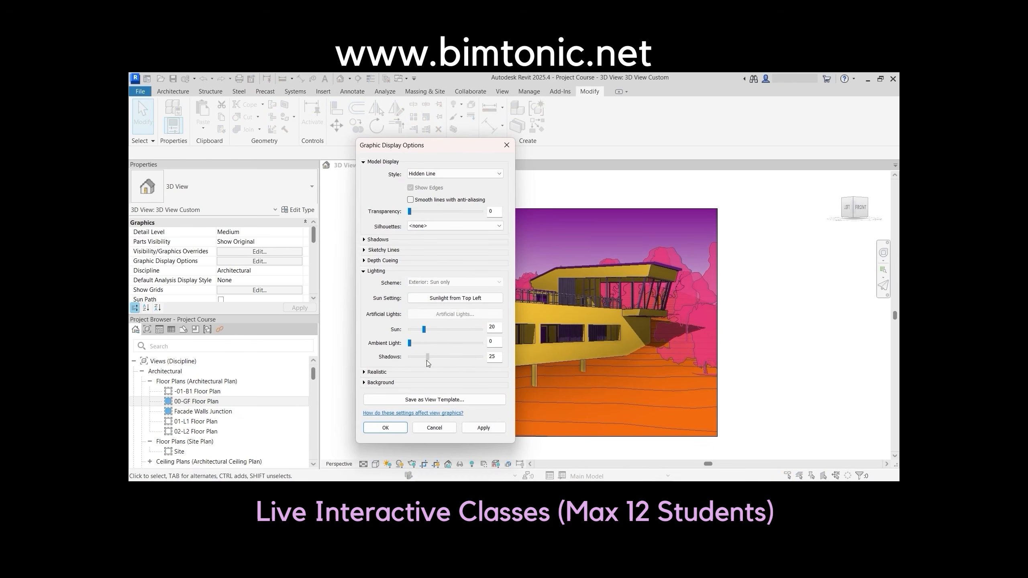
click(385, 427)
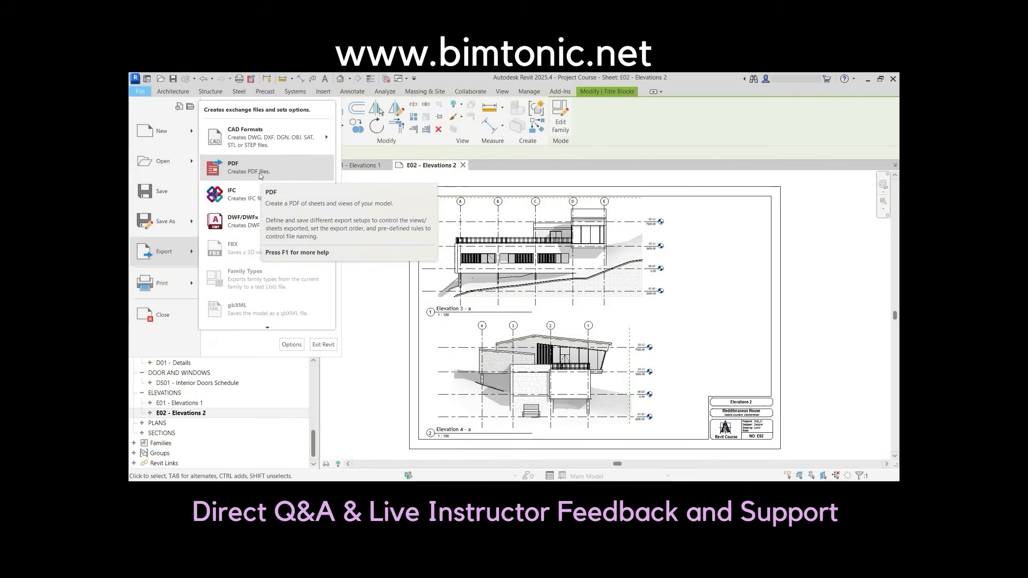
click(230, 165)
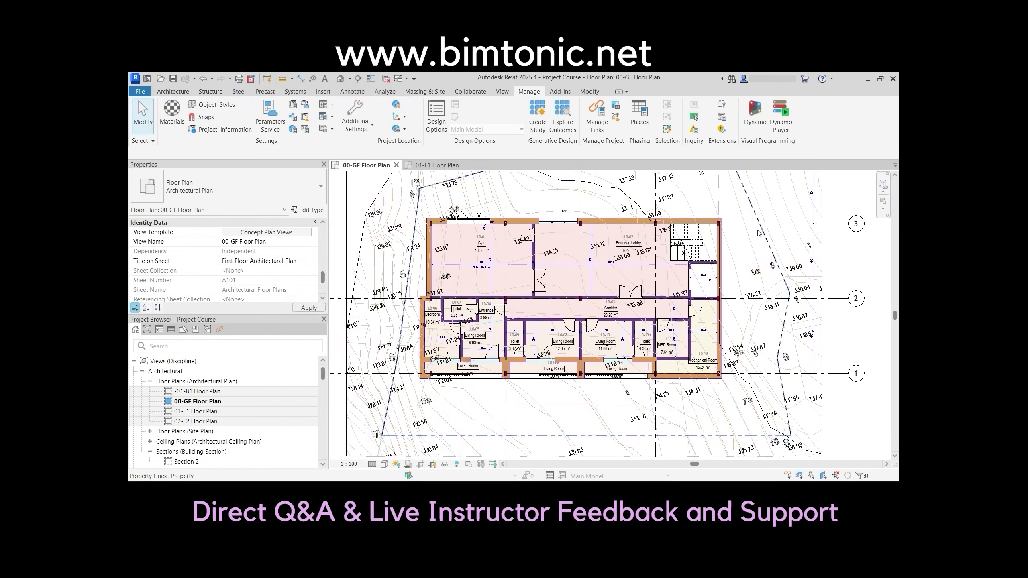
scroll(483, 332, down, 15)
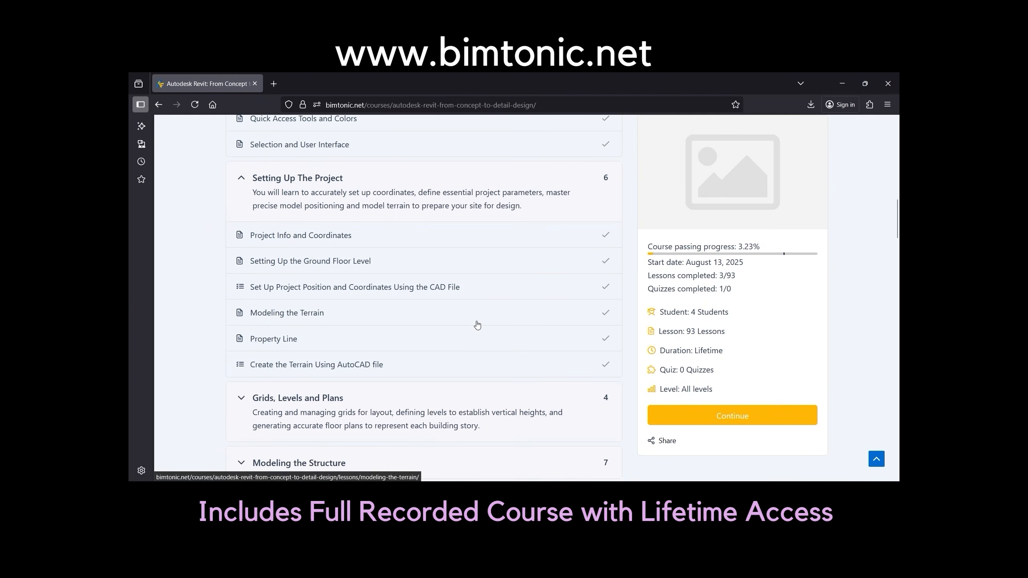
scroll(477, 325, down, 5)
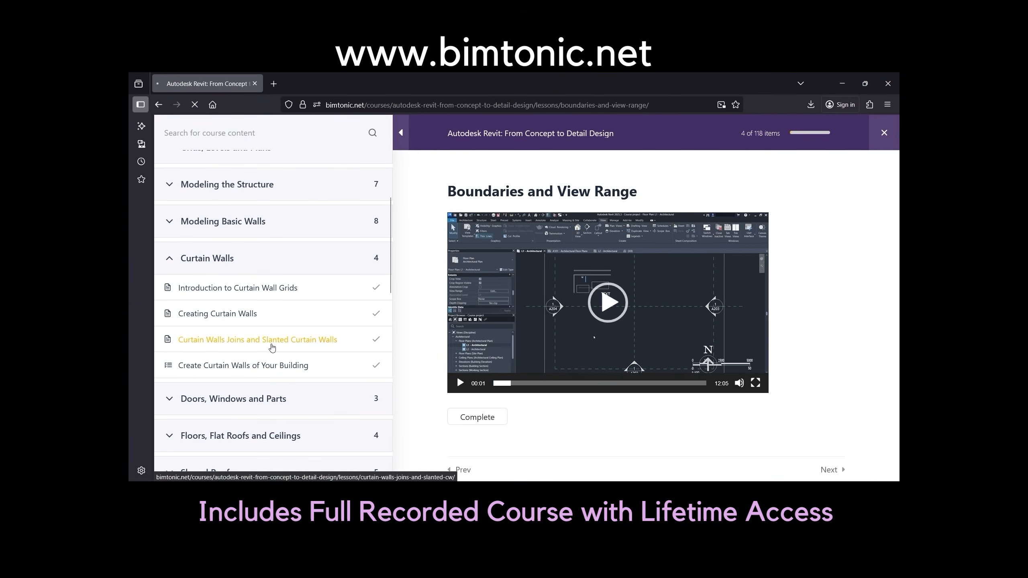
click(271, 344)
click(610, 315)
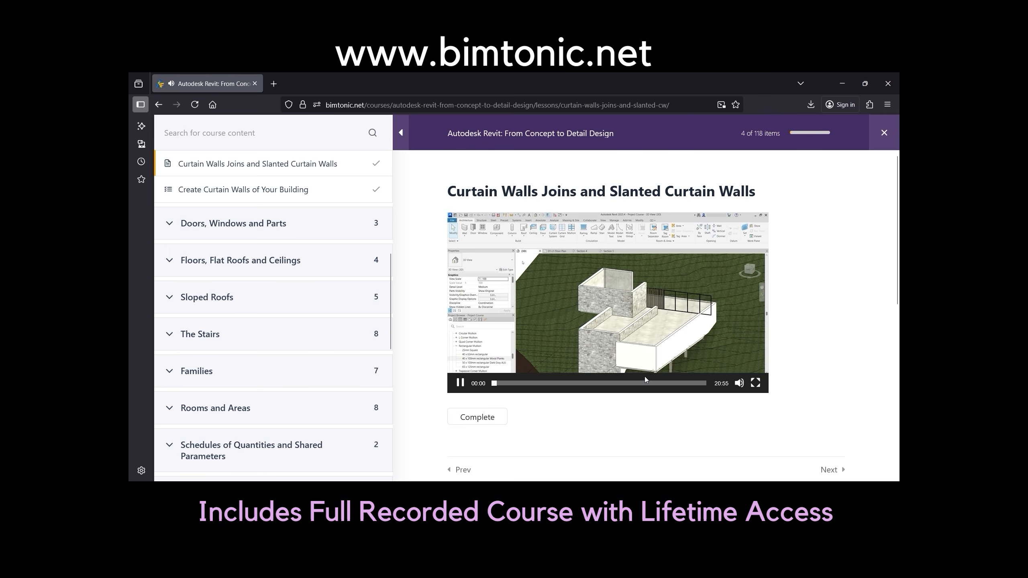
click(492, 416)
click(664, 344)
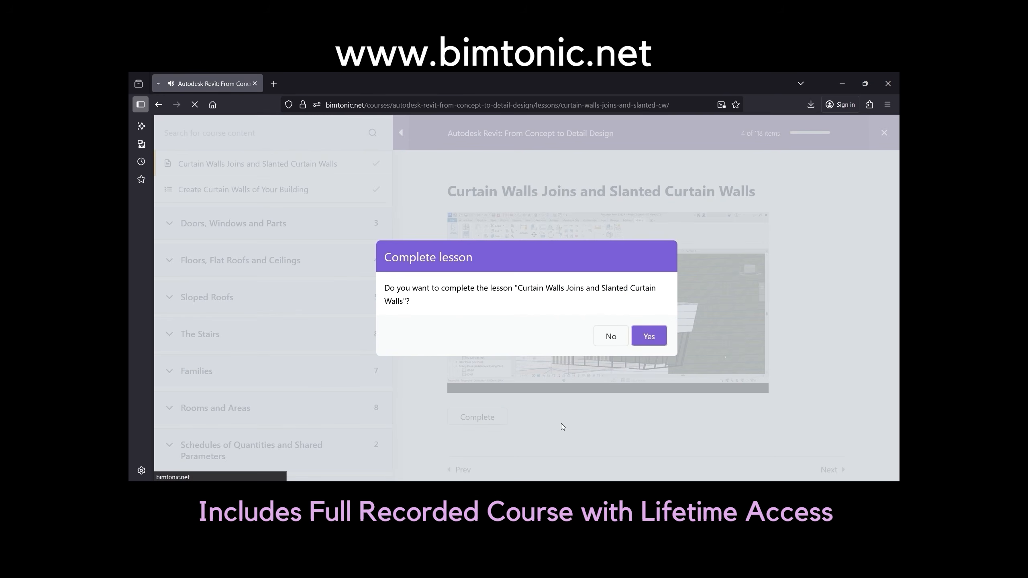
click(490, 324)
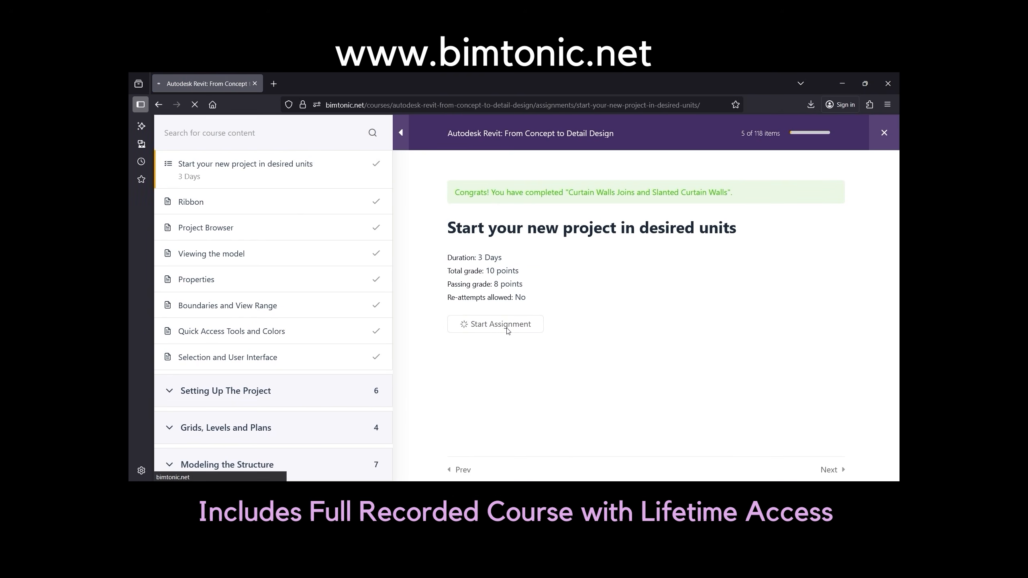
scroll(508, 331, down, 5)
scroll(509, 331, down, 5)
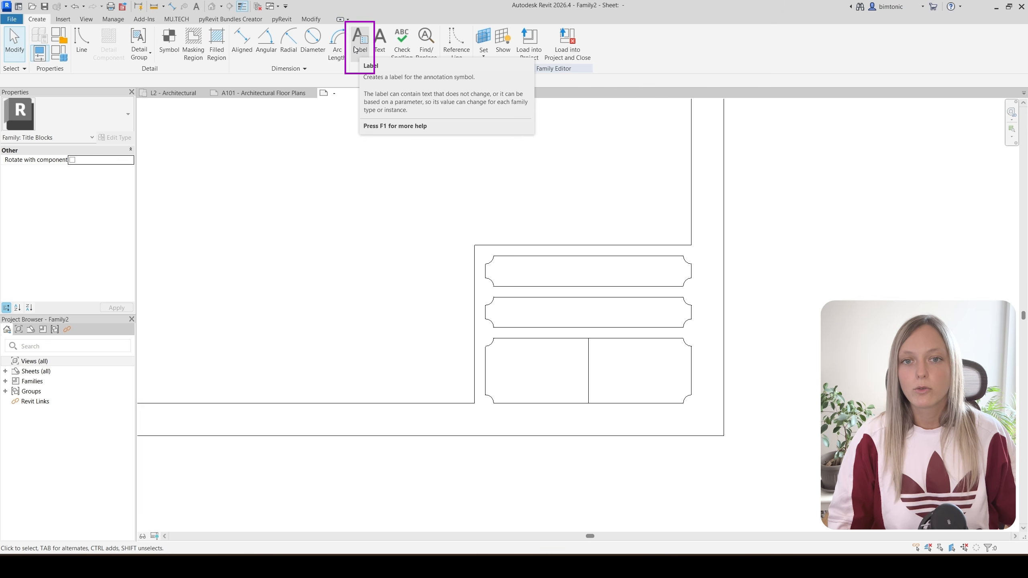
- Examine the existing title block on sheet A101 and the sheet's instance properties that supply its label values
click(255, 93)
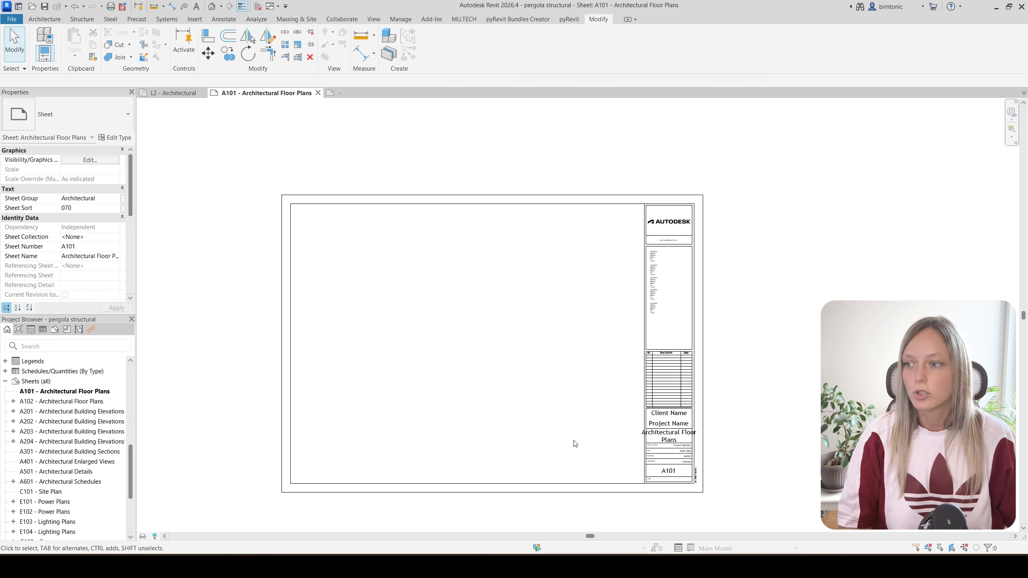
scroll(663, 466, up, 5)
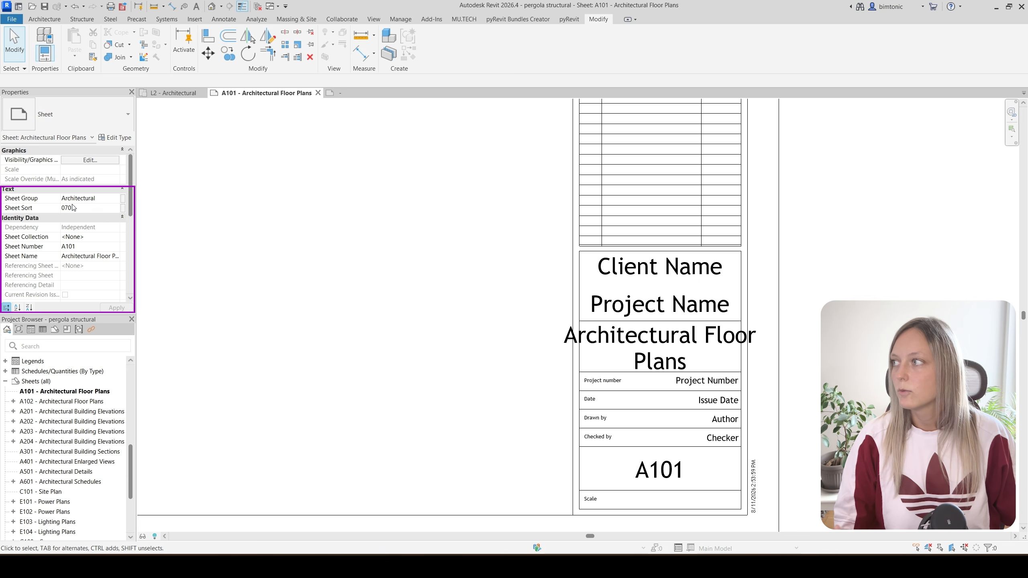
scroll(77, 227, down, 5)
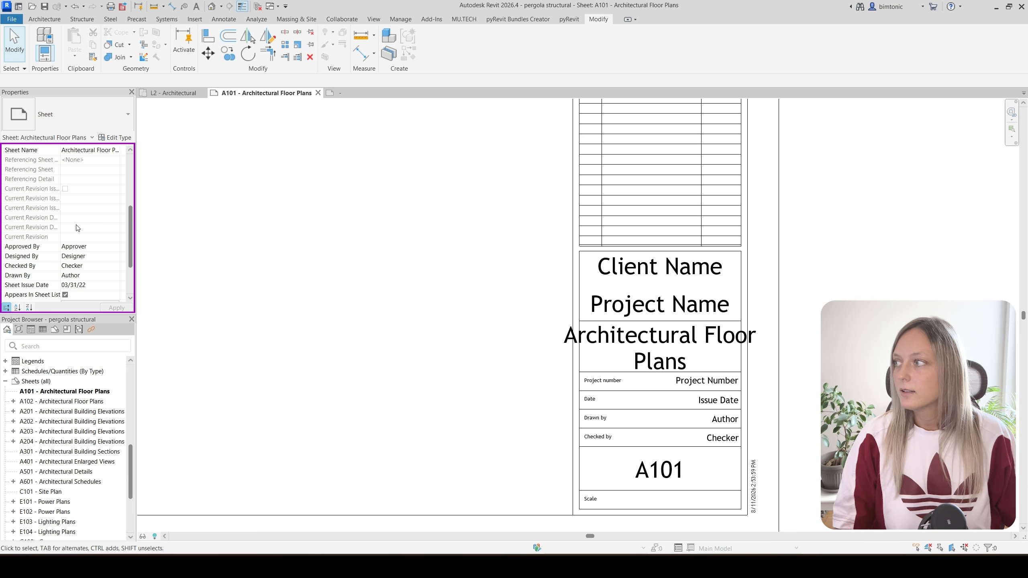
scroll(78, 228, down, 1)
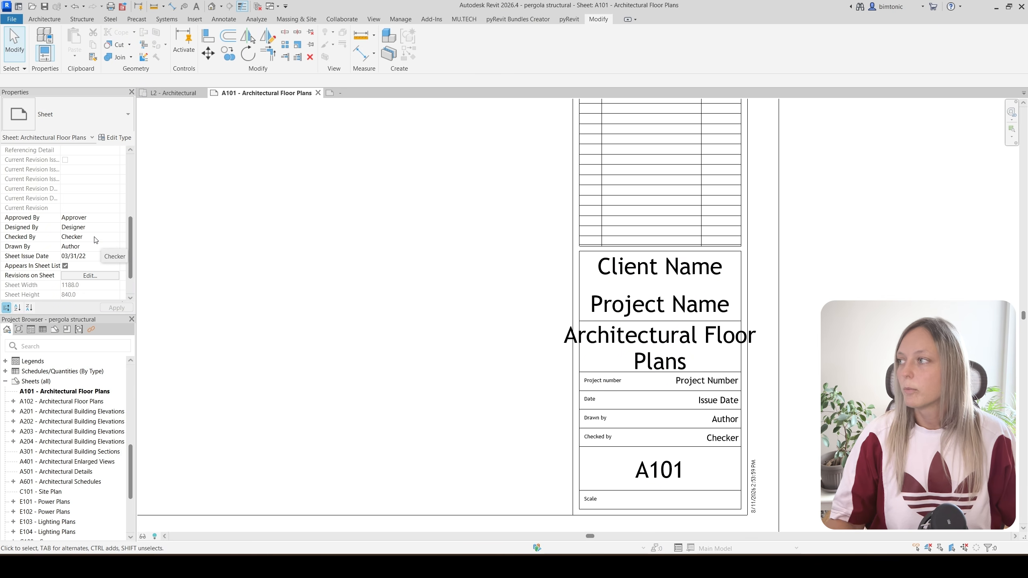
scroll(93, 242, down, 2)
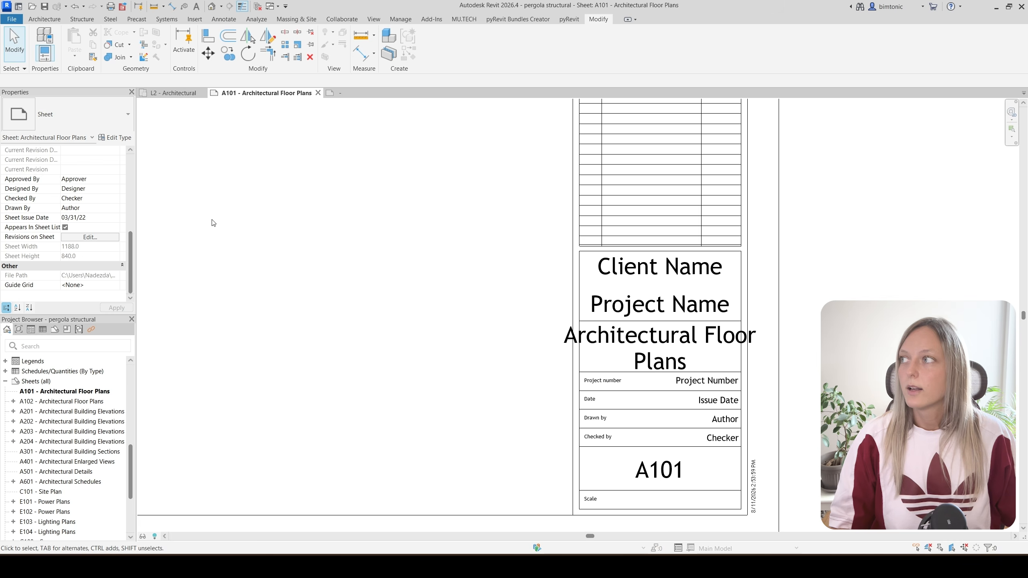
- Fill in the project information: organization and client BIM&Tonic, BIM Education, Tutorial Building, author's name, issue date 2026-08, status Active, address, project name Revit Tutorial, number 2026-02
click(395, 23)
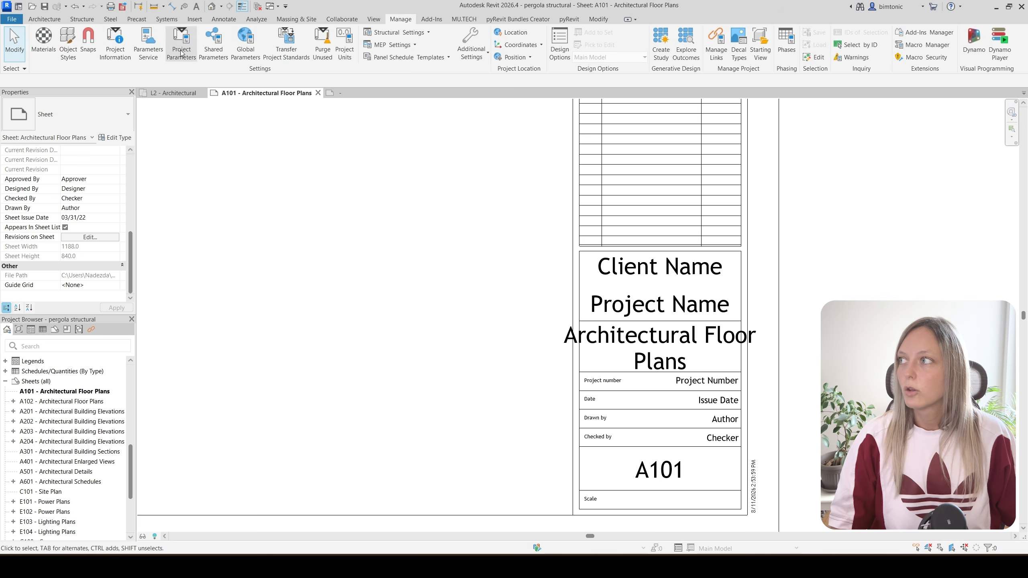
click(116, 63)
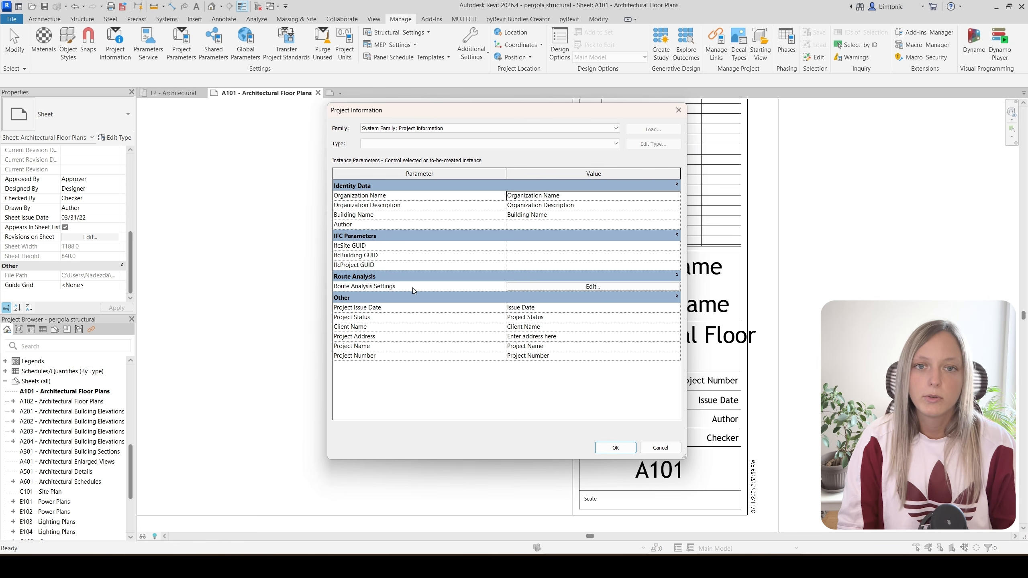
click(583, 309)
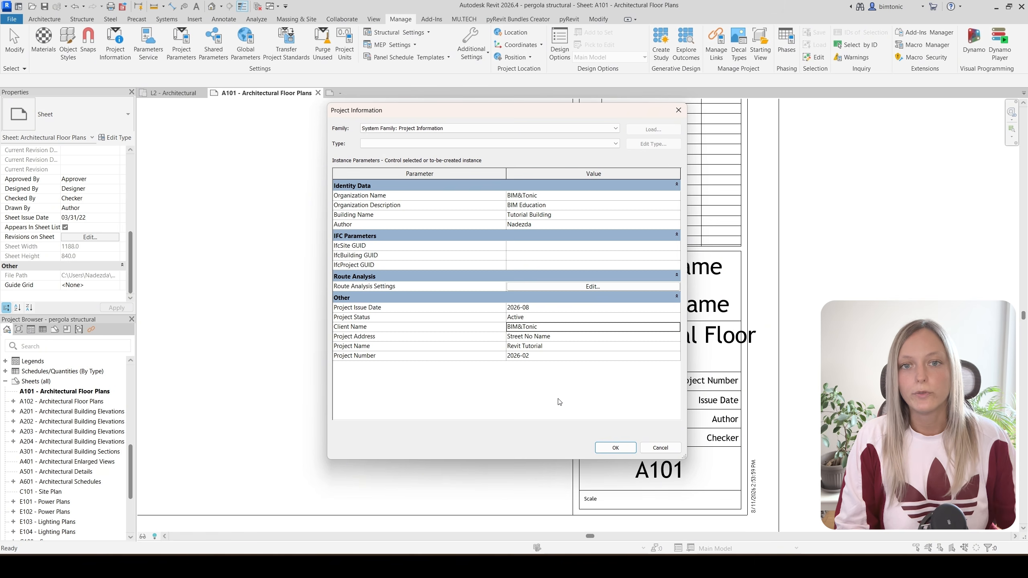
click(603, 448)
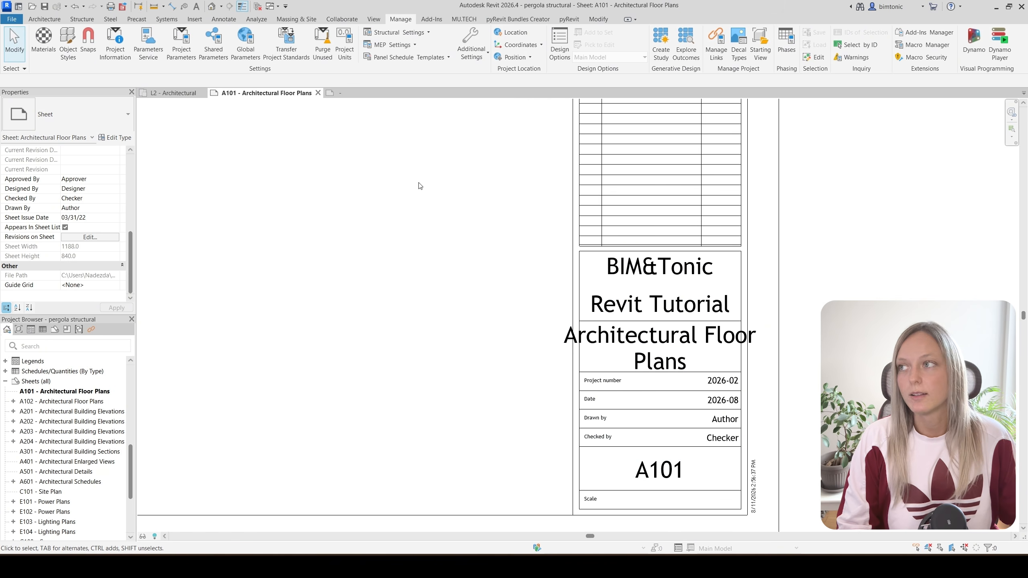
- Start a Label in the title block family and rename its 8mm label type to "3mm Arial Narrow"
click(338, 93)
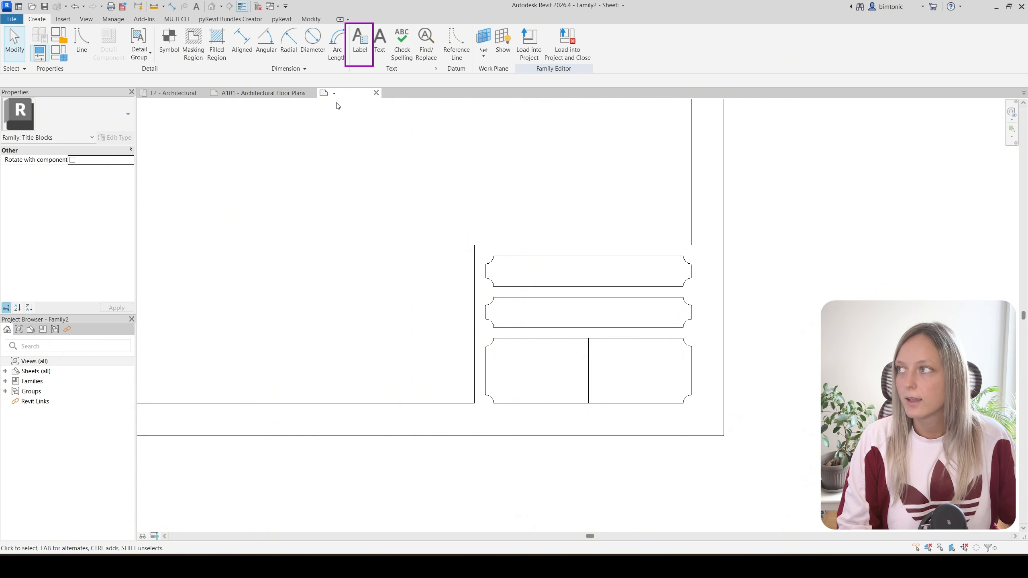
click(361, 45)
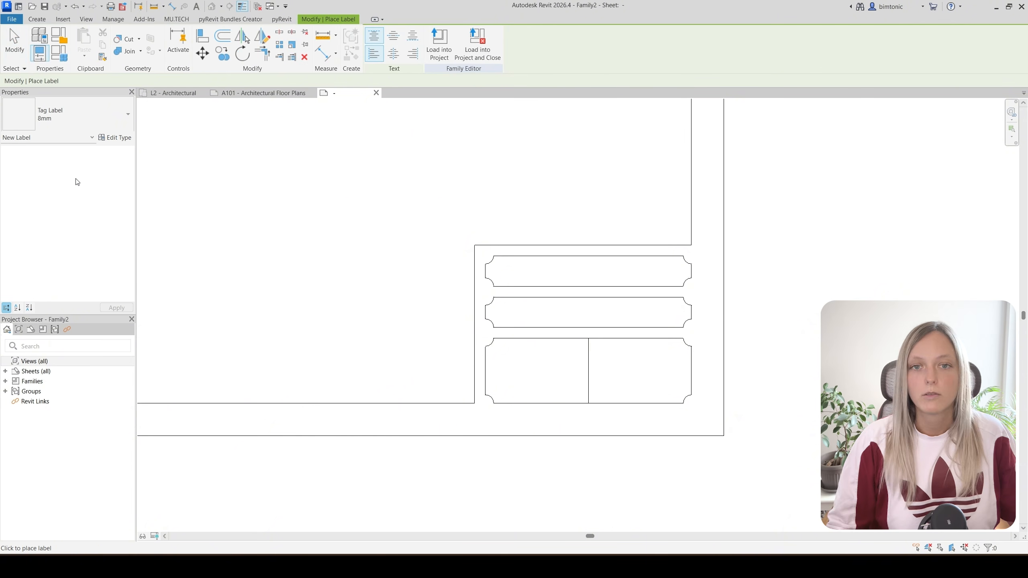
click(63, 122)
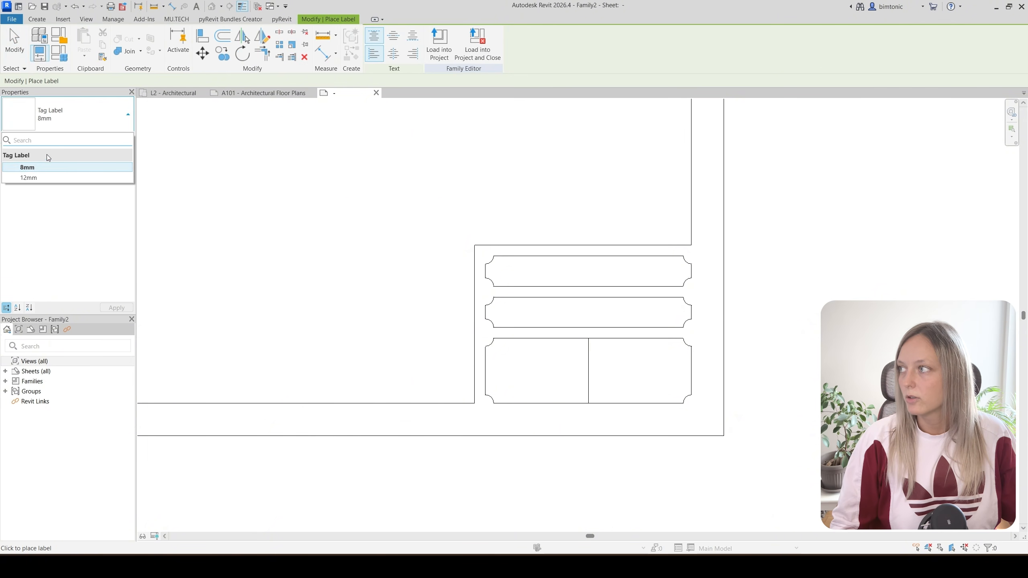
middle_drag(665, 269, 647, 285)
click(113, 139)
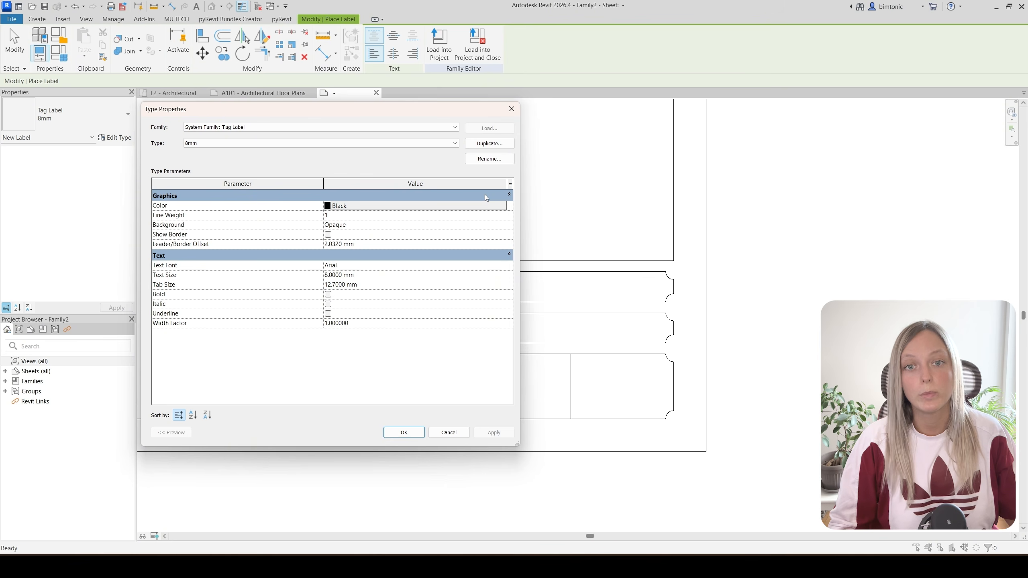
click(486, 165)
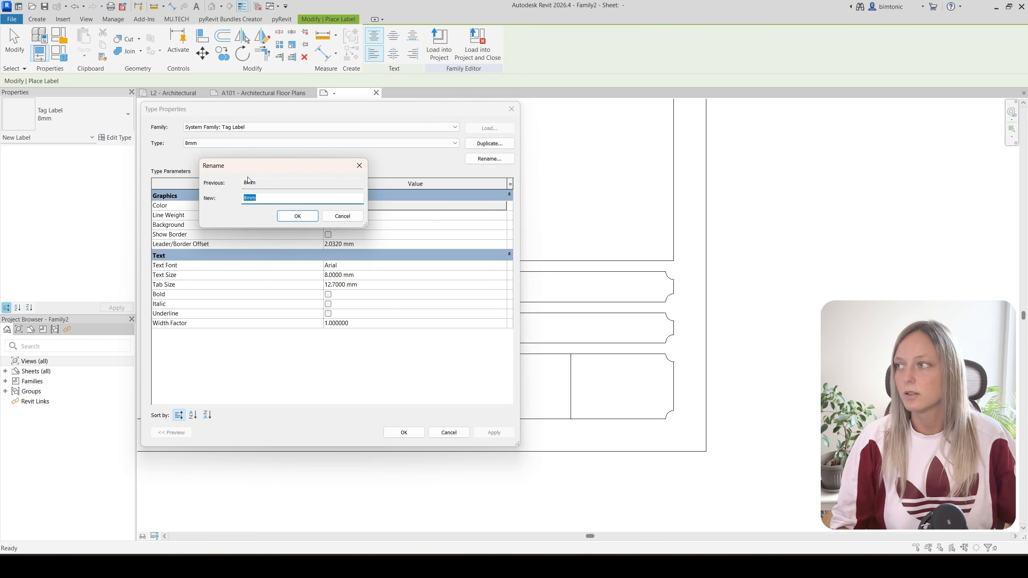
text(3mm Arial Narrow)
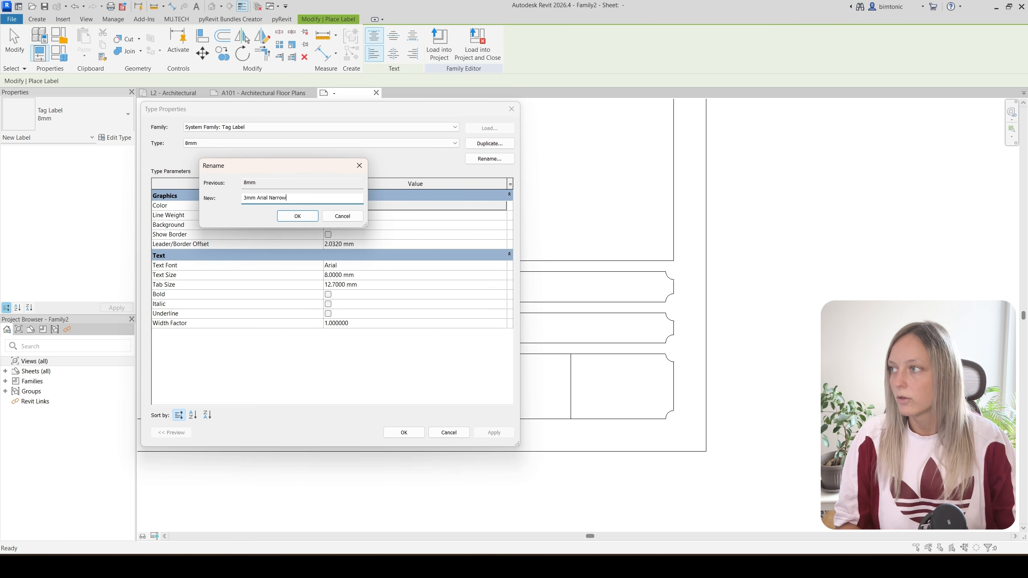
click(297, 216)
- Set the 3mm Arial Narrow label type to Arial Narrow font, 3 mm text size and a transparent background
click(366, 266)
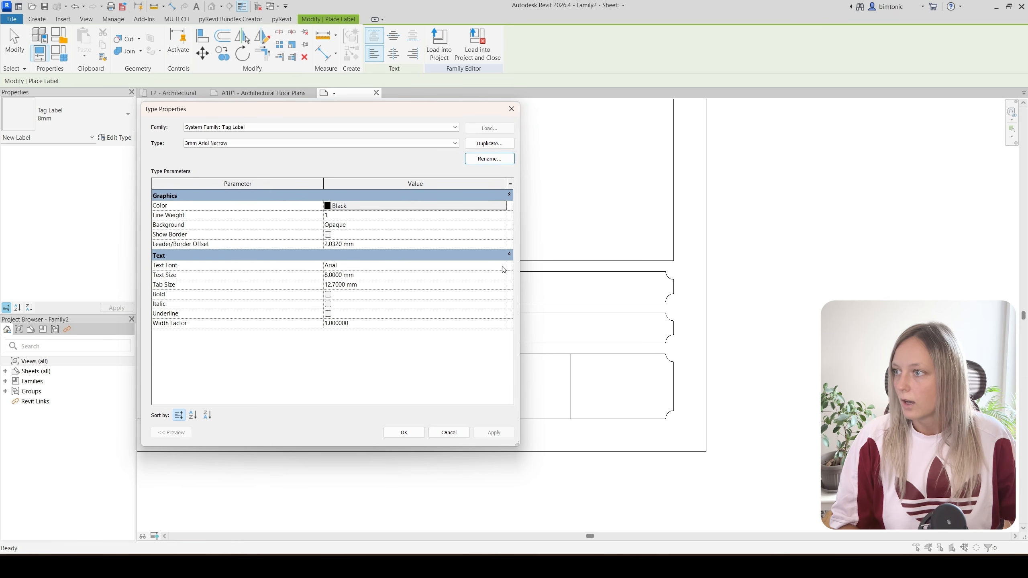
click(366, 265)
click(364, 299)
click(384, 276)
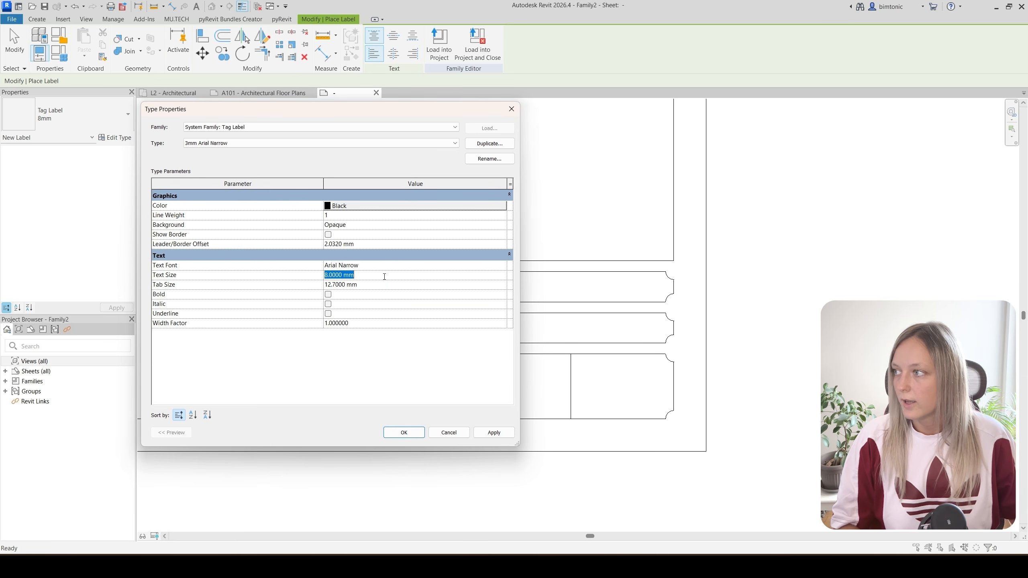
text(3)
click(382, 355)
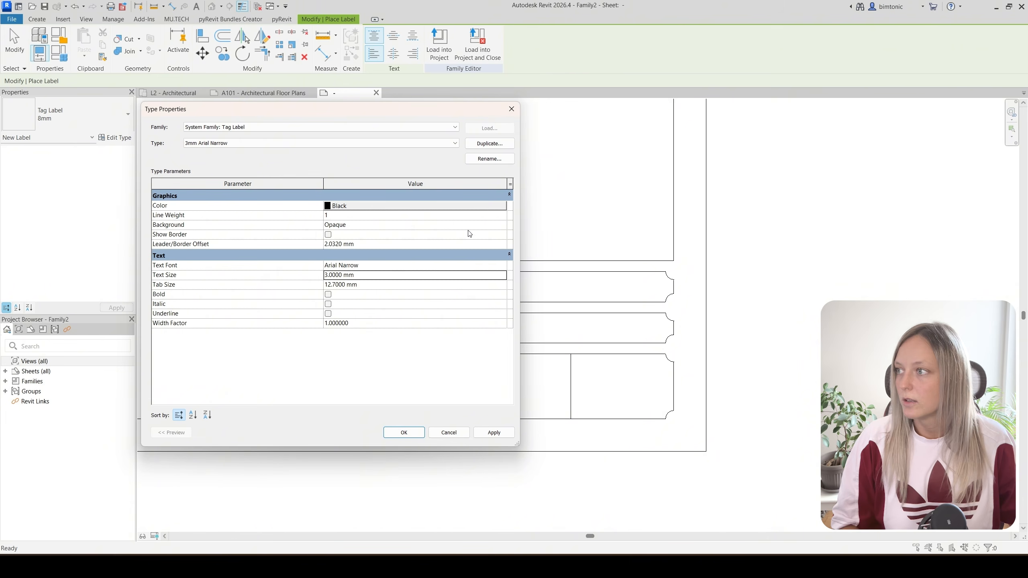
click(502, 225)
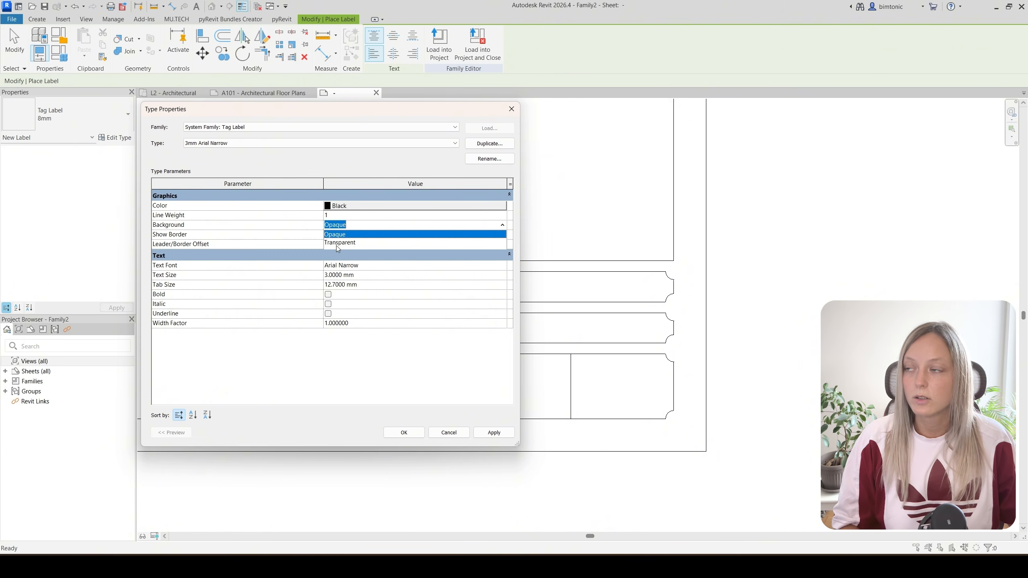
click(338, 243)
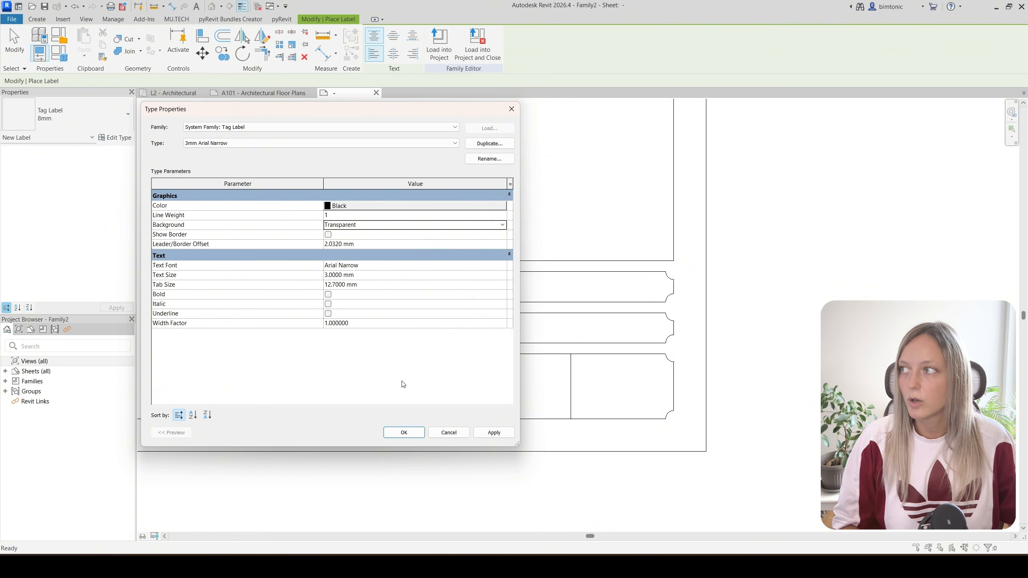
- Duplicate the label type as "3mm Arial Narrow Bold" and make its text bold
click(500, 148)
drag(356, 227, 345, 229)
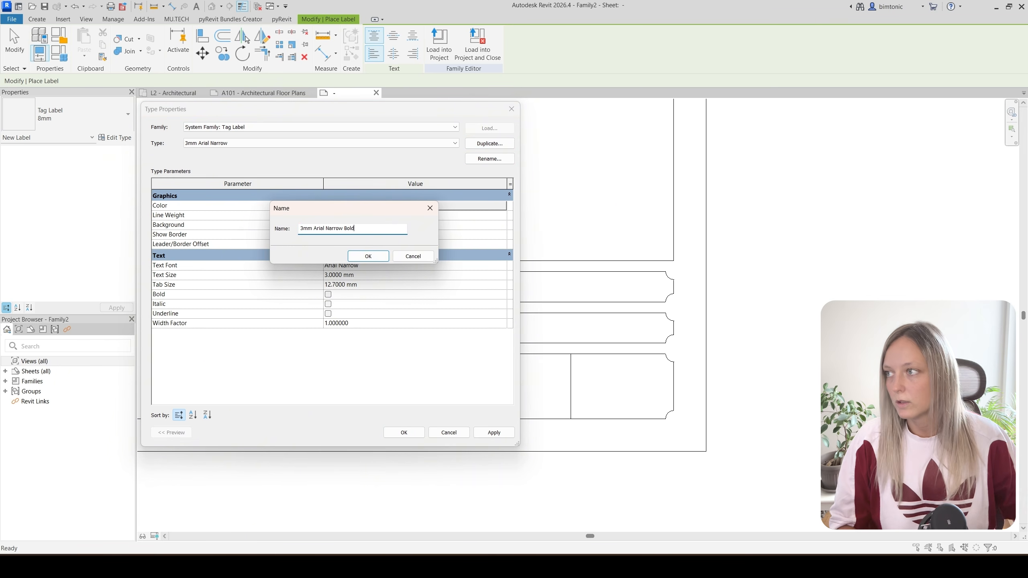
text(Bold)
click(367, 255)
click(328, 295)
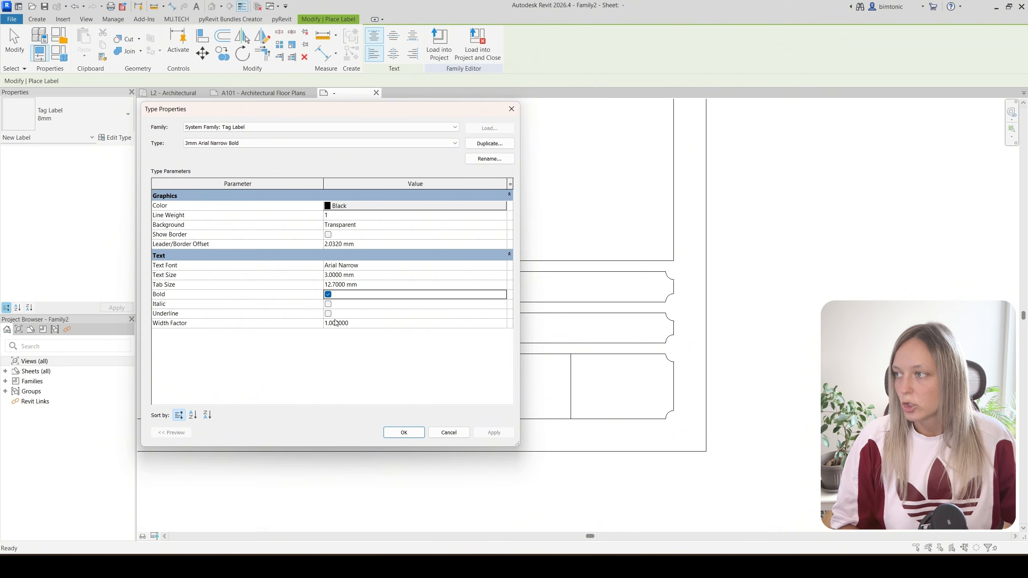
- Accept the bold label type, start a Text note, and rename its 8mm text type to "3mm Arial Narrow Bold"
click(404, 432)
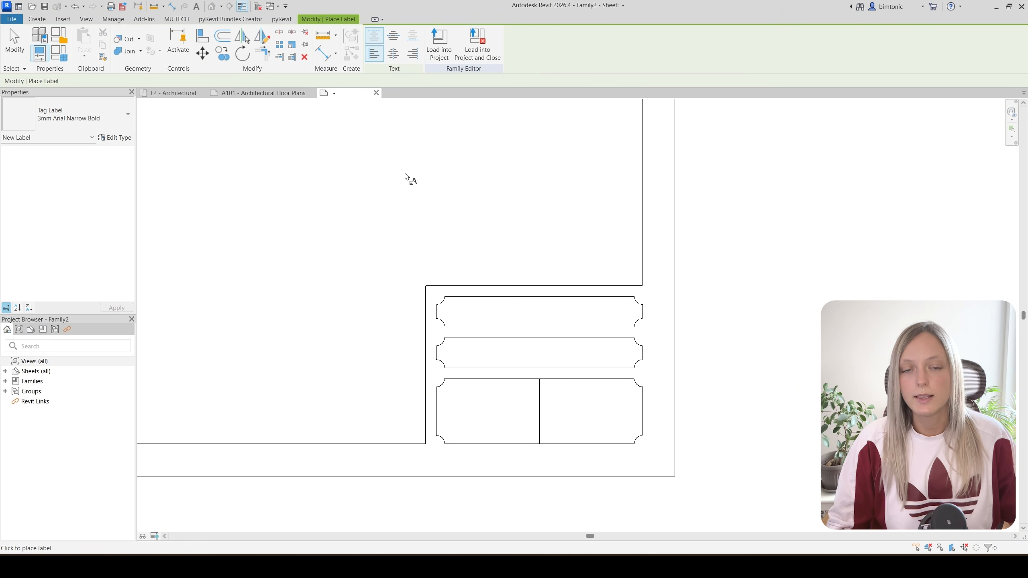
key(Escape)
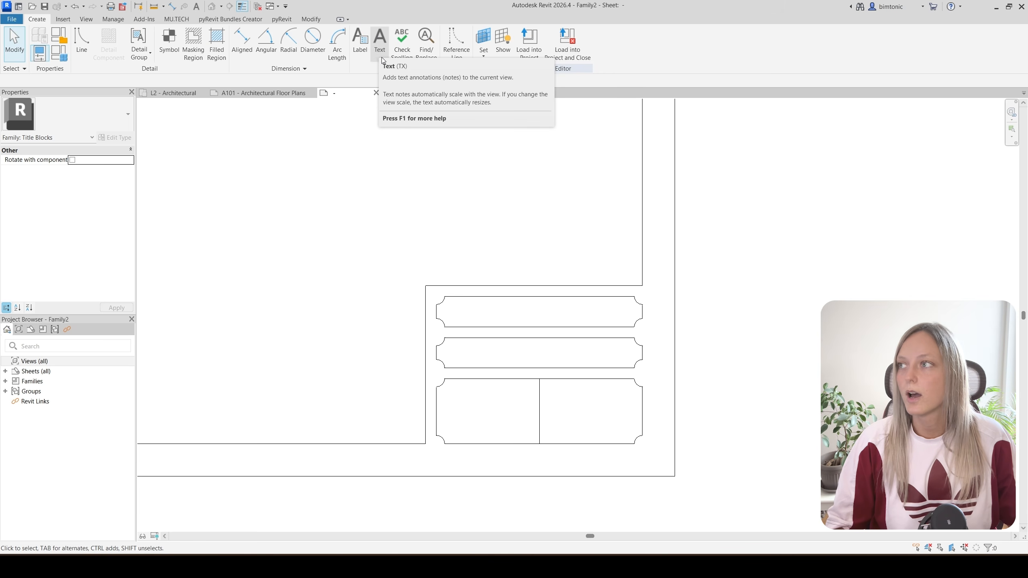
click(377, 49)
click(120, 139)
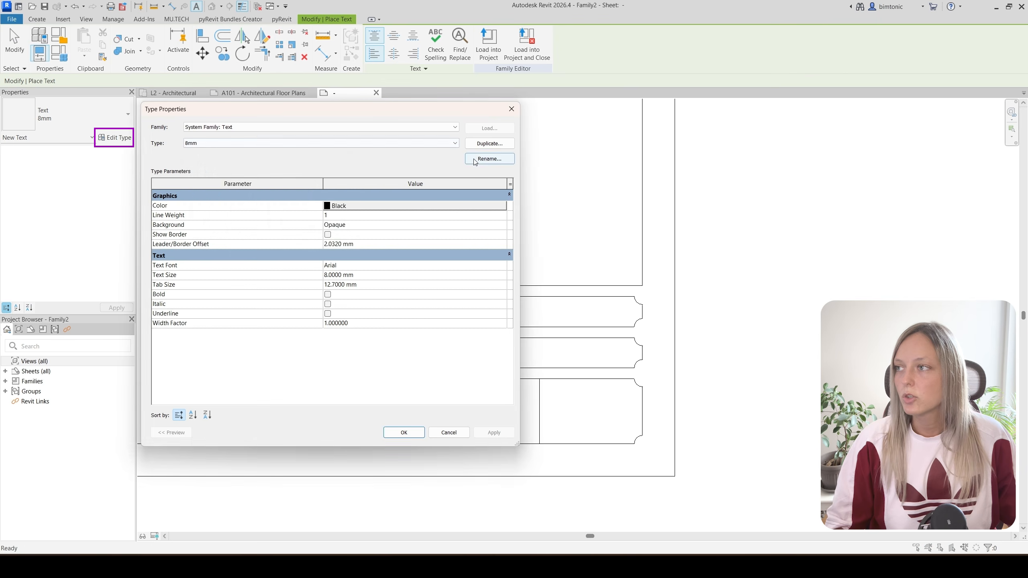
click(487, 158)
text(3mm Aria)
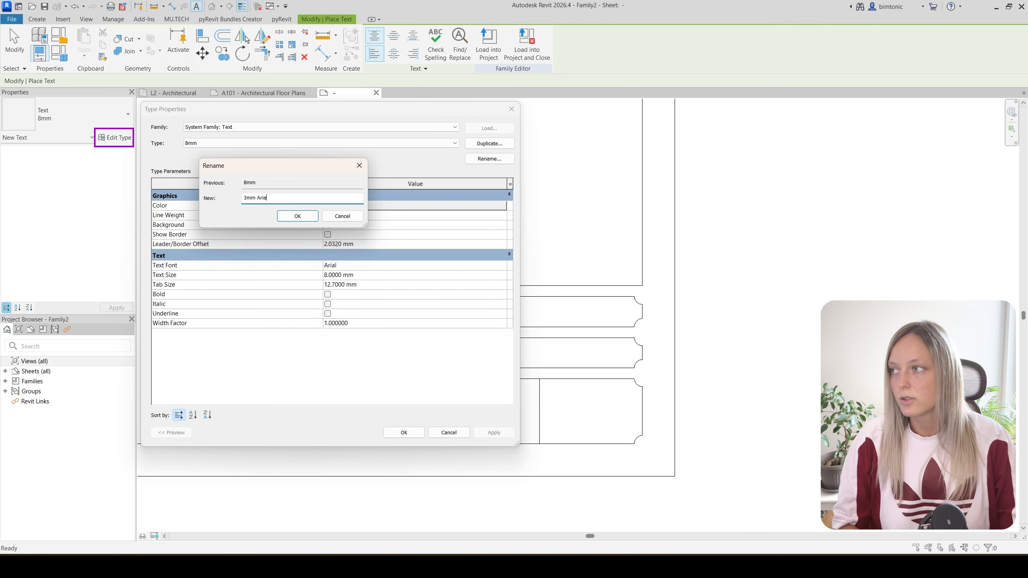
text(l Narrow Bo)
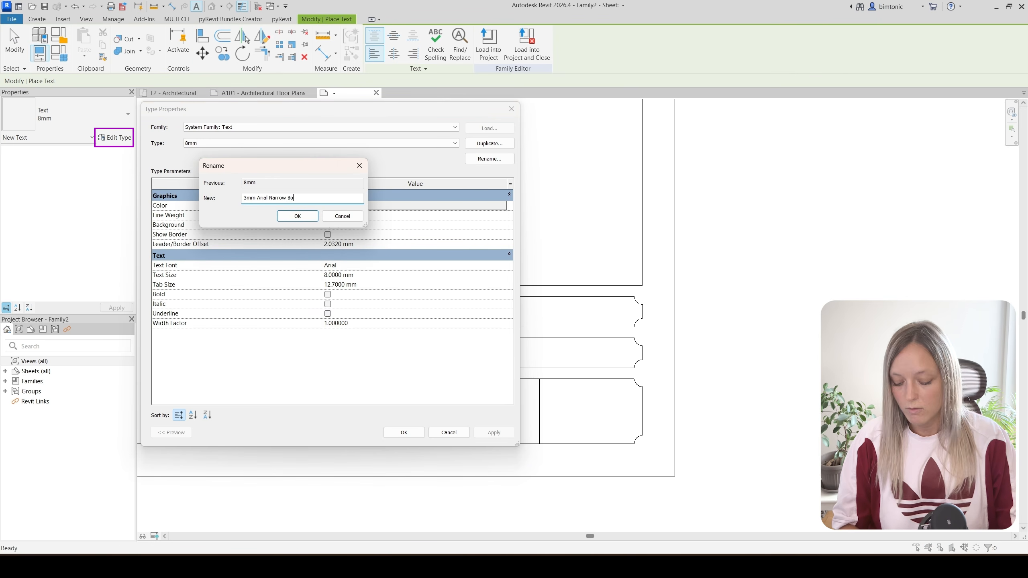
text(ld)
key(Return)
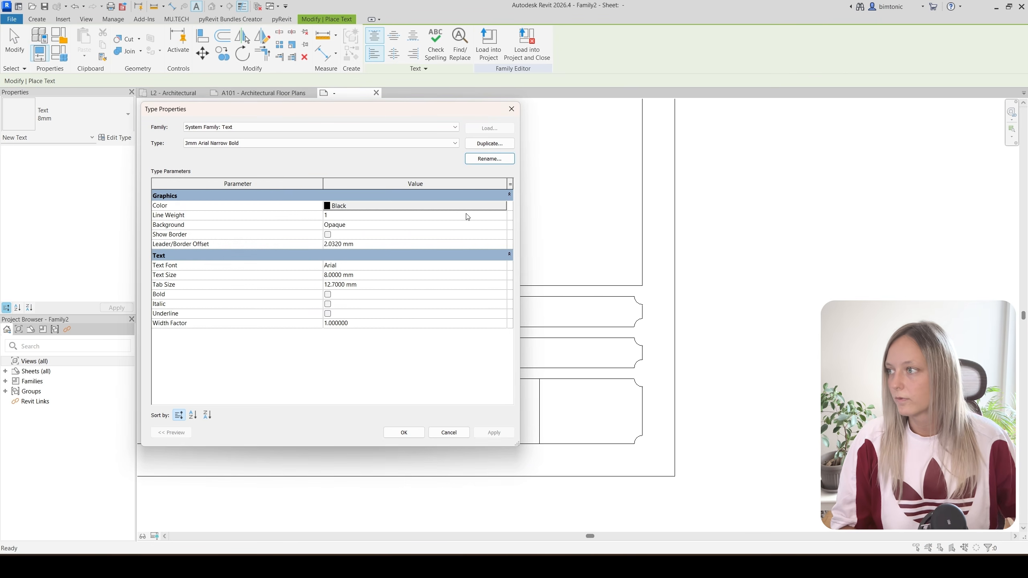
- Set the 3mm Arial Narrow Bold text type to Arial Narrow font, 3 mm text size, bold, with a transparent background
click(503, 266)
click(347, 300)
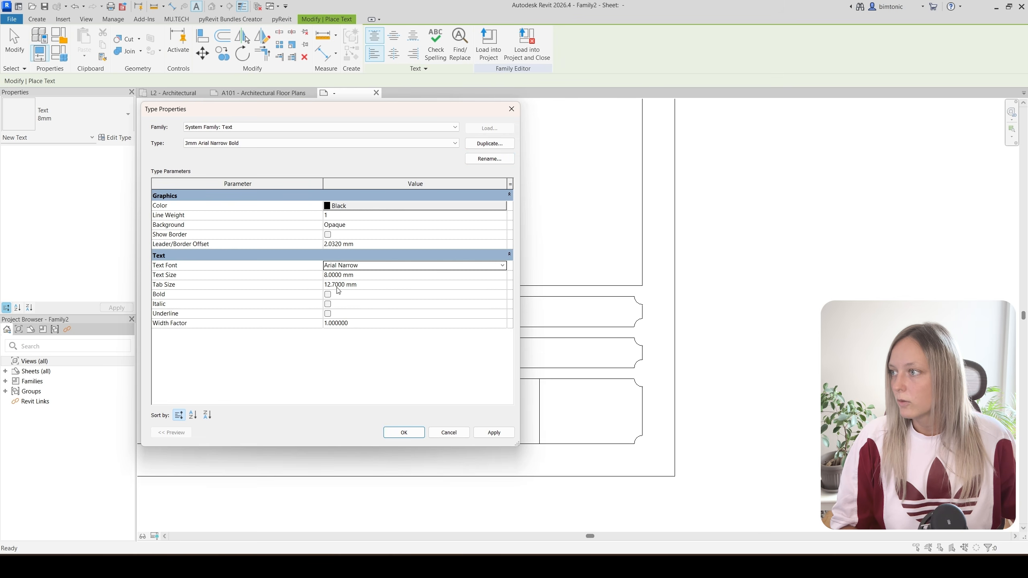
click(369, 277)
text(3)
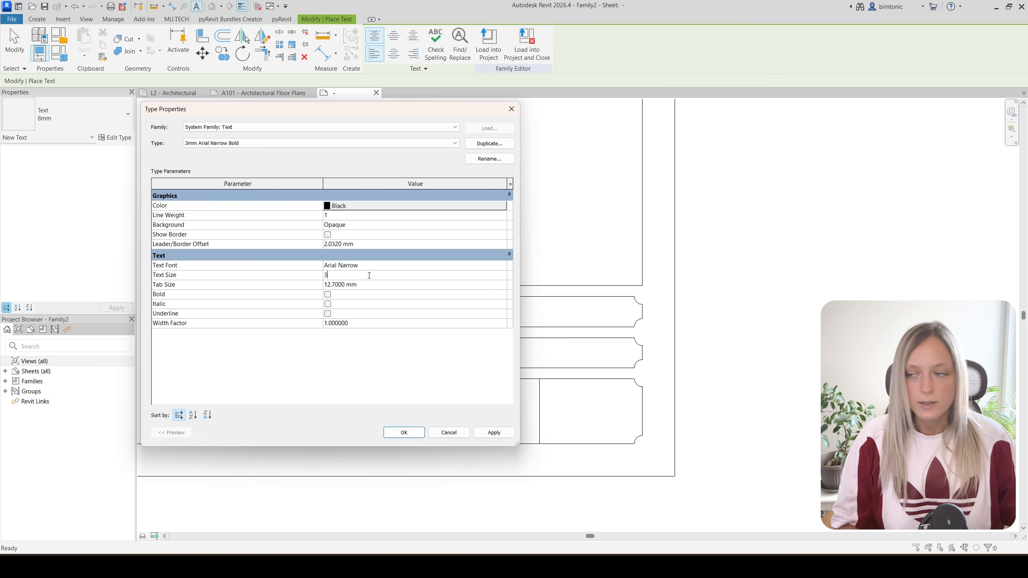
click(328, 295)
click(502, 226)
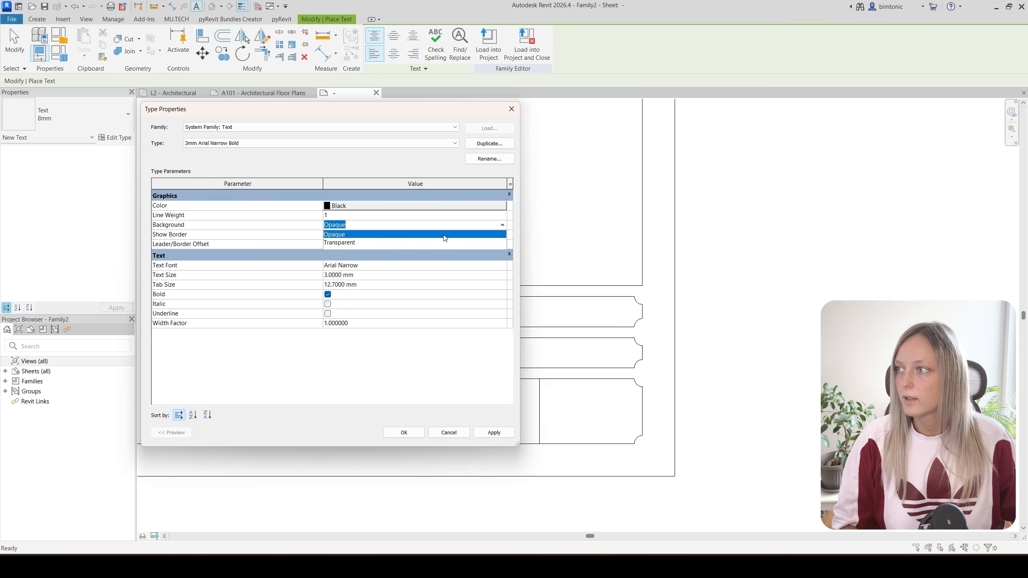
click(367, 240)
click(404, 433)
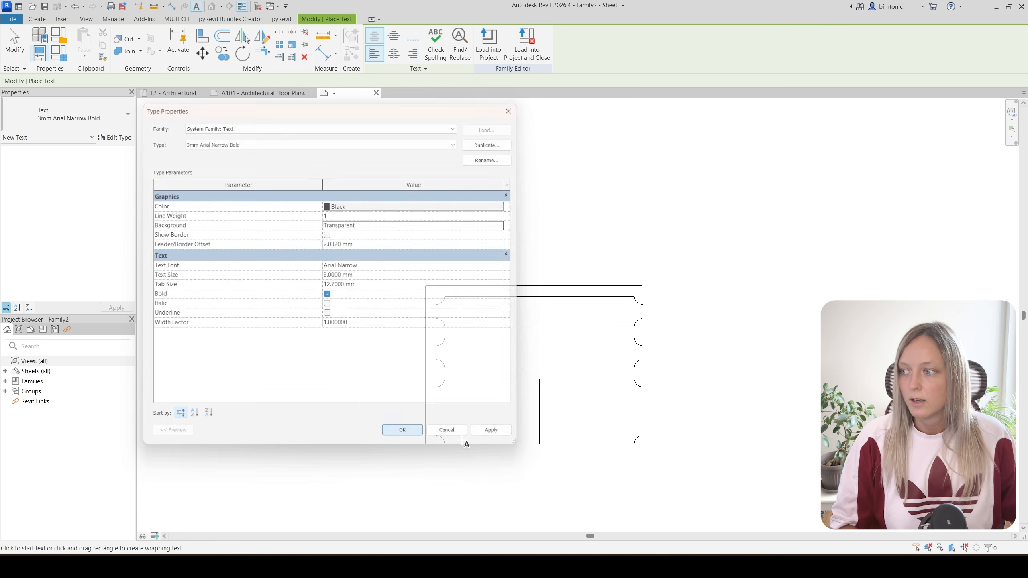
- Place a "Project #:" text note in the upper corner of the lowest box's right half, its edge aligned with the dividing line
scroll(544, 389, up, 3)
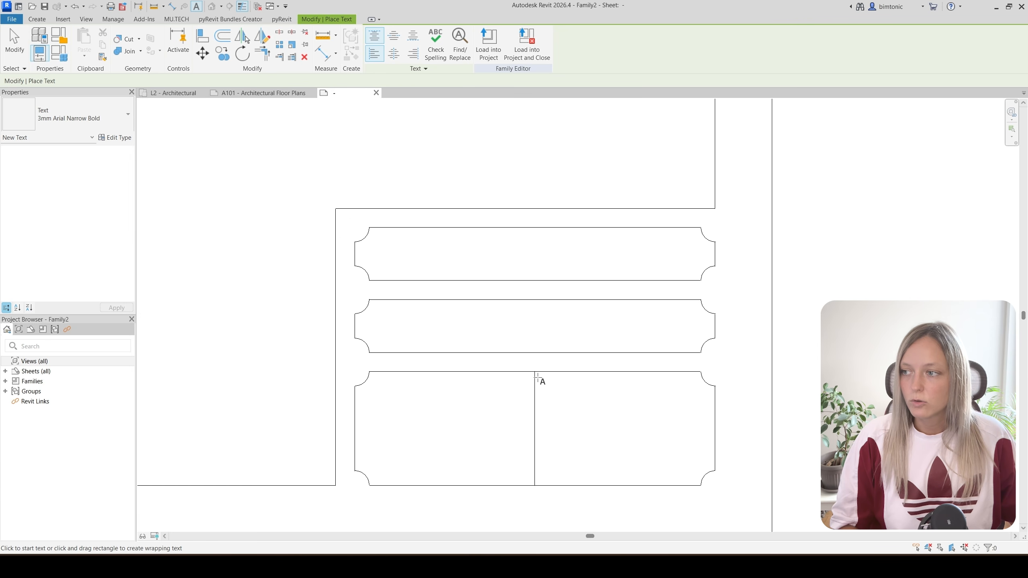
drag(537, 378, 637, 410)
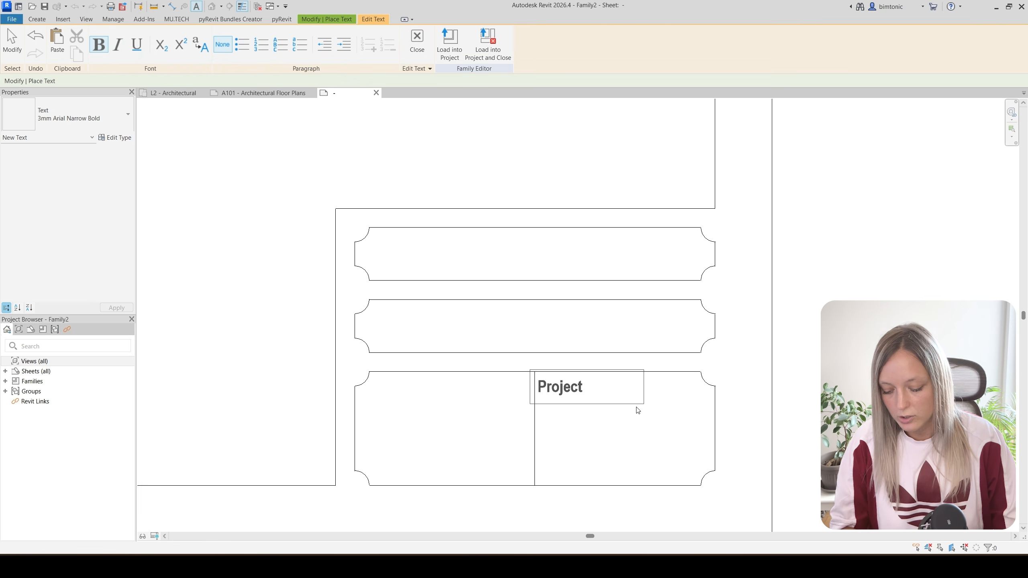
click(516, 387)
scroll(517, 377, up, 2)
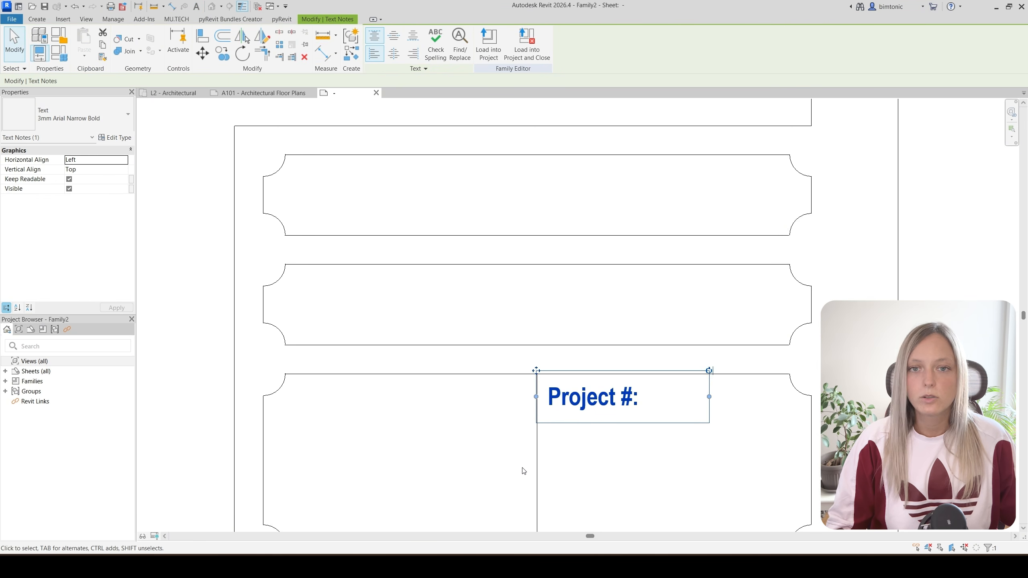
scroll(543, 447, up, 2)
key(Right)
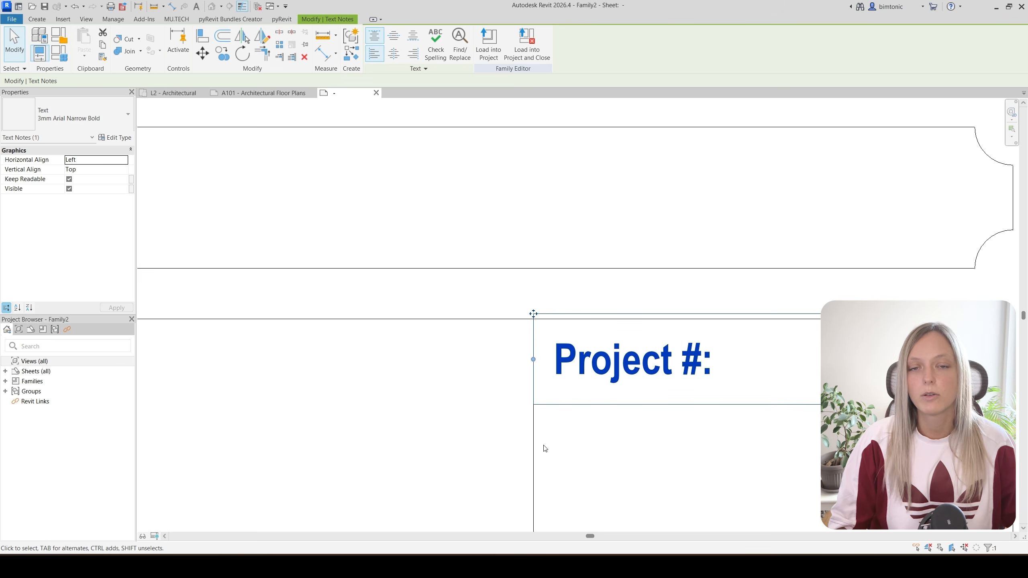
scroll(562, 433, down, 1)
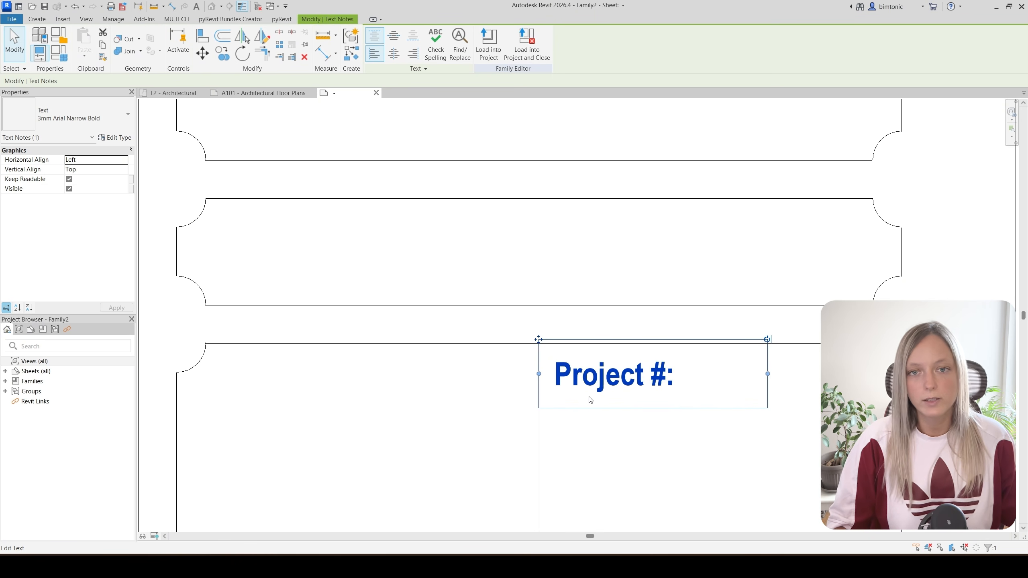
scroll(732, 348, down, 1)
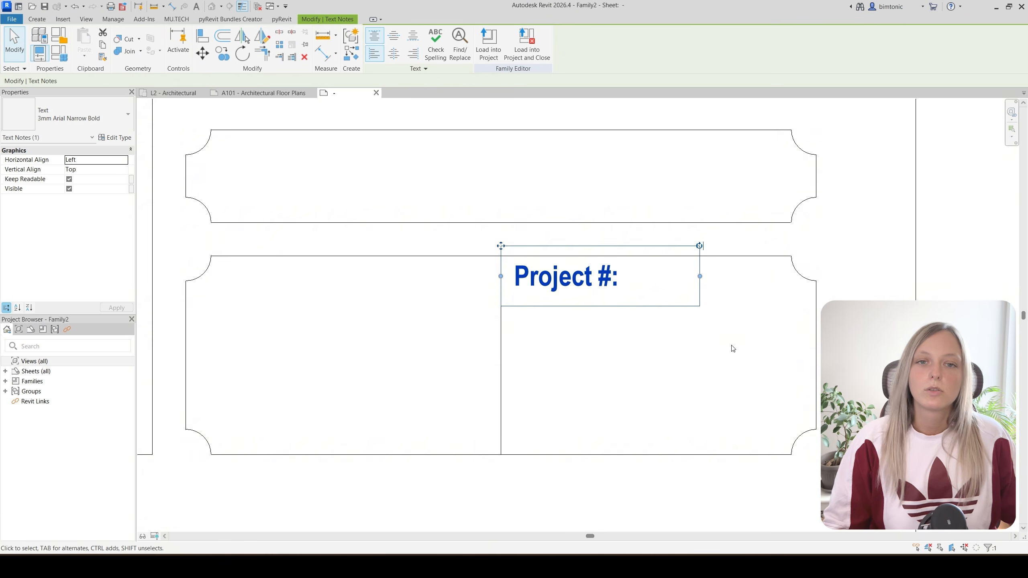
- Copy the "Project #:" text three times straight down at 5 mm spacing
click(222, 53)
click(501, 245)
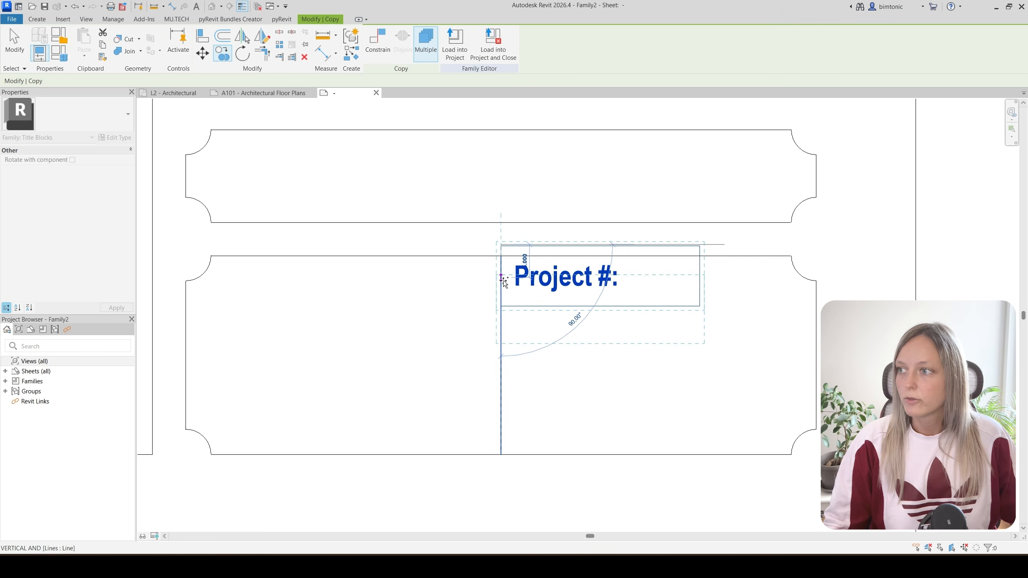
text(5)
key(Return)
text(5)
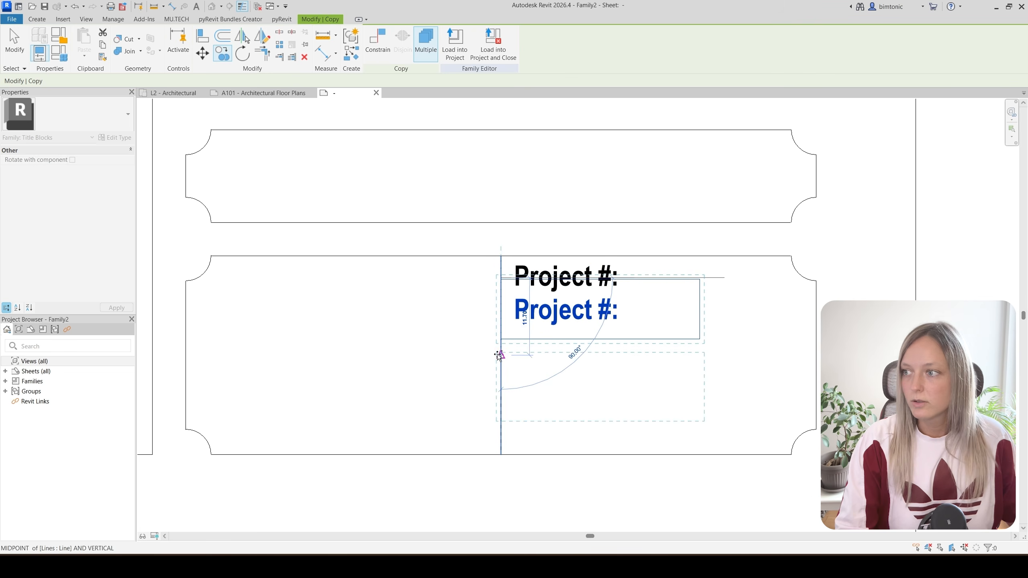
key(Return)
text(5)
key(Return)
key(Escape)
key(Escape)
- Draw a horizontal line below the four texts, from the vertical divider to the box's right edge, about 20 mm below the box's top
click(502, 408)
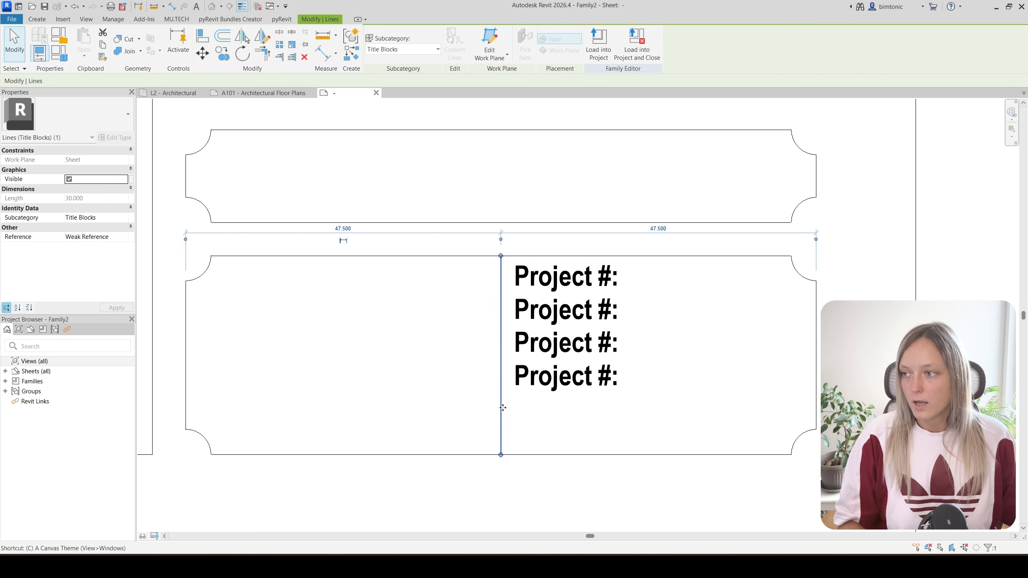
key(l)
key(i)
click(501, 389)
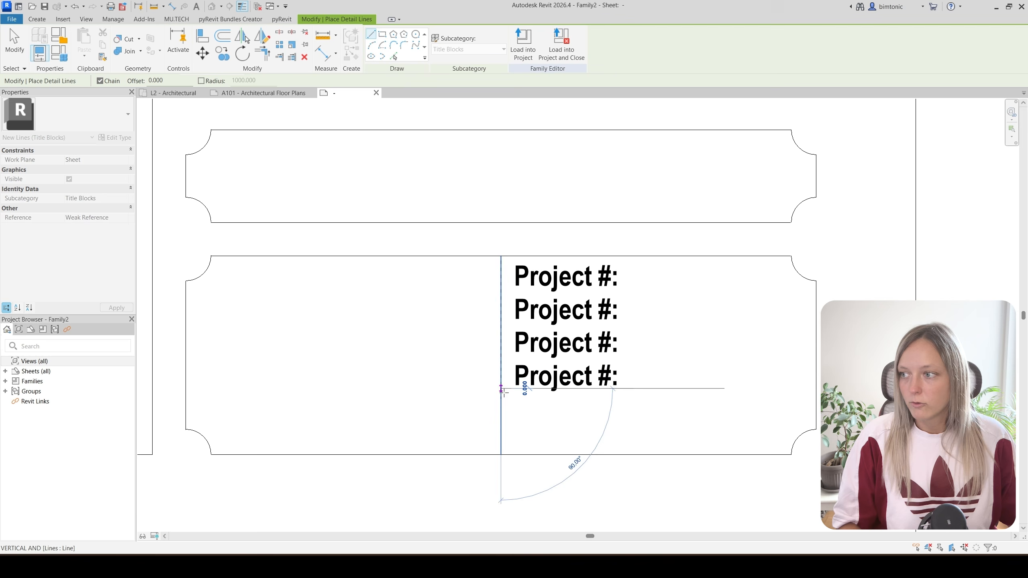
click(816, 388)
key(Escape)
key(Escape)
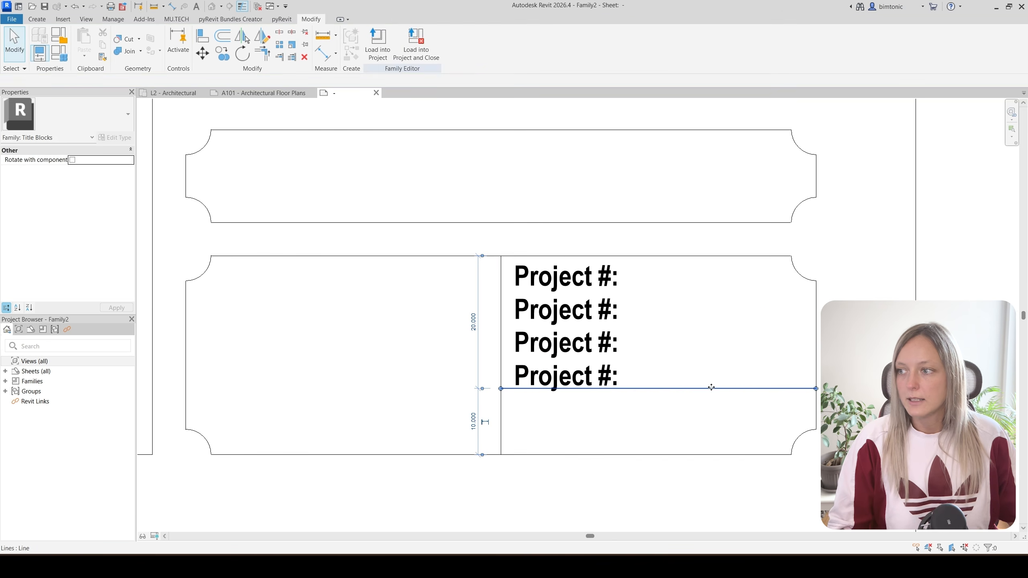
key(Escape)
- Change the second "Project #:" text to "Designer:"
scroll(583, 311, up, 4)
click(588, 309)
scroll(588, 309, down, 3)
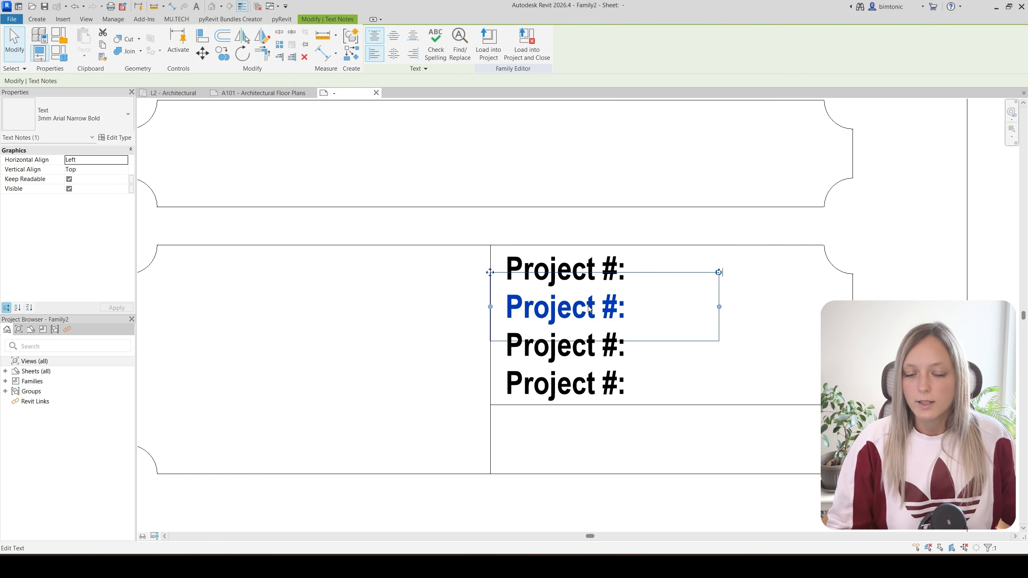
click(589, 308)
drag(621, 309, 505, 308)
text(Designer:)
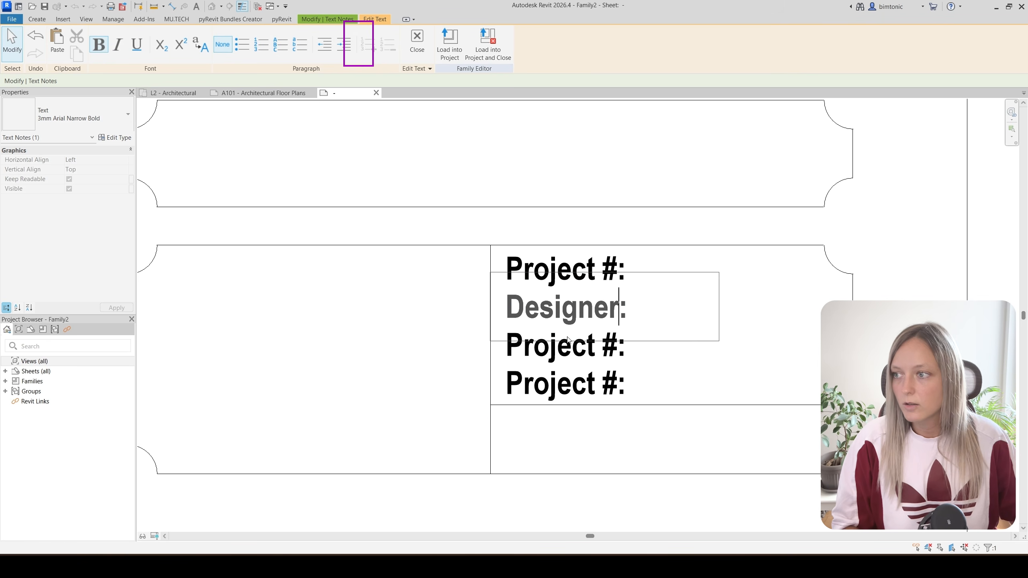
click(573, 365)
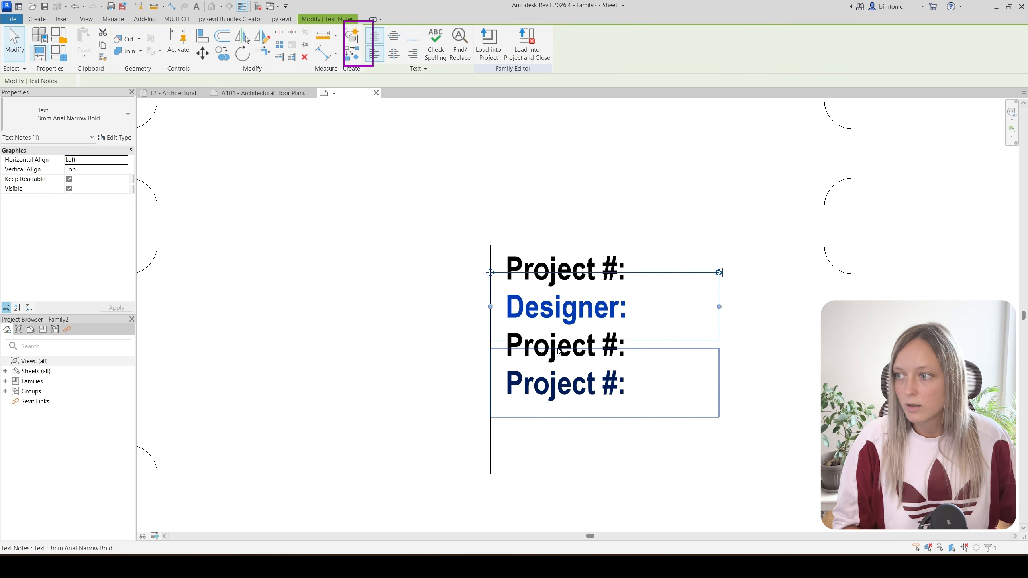
- Change the third "Project #:" text to "Drawn by:"
scroll(562, 345, up, 2)
click(568, 345)
click(571, 346)
click(636, 345)
drag(636, 345, 486, 341)
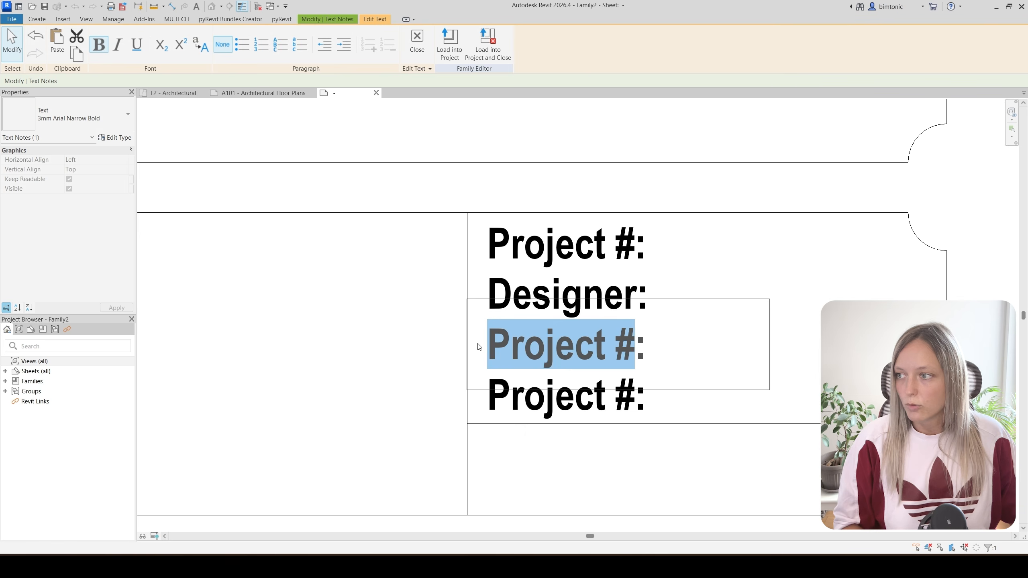
text(Drawn by)
click(518, 472)
- Change the fourth "Project #:" text to "Scale:"
scroll(555, 425, up, 2)
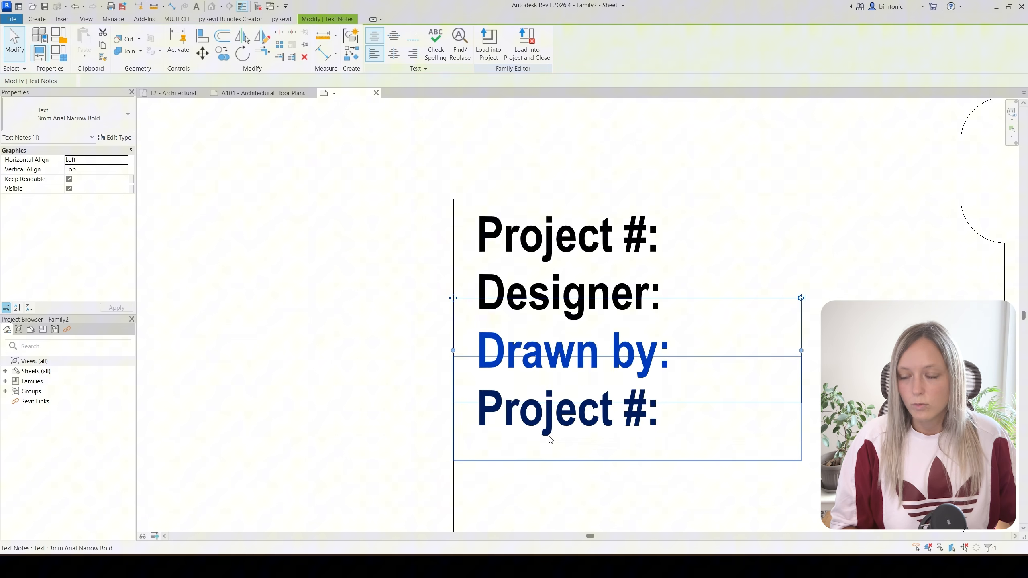
click(546, 424)
click(546, 424)
drag(665, 405, 466, 406)
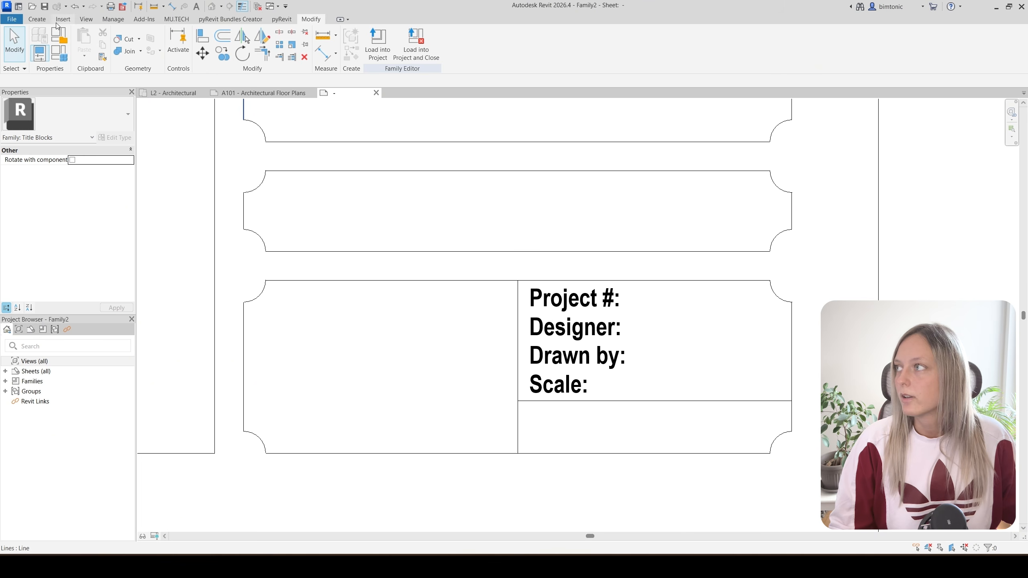
- Place a label of type 3mm Arial Narrow beside the "Project #:" text, showing the Project Number parameter
click(36, 19)
click(368, 55)
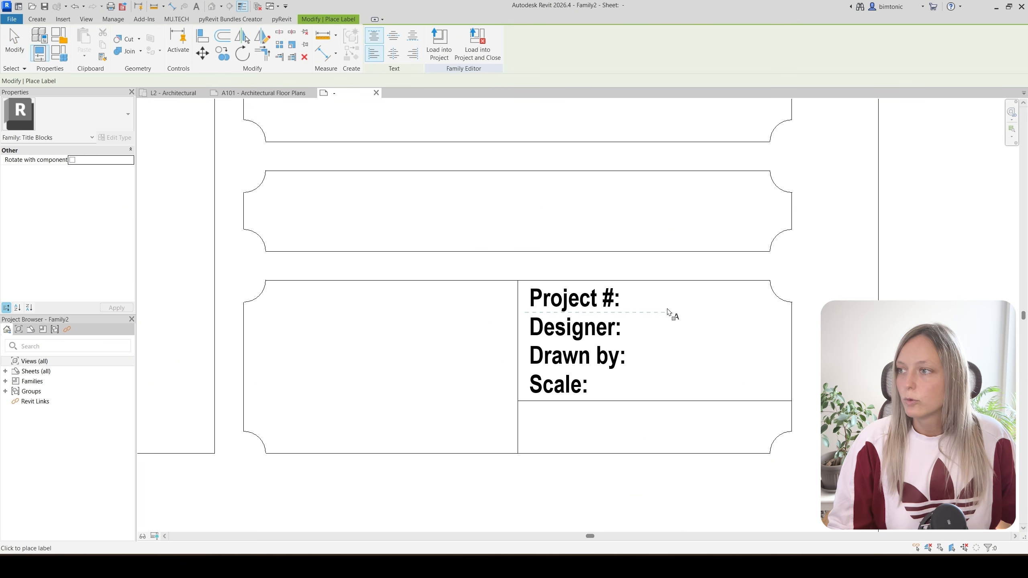
click(65, 115)
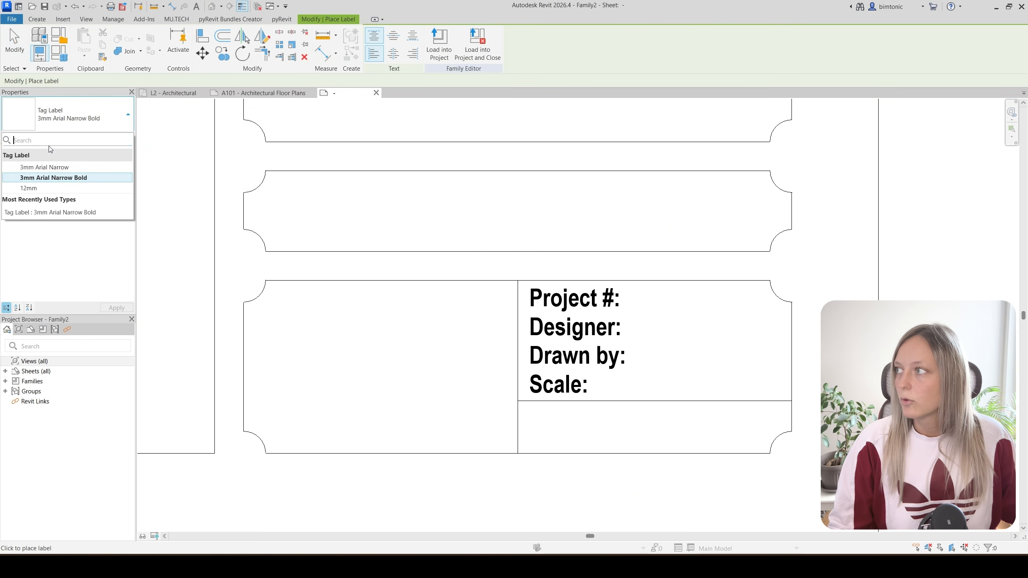
click(49, 167)
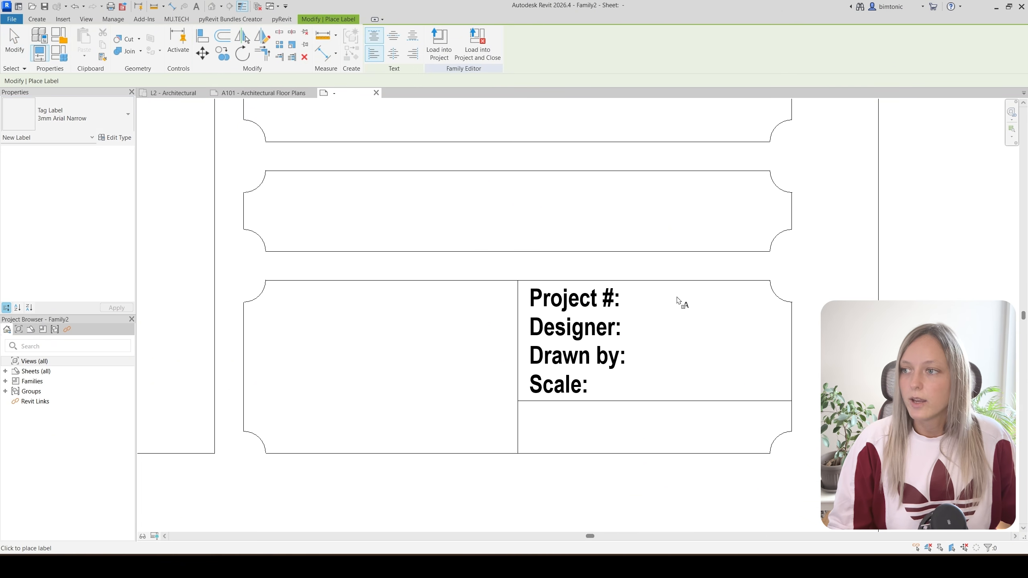
click(643, 299)
scroll(353, 260, down, 8)
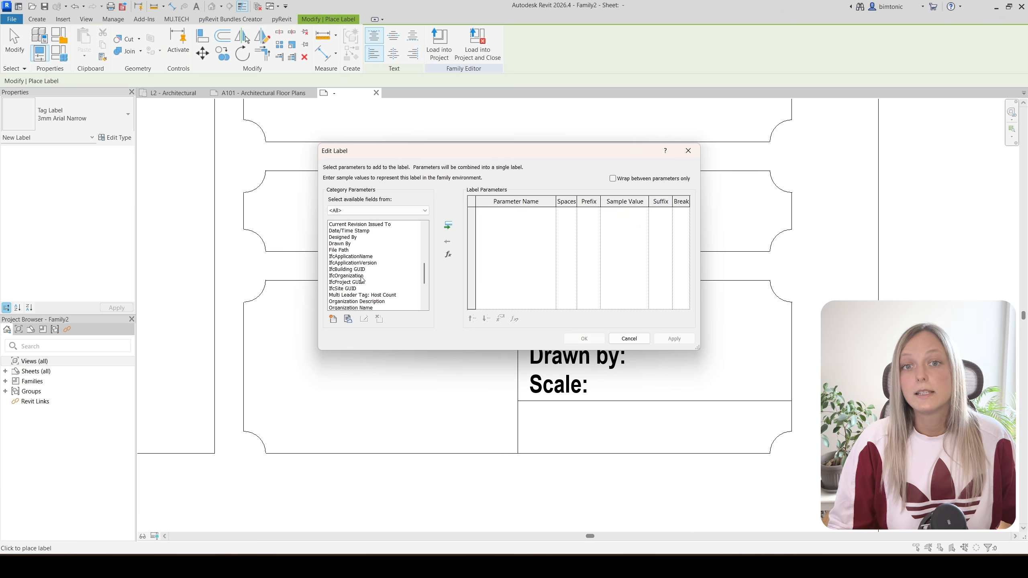
scroll(371, 283, down, 4)
click(351, 263)
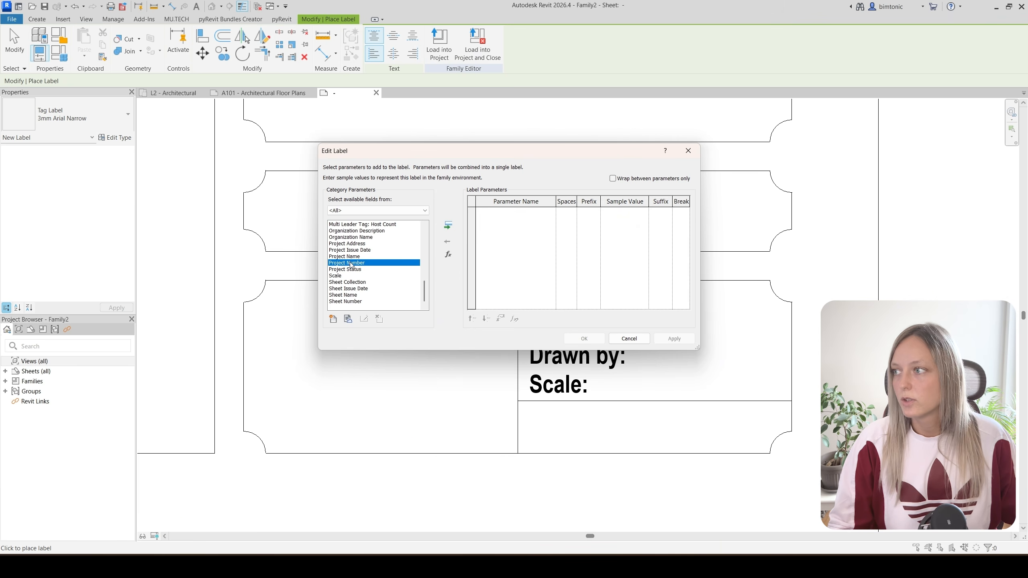
click(448, 227)
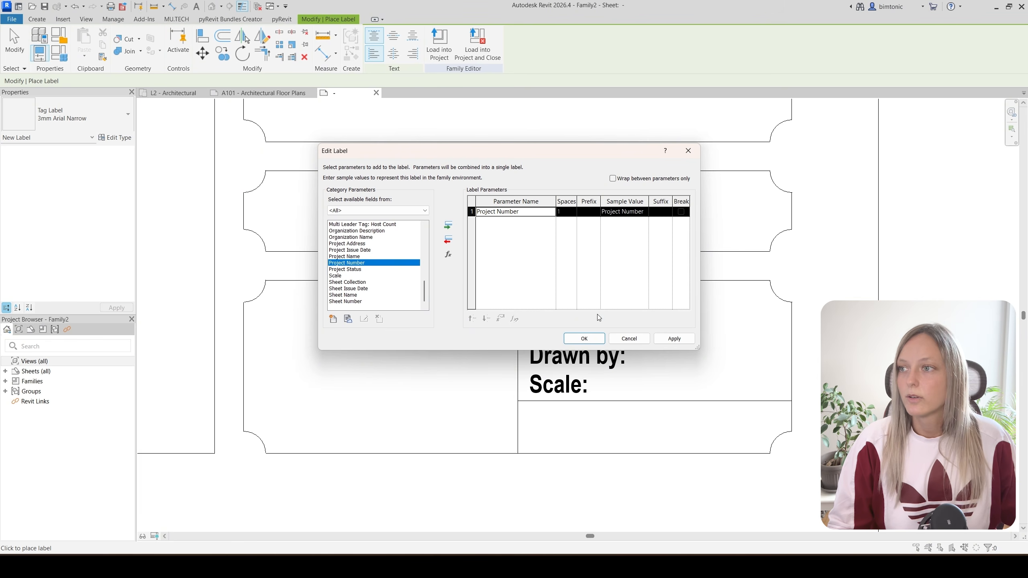
click(585, 339)
- Move the Project Number label up so it lines up with the "Project #:" text
scroll(700, 395, up, 1)
click(692, 301)
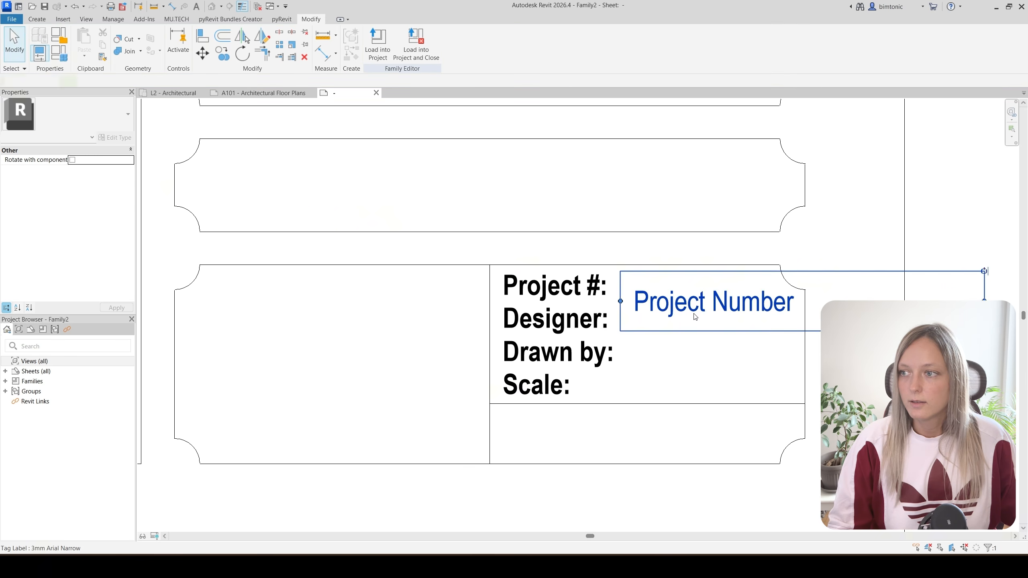
drag(679, 309, 675, 294)
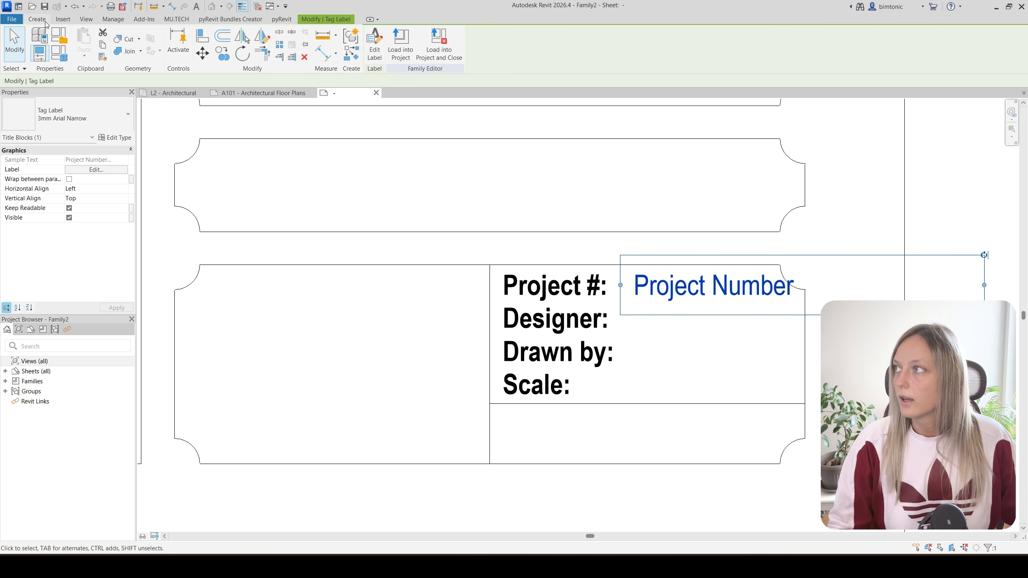
- Place a 3mm Arial Narrow label beside the "Designer:" text, showing the Designed By parameter
click(37, 19)
click(359, 43)
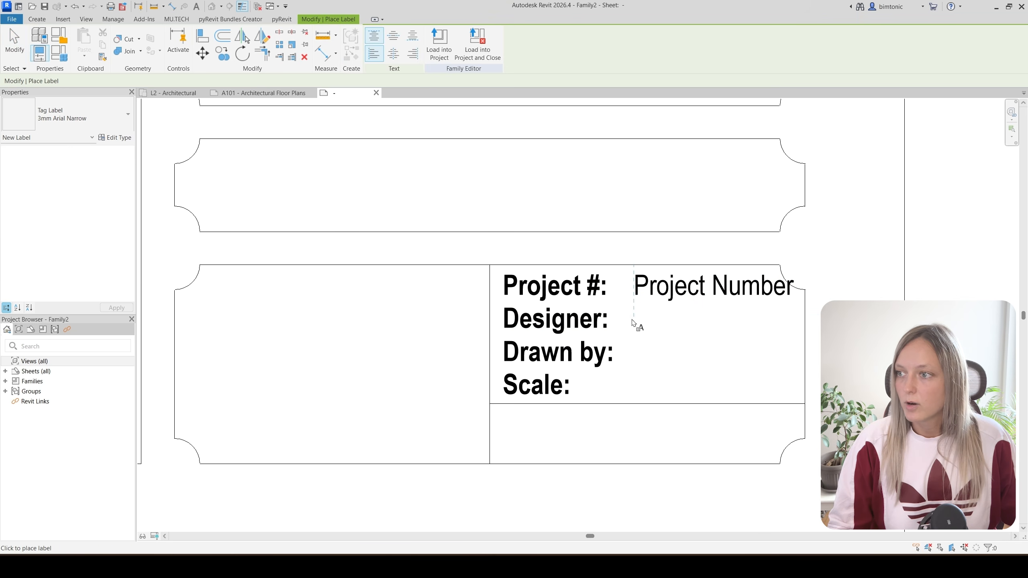
click(632, 323)
scroll(391, 219, down, 2)
click(376, 210)
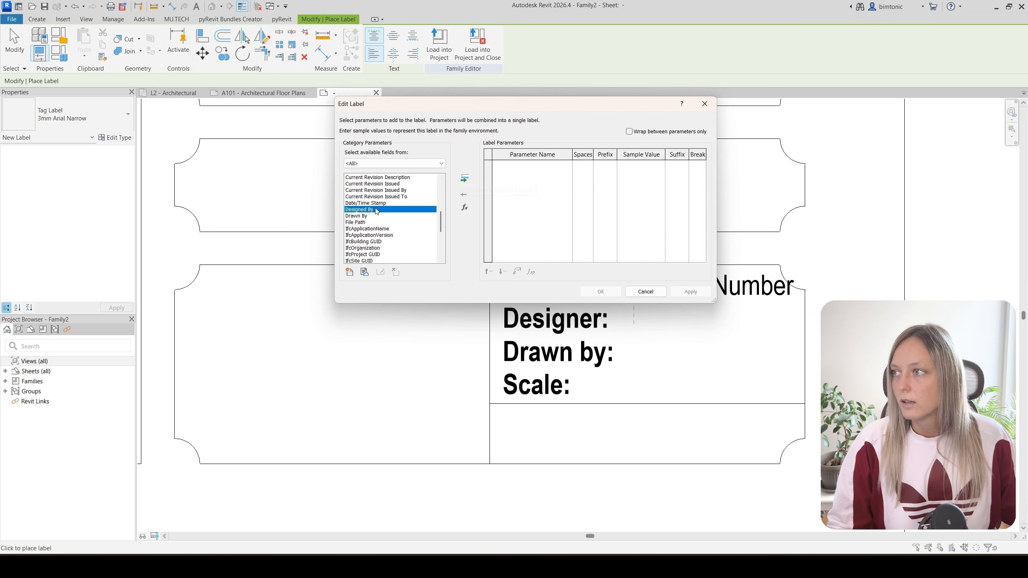
click(464, 180)
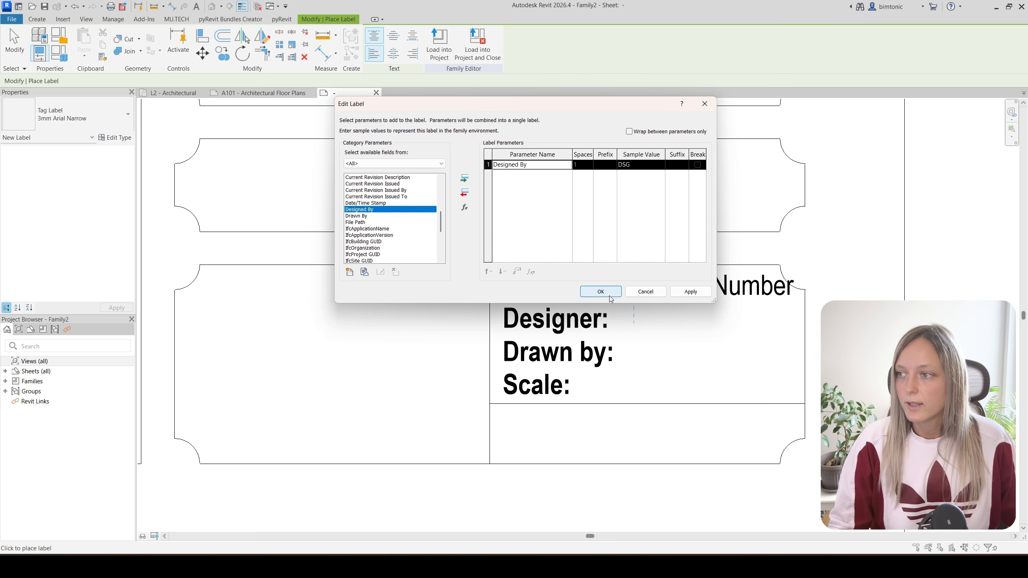
click(609, 296)
key(Escape)
- Move the Designed By label up so it lines up with the "Designer:" text
click(643, 335)
drag(641, 337, 642, 320)
key(Escape)
- Place a label showing the Drawn By parameter beside the "Drawn by:" text and line it up with that text
click(359, 41)
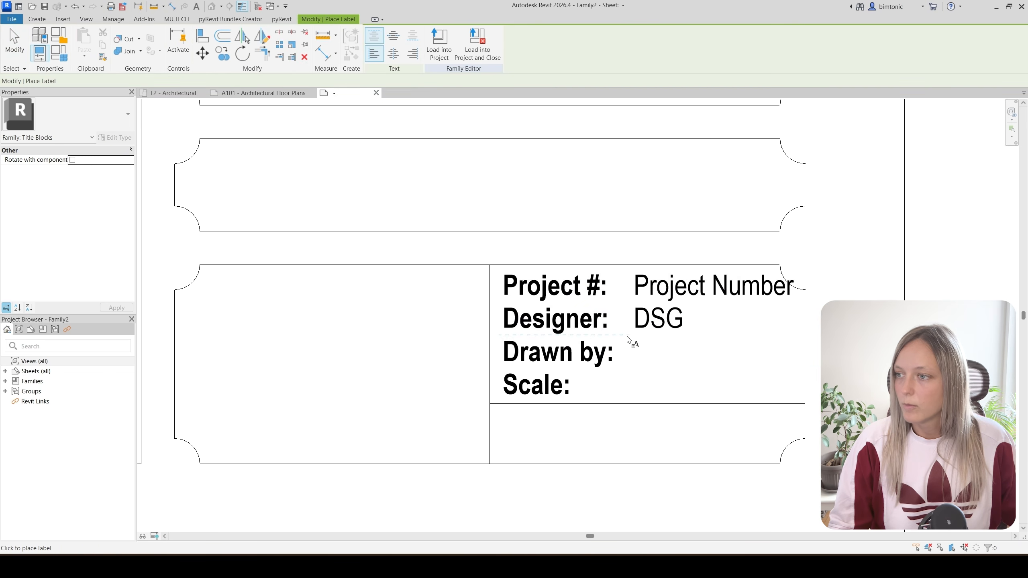
click(634, 356)
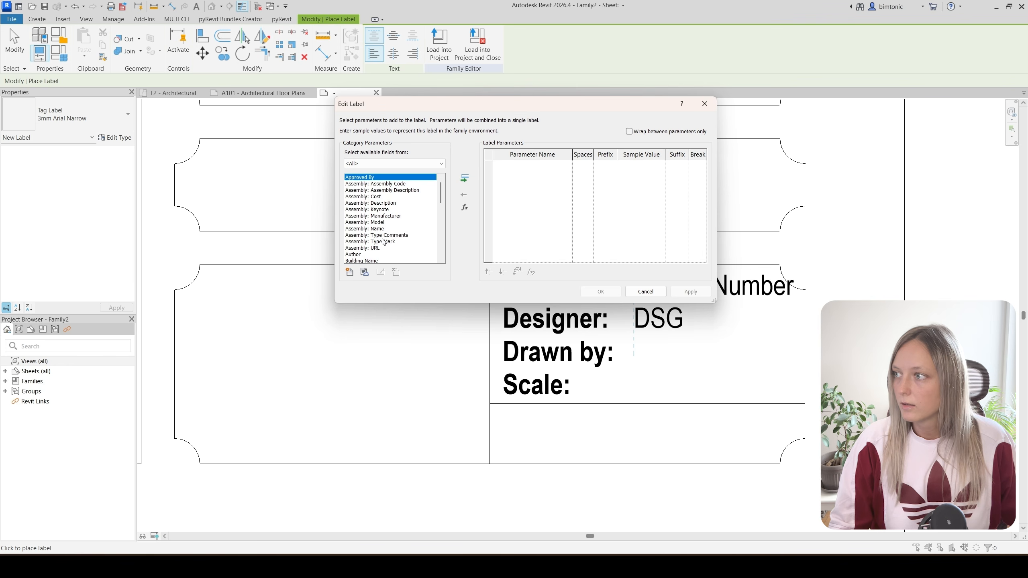
scroll(383, 242, down, 4)
click(364, 255)
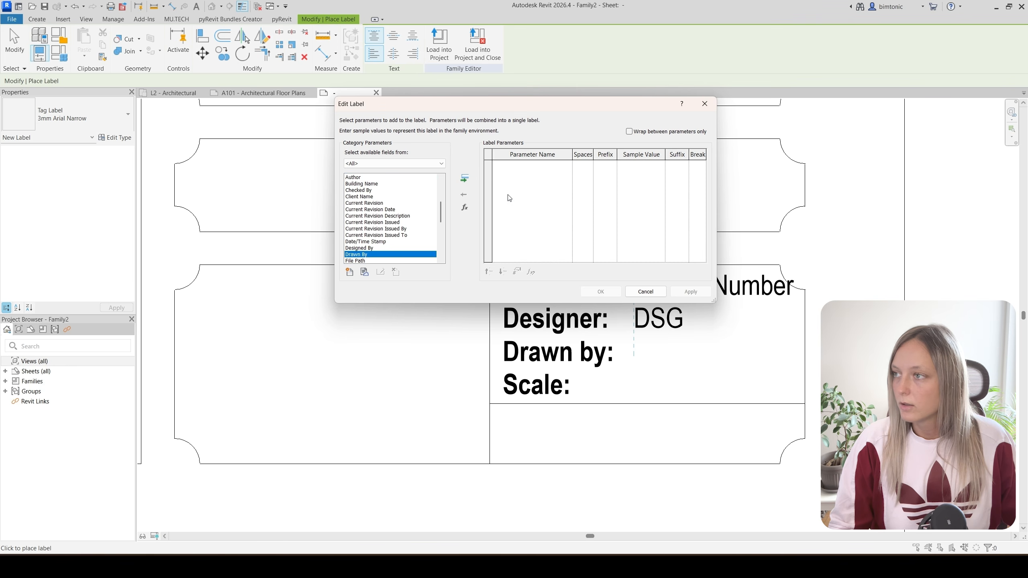
click(465, 179)
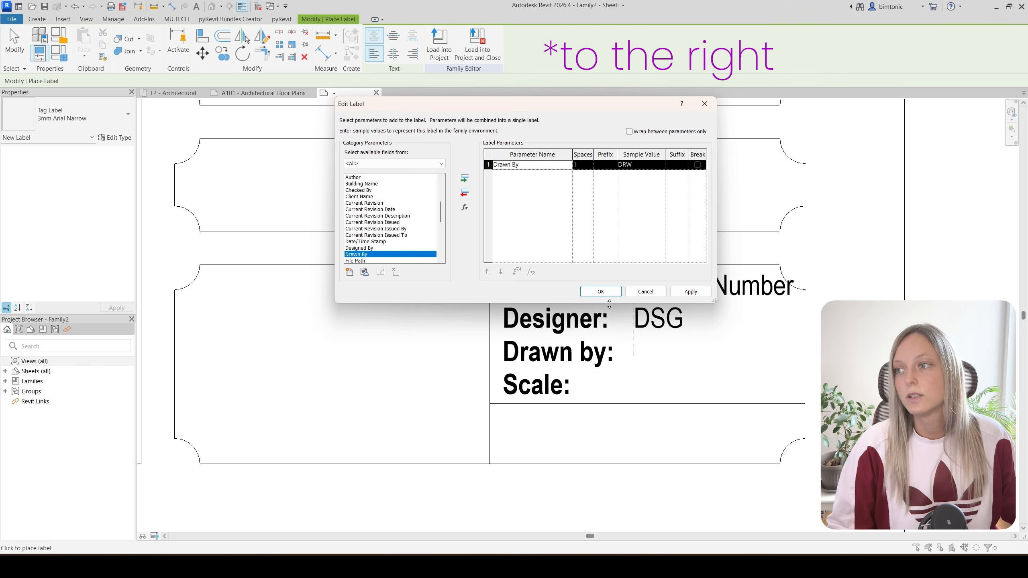
click(613, 293)
click(667, 367)
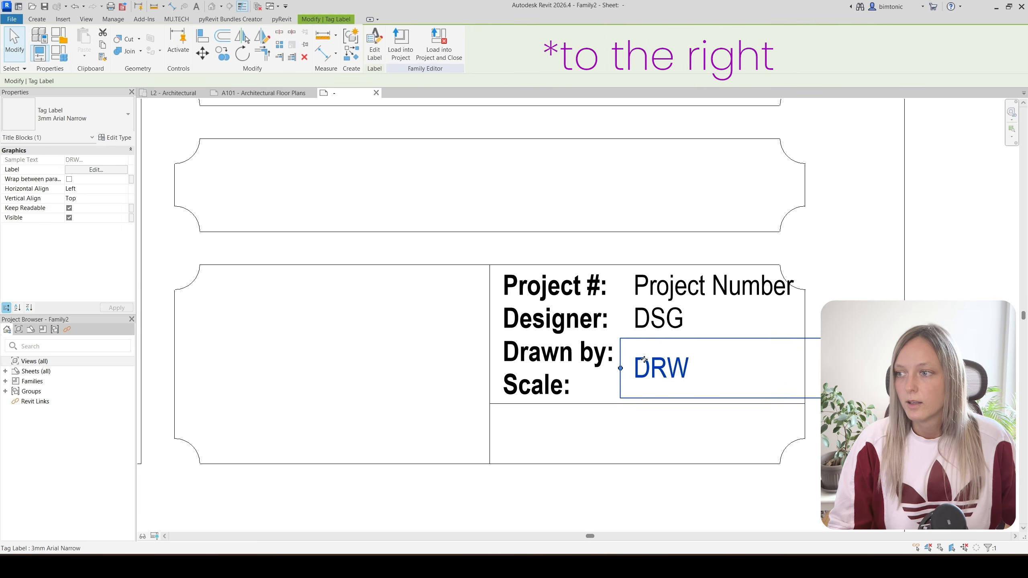
key(Escape)
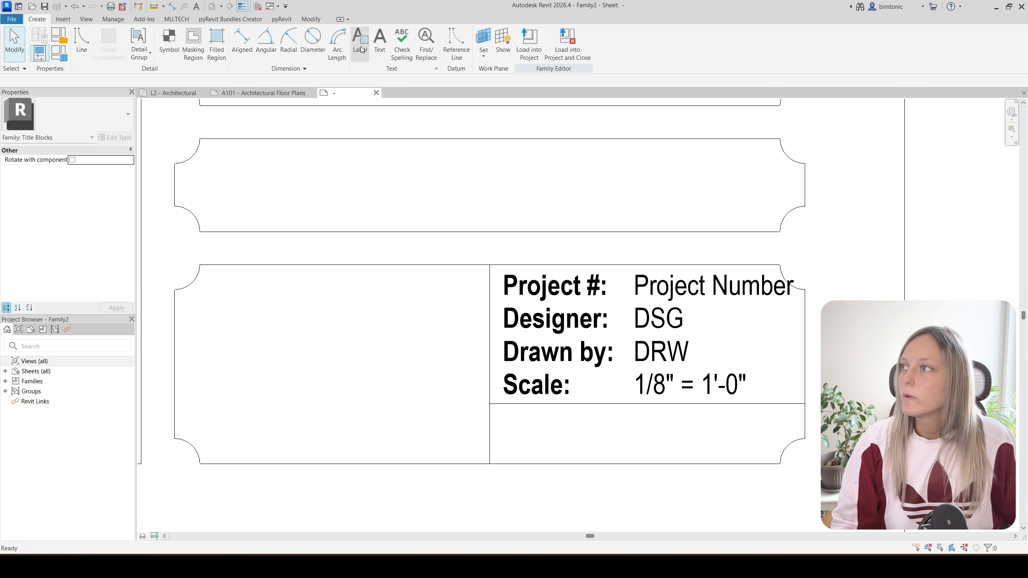
- Place a new label in the empty cell below the Scale row and add the Sheet Number parameter to it
click(361, 43)
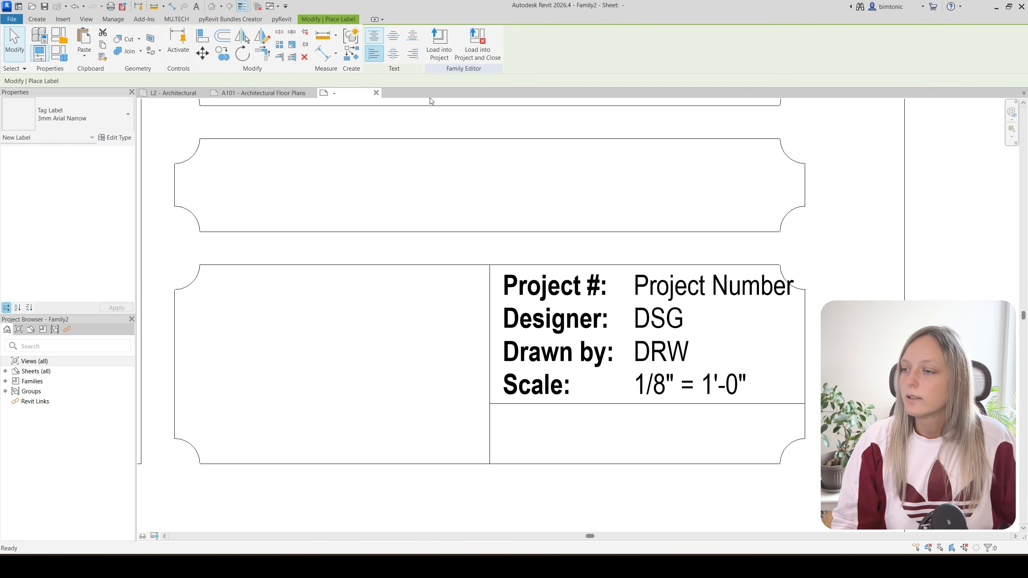
click(578, 432)
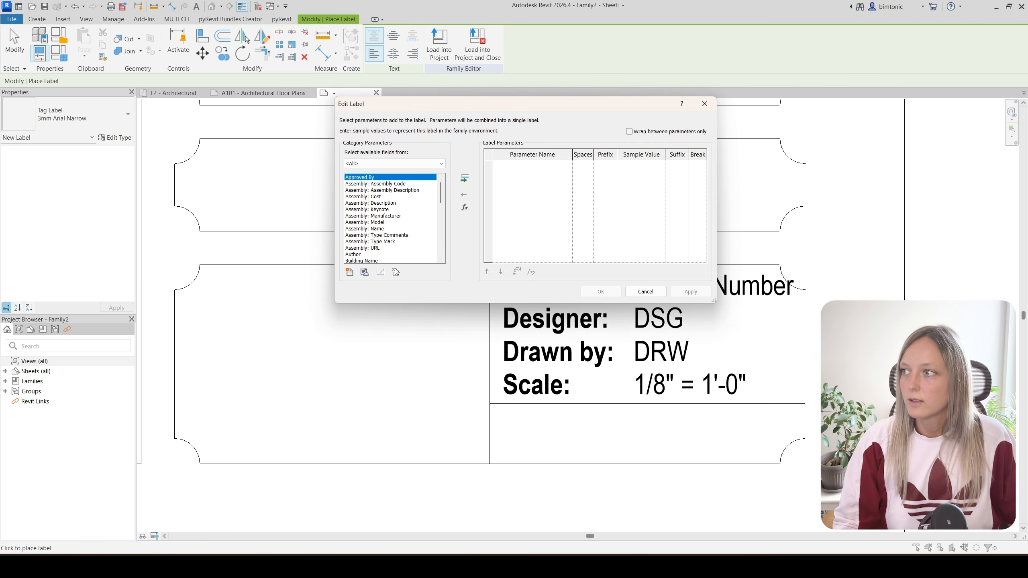
scroll(380, 252, down, 3)
scroll(367, 230, down, 9)
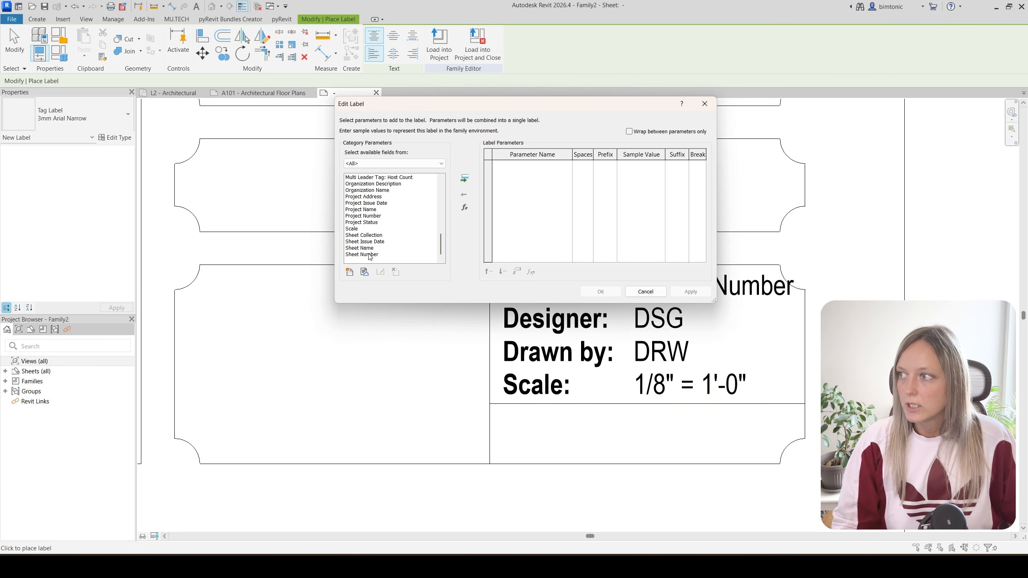
click(369, 255)
click(465, 179)
- Give the Sheet Number parameter the prefix "NO:" and finish the label
click(606, 165)
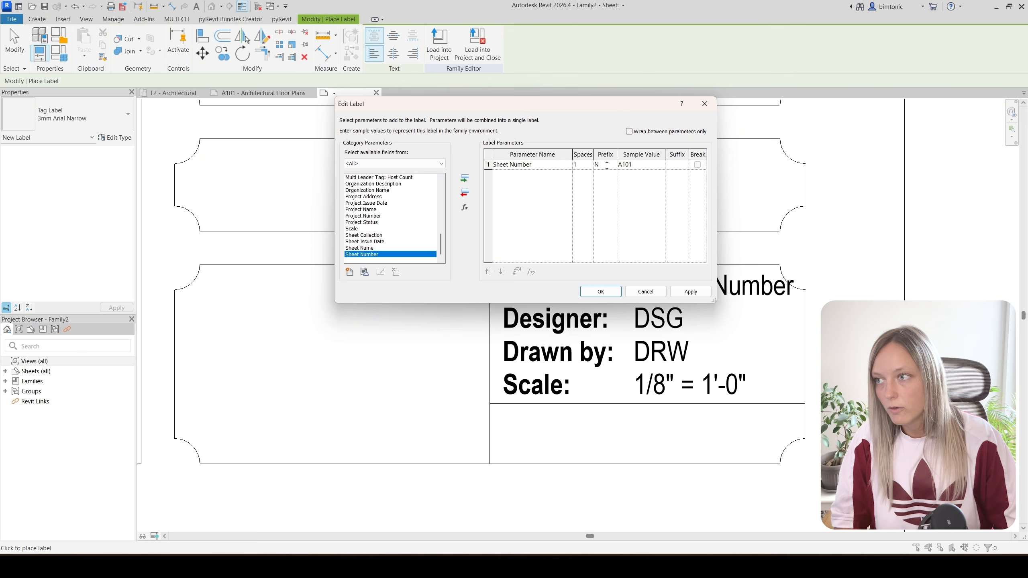
text(NO)
text(:)
click(602, 293)
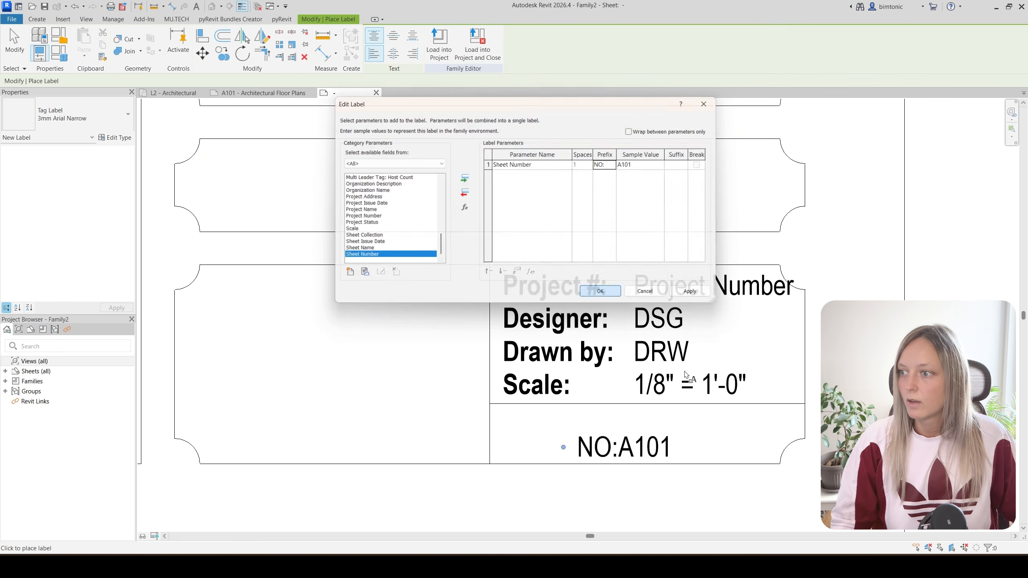
key(Escape)
key(Escape)
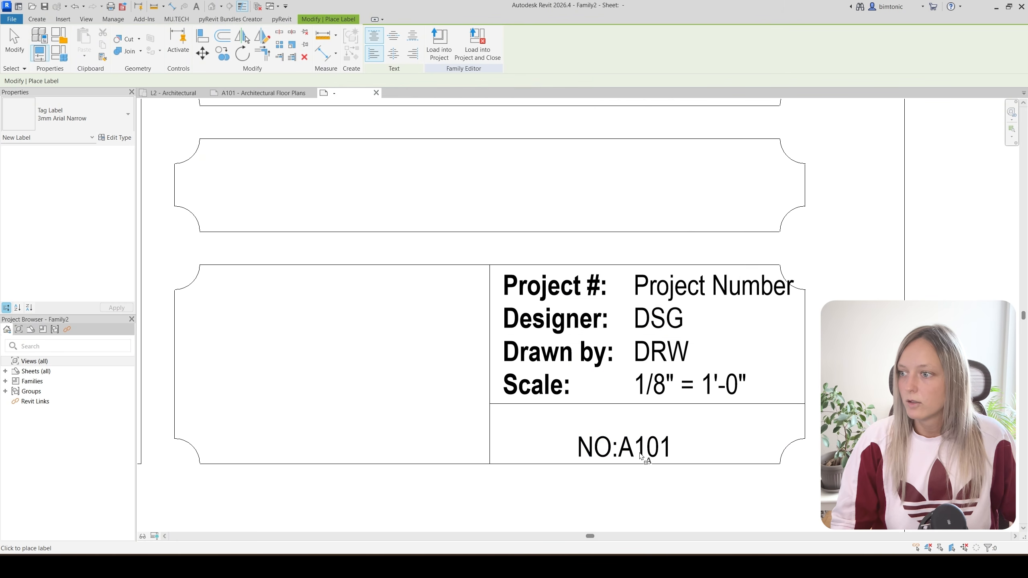
- Change the sheet number label's type to 3mm Arial Narrow Bold
click(643, 453)
click(70, 118)
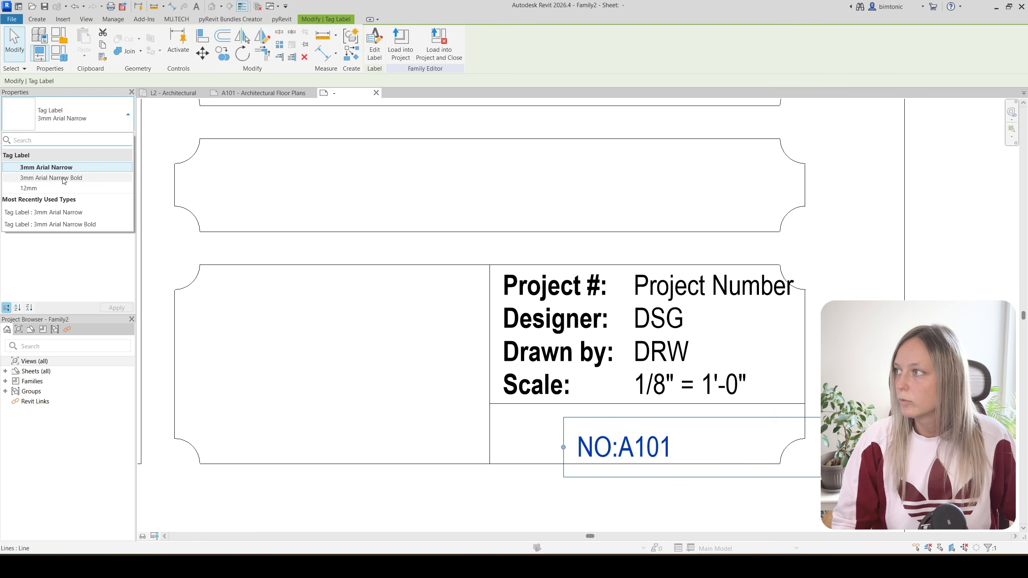
click(45, 174)
key(Escape)
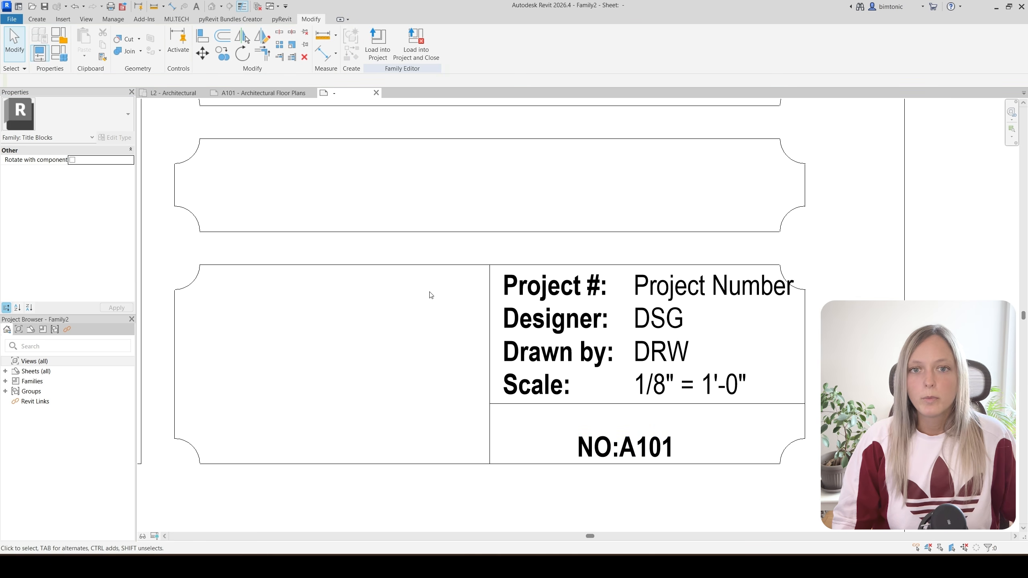
- Set the sheet number label's horizontal alignment to Center
click(491, 289)
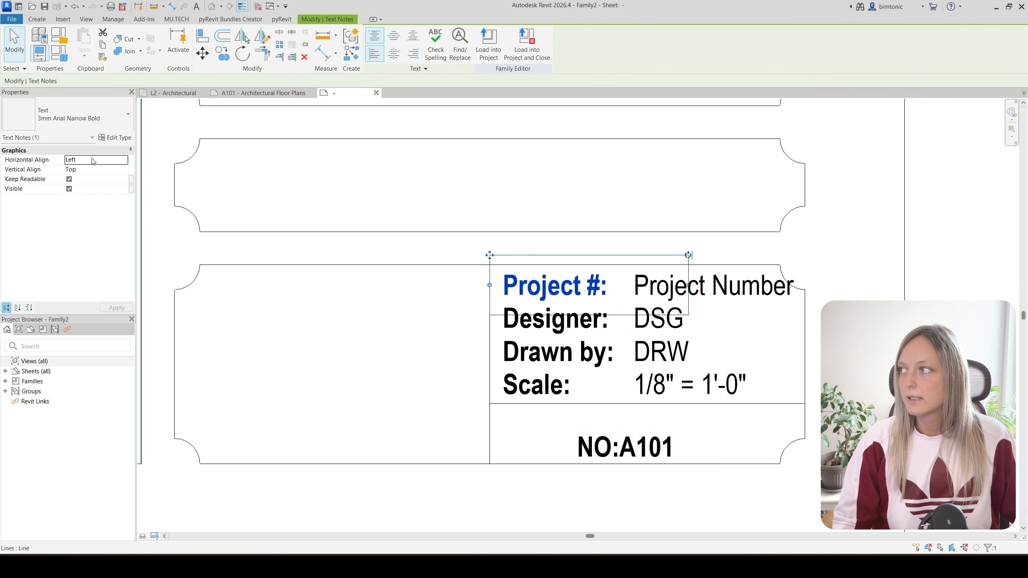
click(586, 447)
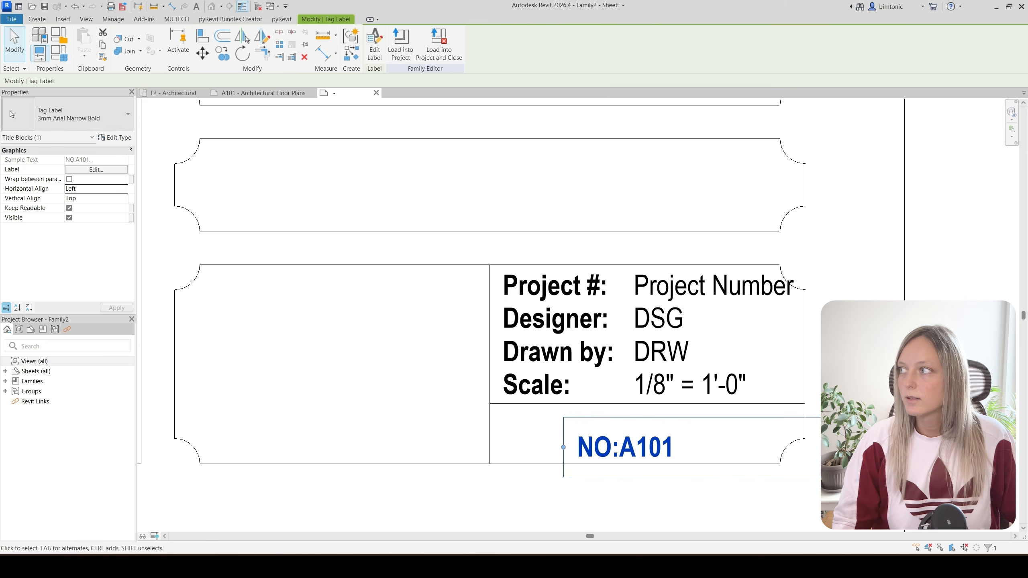
click(121, 190)
click(73, 208)
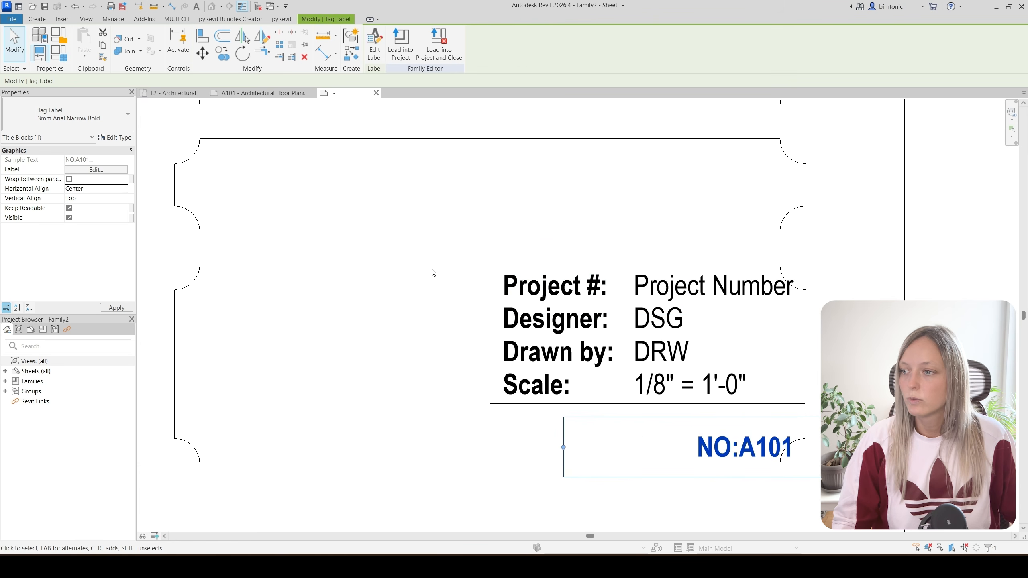
- Narrow the sheet number label's frame to fit its cell and position the label in the middle of the cell
drag(737, 439, 665, 429)
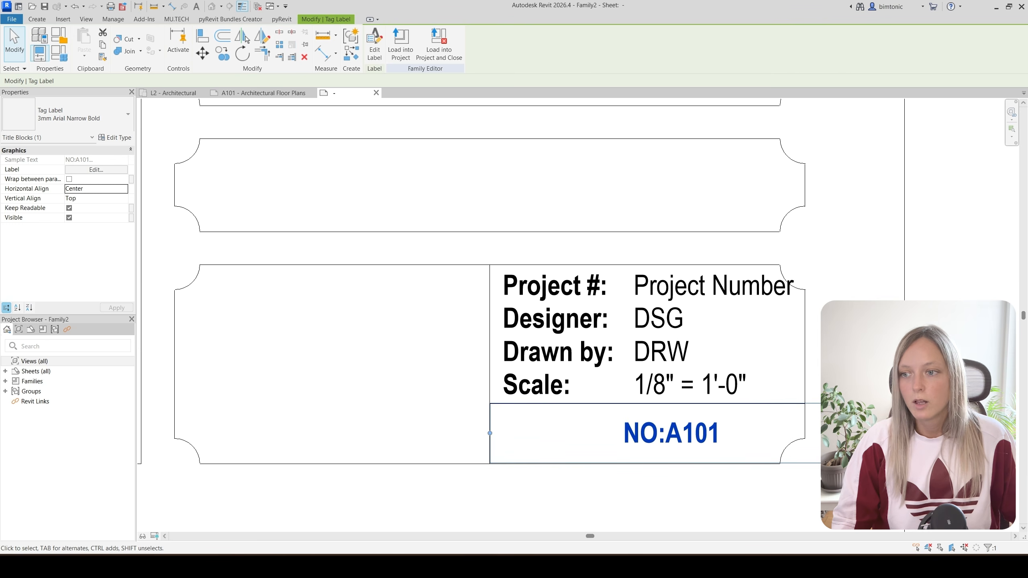
drag(854, 433, 810, 432)
drag(679, 438, 625, 439)
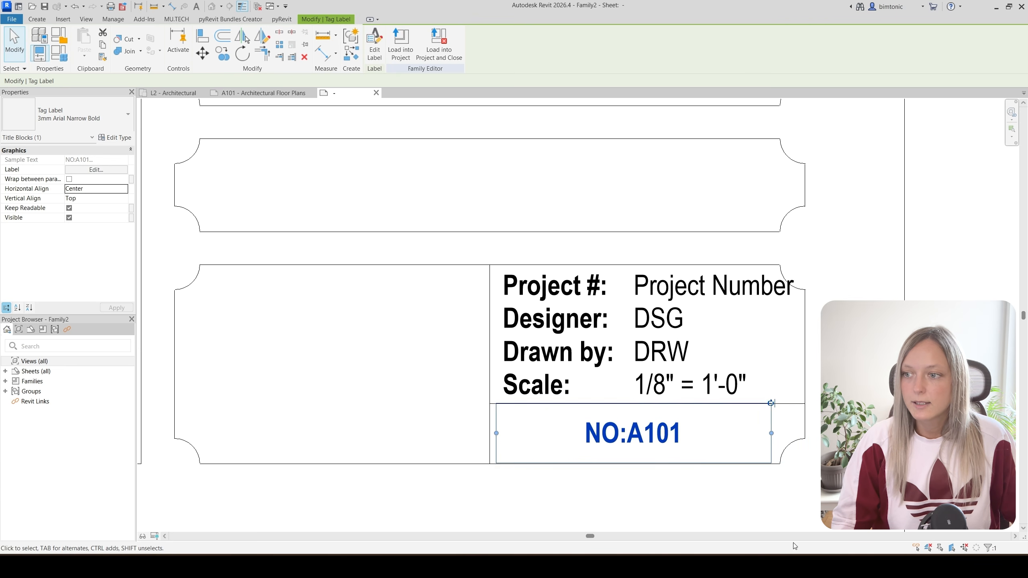
key(Escape)
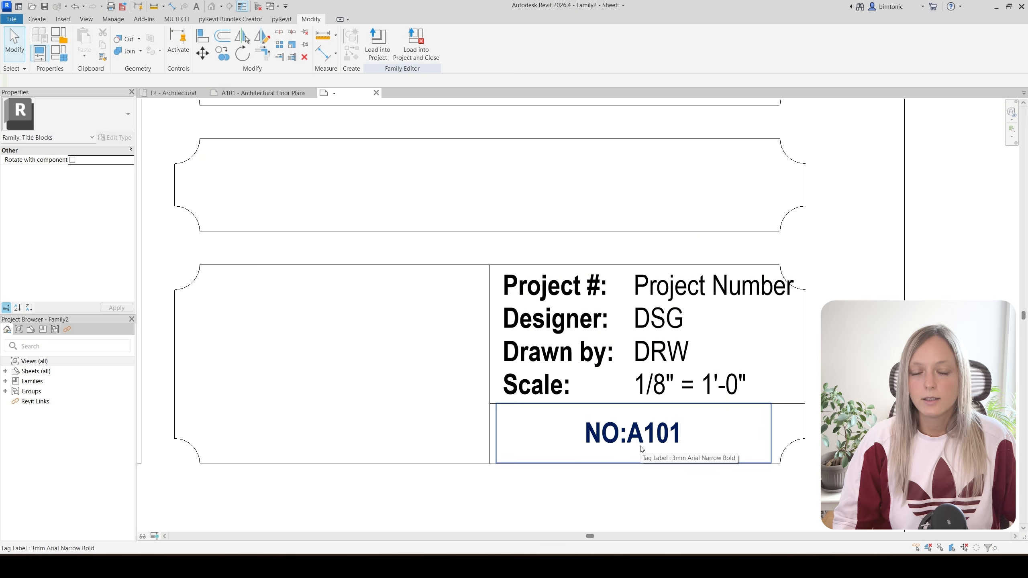
- Nudge the Project Number, Designed By, Drawn By and Scale labels together slightly to the left, closer to their captions
scroll(629, 444, down, 2)
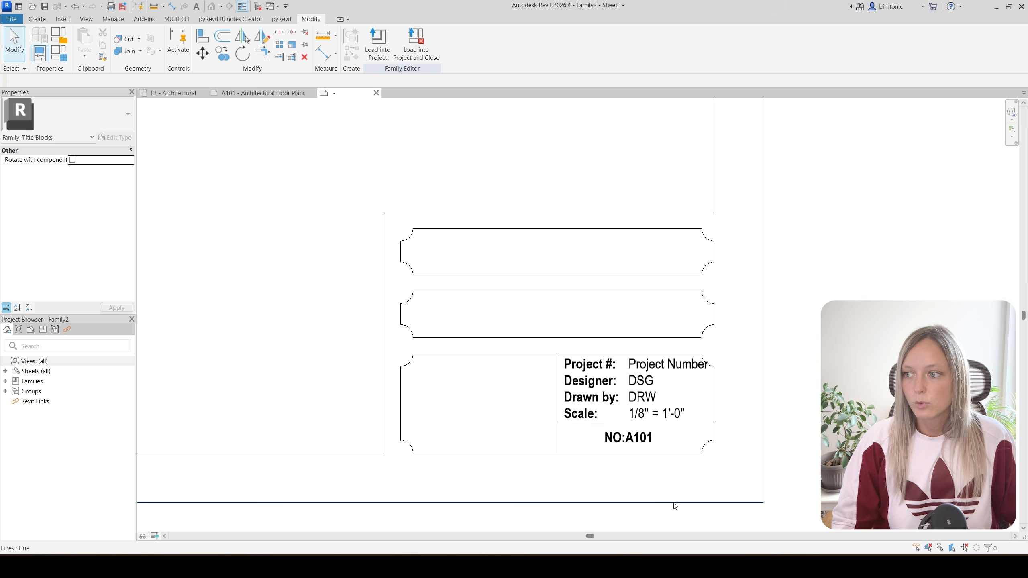
click(646, 411)
scroll(644, 406, up, 2)
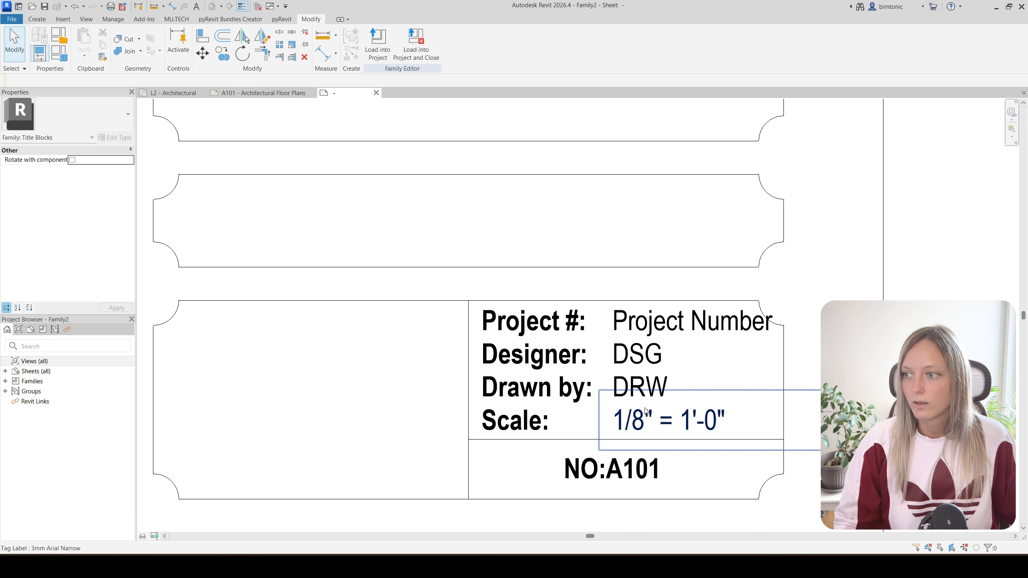
ctrl+click(644, 395)
ctrl+click(644, 354)
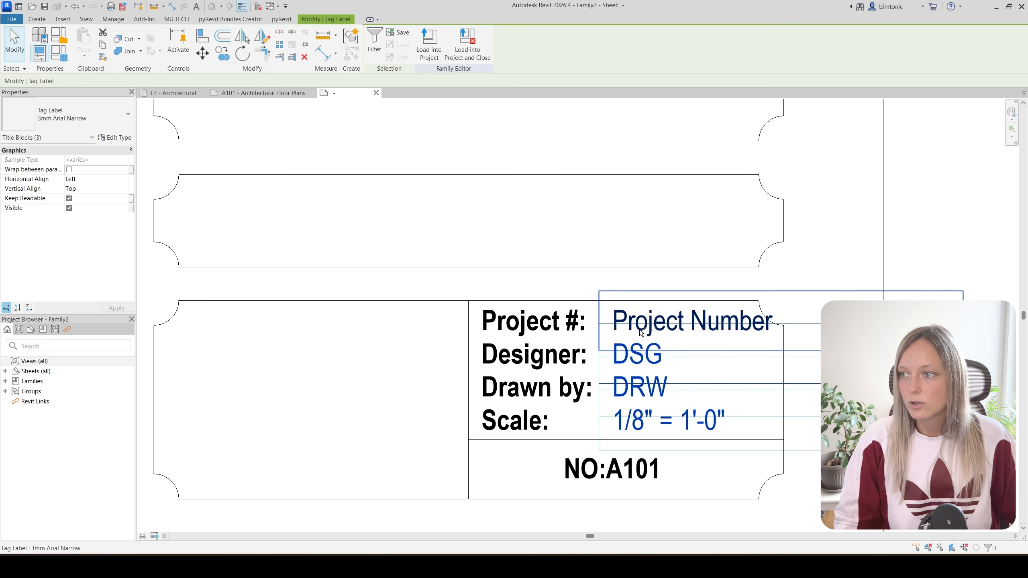
ctrl+click(646, 316)
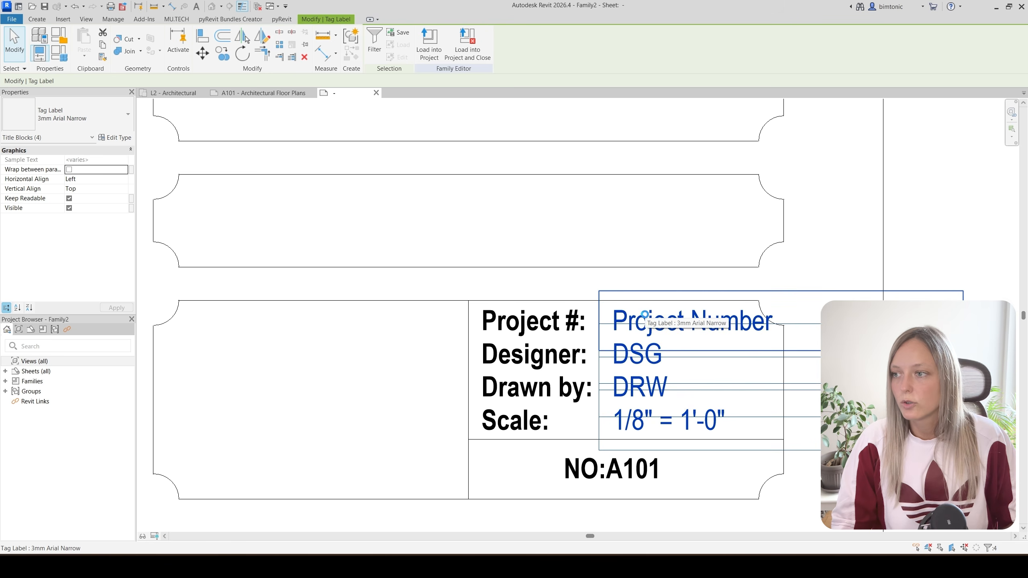
key(Left)
key(Left)
key(Left)
key(Escape)
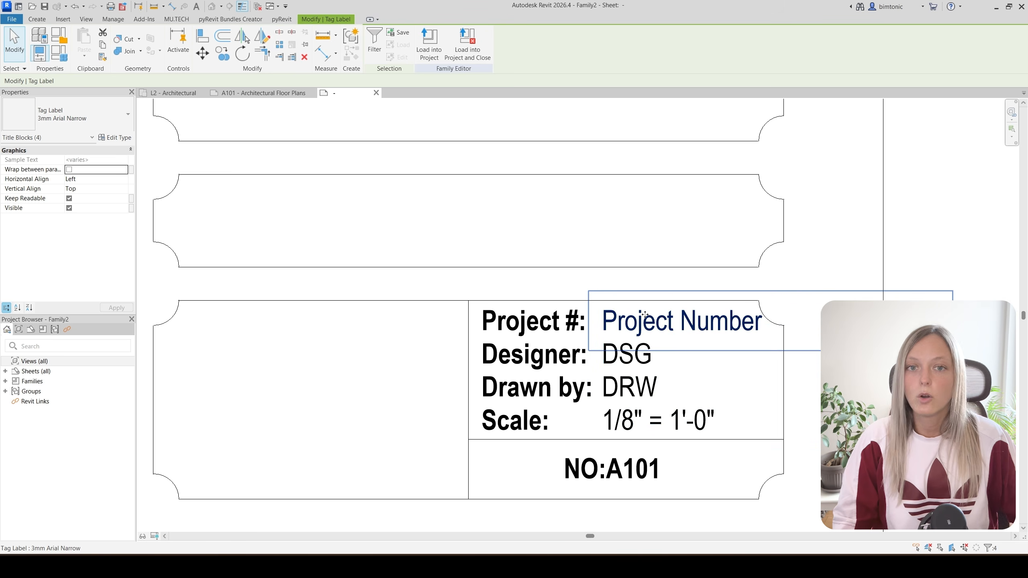
- Duplicate the 3mm Arial Narrow Bold label type as "5mm Arial Narrow Bold" and set its text size to 5 mm
scroll(644, 315, down, 2)
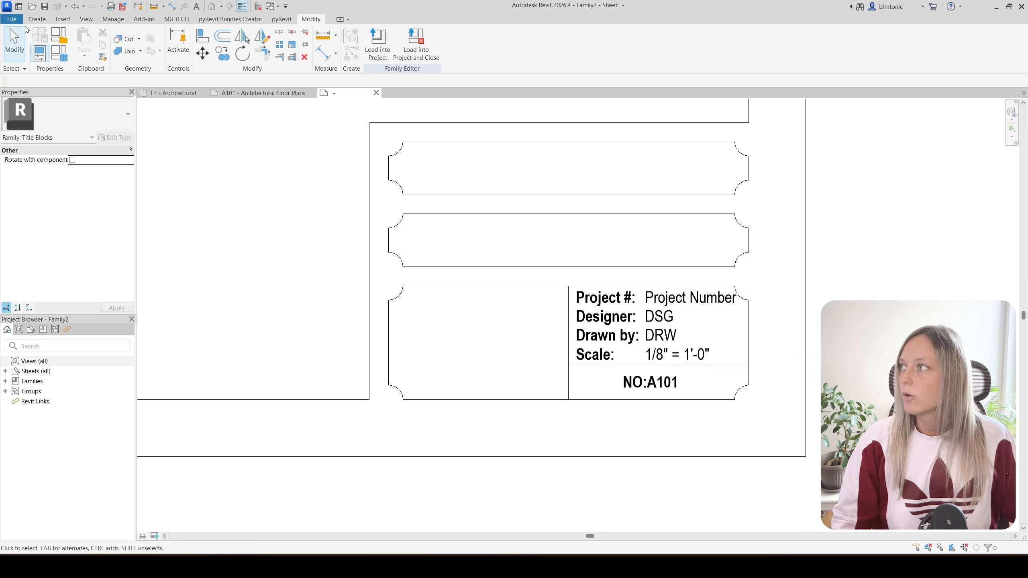
click(37, 19)
click(360, 47)
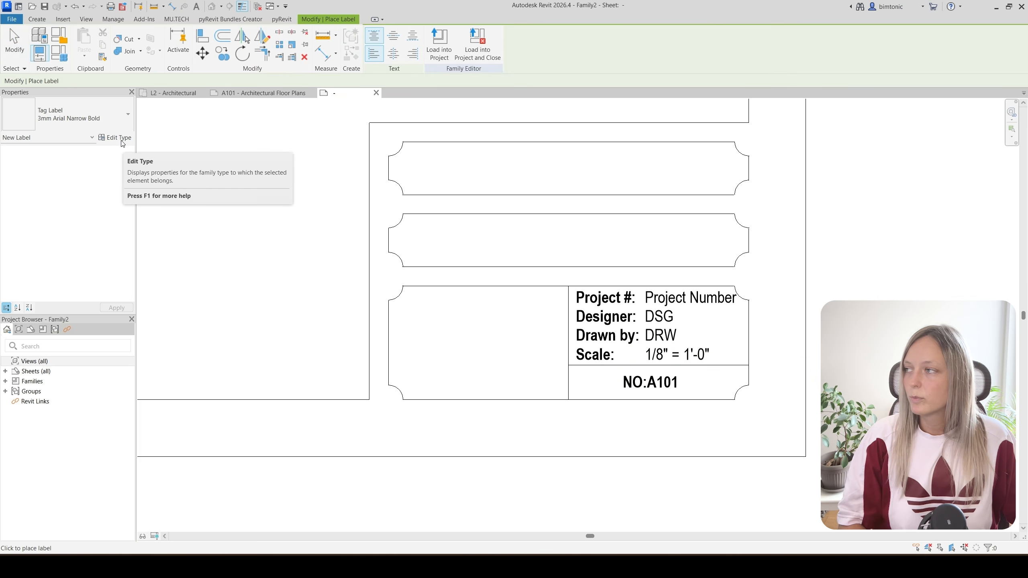
click(121, 140)
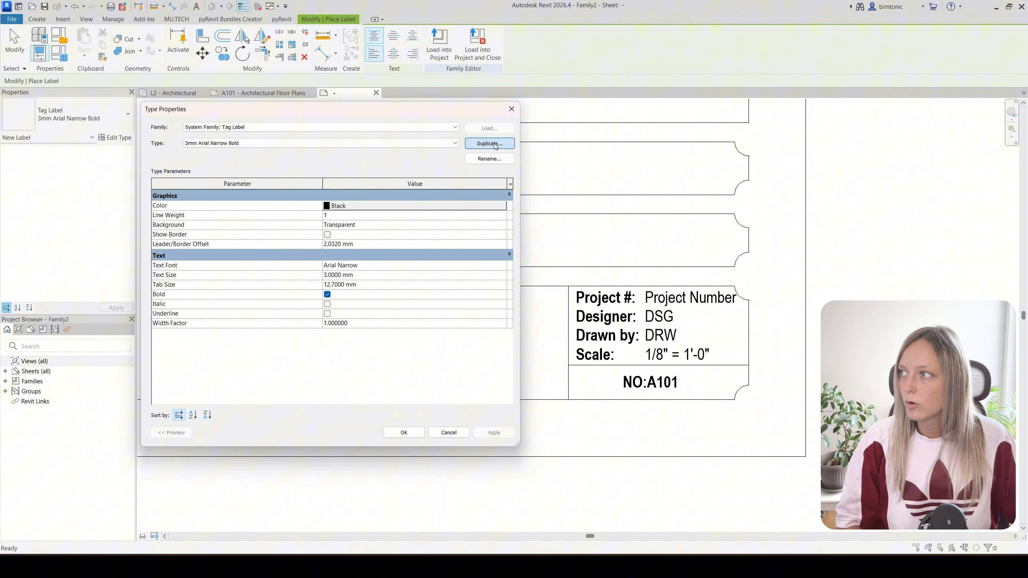
click(490, 143)
drag(301, 228, 302, 228)
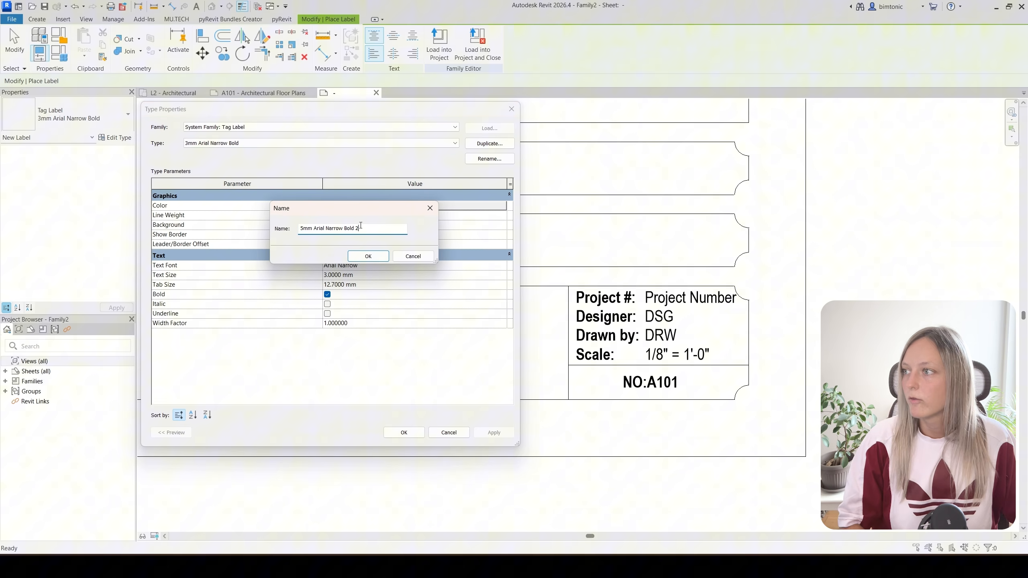
click(356, 255)
click(370, 274)
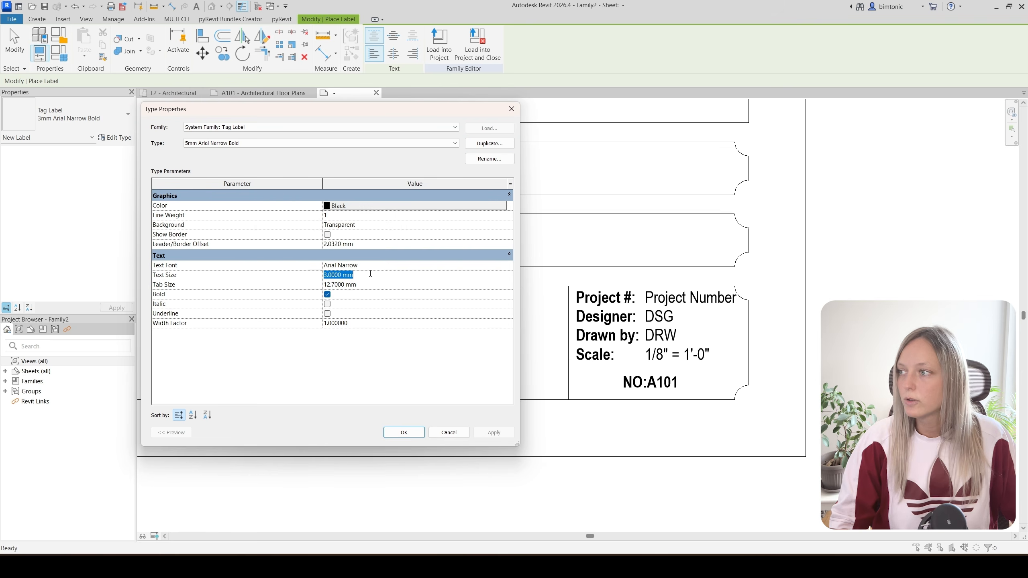
text(5)
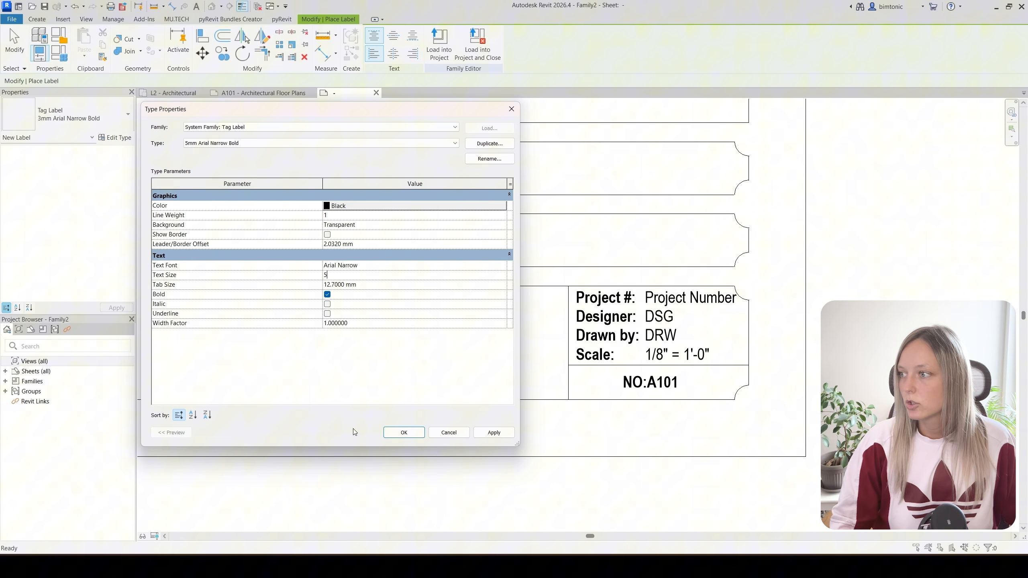
click(402, 431)
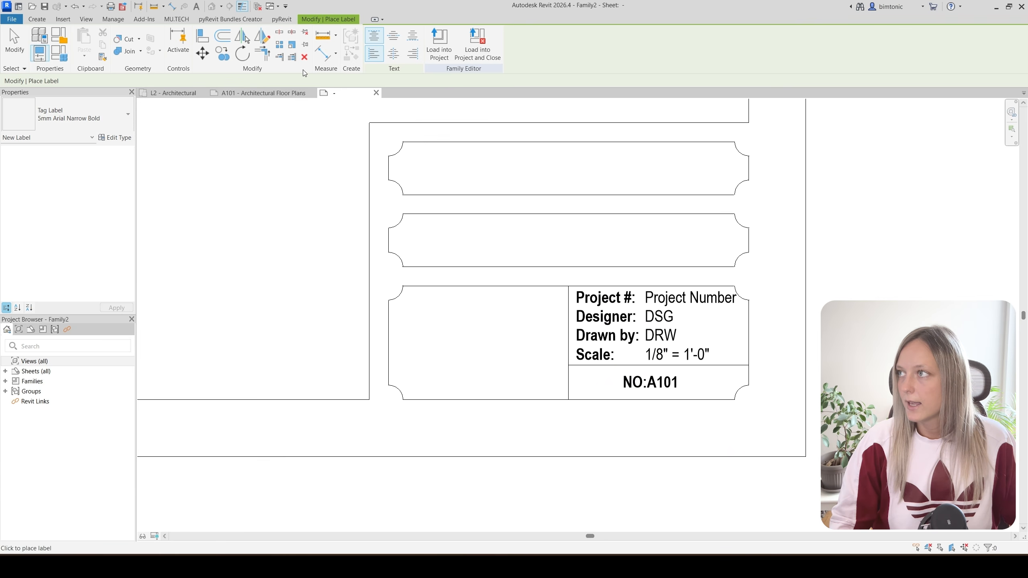
- Place a 5mm Arial Narrow Bold label with Middle vertical alignment in the middle decorative box, showing the Project Name parameter
click(392, 40)
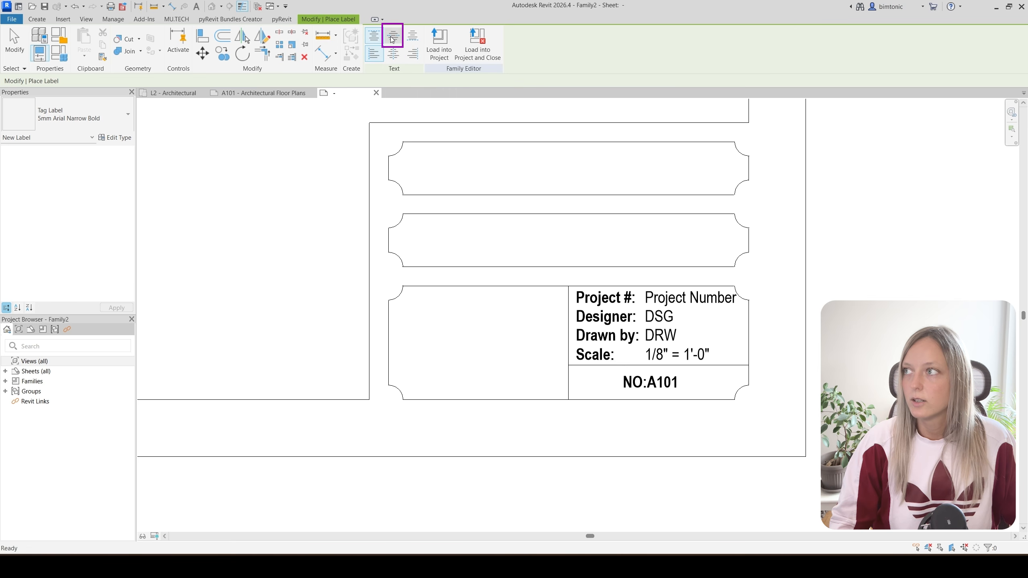
click(568, 233)
scroll(386, 193, down, 5)
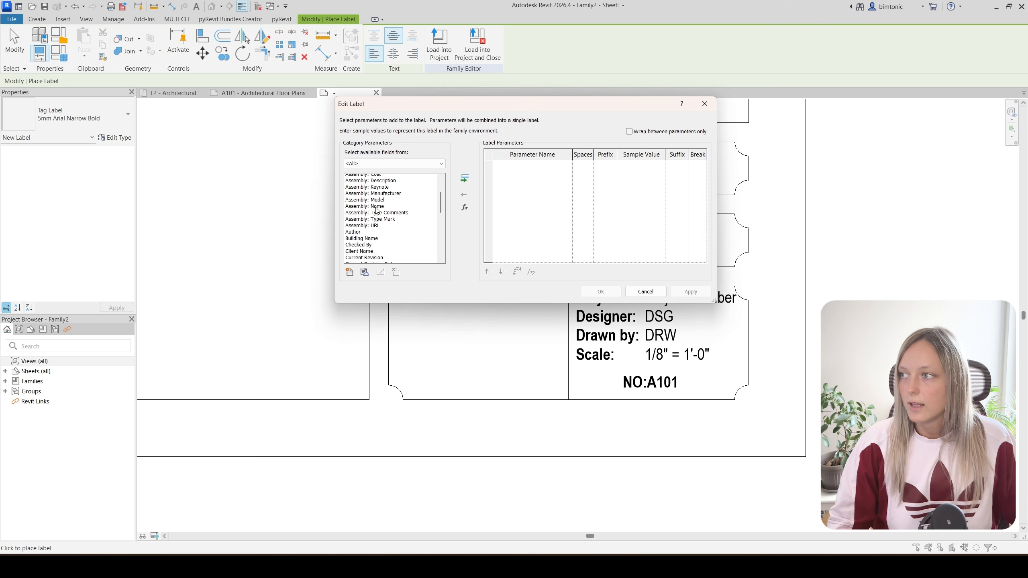
click(363, 217)
key(p)
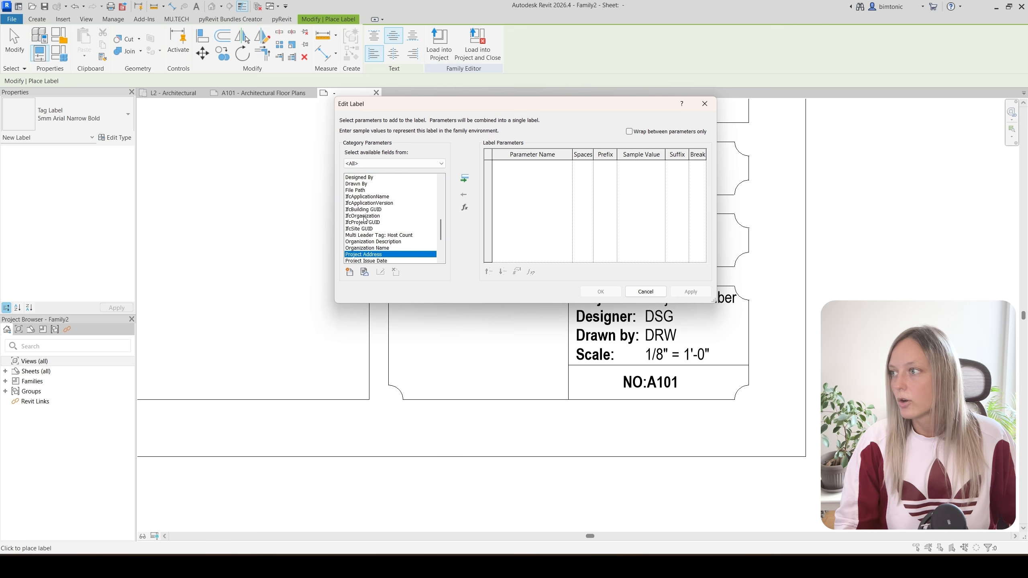
scroll(364, 220, down, 1)
click(372, 248)
click(466, 180)
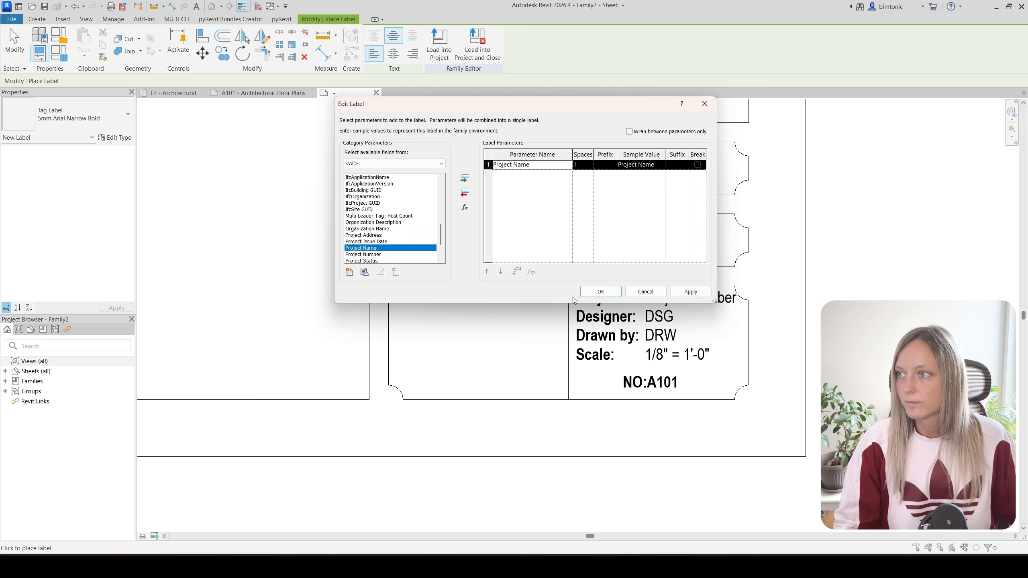
click(601, 292)
- Set the Project Name label's horizontal alignment to Center and move the label toward the middle of its box
click(124, 188)
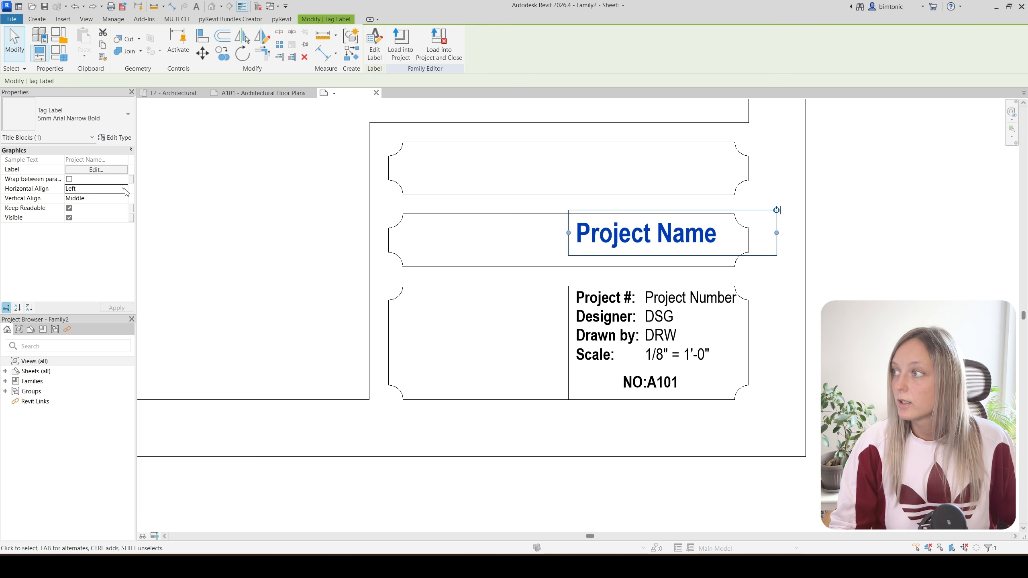
click(124, 189)
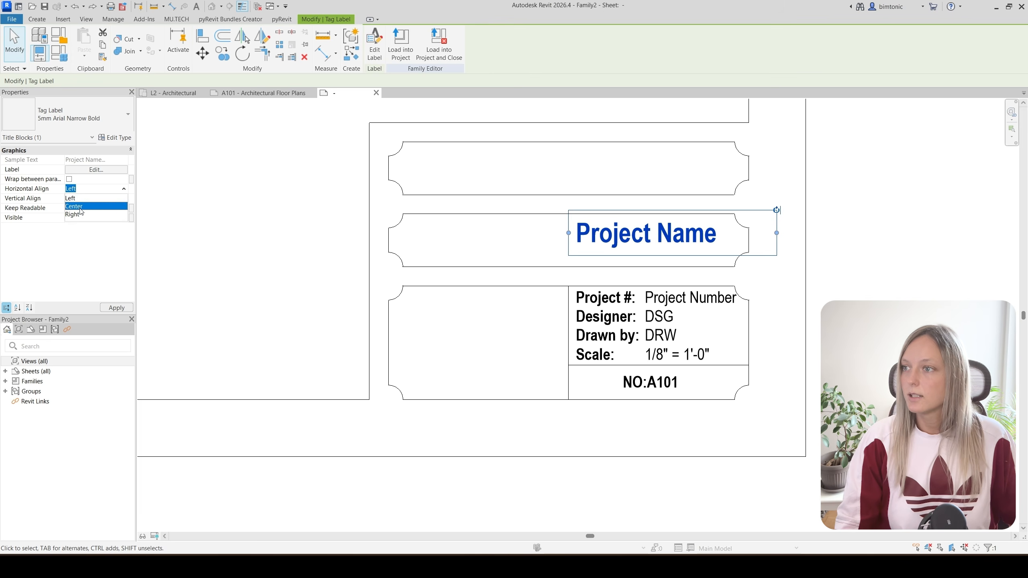
click(75, 206)
drag(698, 245, 585, 240)
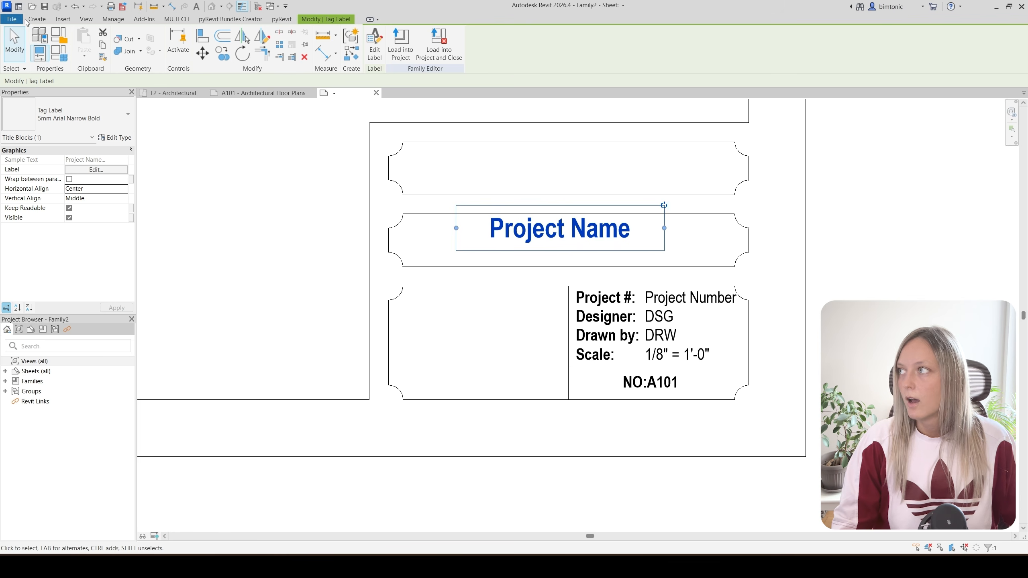
- Place a 3mm Arial Narrow label showing the Project Address parameter below the Project Name label
click(27, 20)
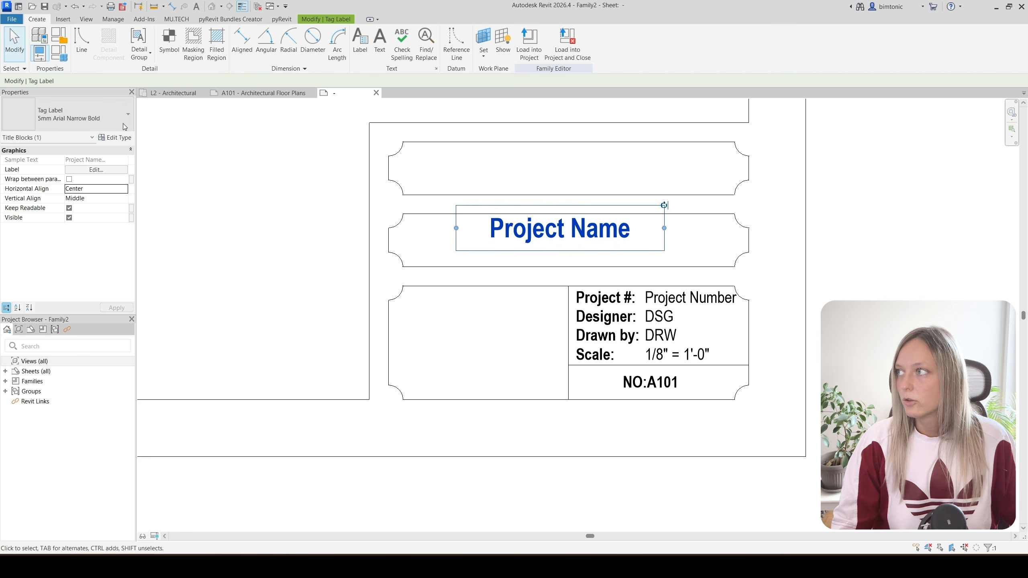
click(354, 46)
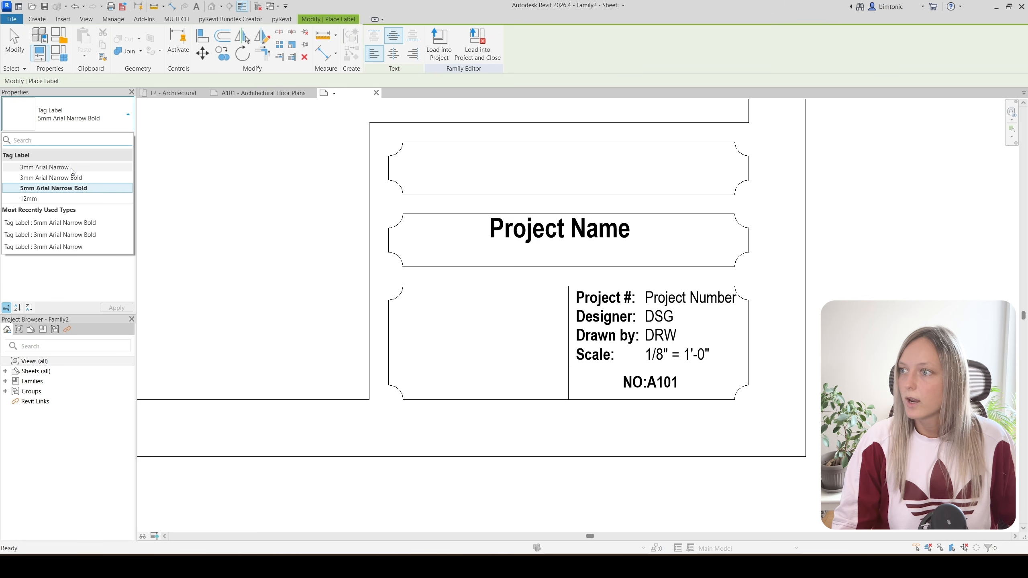
click(71, 171)
click(460, 261)
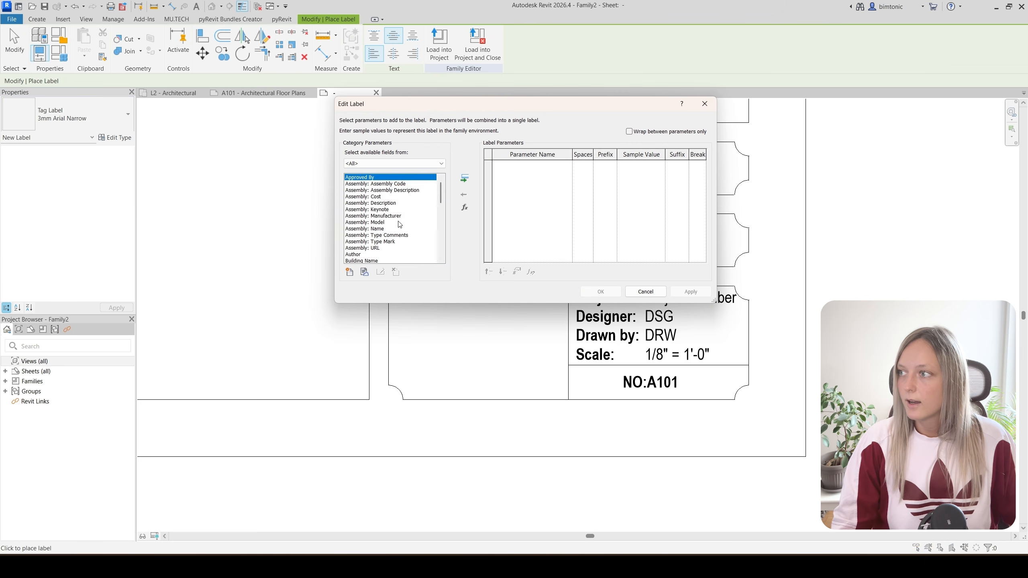
scroll(400, 225, down, 3)
click(376, 230)
key(p)
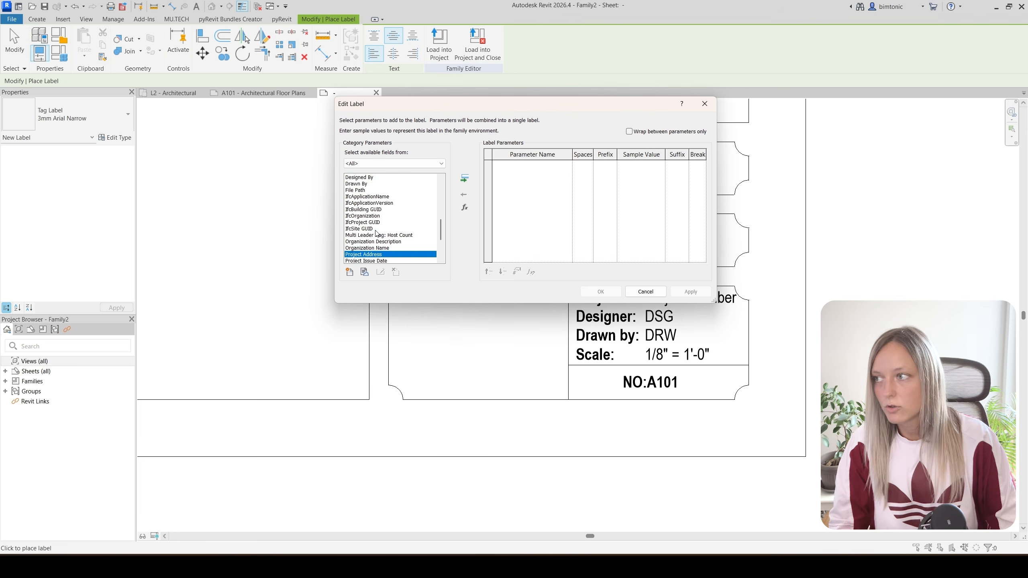
click(464, 178)
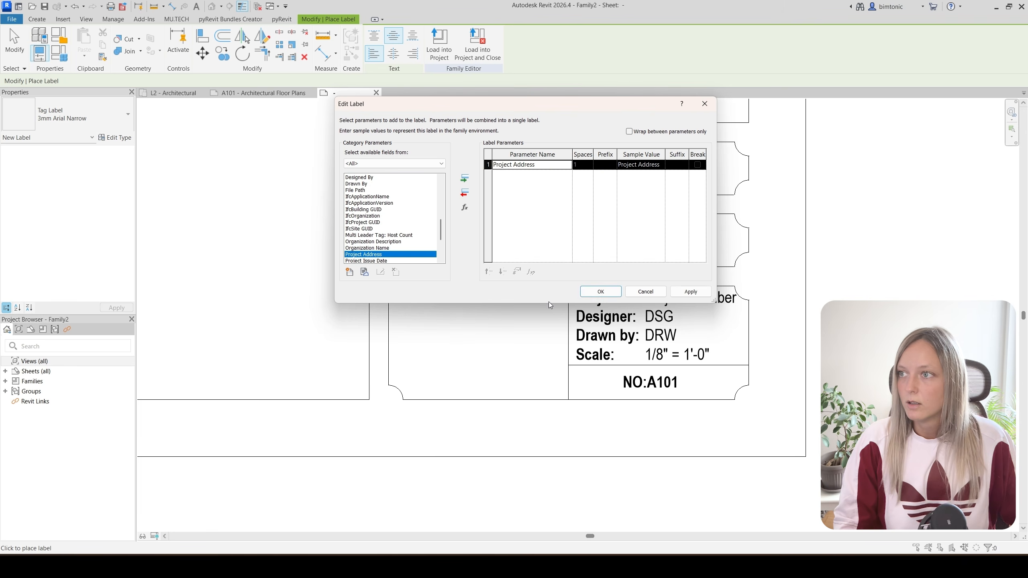
click(601, 292)
scroll(520, 280, up, 3)
key(Escape)
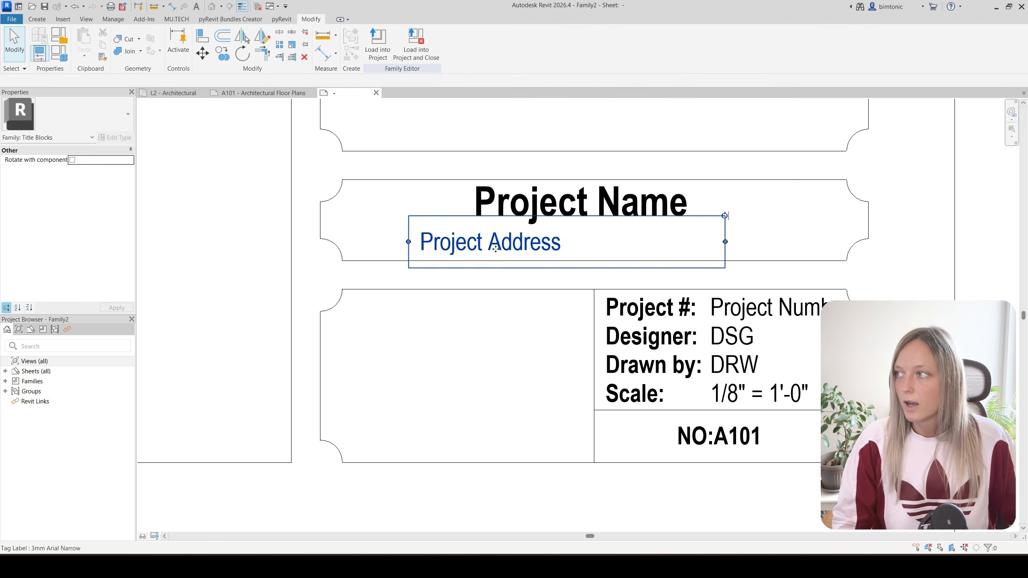
- Set the Project Address label's horizontal alignment to Center
click(125, 198)
click(125, 199)
click(125, 190)
click(125, 189)
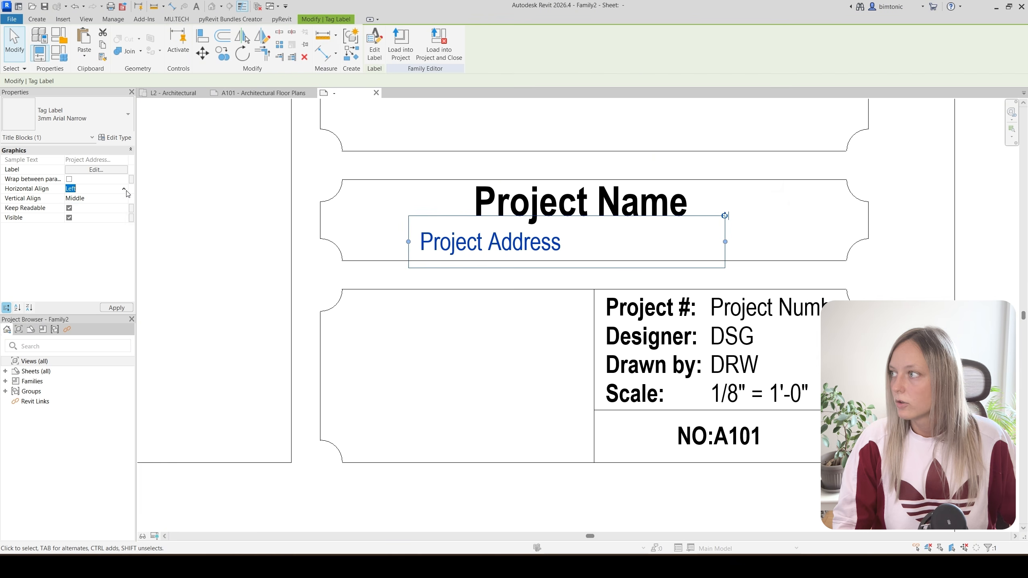
click(125, 189)
click(74, 206)
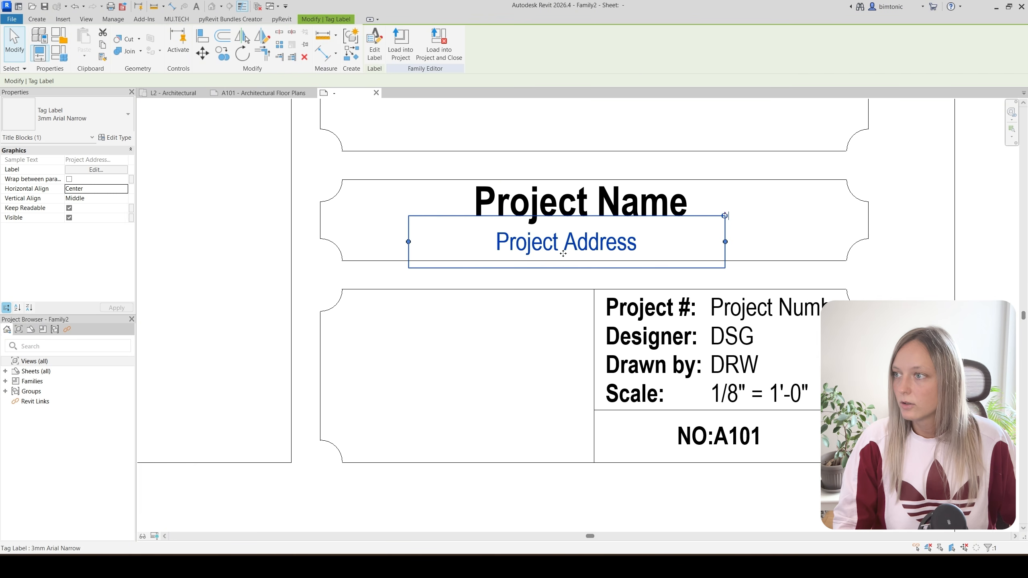
- Widen the Project Name label's frame to nearly the full box width and nudge it right to center it in the box
click(429, 201)
drag(424, 201, 329, 200)
key(Right)
key(Right)
key(Right)
key(Right)
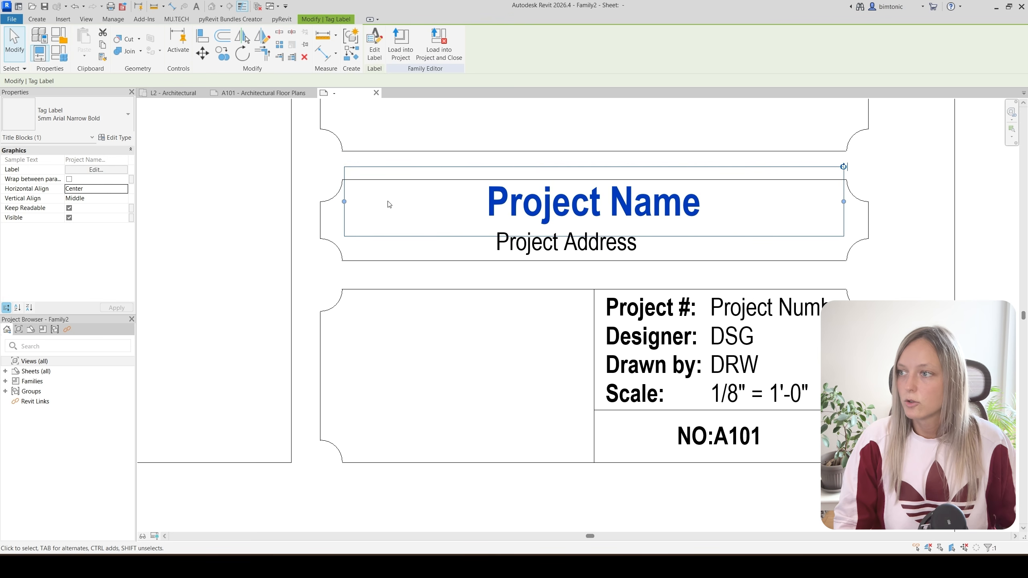
- Widen the Project Address label's frame to nearly the box width, so its text lines up centrally under the Project Name
click(516, 253)
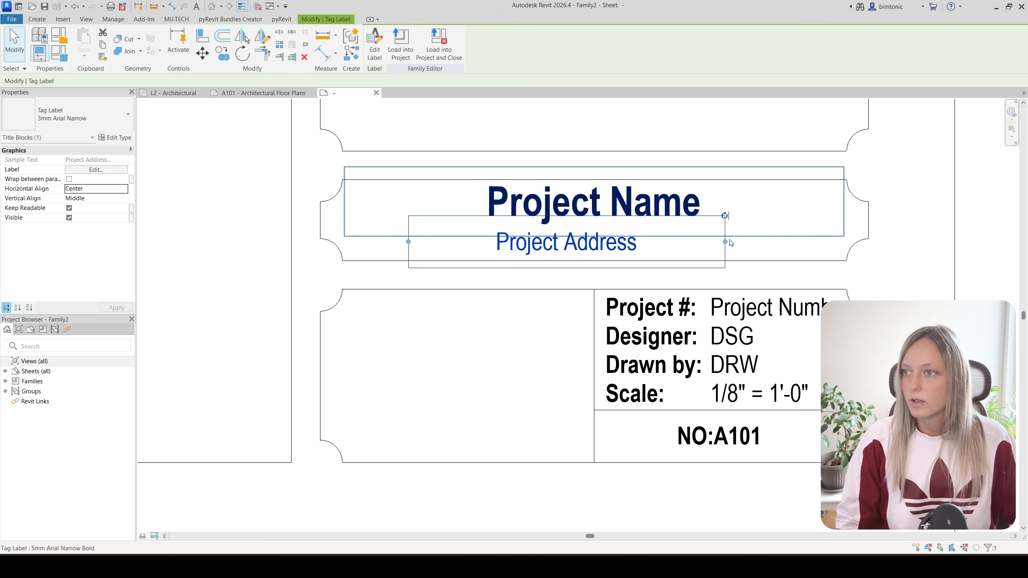
drag(731, 242, 815, 254)
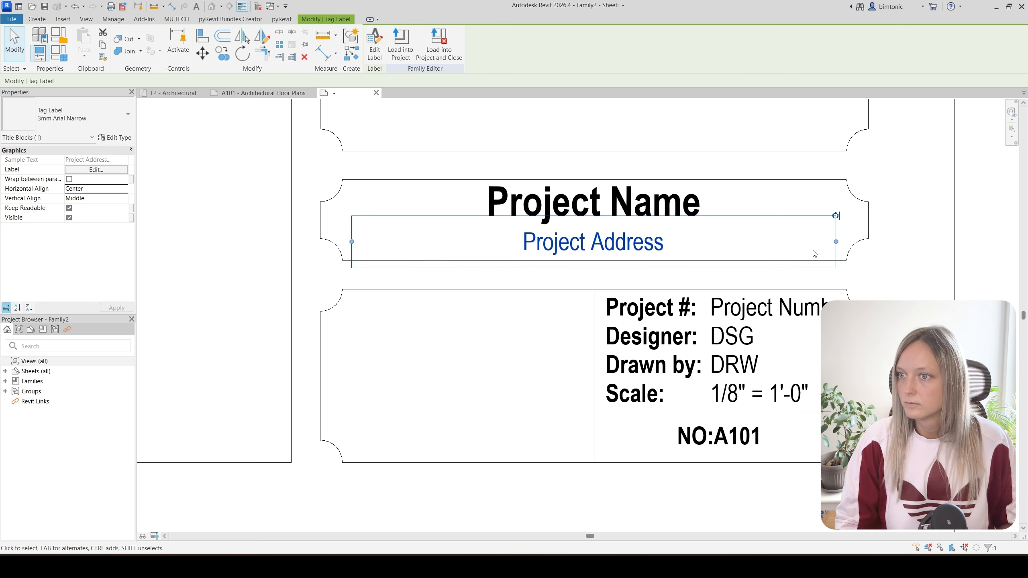
click(807, 268)
scroll(755, 267, down, 4)
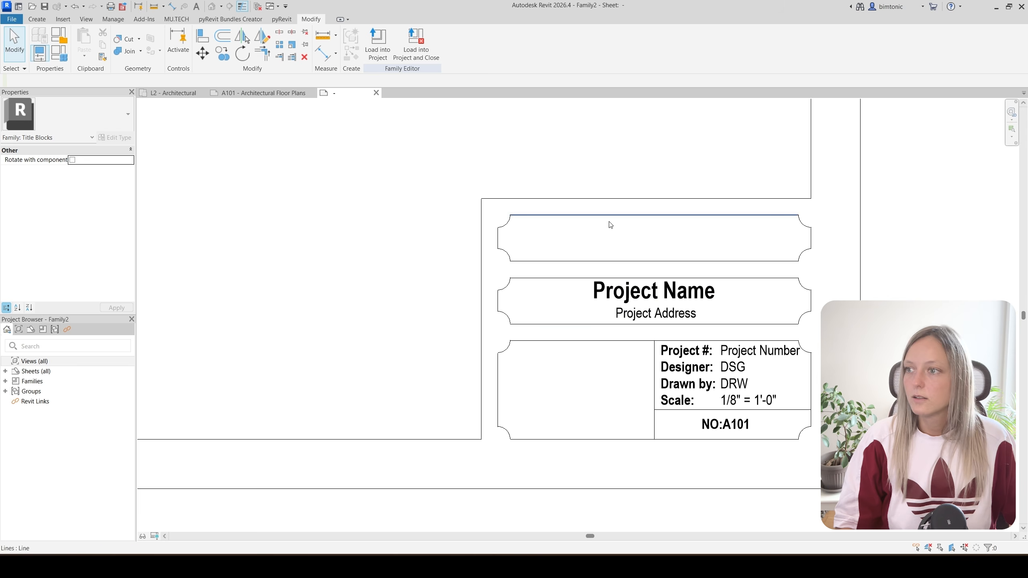
- Place a label showing the Sheet Name parameter in the empty decorative box above the Project Name
click(37, 19)
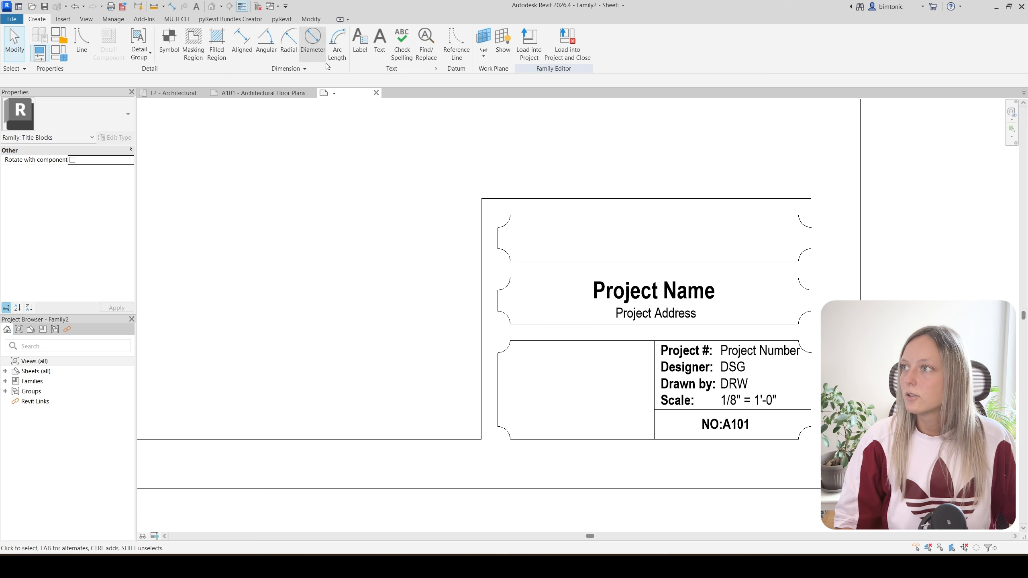
click(360, 49)
click(612, 239)
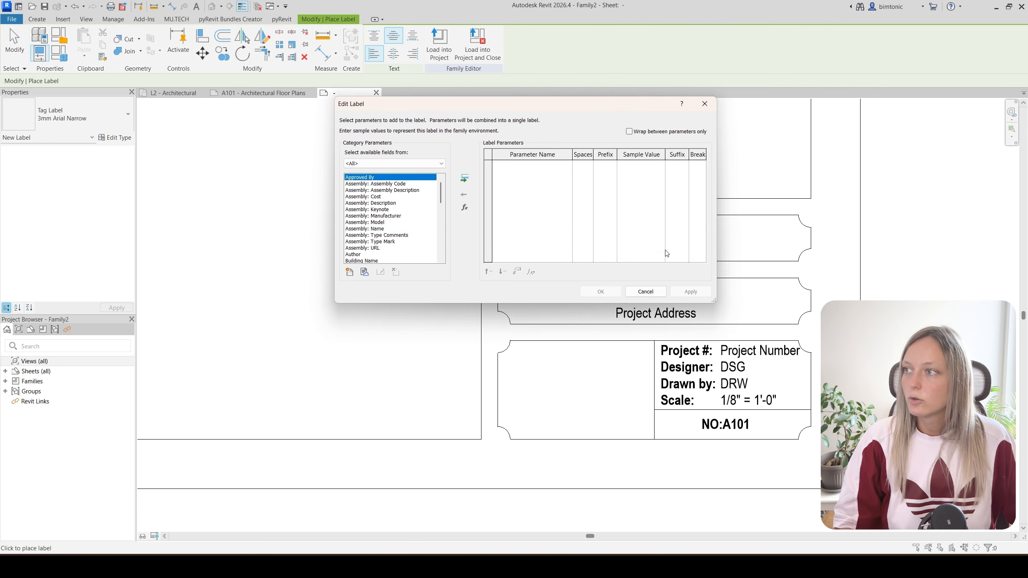
click(365, 235)
scroll(365, 235, down, 15)
click(372, 247)
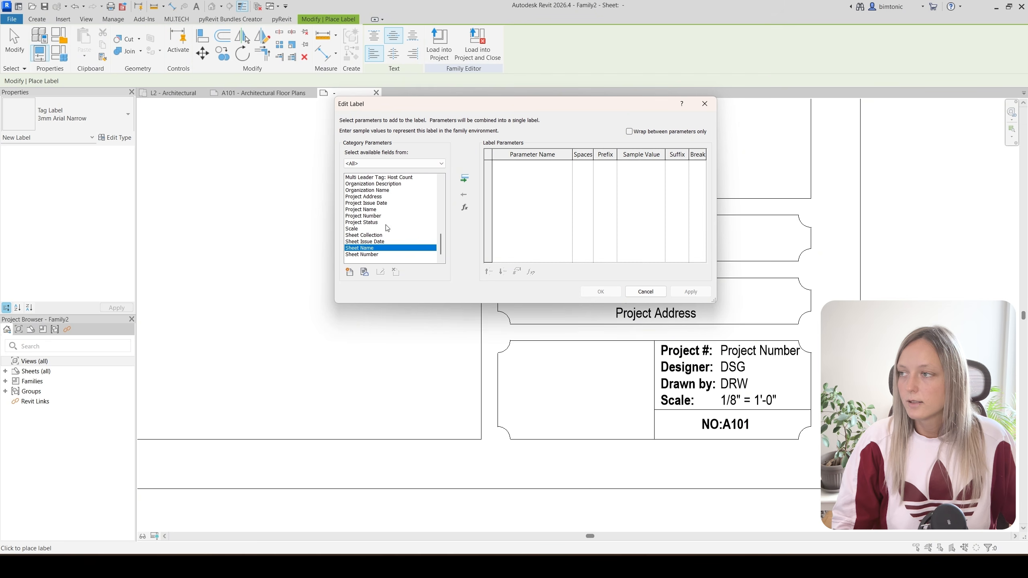
click(464, 182)
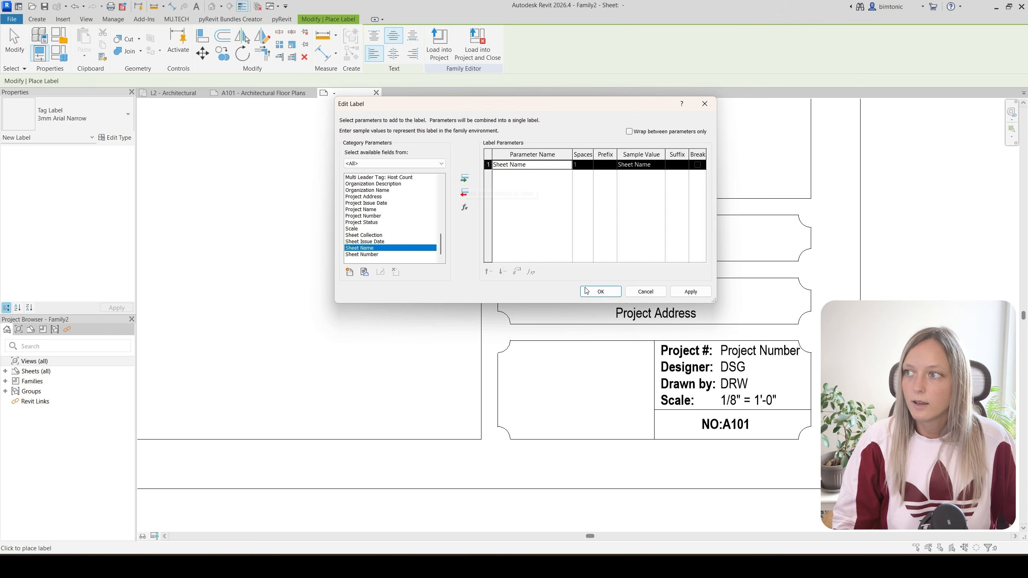
click(601, 294)
scroll(659, 271, up, 1)
key(Escape)
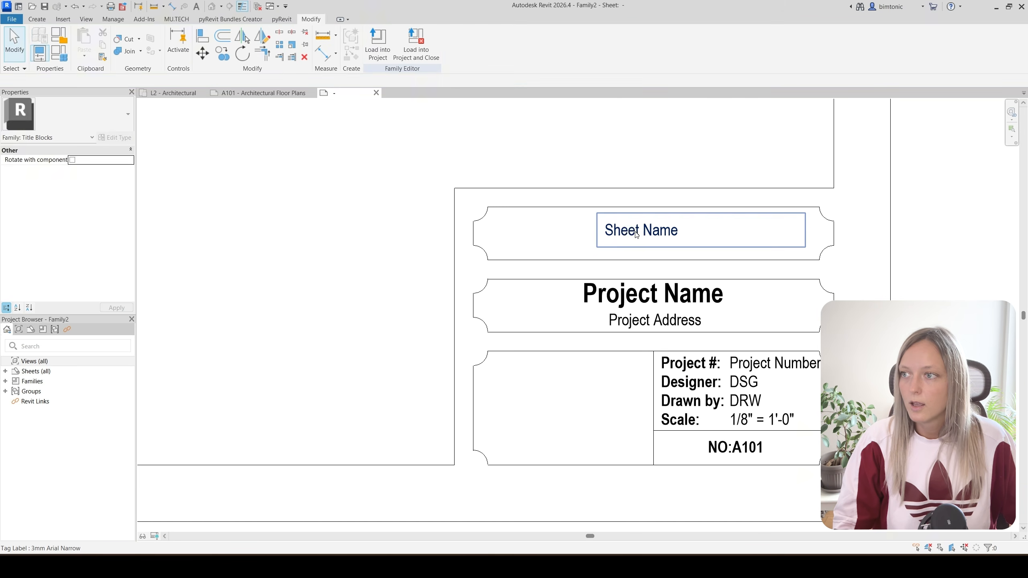
- Change the Sheet Name label's type to 5mm Arial Narrow Bold
click(638, 232)
click(66, 116)
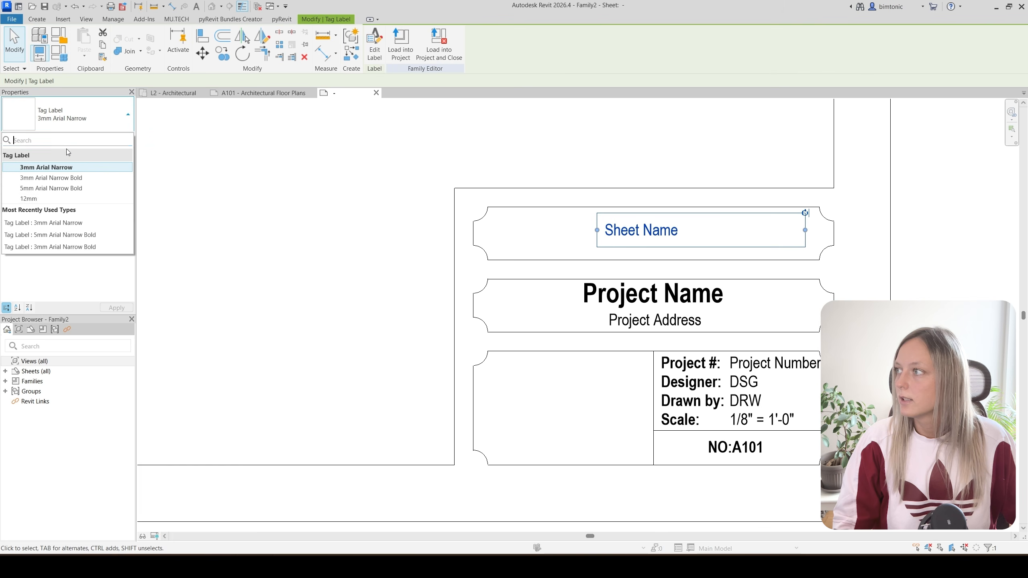
click(51, 188)
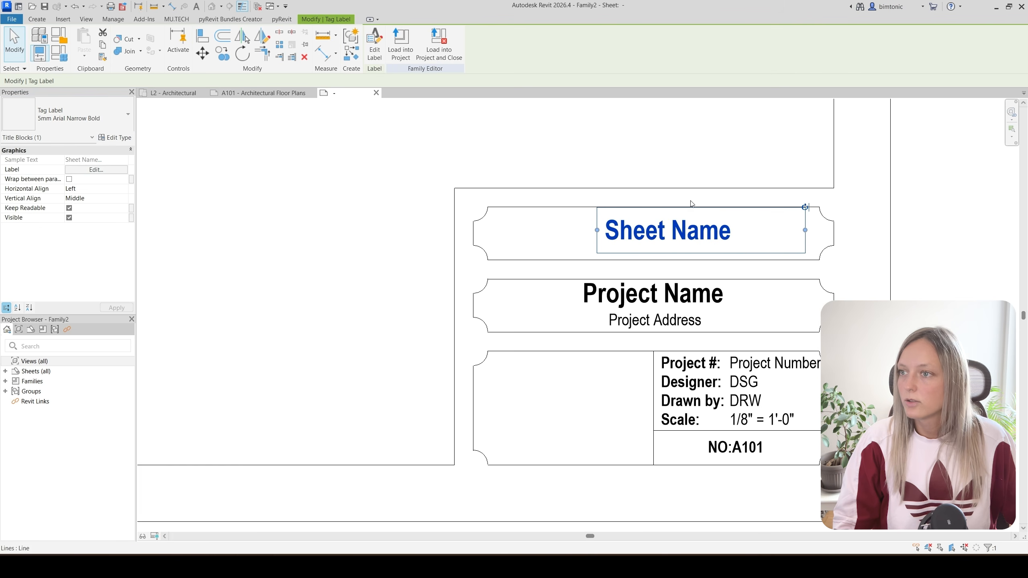
- Set the Sheet Name label's horizontal alignment to Center, and widen and nudge its frame to span the uppermost box centrally
drag(597, 233, 510, 231)
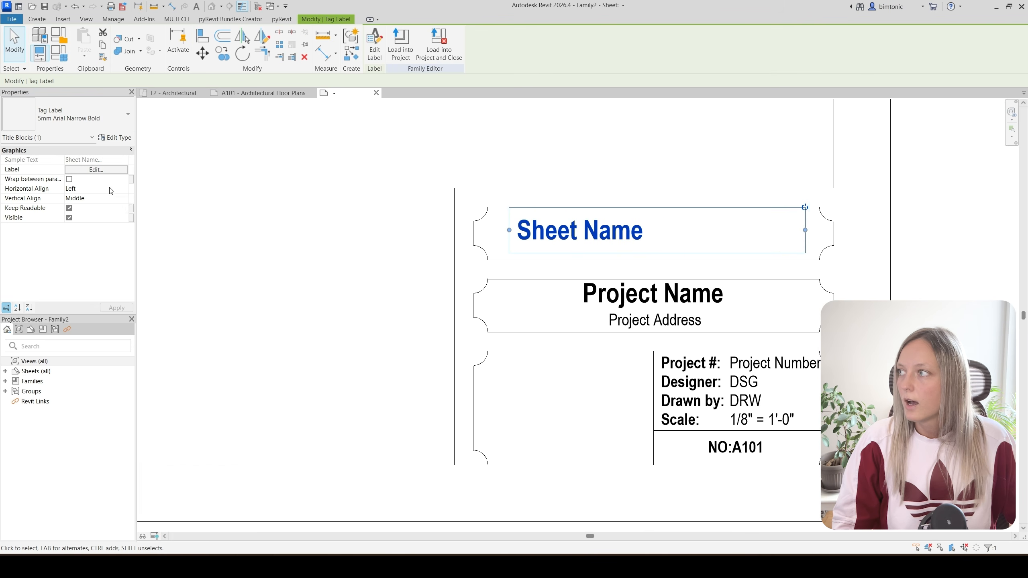
click(125, 189)
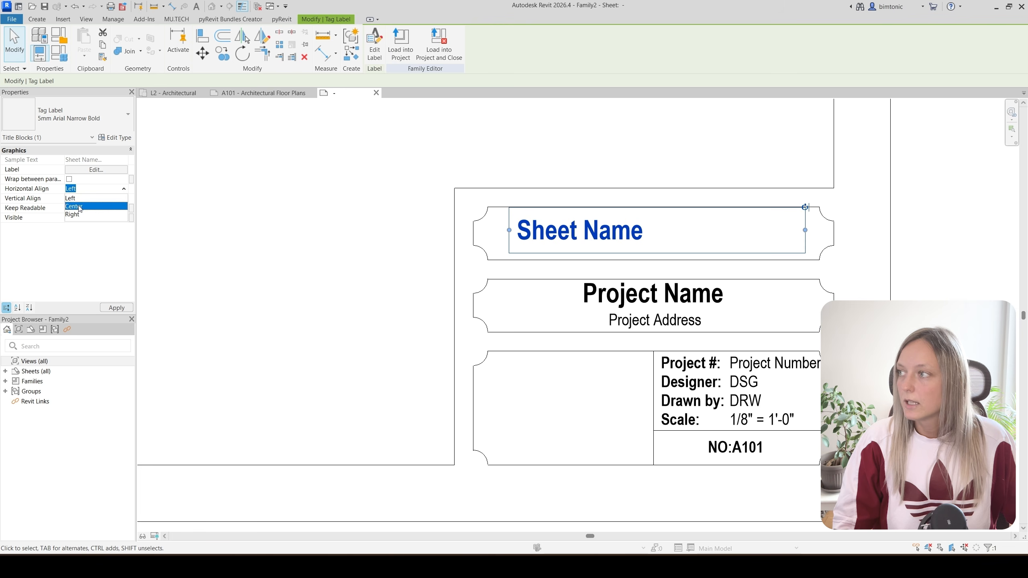
click(73, 206)
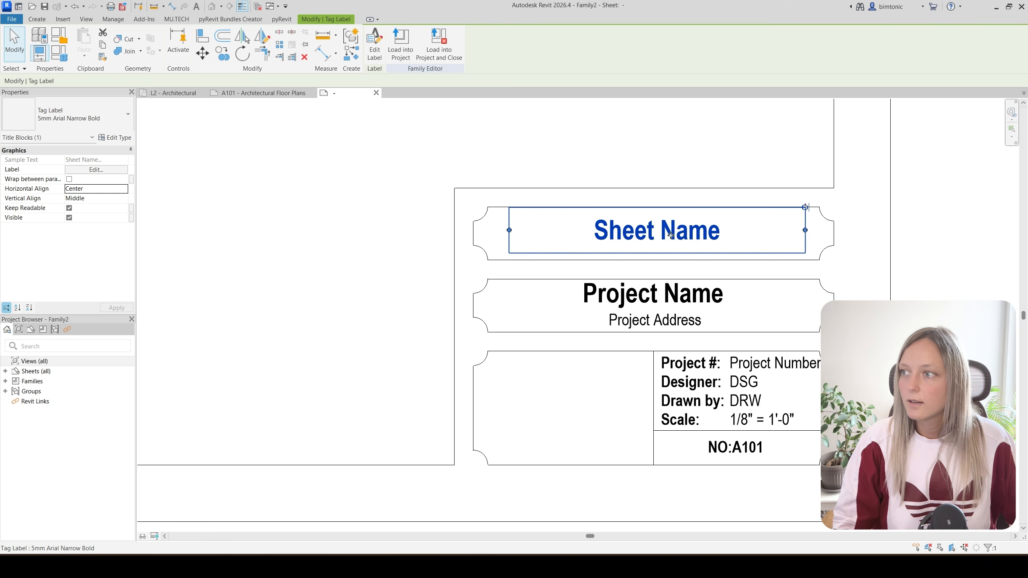
key(Left)
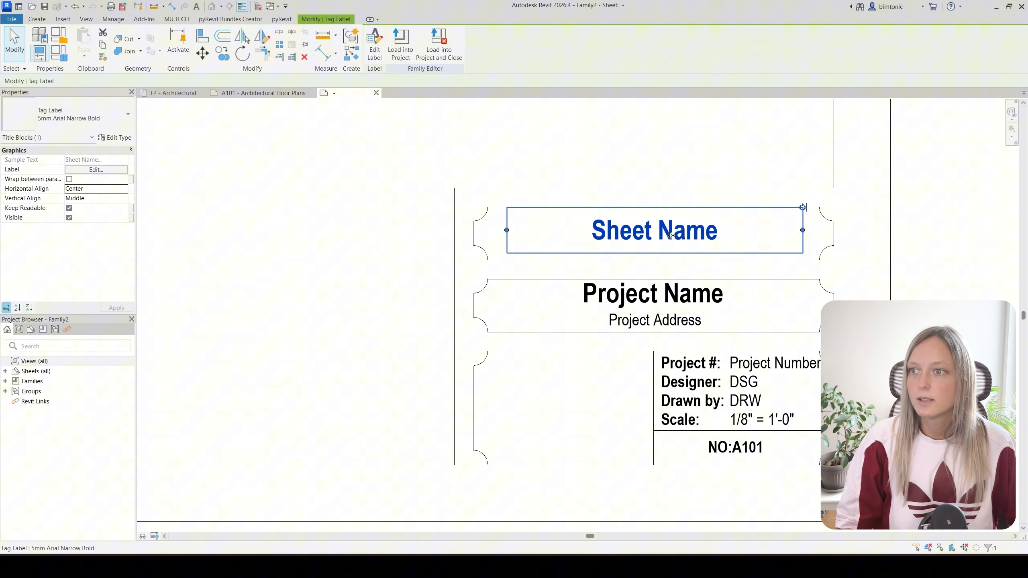
drag(803, 230, 817, 231)
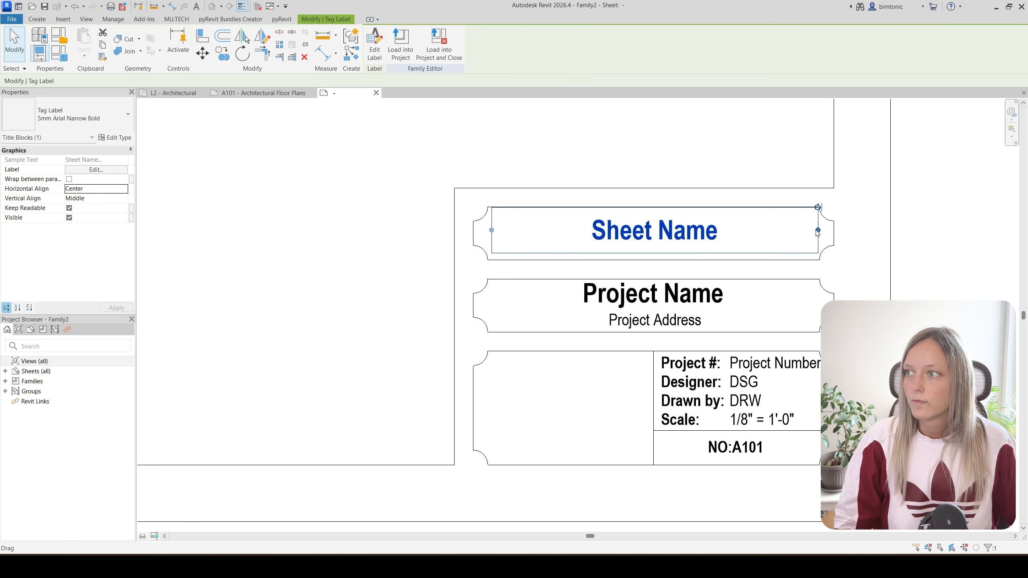
key(Escape)
scroll(658, 368, down, 1)
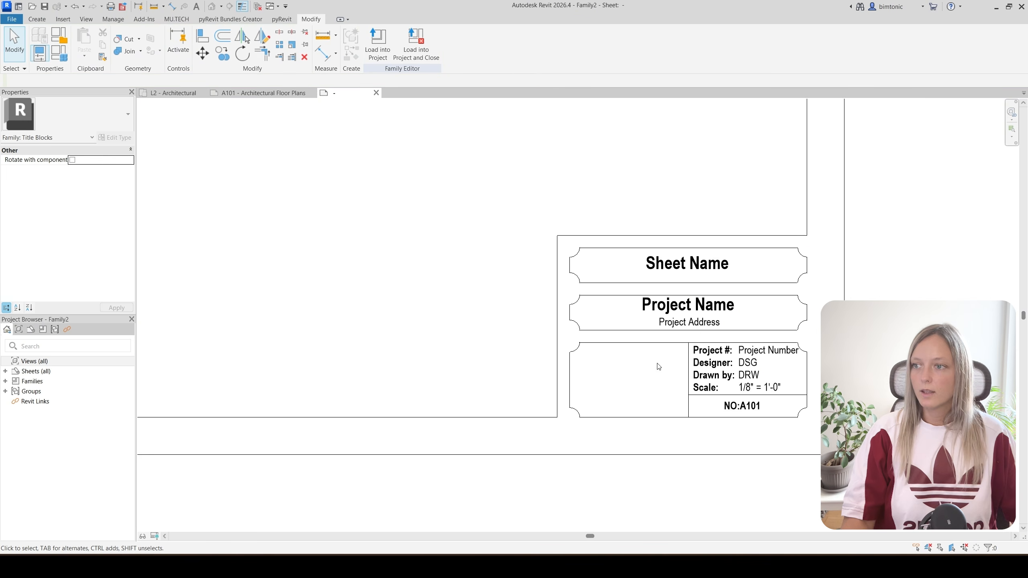
- Import the image logo larger.png and place it over the empty compartment beside the project information labels
scroll(561, 175, down, 1)
scroll(683, 381, up, 1)
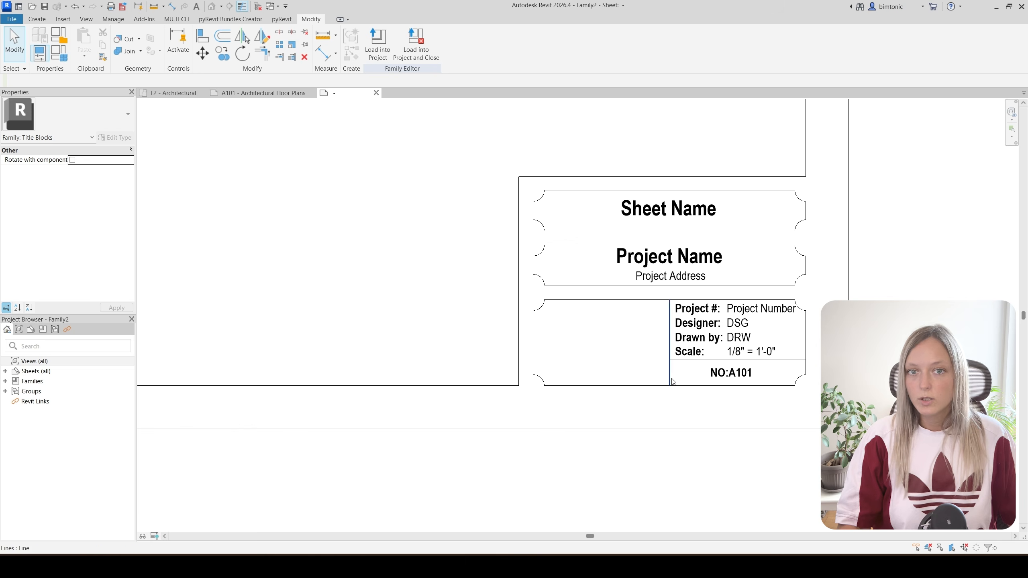
click(62, 19)
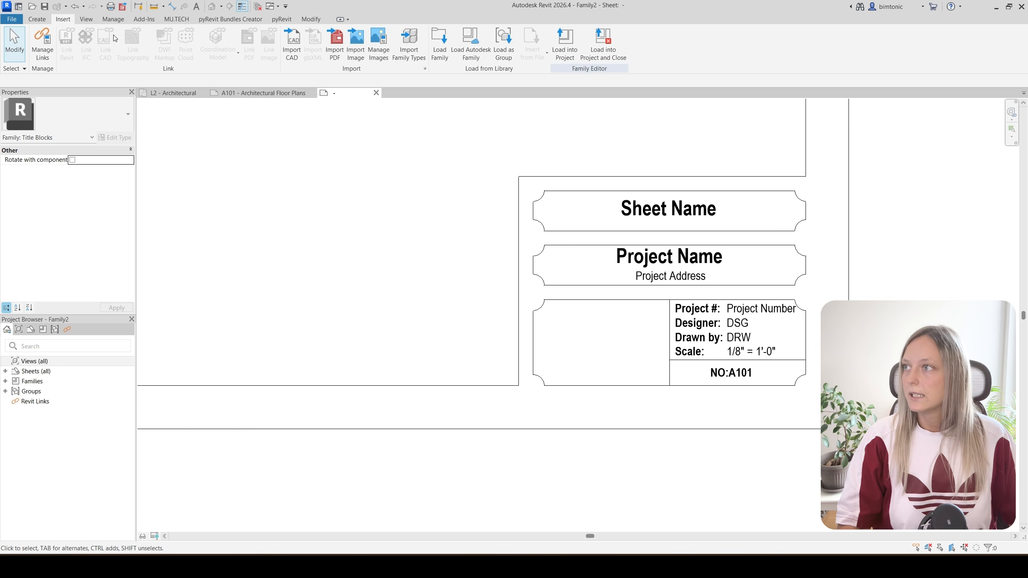
click(361, 56)
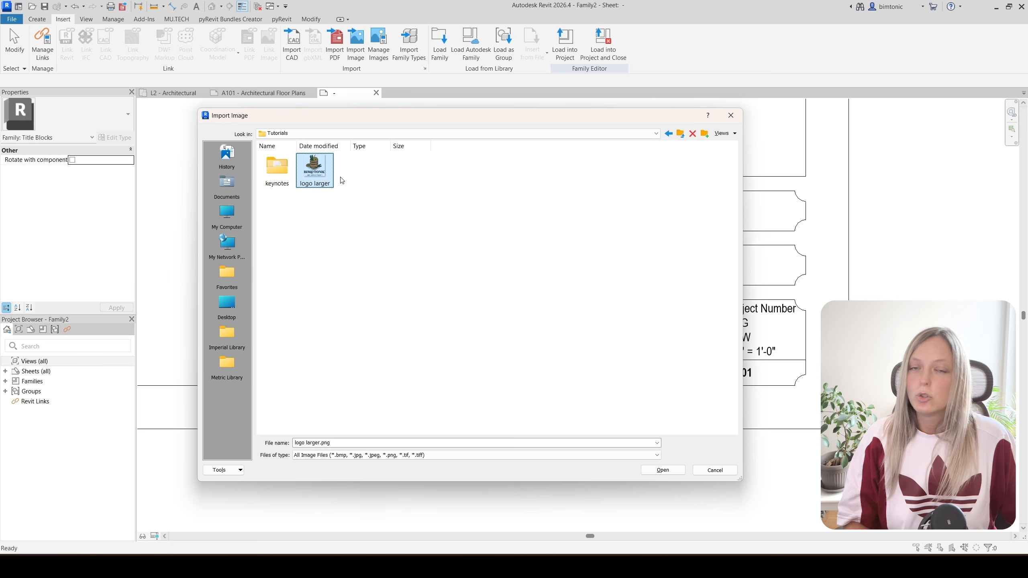
click(663, 471)
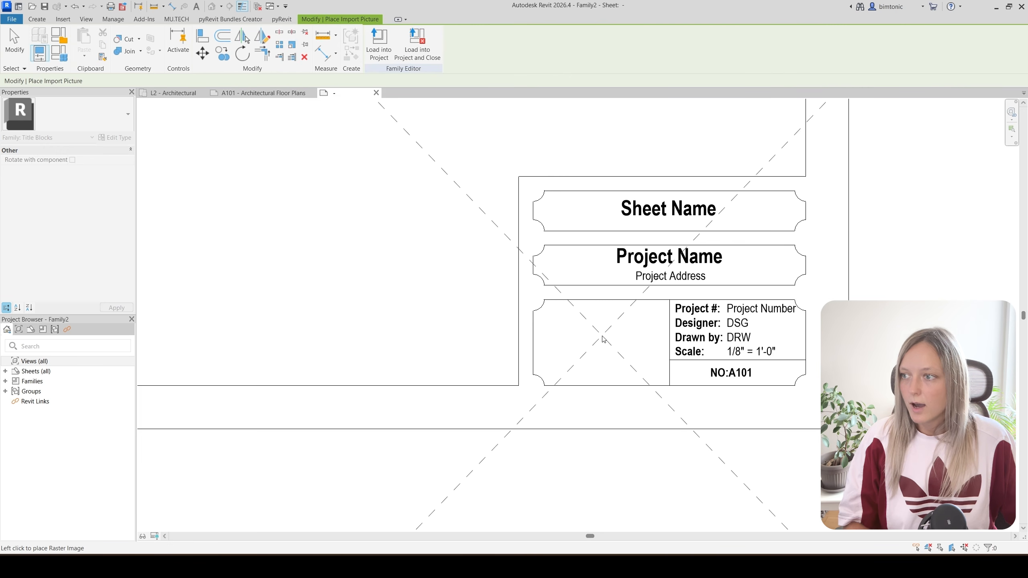
click(602, 336)
- Scale the logo down proportionally to about 26.5 mm wide and centre it in the empty compartment beside the project information
scroll(602, 336, down, 4)
drag(456, 183, 560, 292)
drag(748, 488, 631, 365)
scroll(601, 340, up, 3)
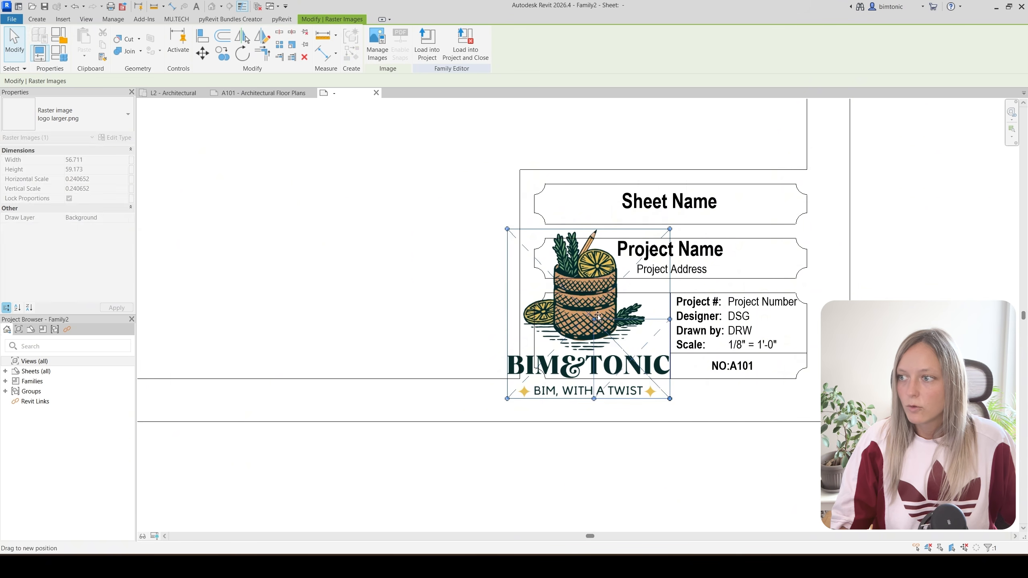
drag(509, 231, 594, 320)
drag(652, 362, 598, 312)
click(654, 401)
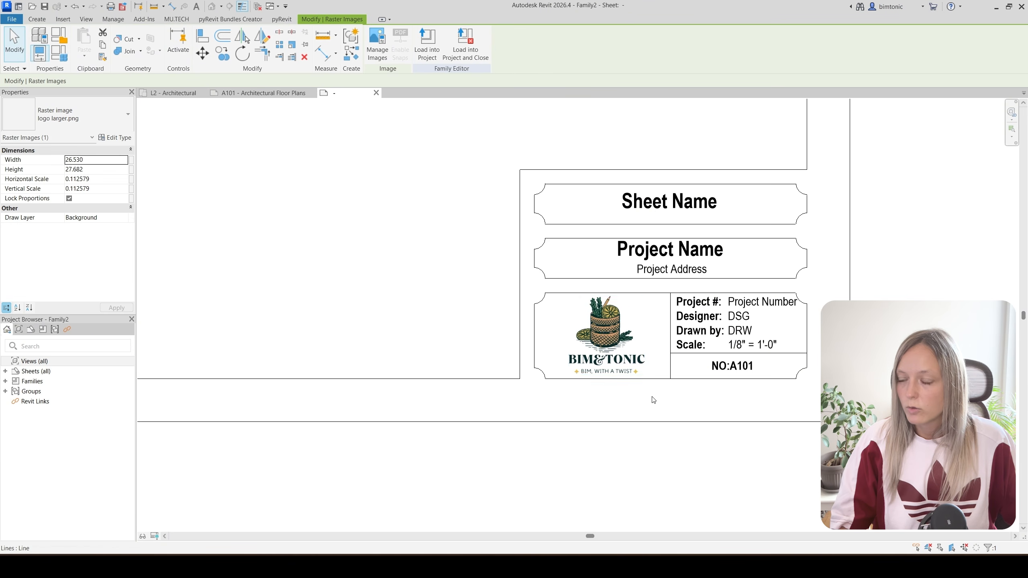
- Save the family as A2 Titleblock BimTonic in the titleblock folder and load it into the pergola structural project
scroll(607, 465, down, 2)
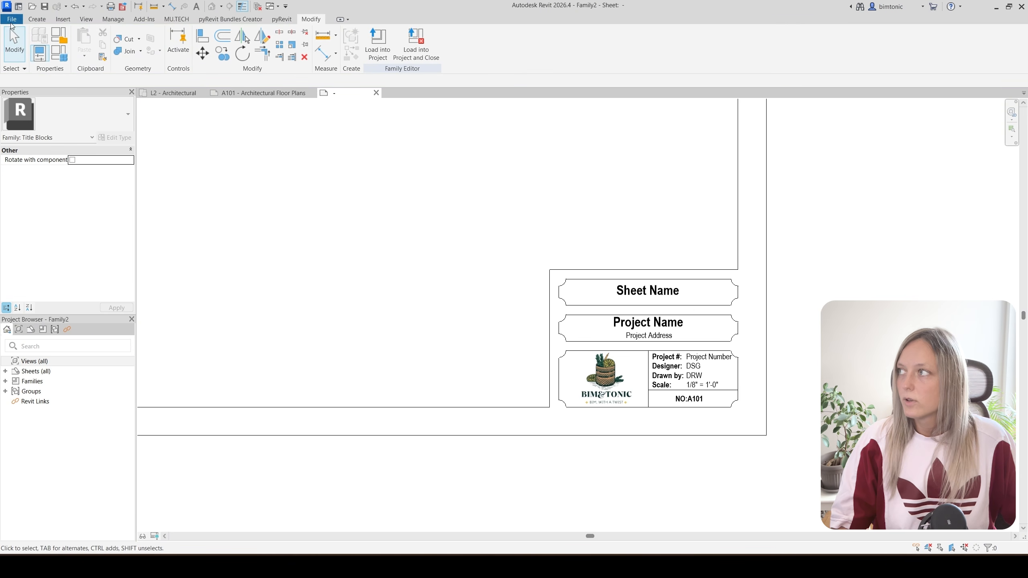
click(11, 19)
mouse_move(40, 139)
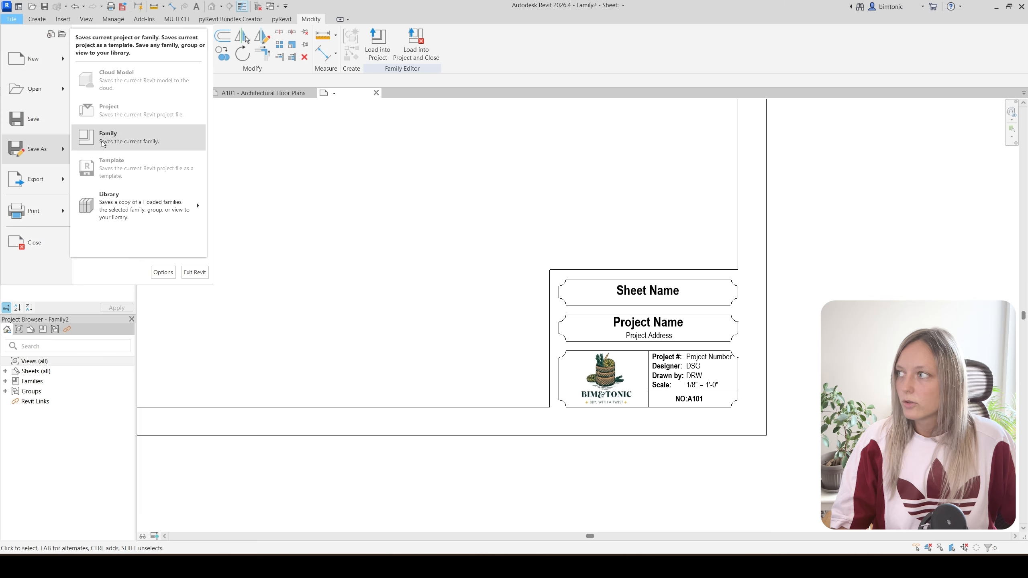
click(121, 138)
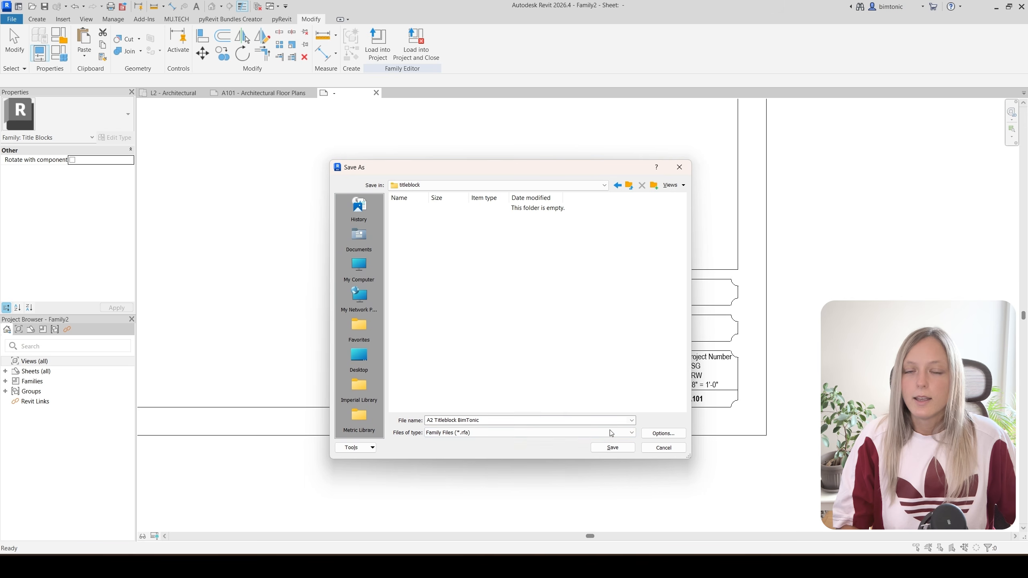
click(613, 447)
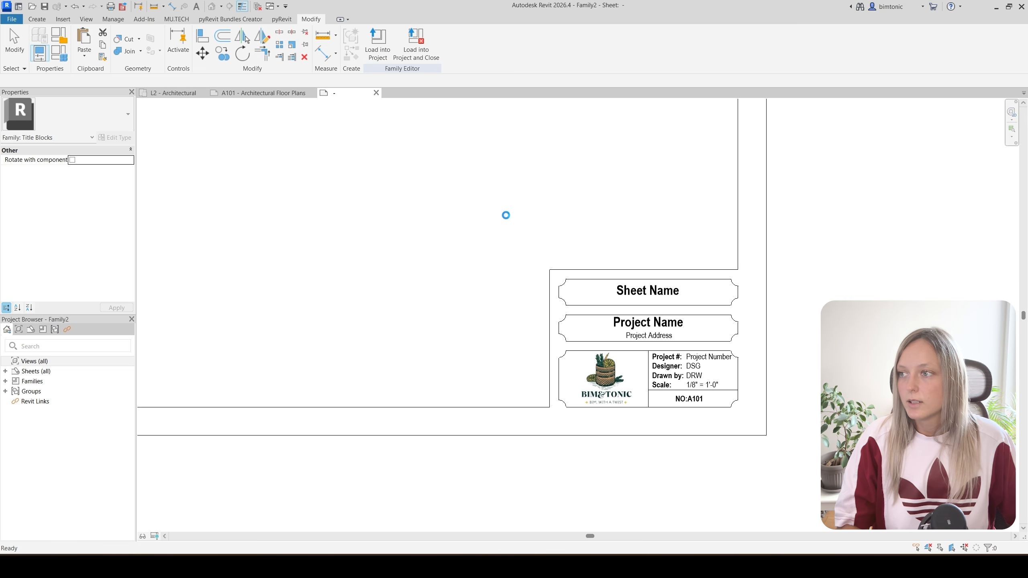
click(377, 42)
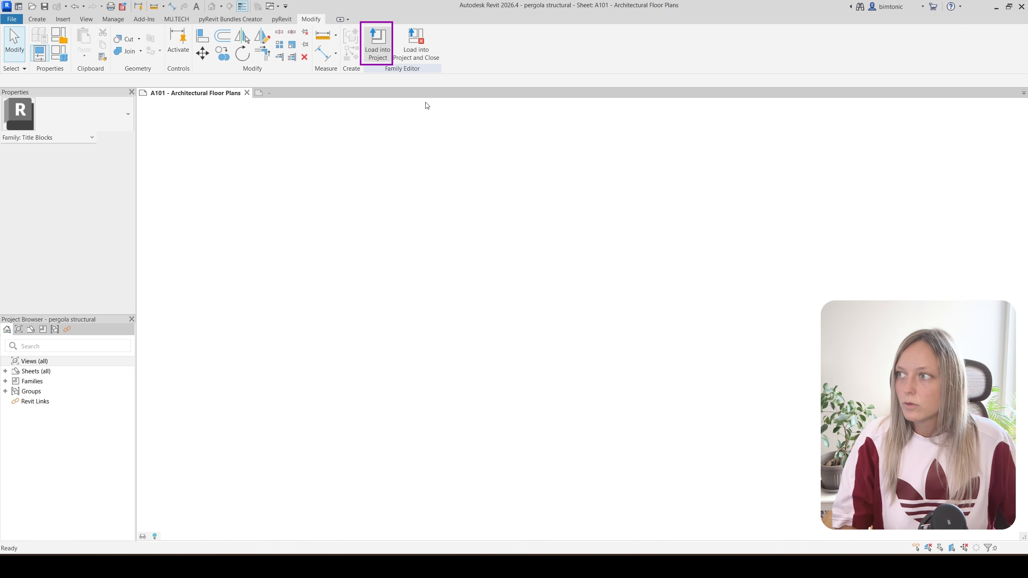
- Change the title block type on sheet A101 from A0 metric to A2 Titleblock BimTonic
scroll(525, 203, down, 3)
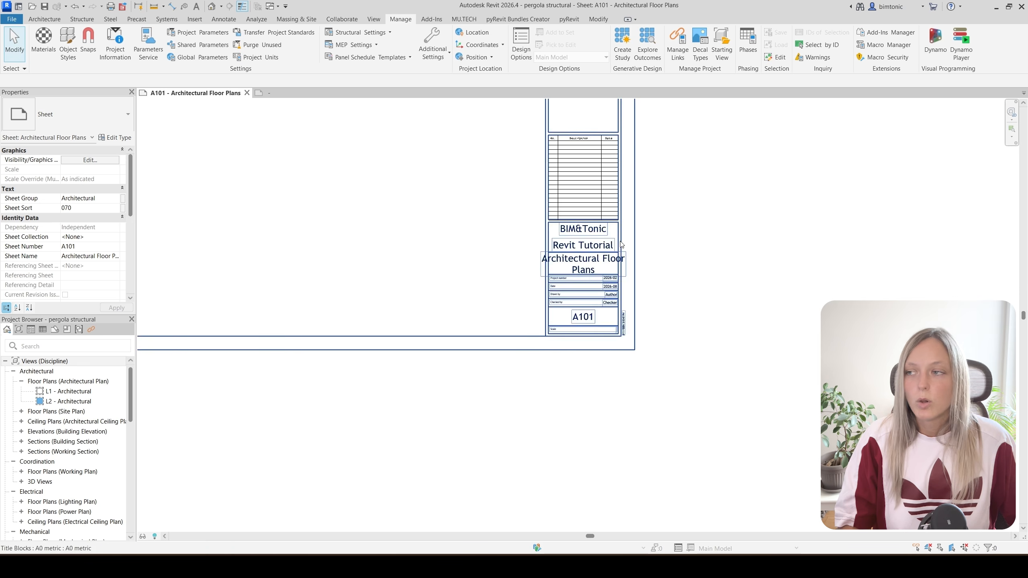
scroll(621, 244, down, 2)
middle_drag(621, 244, 650, 404)
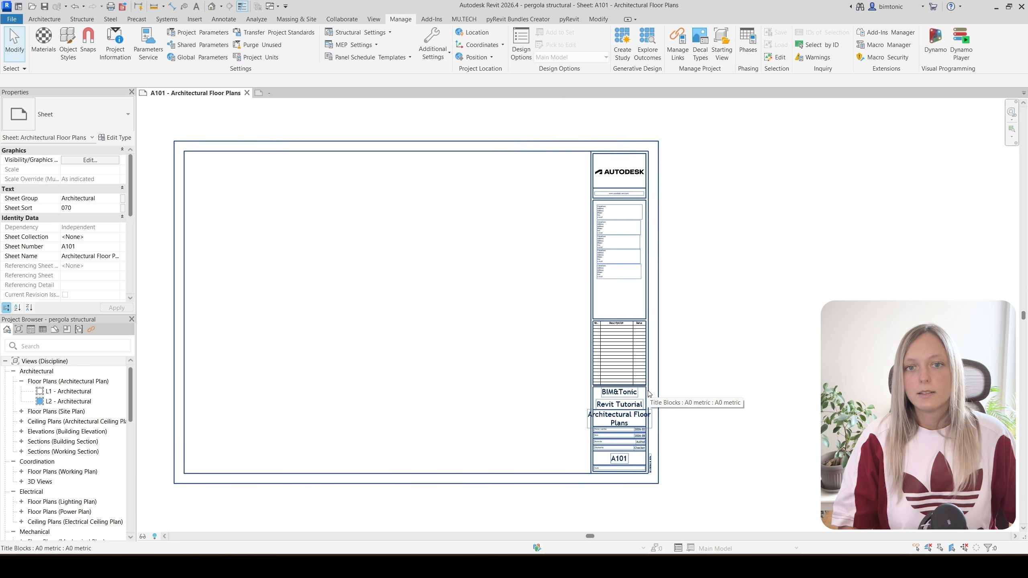
click(649, 394)
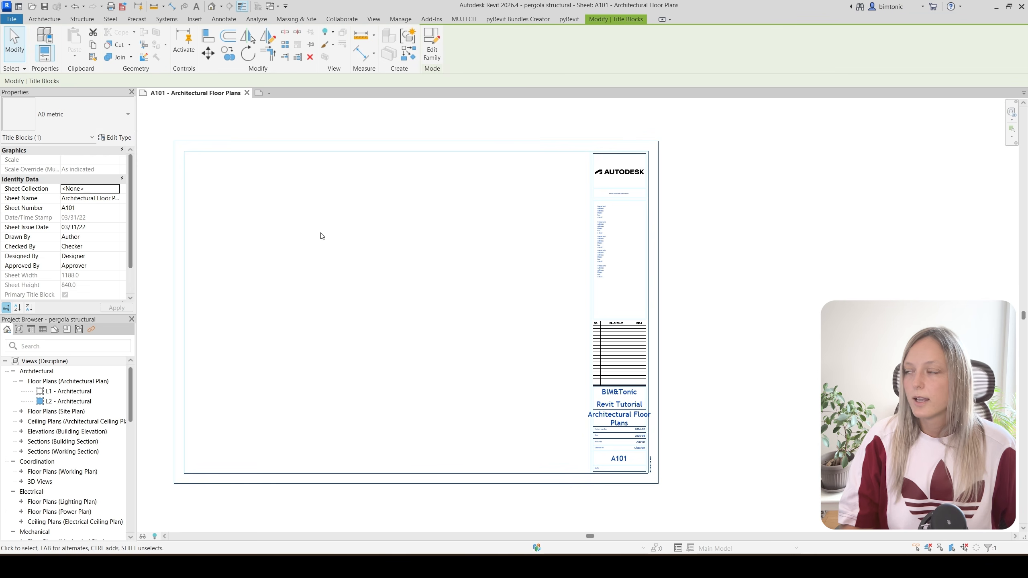
click(90, 111)
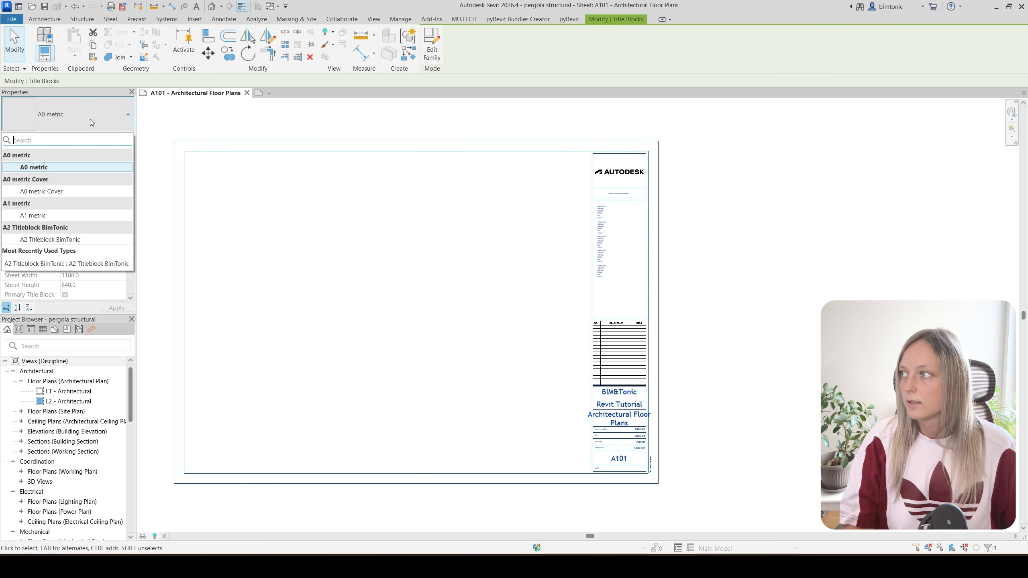
click(41, 239)
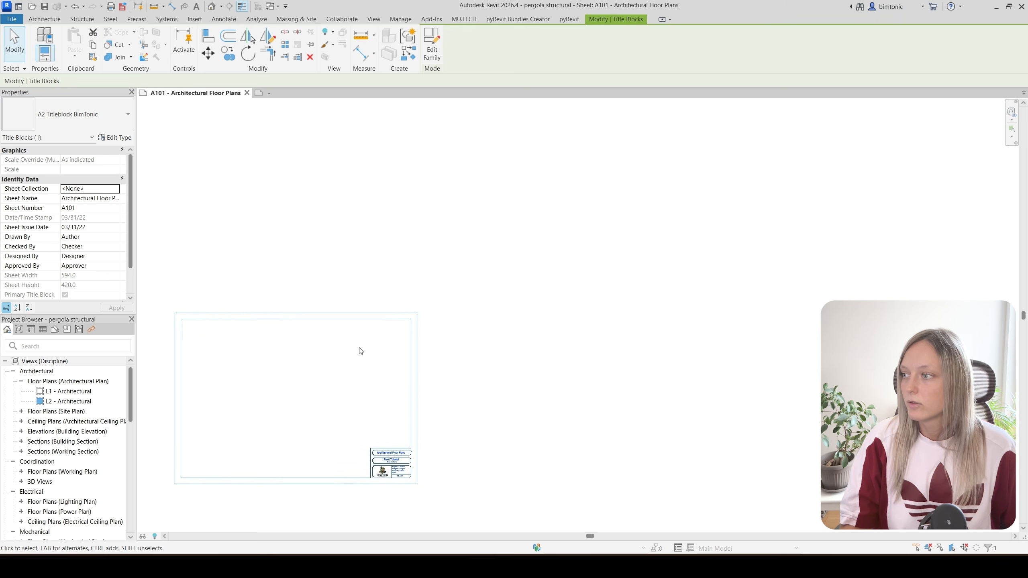
scroll(357, 429, up, 3)
key(Escape)
scroll(433, 436, up, 3)
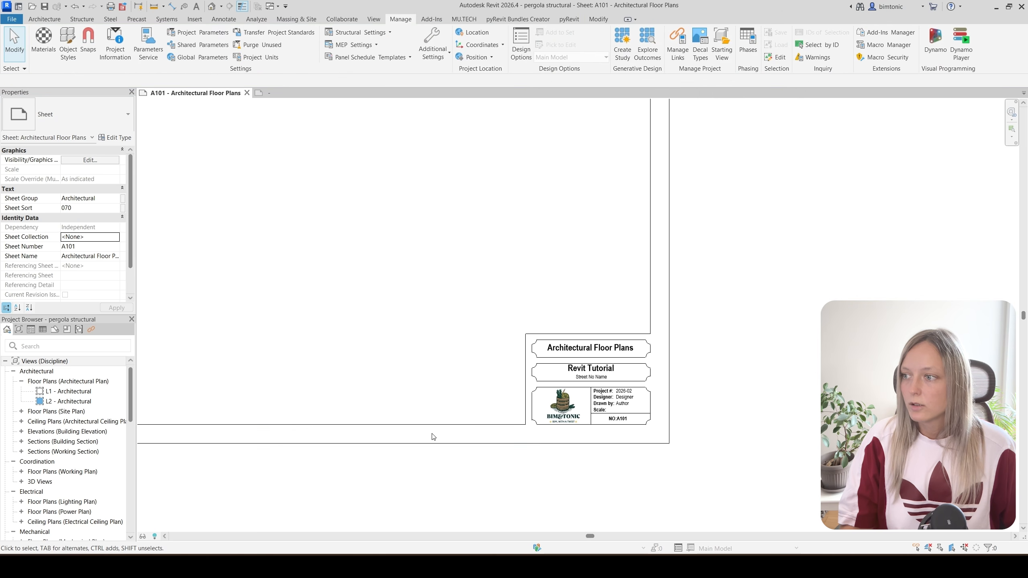
- Fill in the Designed By and Drawn By properties of sheet A101 with the designer's first name
scroll(466, 395, up, 5)
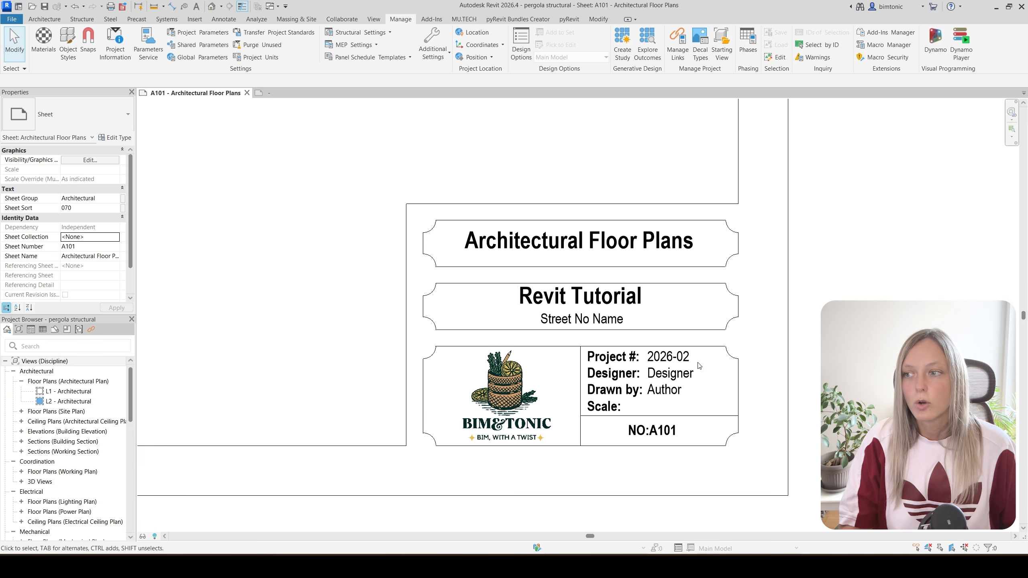
scroll(402, 302, down, 6)
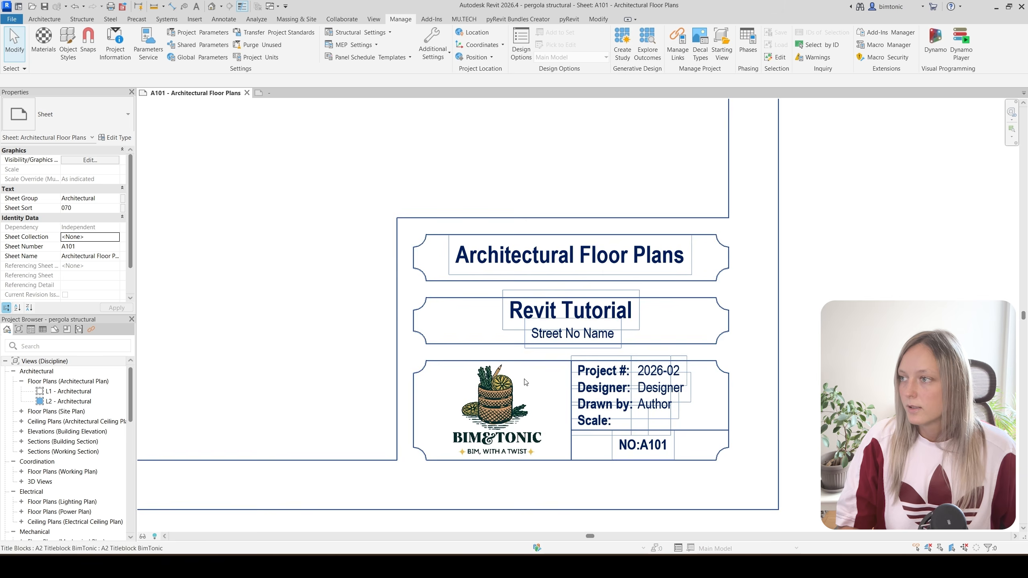
scroll(644, 400, up, 7)
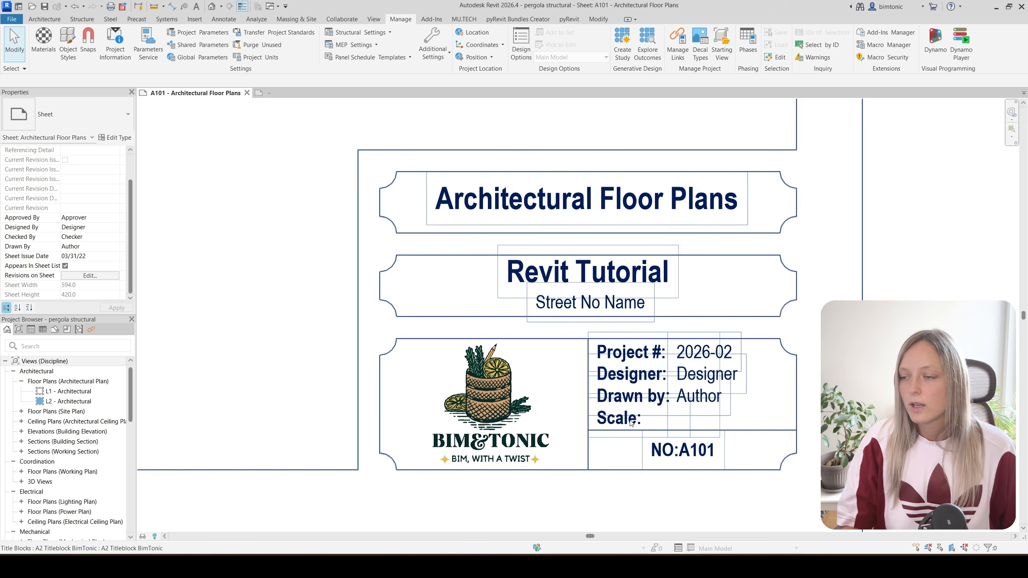
scroll(65, 222, down, 5)
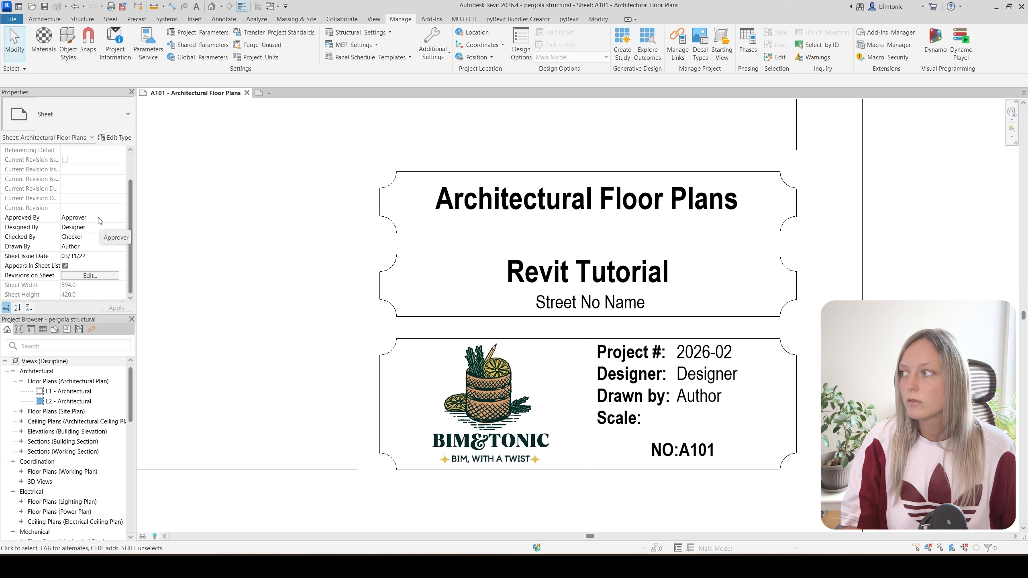
click(103, 230)
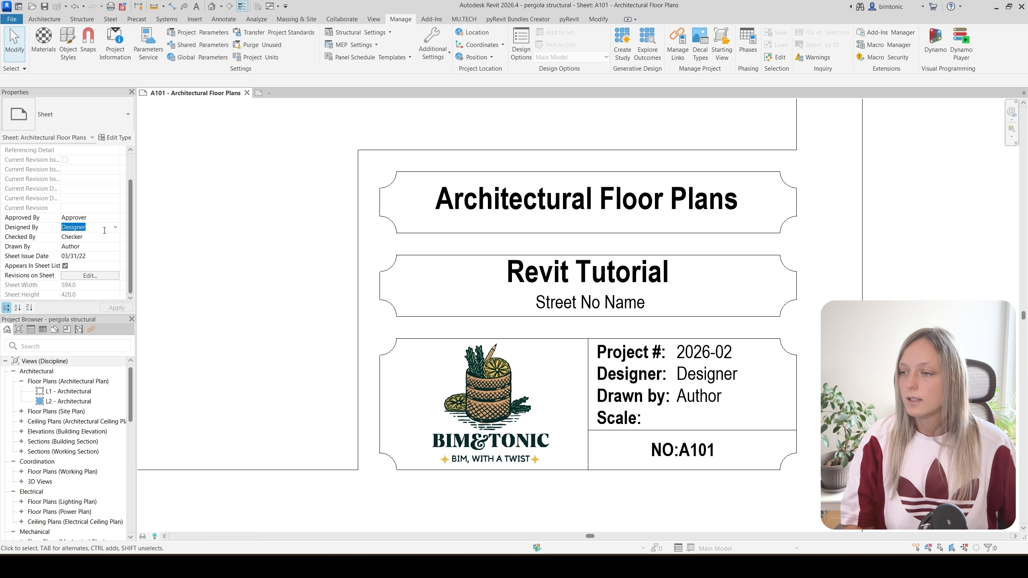
text(N)
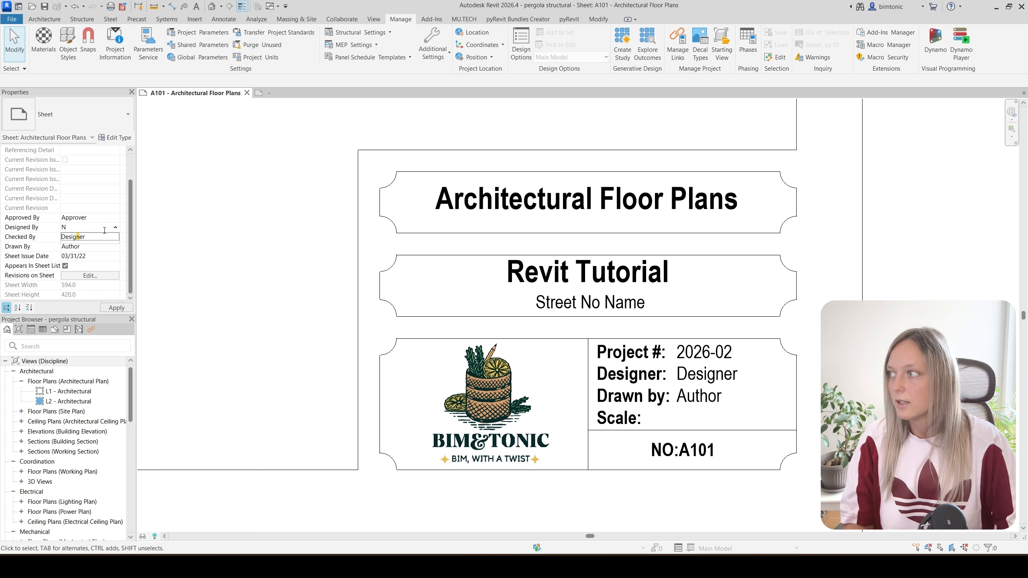
text(adezda)
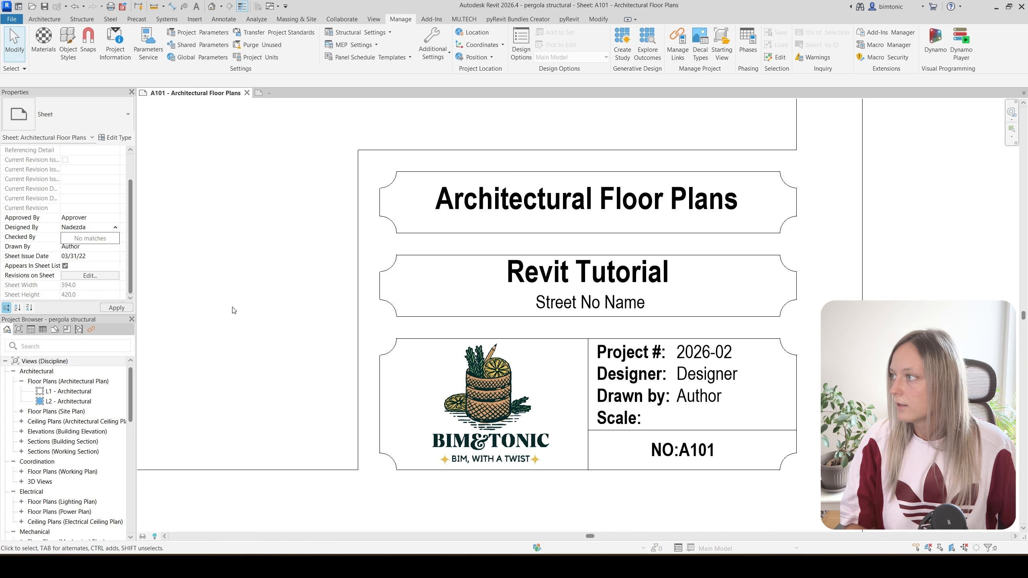
key(Return)
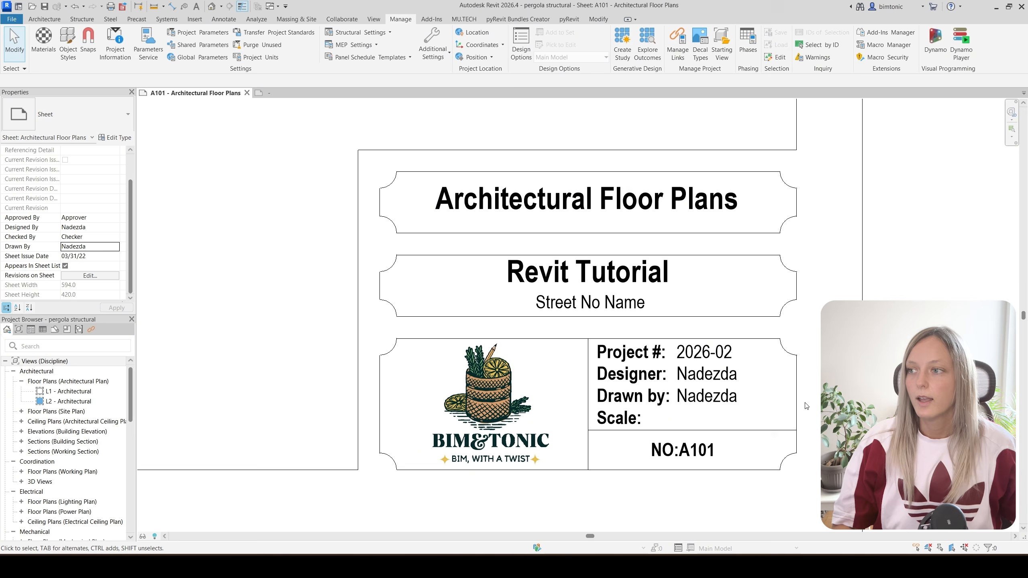
- Place the L1 - Architectural floor plan on sheet A101, in the upper part of the drawing area
scroll(798, 392, down, 3)
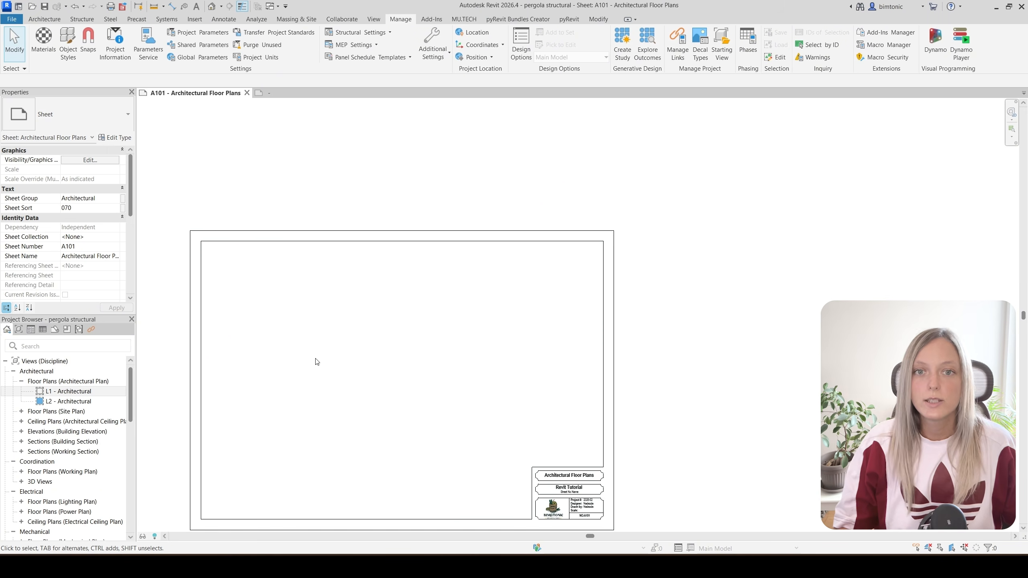
middle_drag(316, 359, 318, 346)
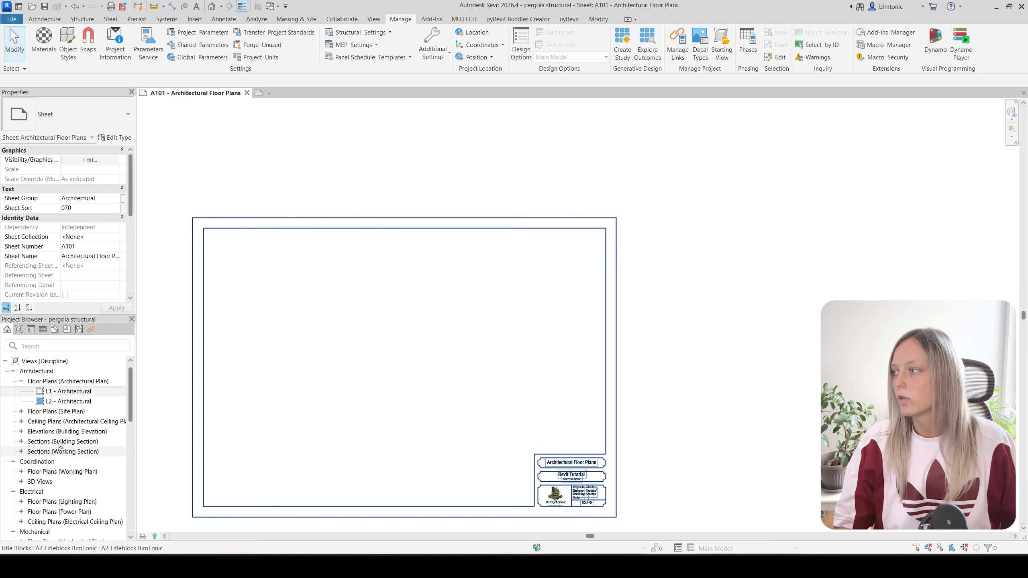
drag(68, 391, 359, 324)
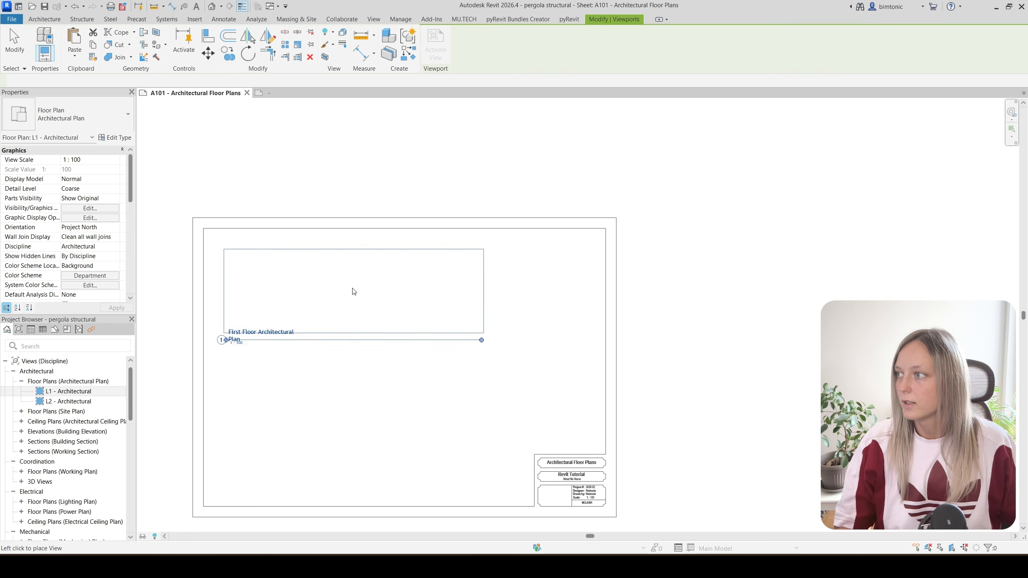
click(351, 292)
key(Escape)
middle_drag(611, 514, 695, 447)
scroll(687, 448, up, 2)
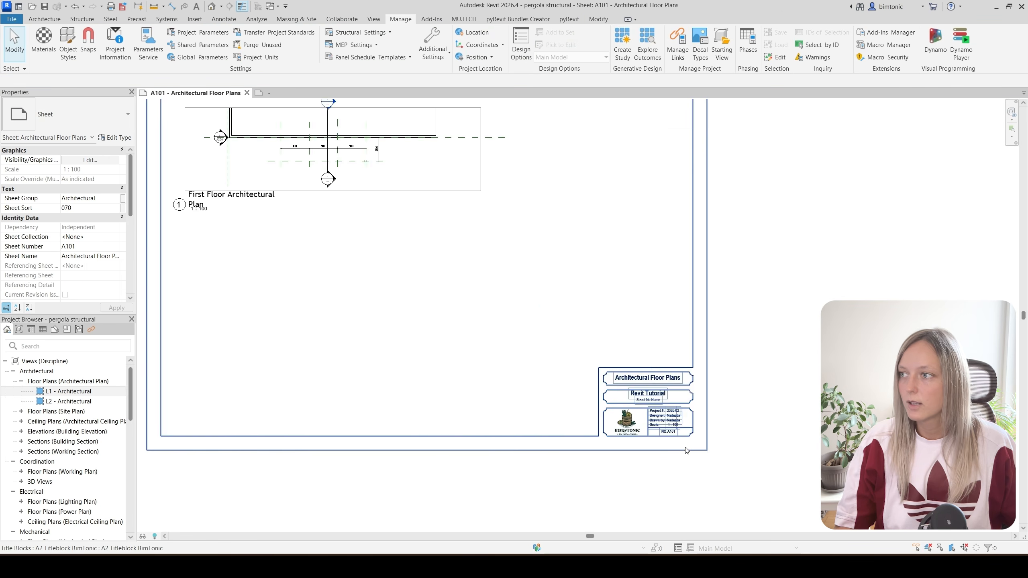
scroll(690, 440, up, 4)
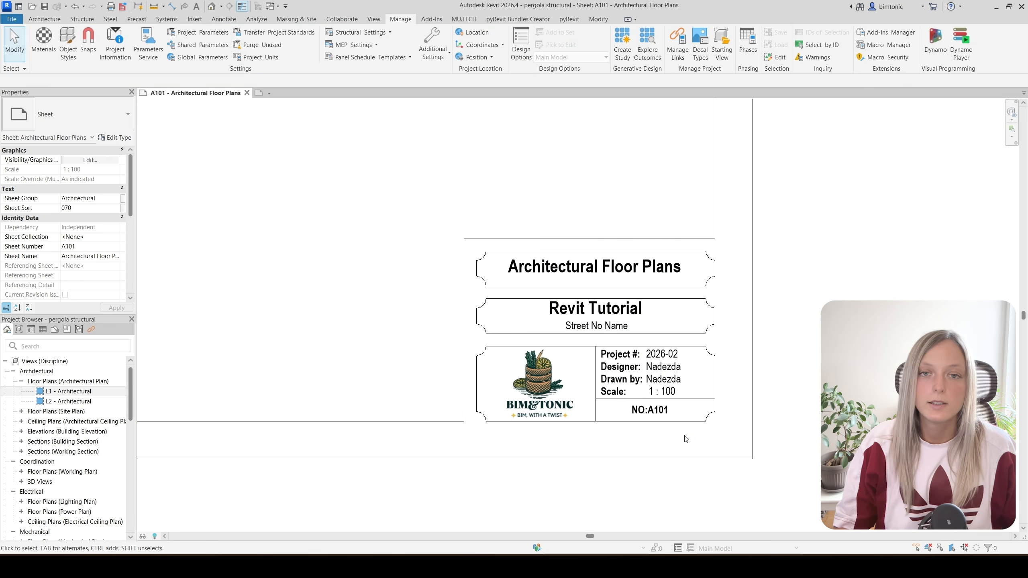
scroll(716, 362, down, 4)
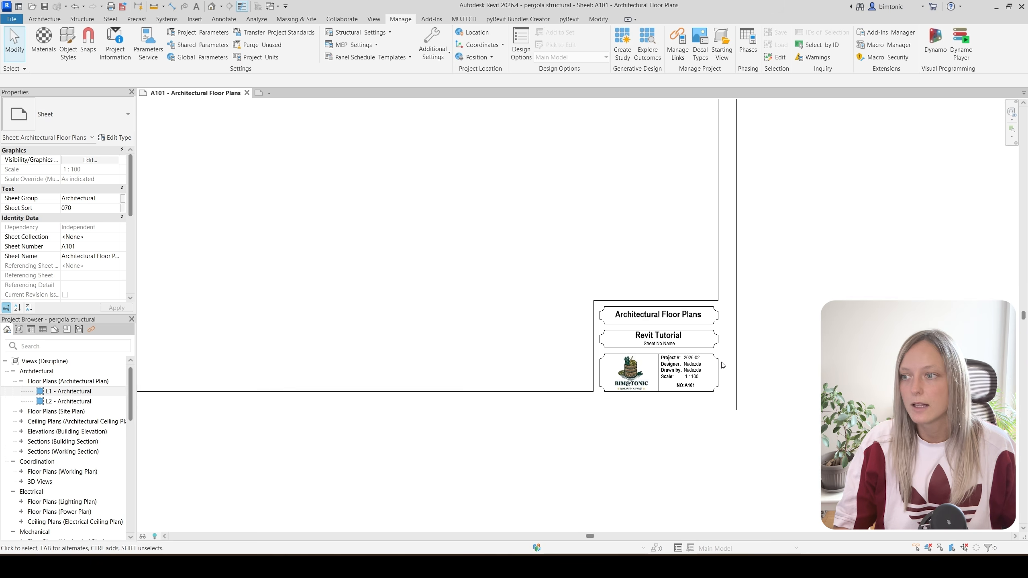
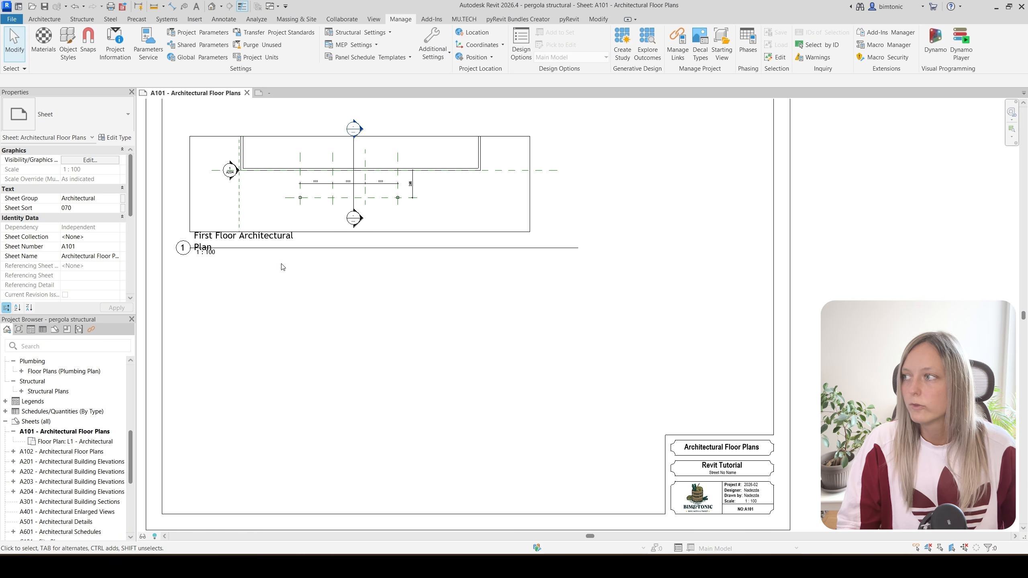
- Examine the type properties of the L1 floor plan's viewport to see which title family it uses
click(212, 238)
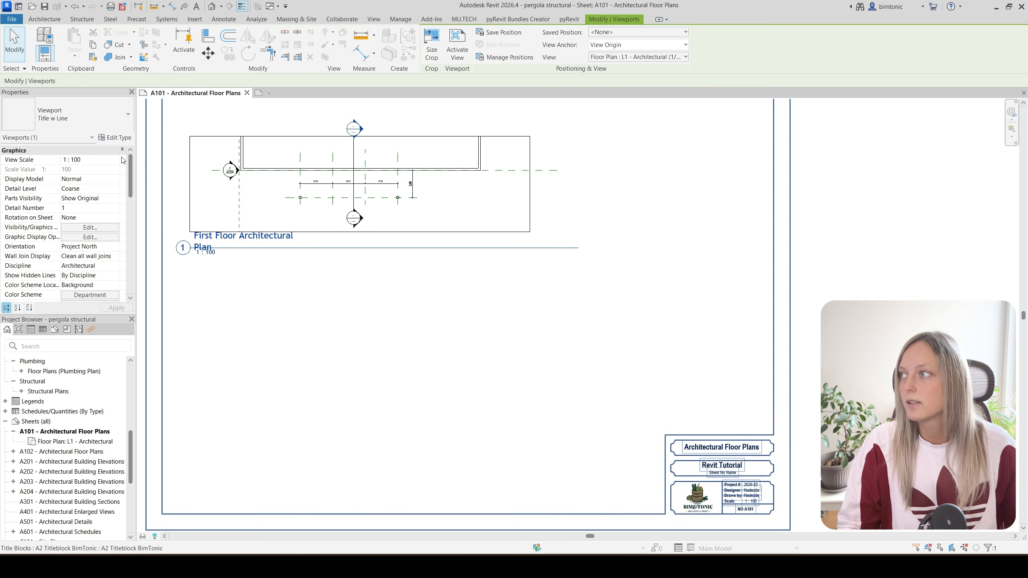
click(120, 138)
click(381, 206)
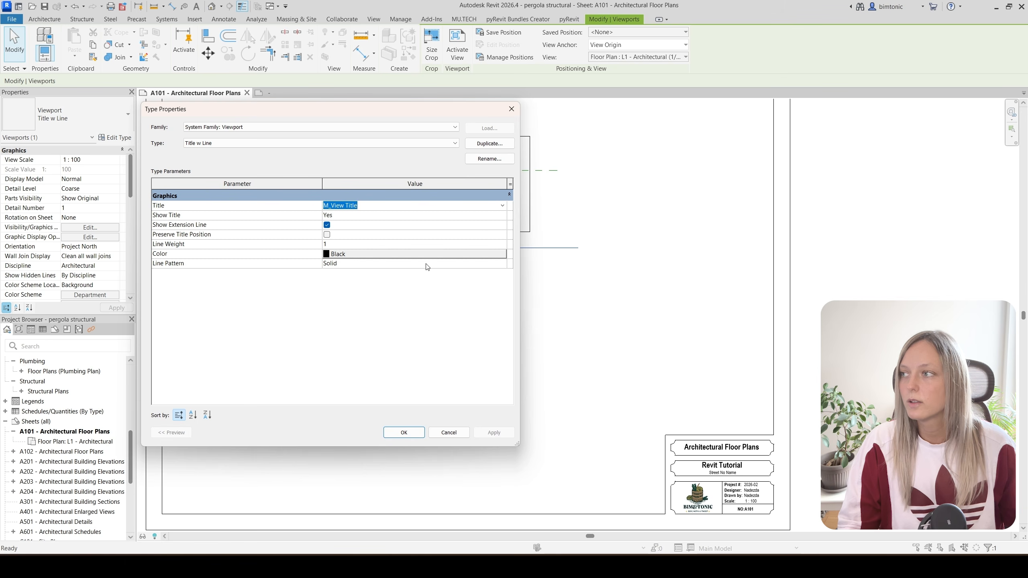
click(448, 432)
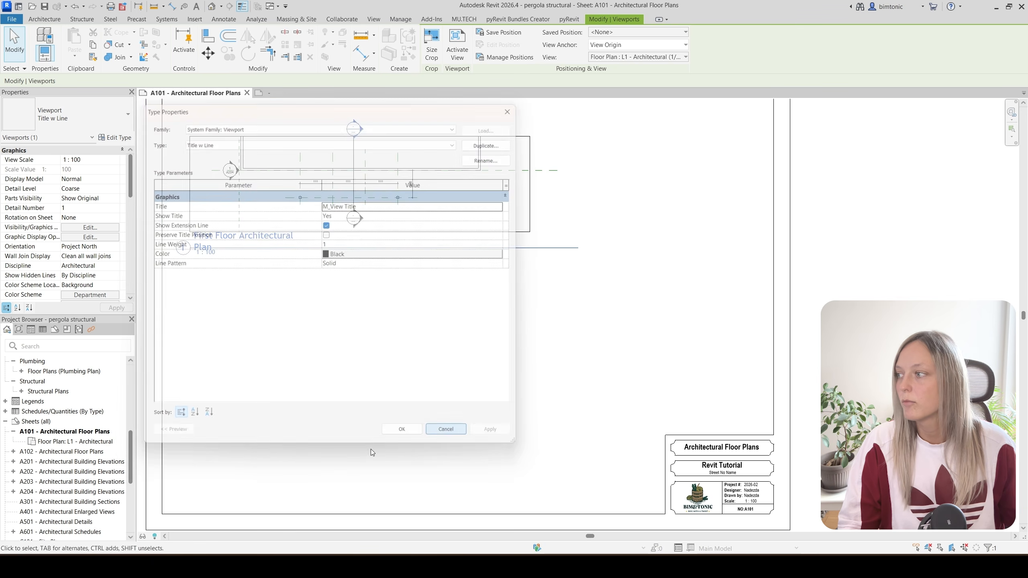
- Open the M_View Title annotation symbol family from the project's families for editing
click(76, 481)
scroll(76, 481, down, 5)
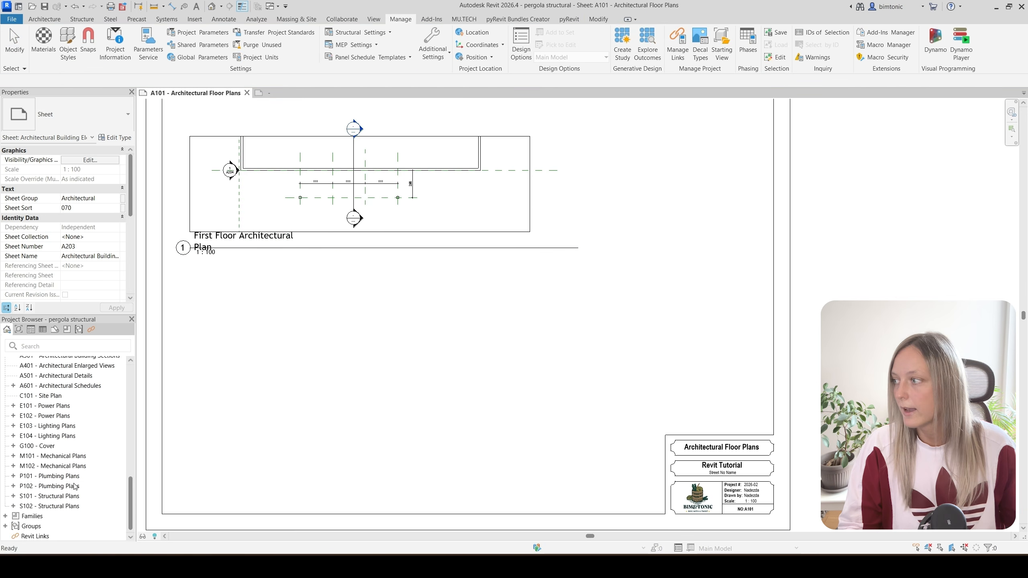
double_click(20, 515)
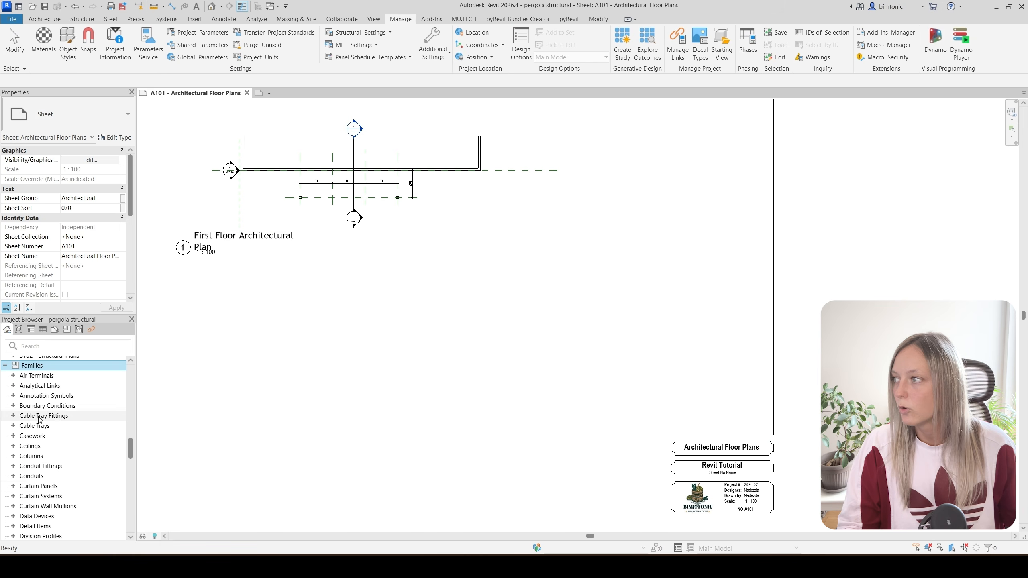
double_click(35, 396)
scroll(48, 466, down, 10)
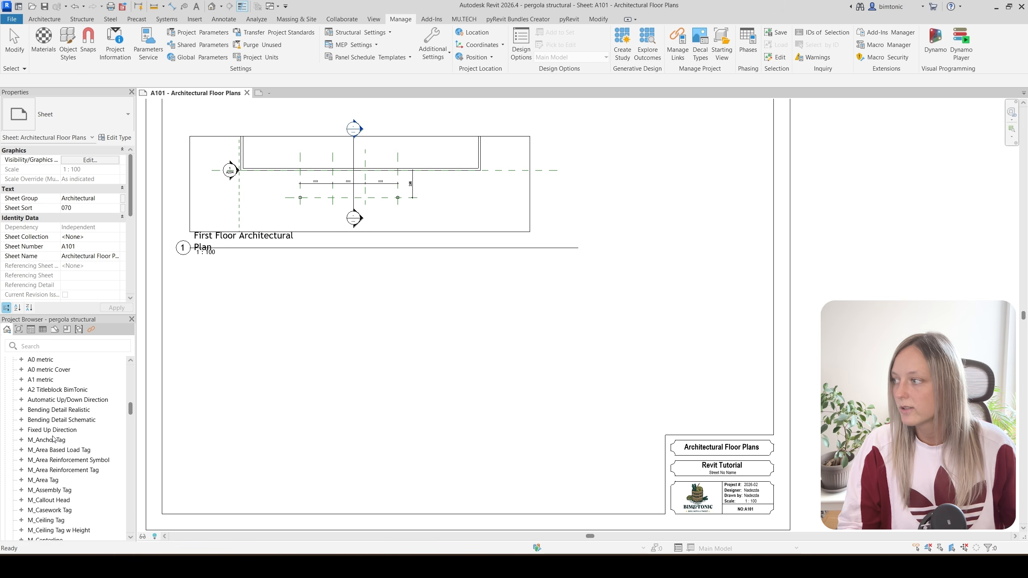
scroll(55, 506, down, 15)
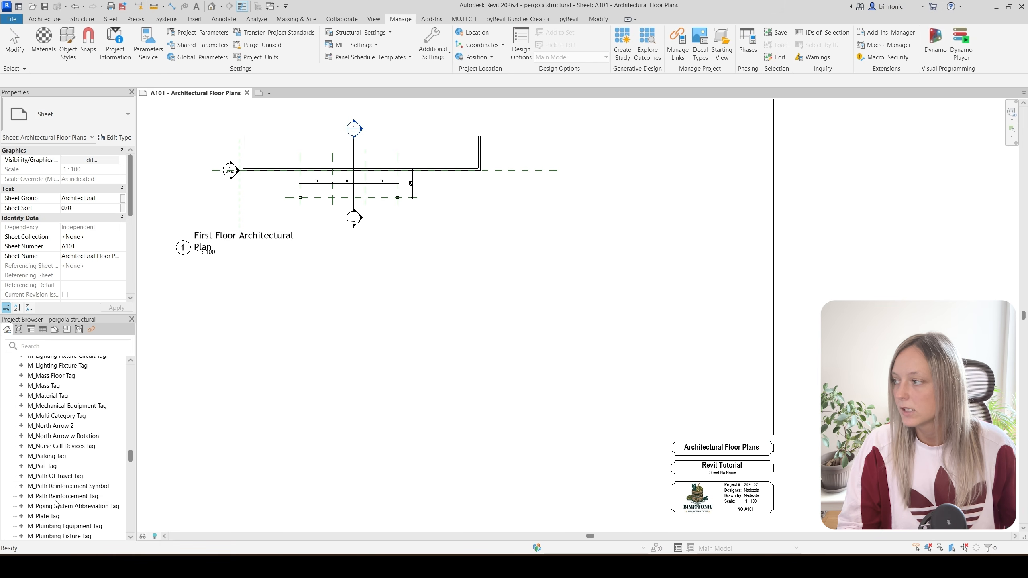
scroll(54, 503, down, 6)
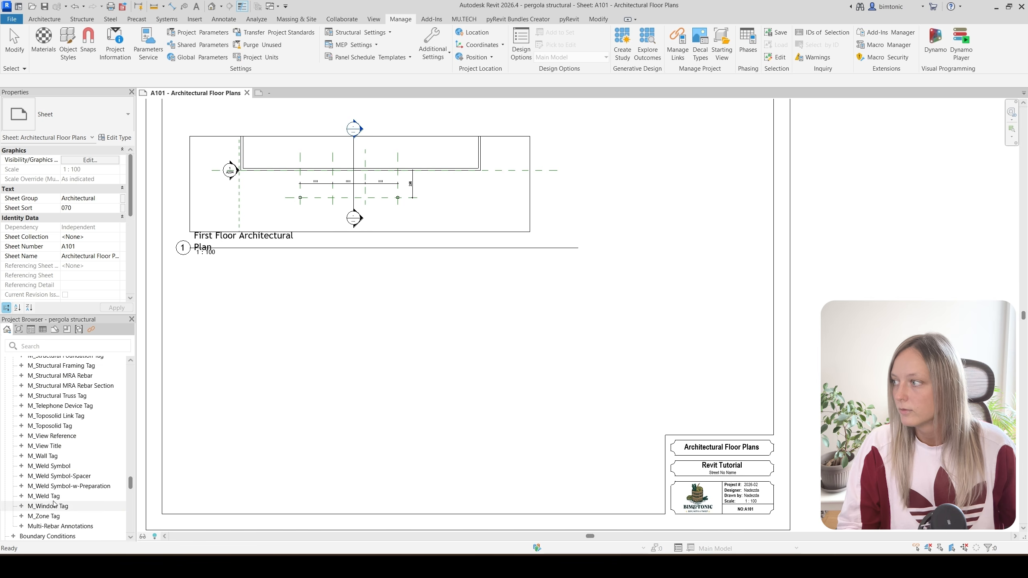
right_click(53, 447)
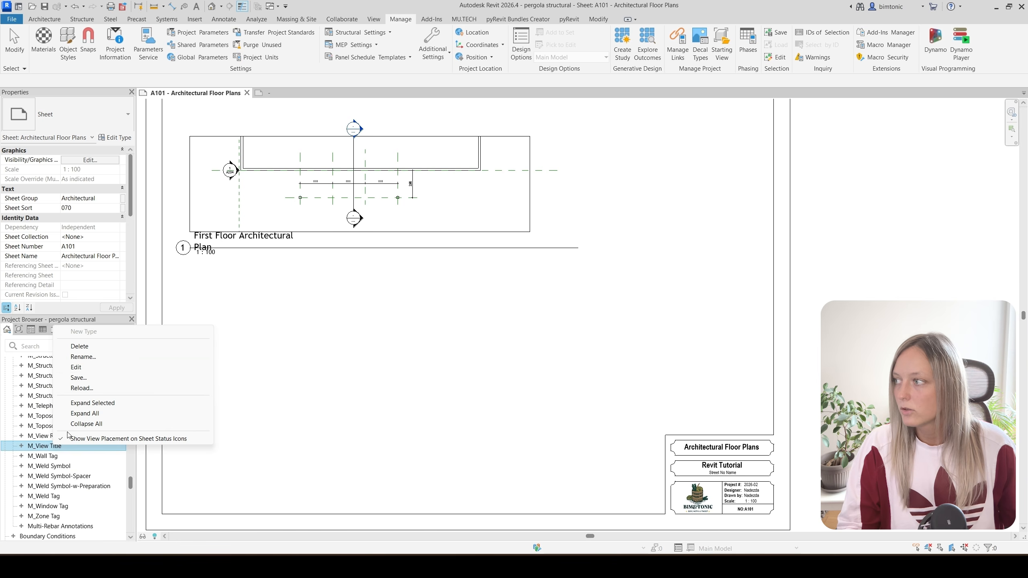
click(81, 369)
- Widen the View Name label box to nearly three times its width so long view names fit on one line
scroll(384, 389, down, 2)
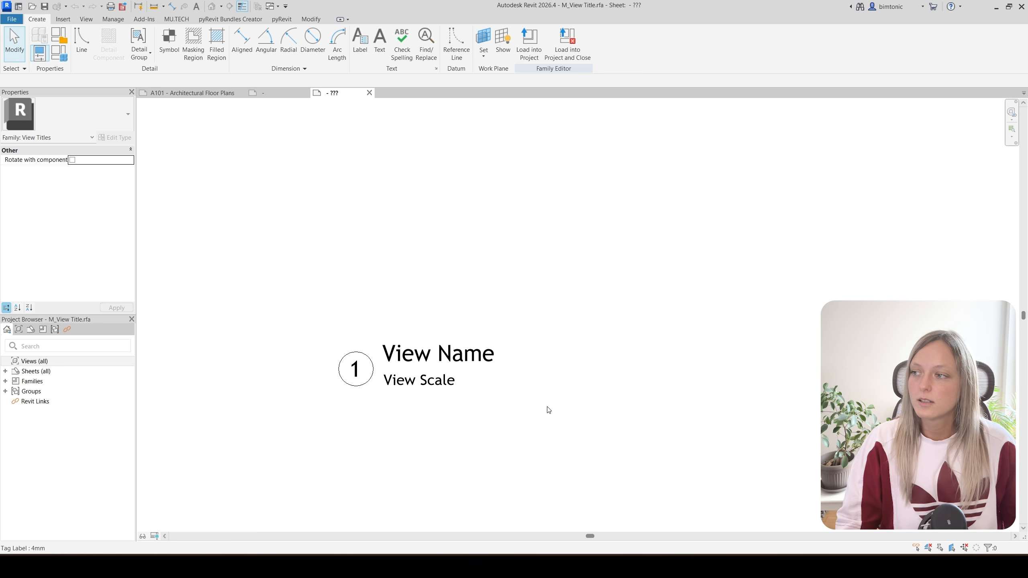
middle_drag(555, 400, 430, 387)
click(317, 358)
scroll(318, 360, down, 3)
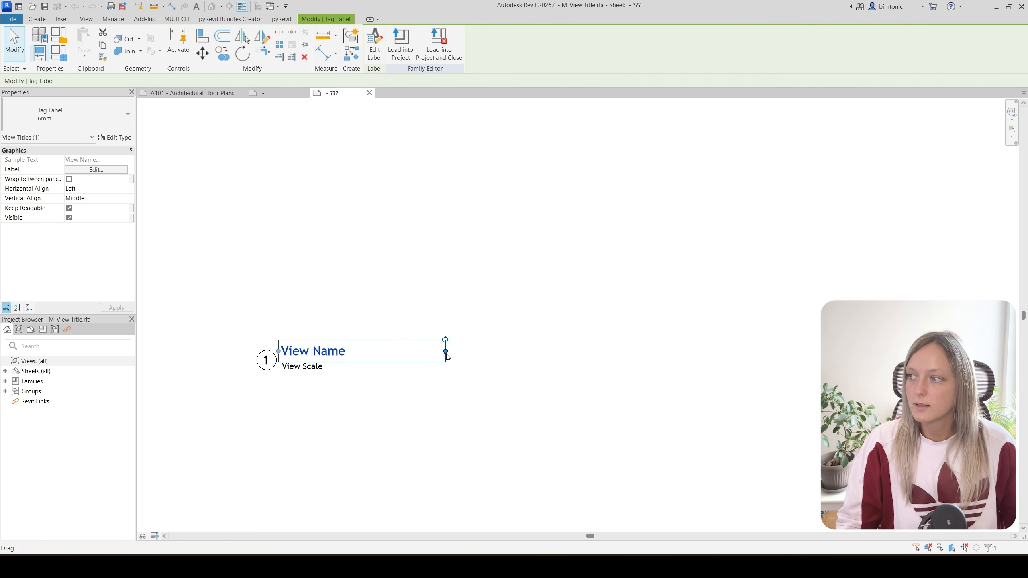
drag(446, 352, 763, 351)
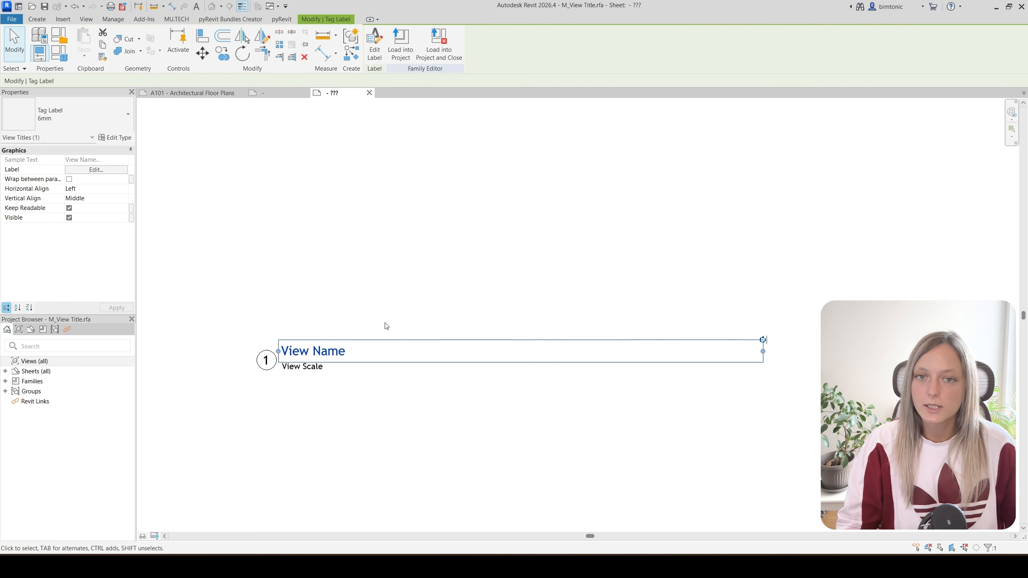
- Load the edited view title family into pergola structural.rvt, overwriting the existing version
click(400, 52)
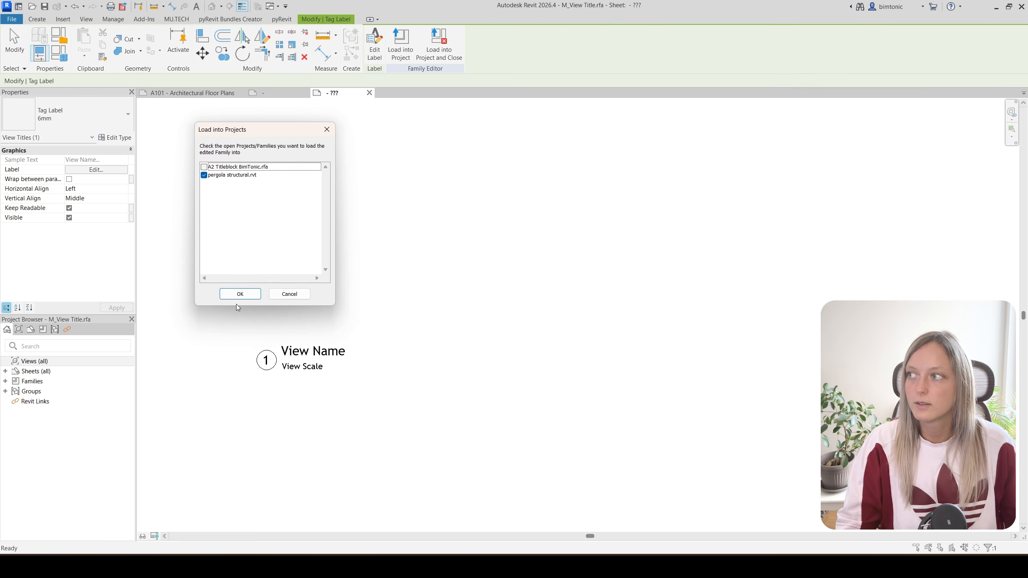
click(240, 293)
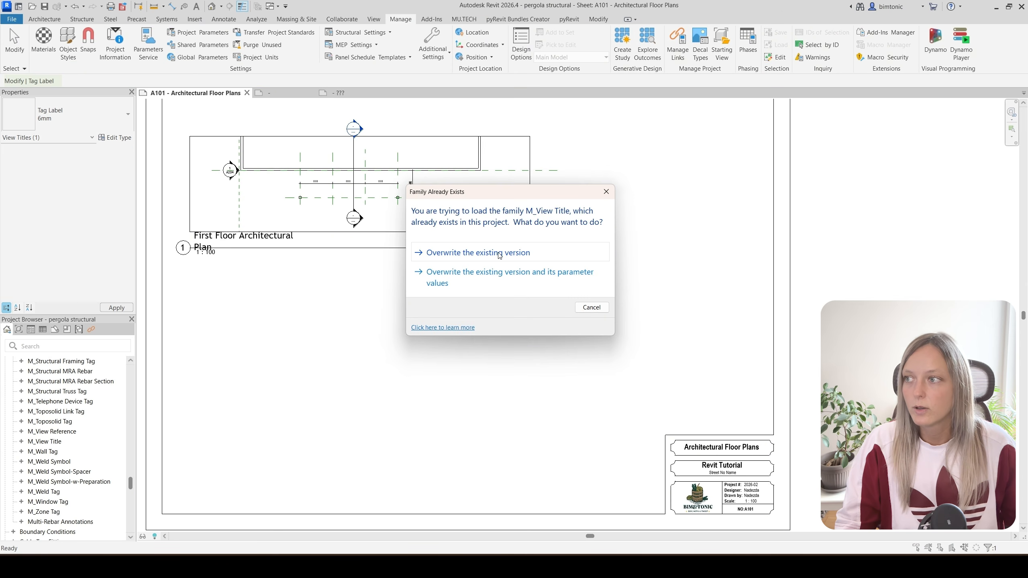
click(500, 256)
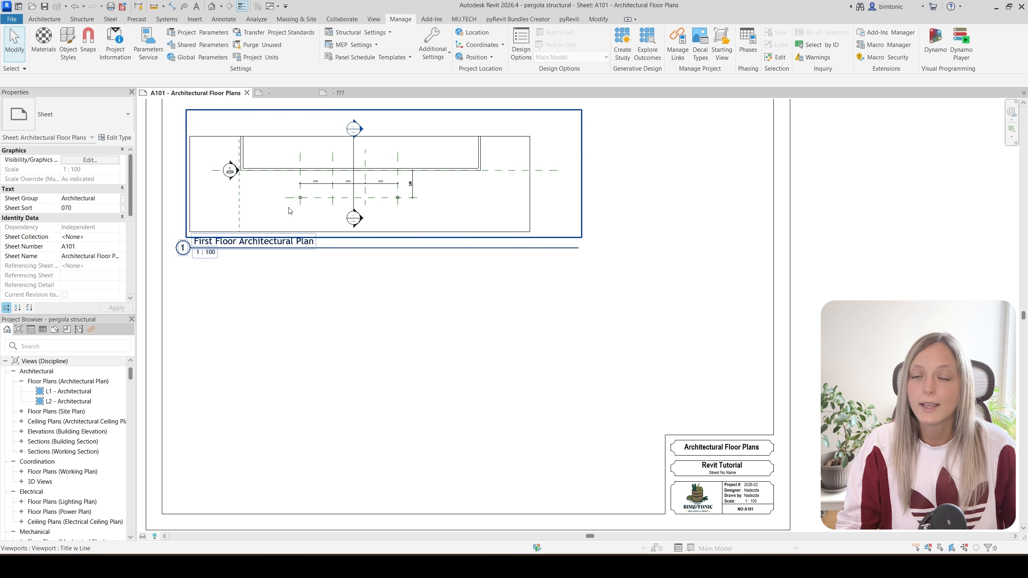
- Shorten the floor plan viewport's title line so it ends just past the view name
click(330, 184)
drag(577, 248, 339, 249)
click(264, 318)
- Set Seq. 1 - Revision 1 to be shown in the revision schedule of sheet A101
scroll(485, 441, down, 1)
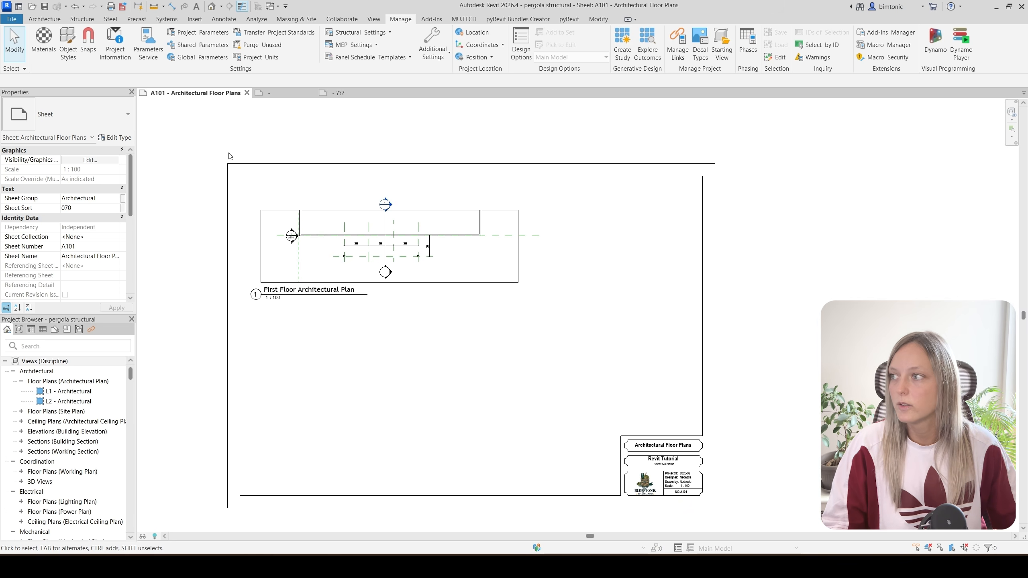
scroll(57, 253, down, 3)
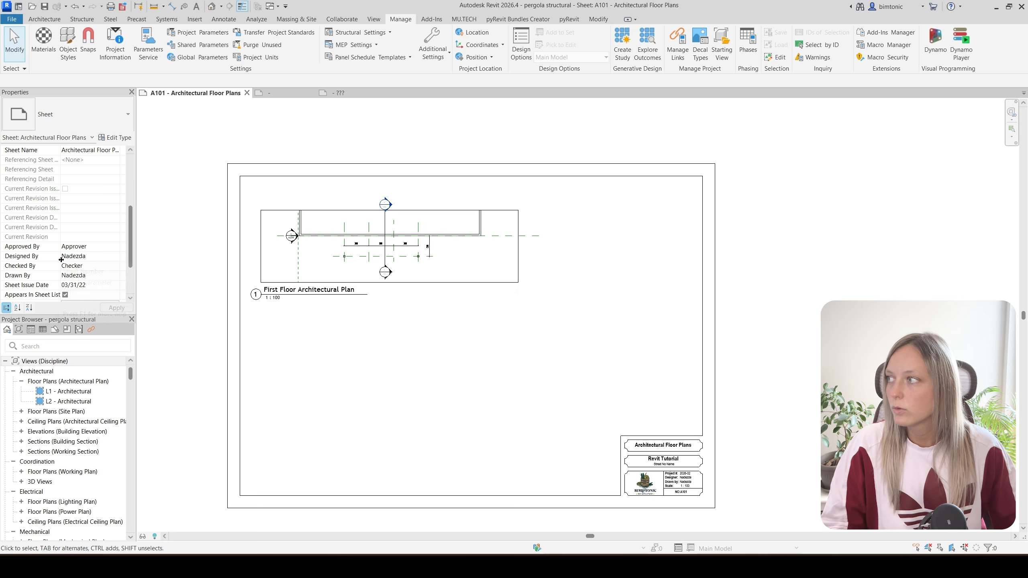
click(80, 248)
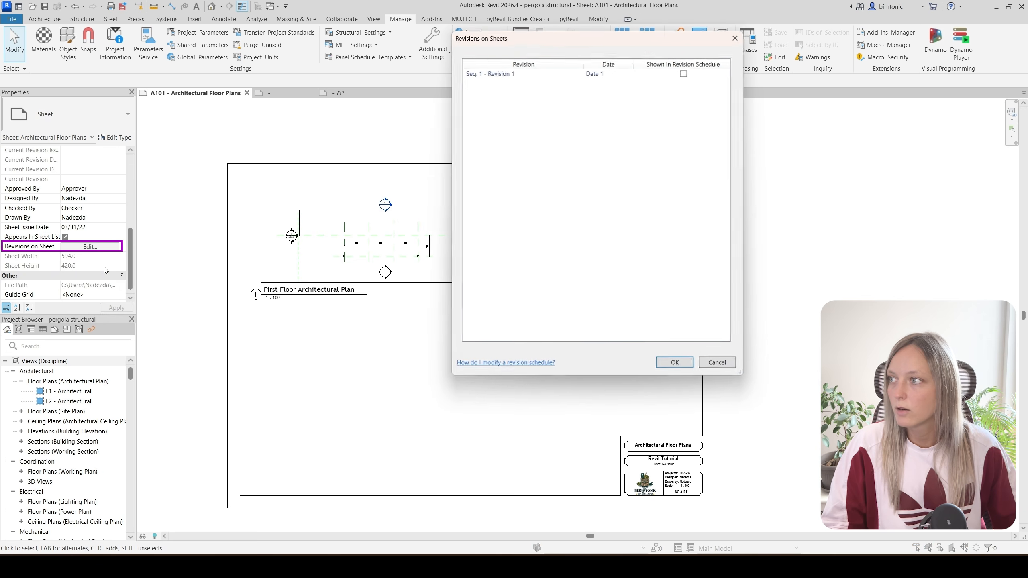
click(684, 73)
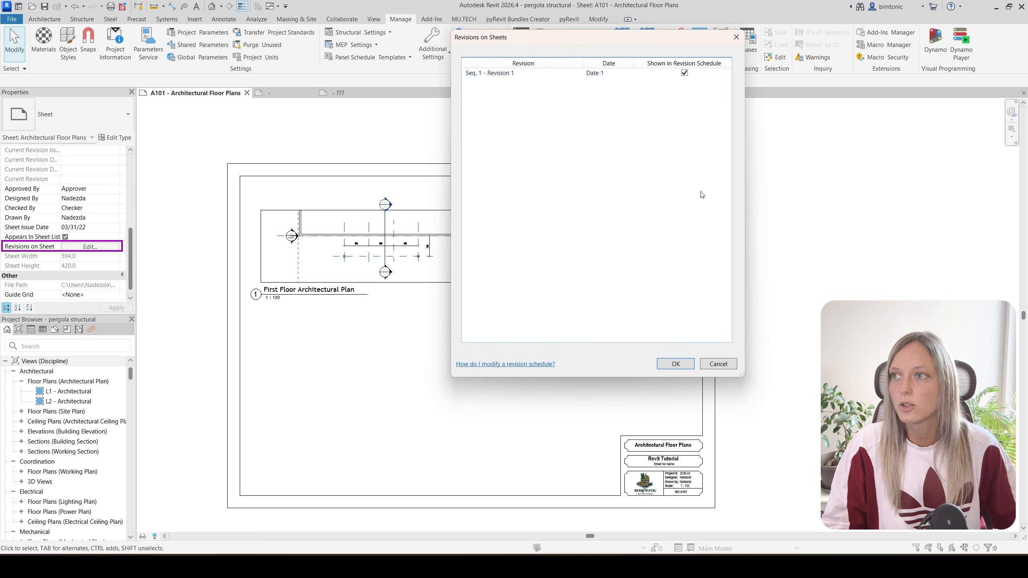
click(675, 364)
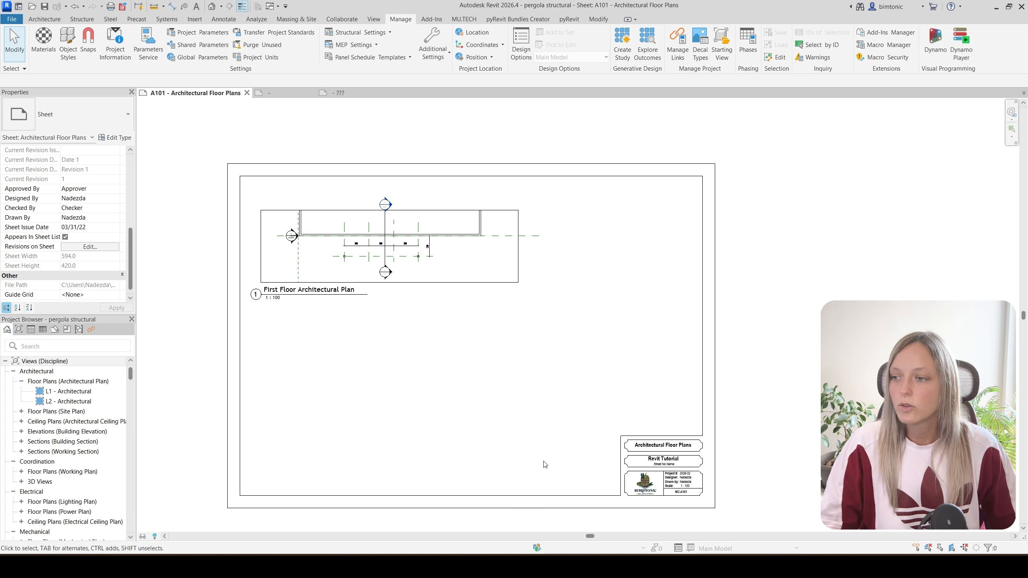
- Start a revision schedule in the A2 Titleblock BimTonic family and remove Revision Sequence from its scheduled fields
scroll(625, 526, up, 2)
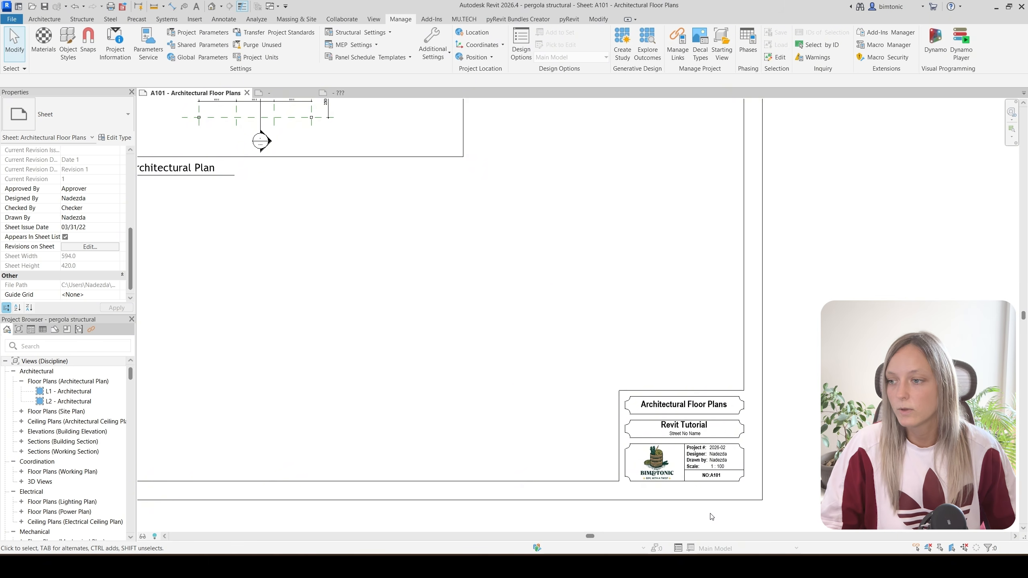
scroll(700, 515, up, 2)
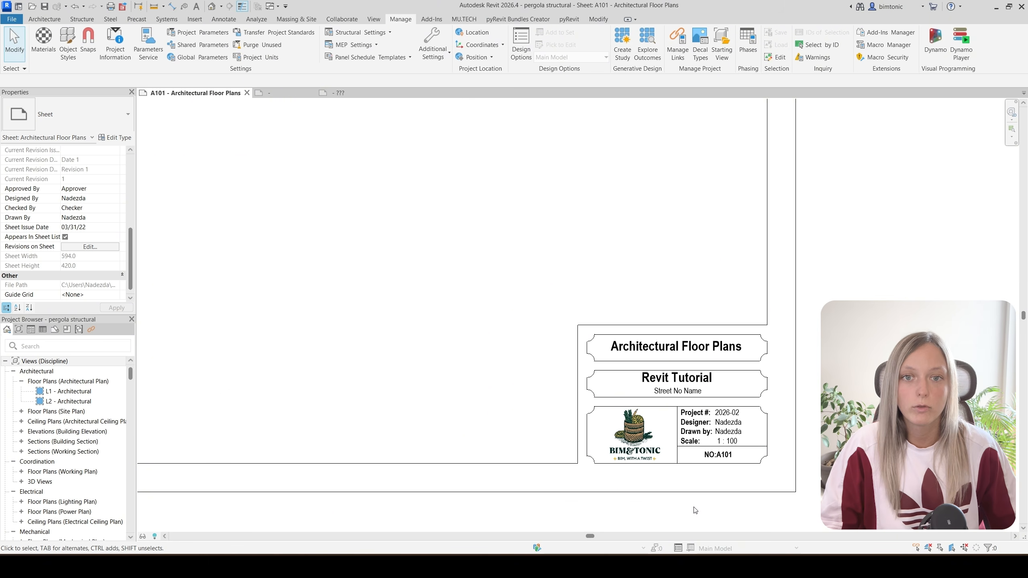
click(299, 94)
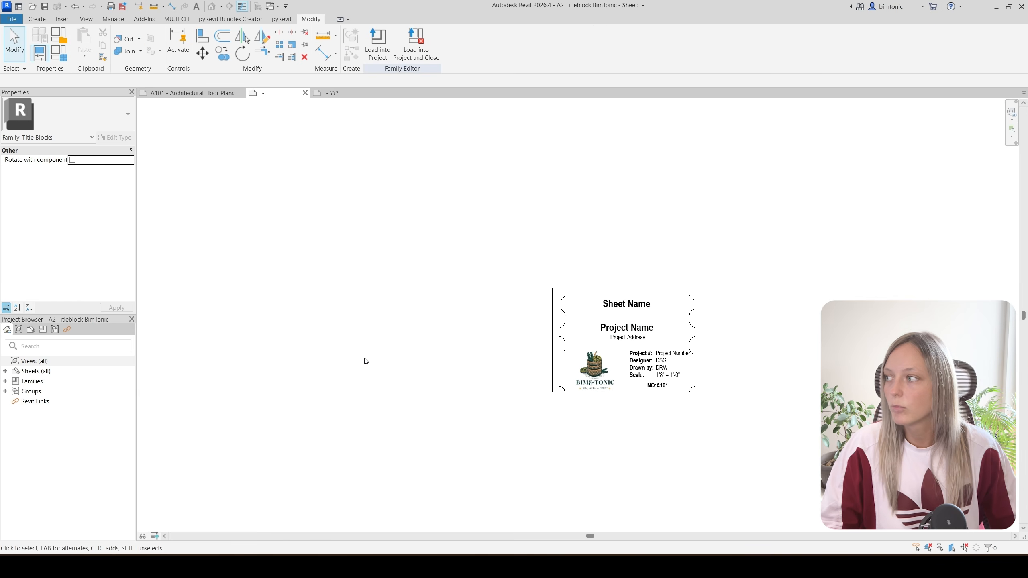
middle_drag(364, 356, 400, 417)
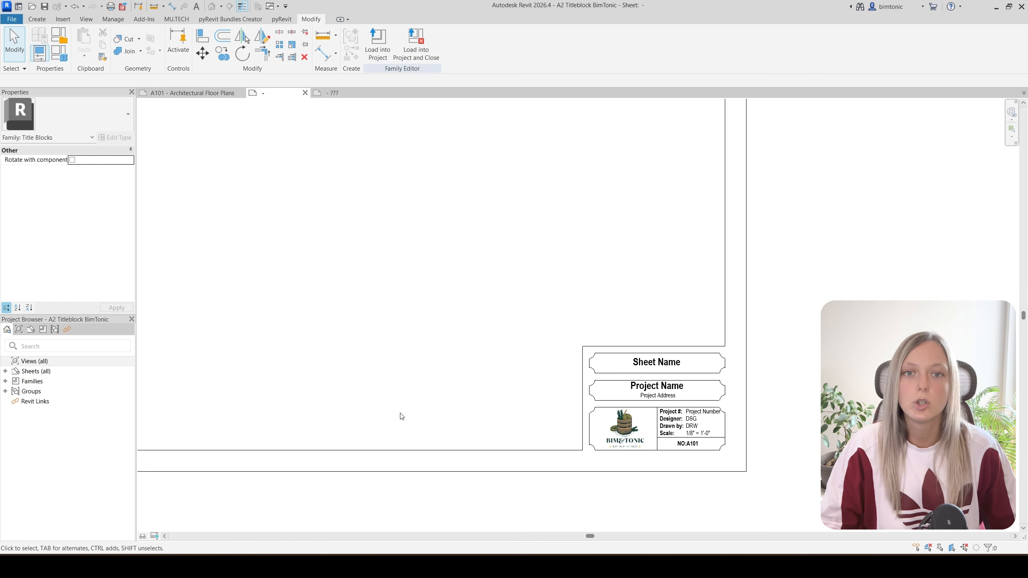
click(37, 18)
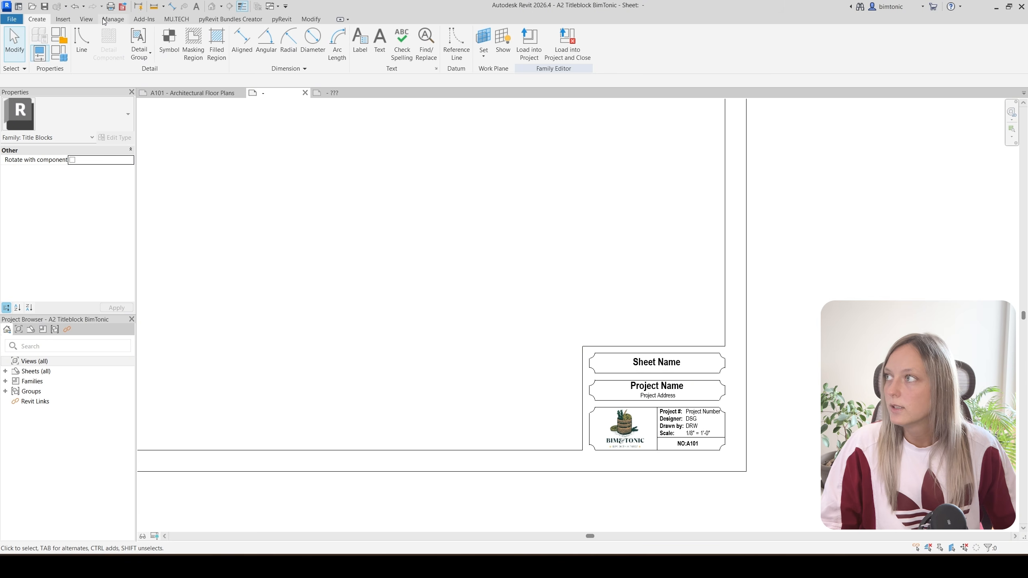
click(85, 19)
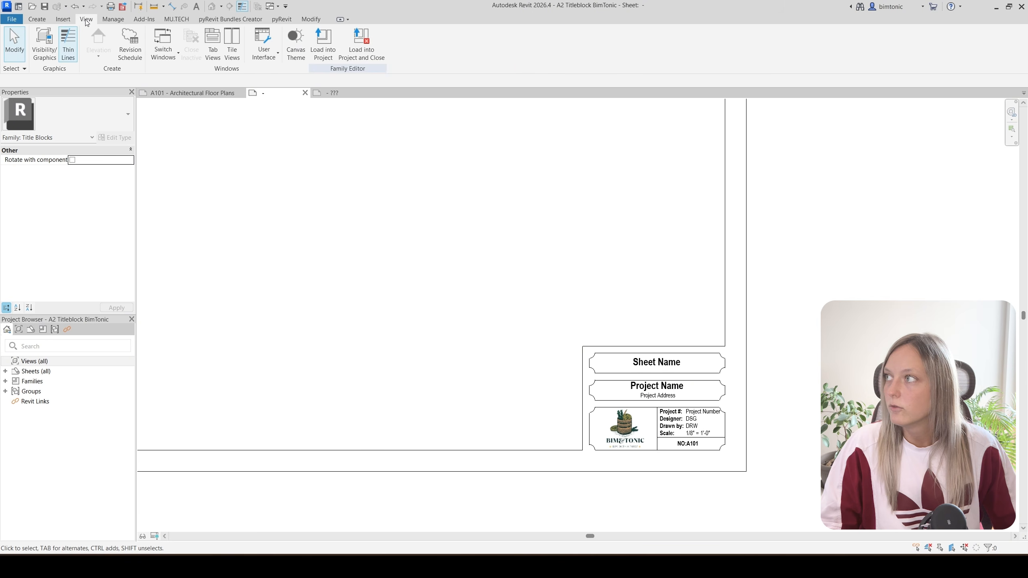
click(127, 59)
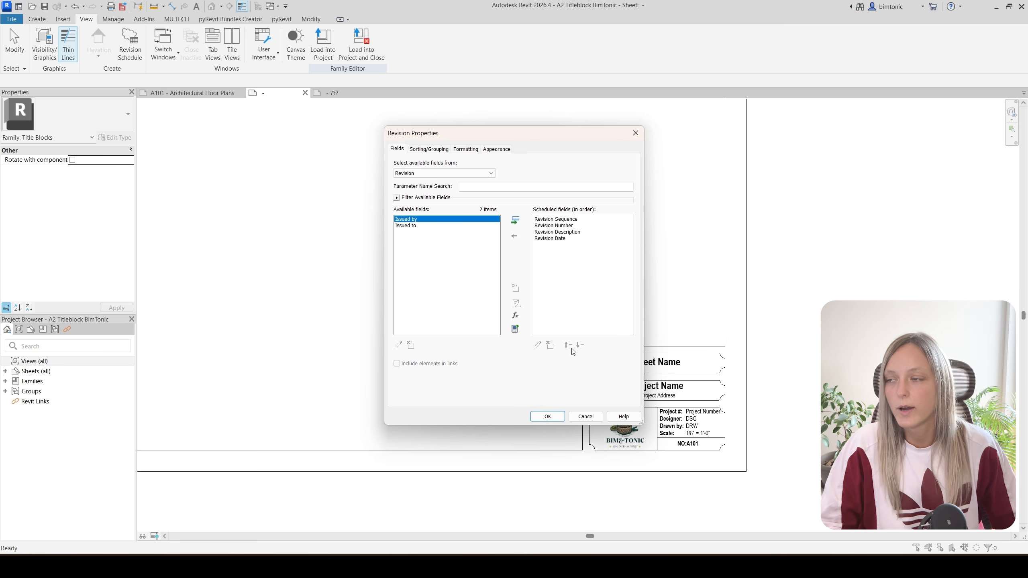
click(570, 219)
click(515, 235)
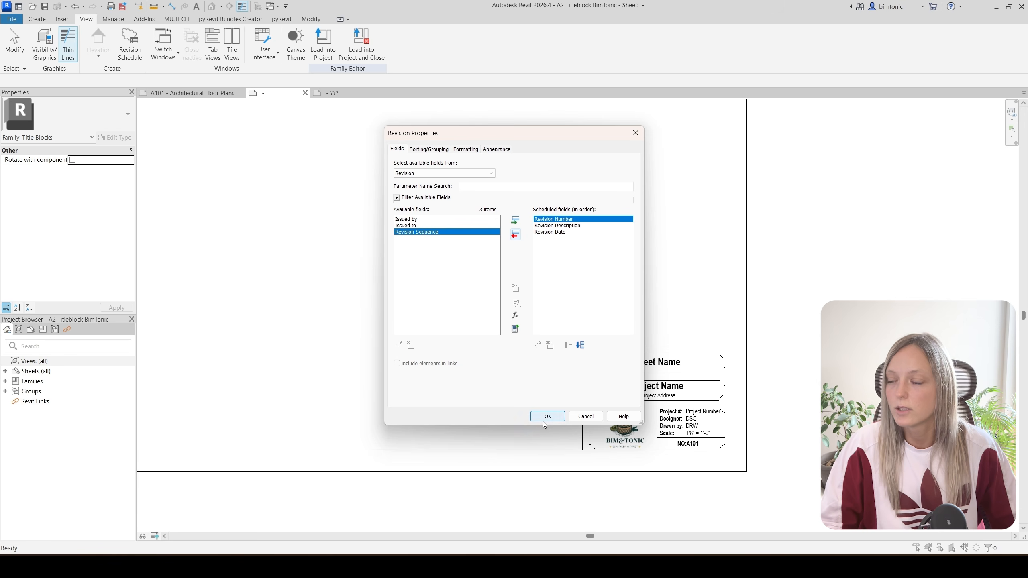
- Reorder the scheduled fields to put Revision Date first, and create the revision schedule
click(563, 233)
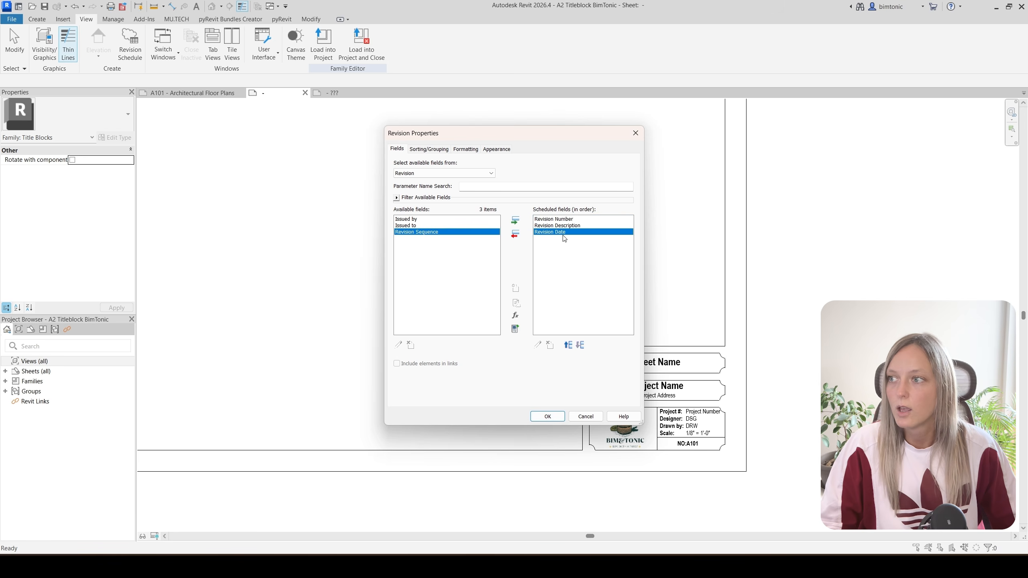
click(569, 346)
click(569, 346)
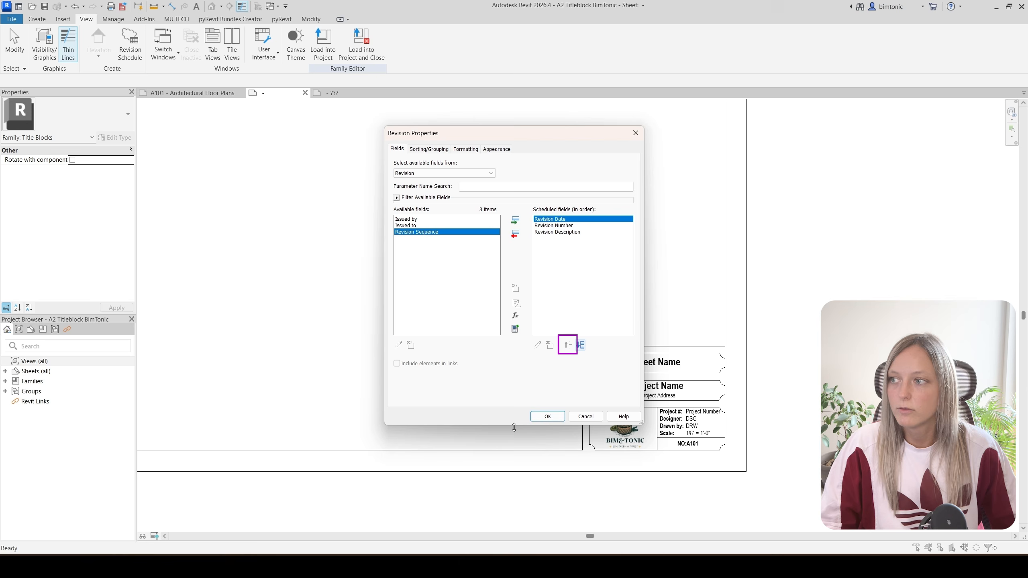
click(547, 417)
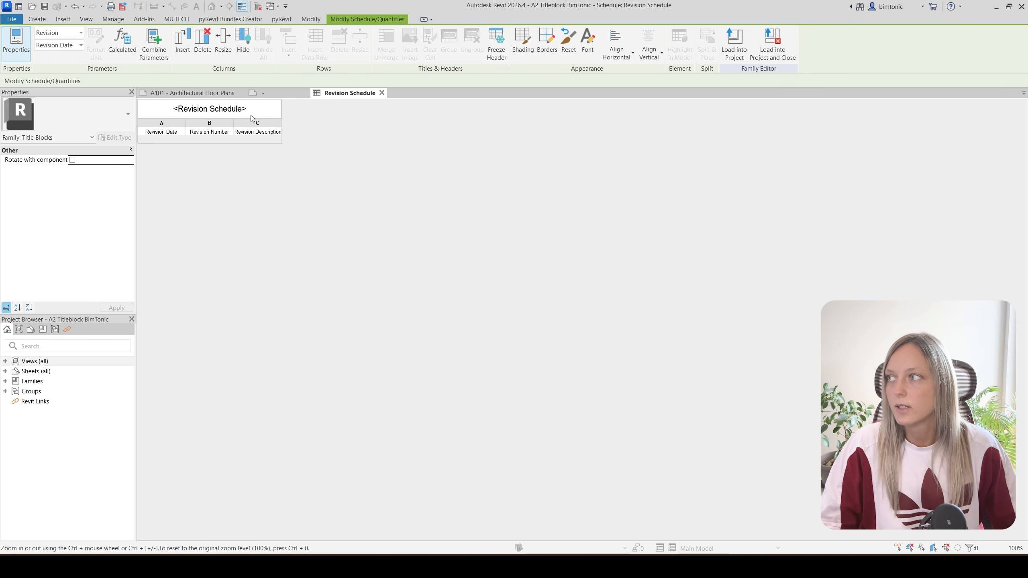
- Place the Revision Schedule on the title block sheet, just above the Sheet Name box
click(267, 93)
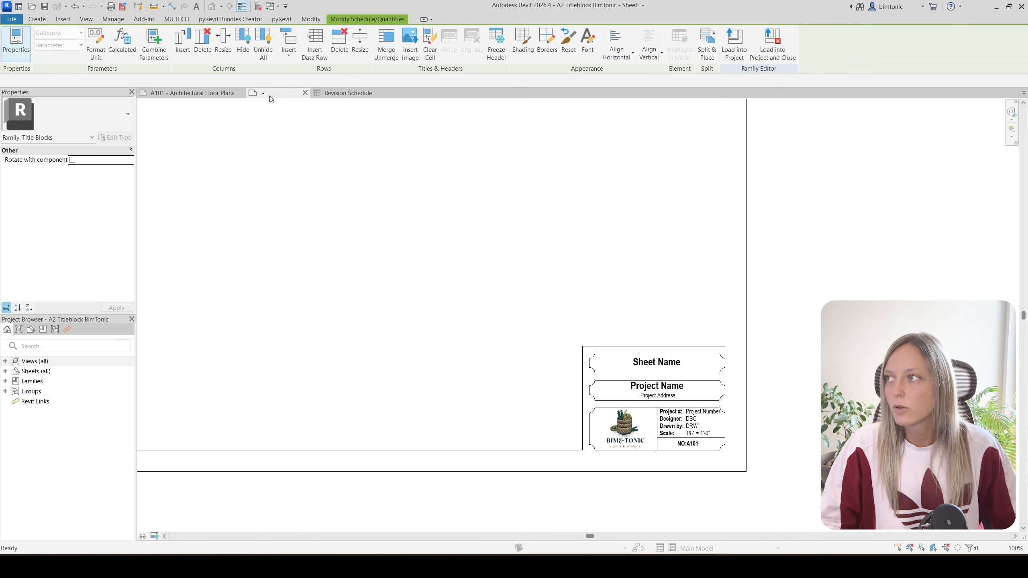
click(6, 361)
click(13, 371)
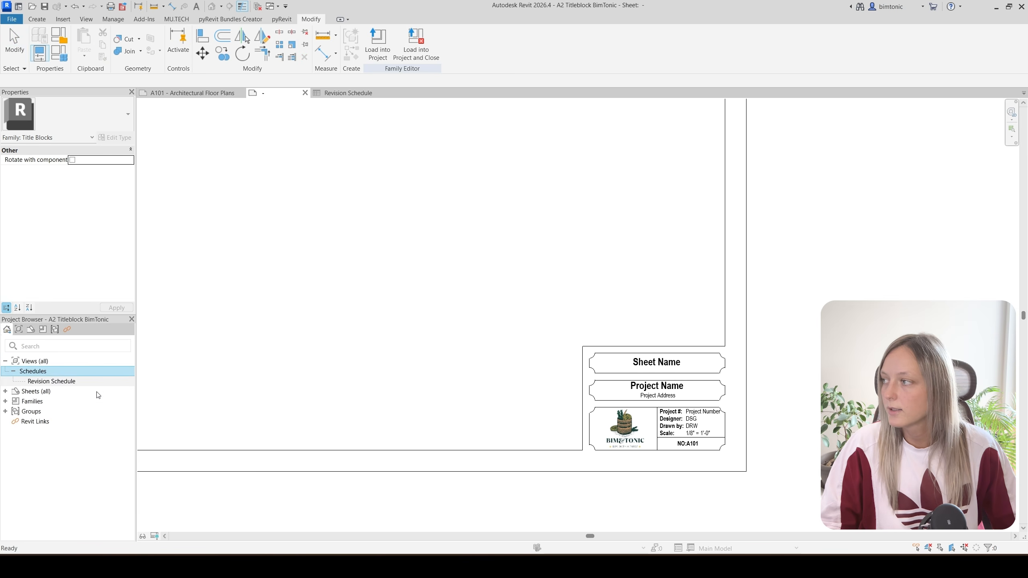
click(52, 382)
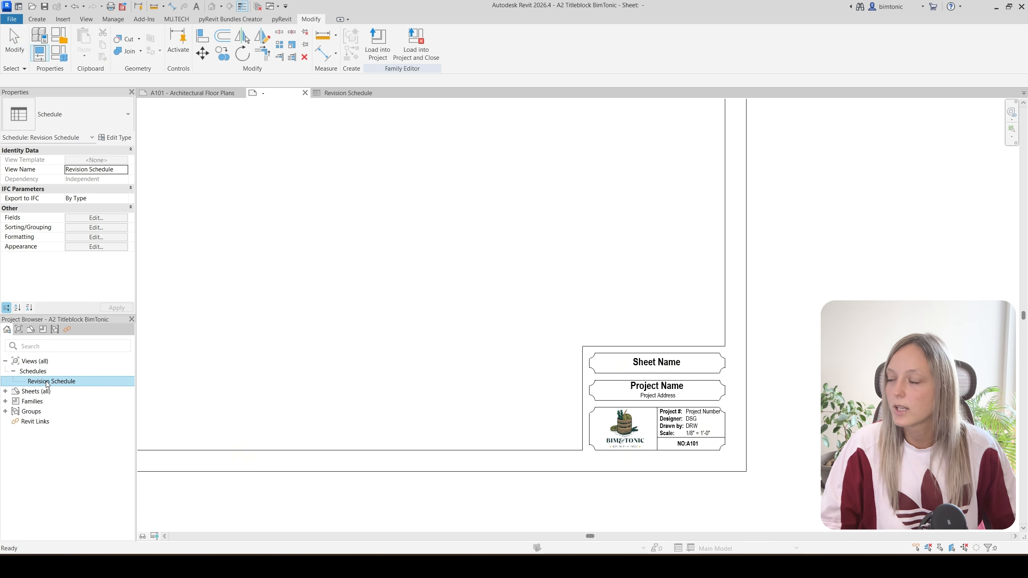
drag(47, 384, 648, 272)
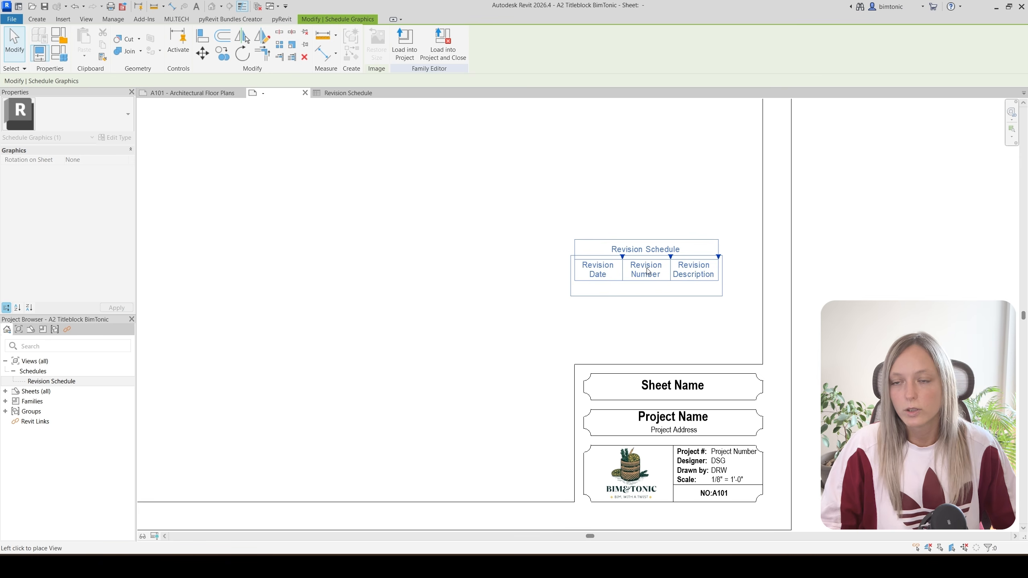
click(647, 302)
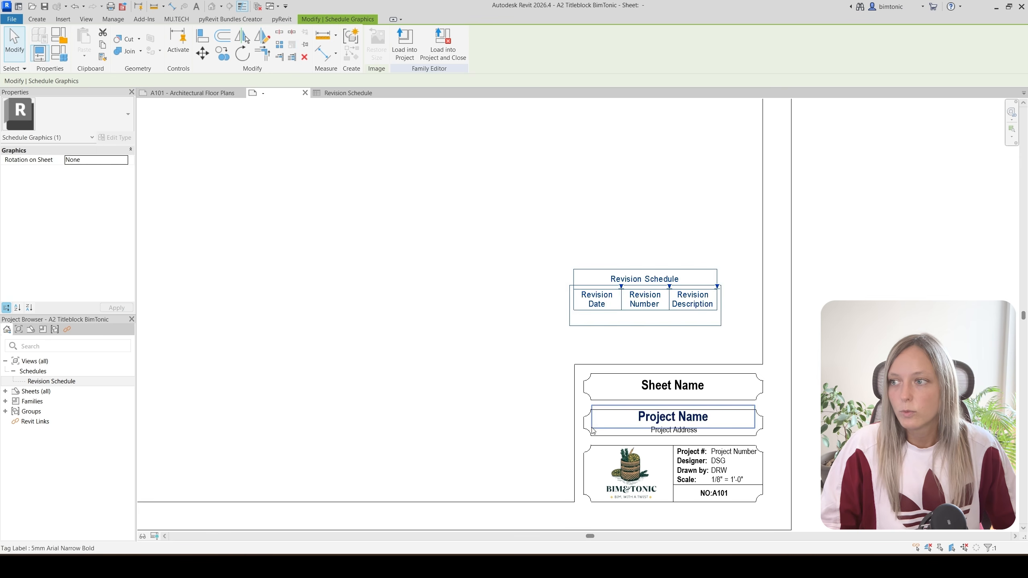
click(628, 338)
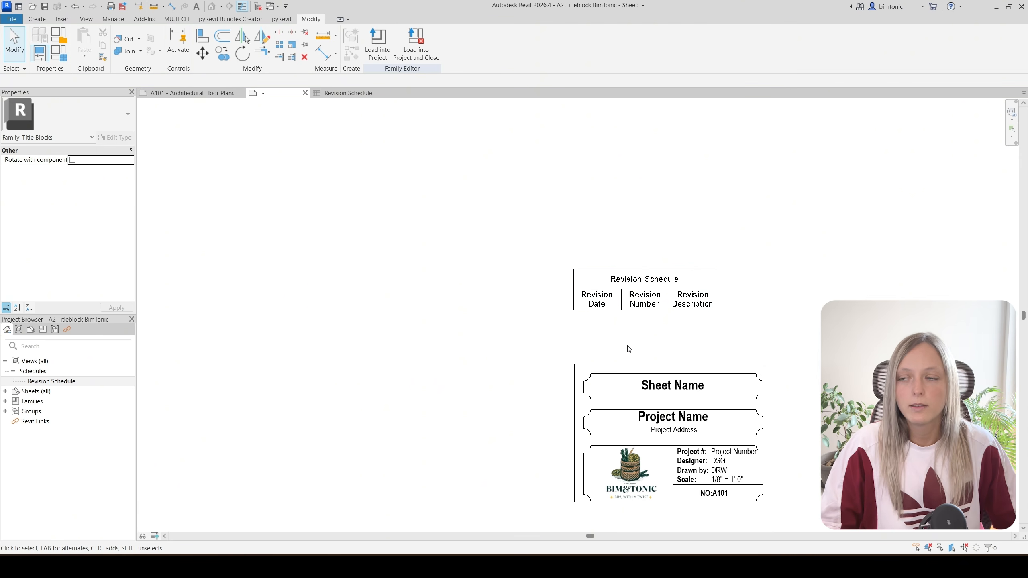
- Nudge the placed revision schedule upward to leave more space above the Sheet Name box
click(646, 311)
key(Up)
key(Up)
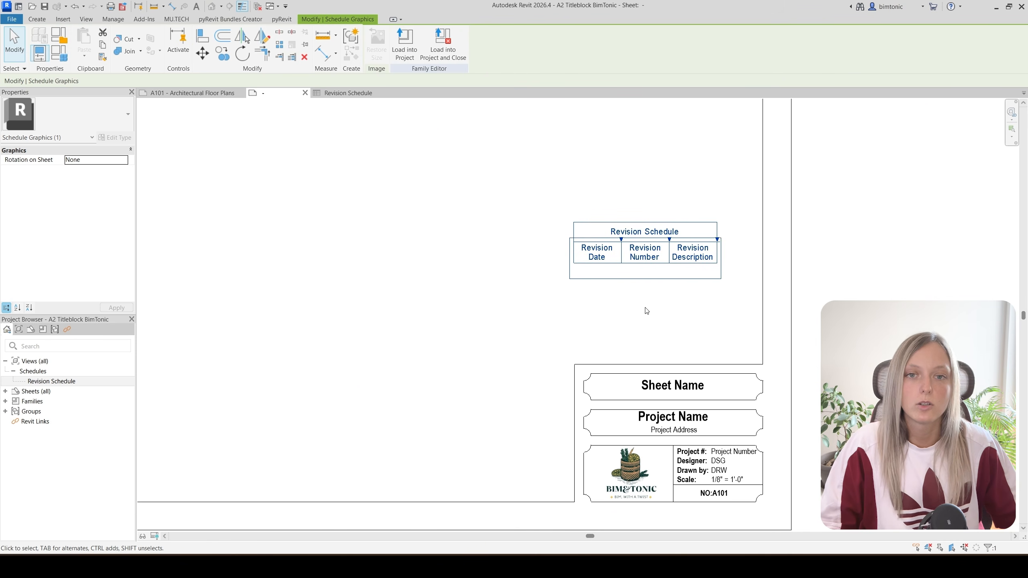
- Widen the three columns of the placed revision schedule so each header fits on a single line
click(646, 310)
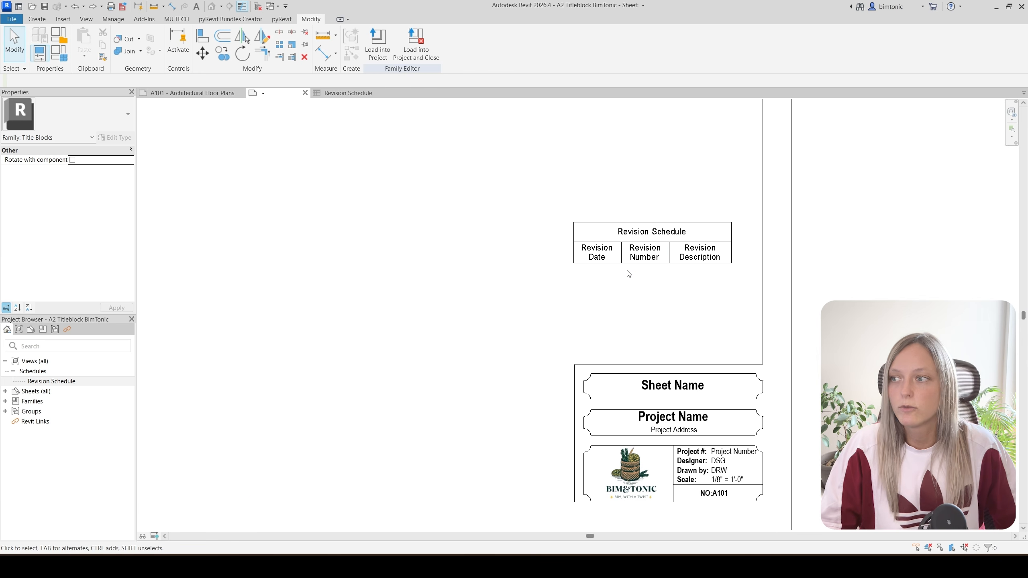
click(642, 257)
drag(621, 239, 702, 239)
drag(764, 239, 781, 238)
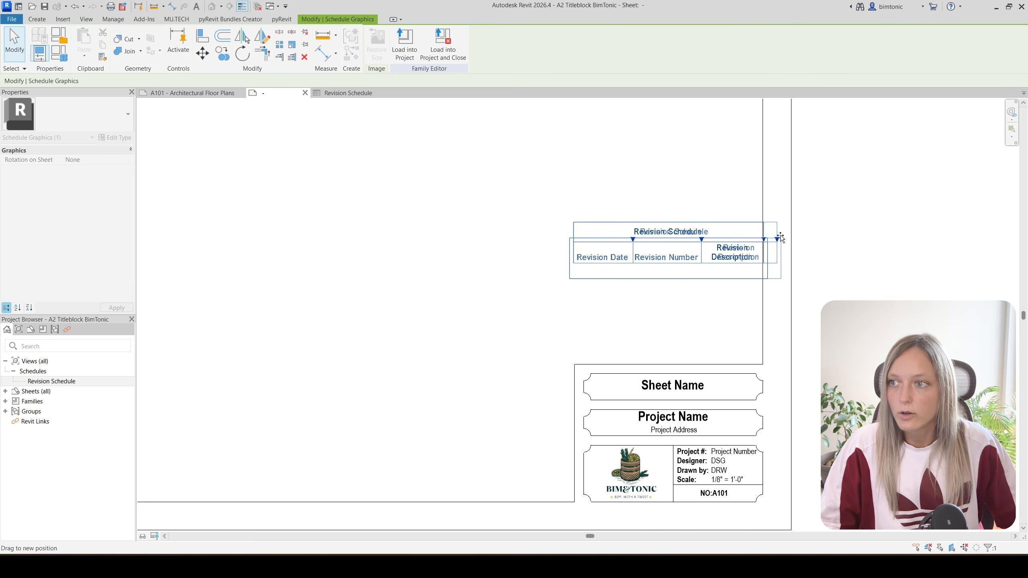
drag(781, 237, 786, 237)
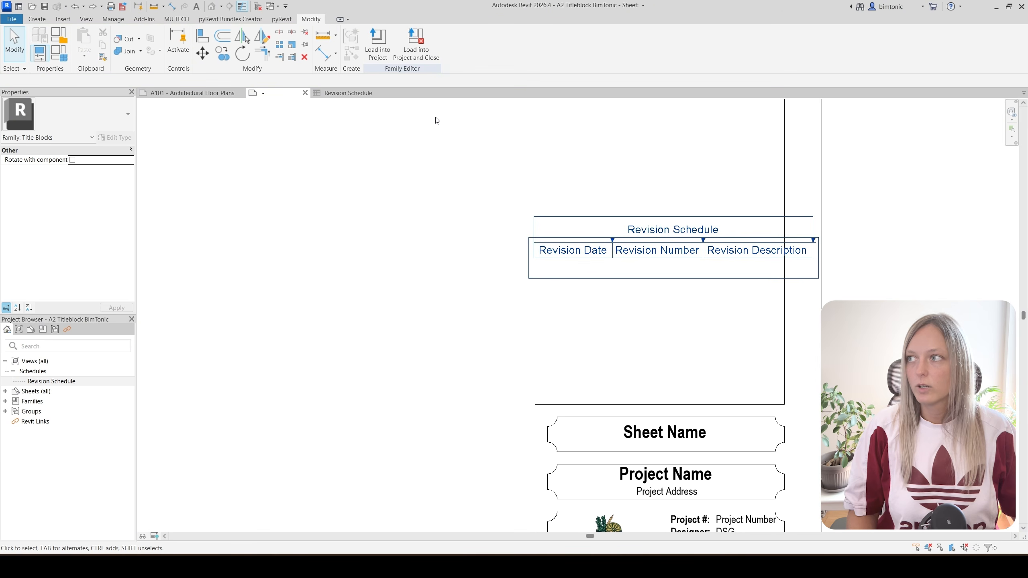
- Set the revision schedule's title text to 3mm Arial Narrow Bold in its appearance properties
double_click(631, 259)
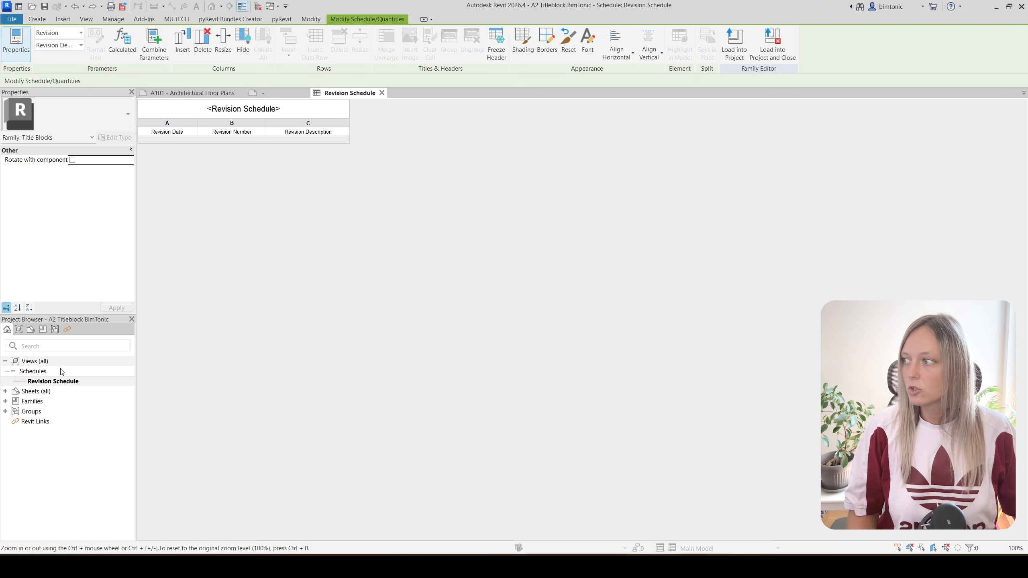
click(55, 382)
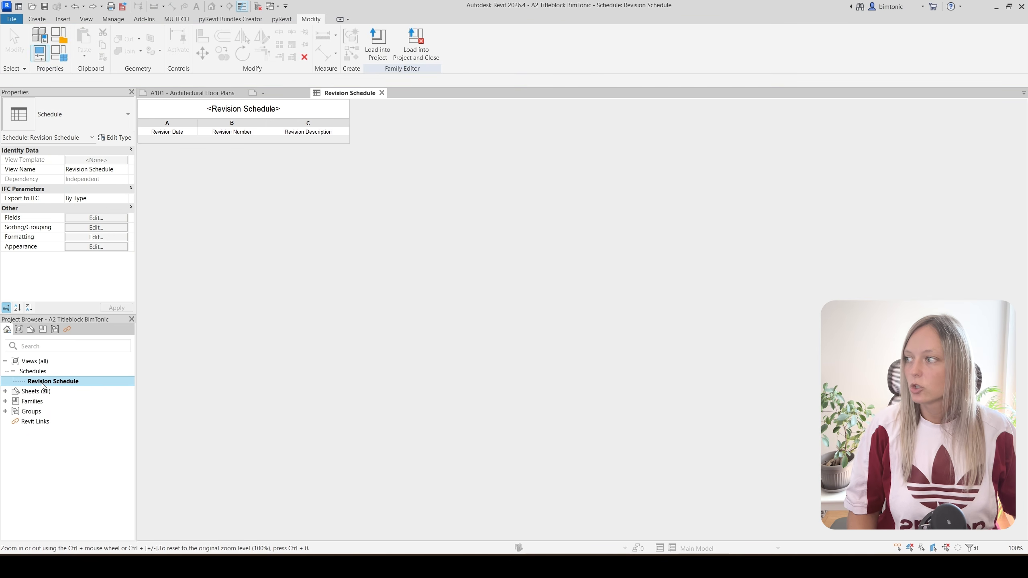
click(85, 248)
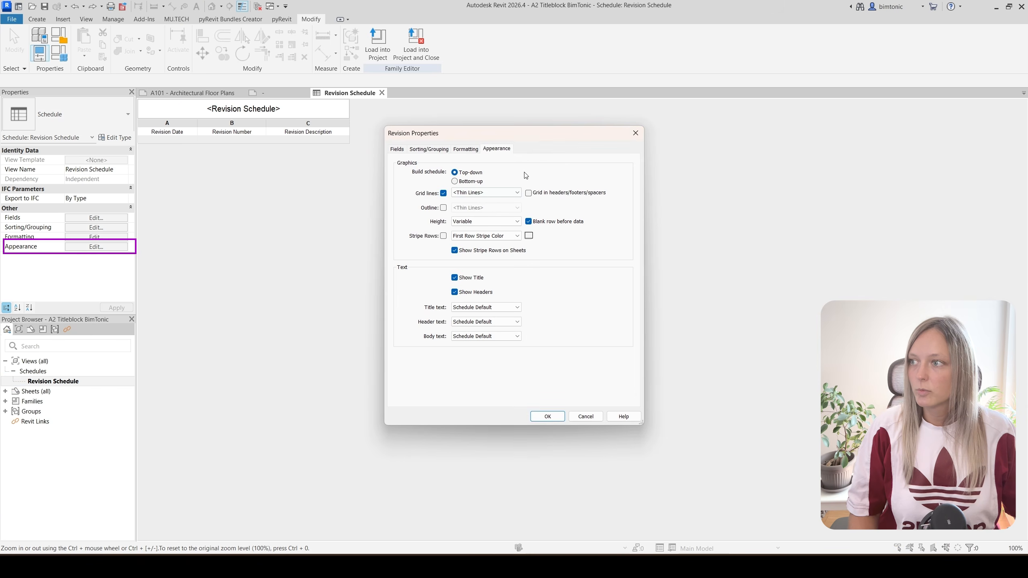
click(476, 308)
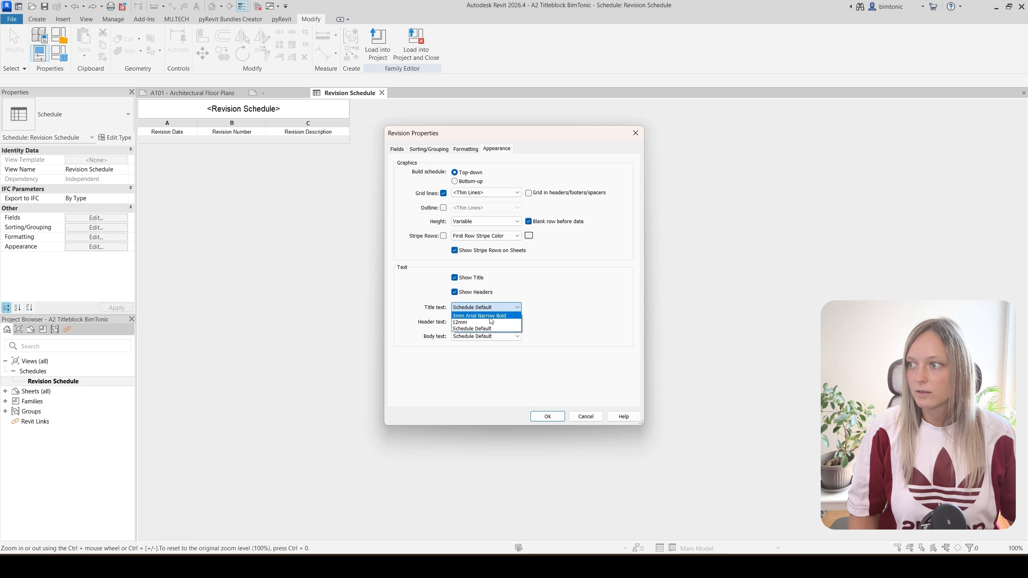
click(491, 317)
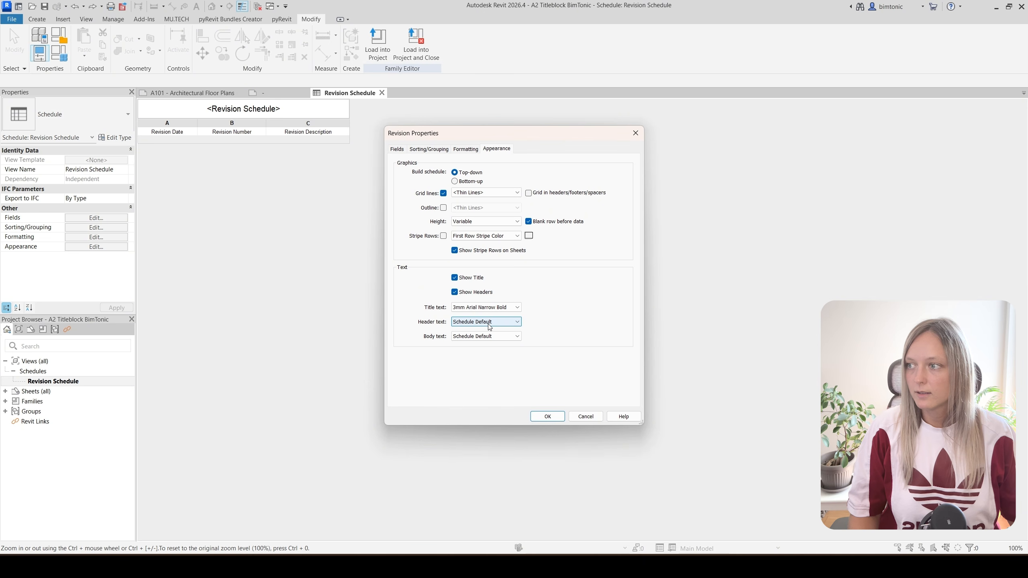
click(489, 324)
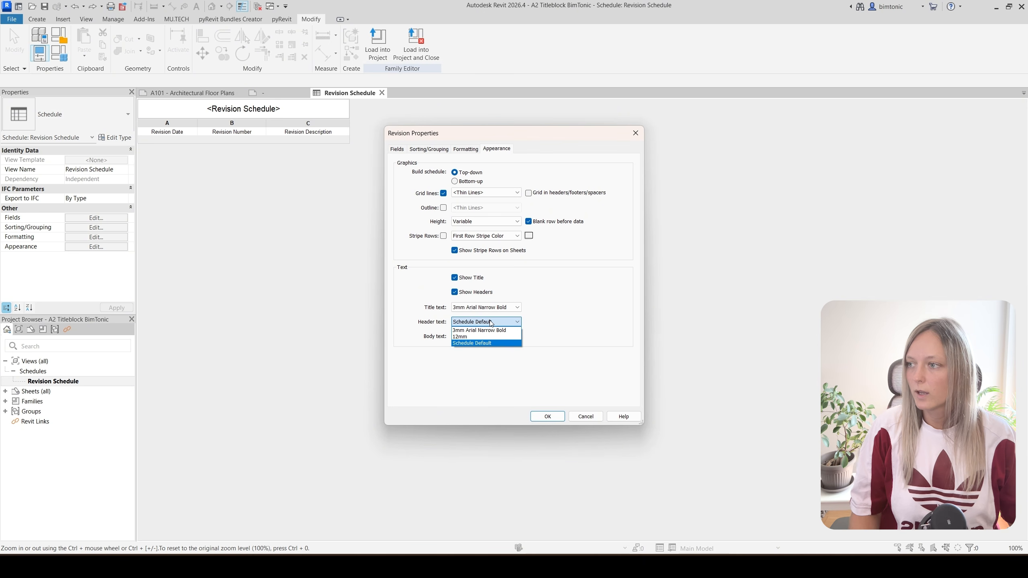
click(491, 323)
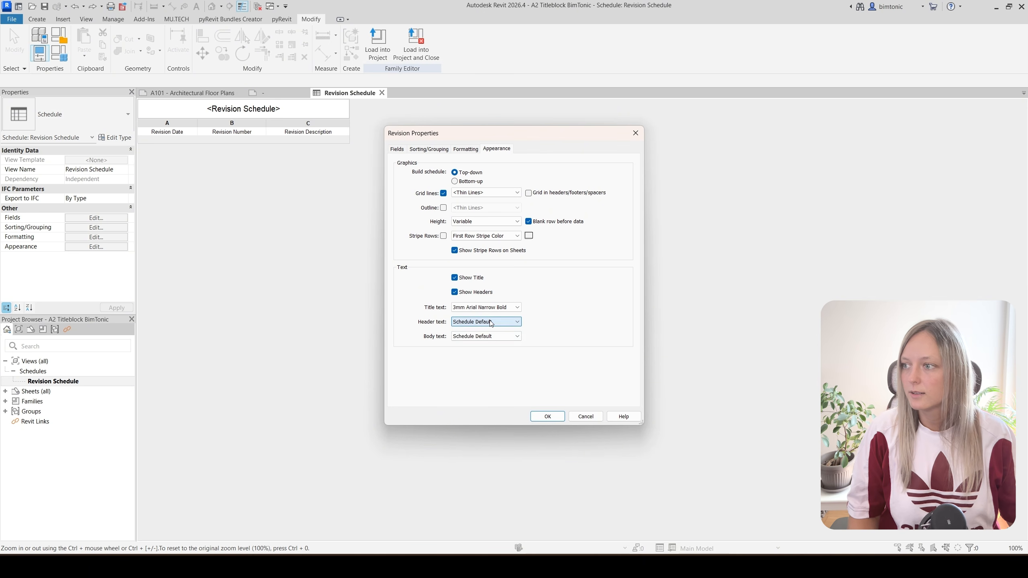
click(546, 416)
- Duplicate the 3mm Arial Narrow Bold text type on the title block sheet as 3mm Arial Narrow and turn off Bold
click(275, 93)
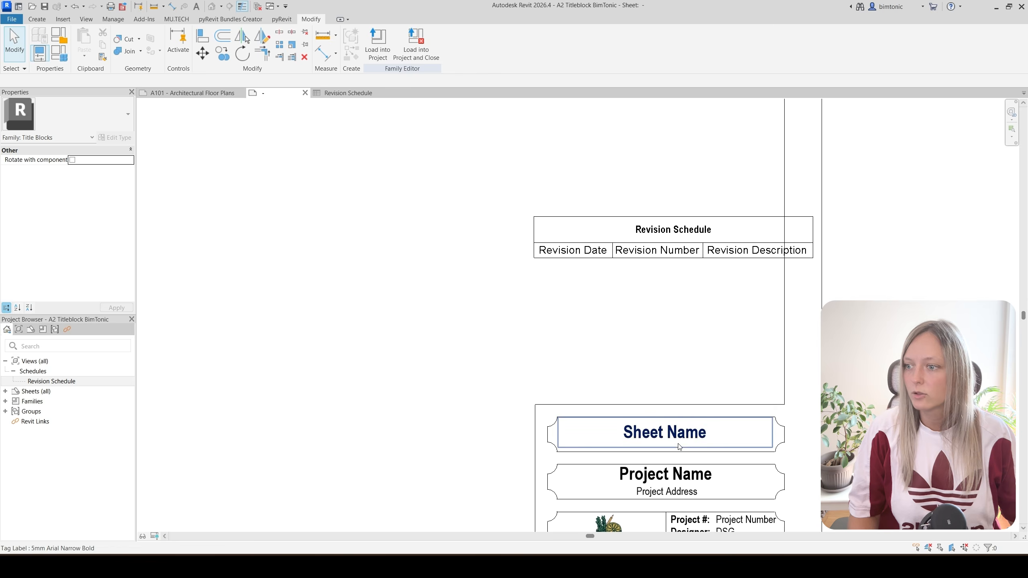
click(45, 19)
click(379, 41)
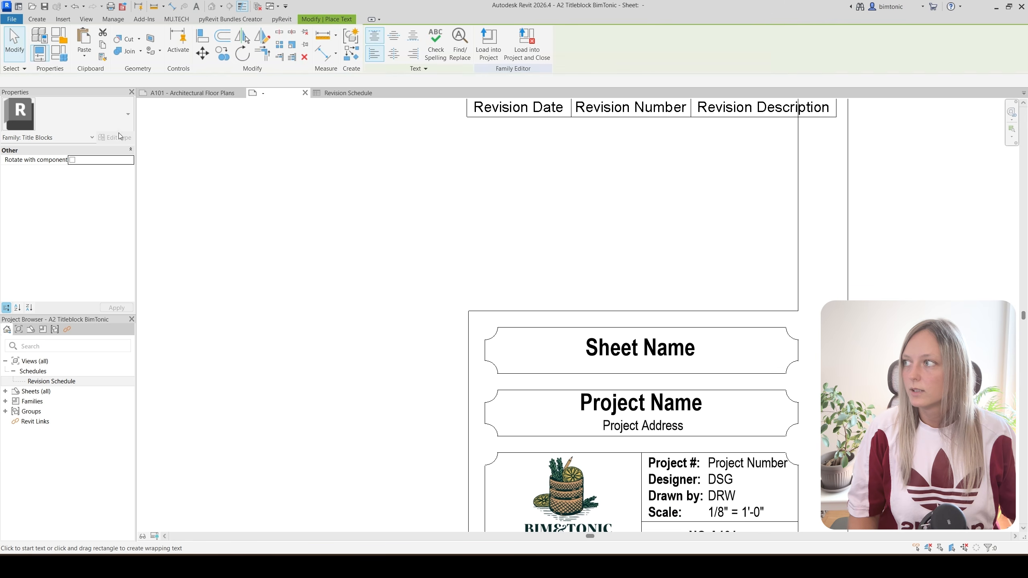
click(116, 138)
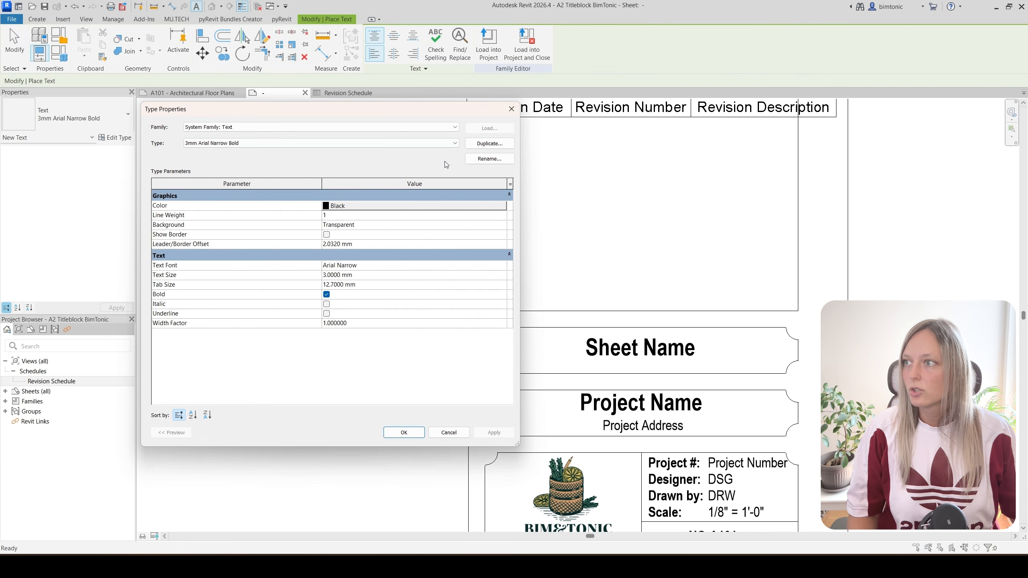
click(501, 148)
click(369, 227)
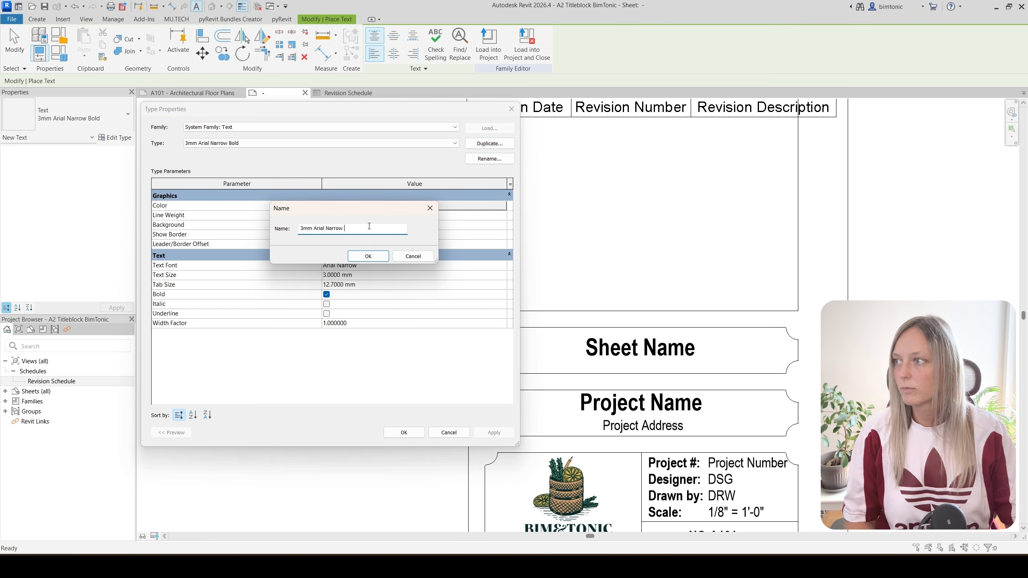
click(366, 256)
click(326, 294)
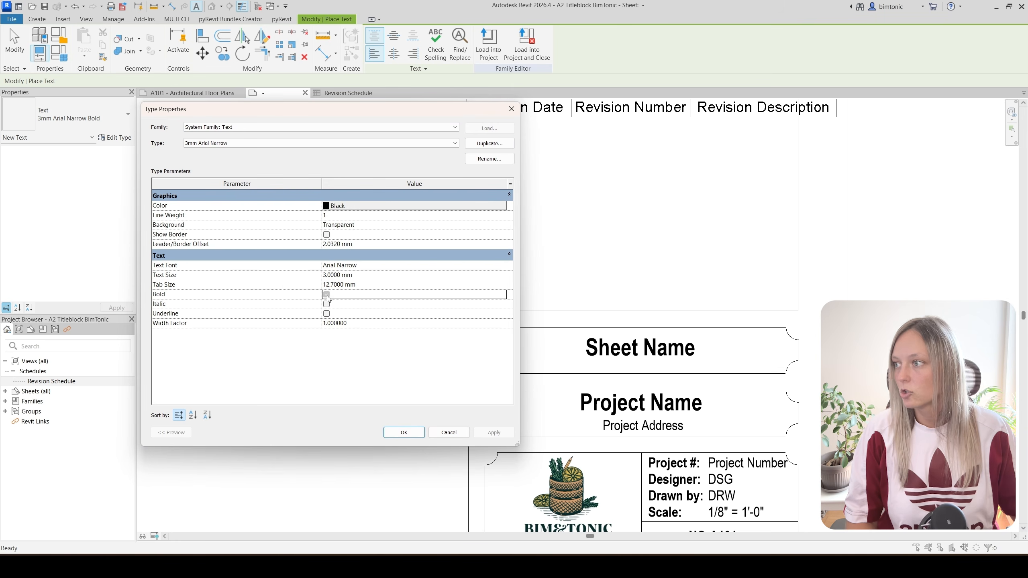
click(403, 432)
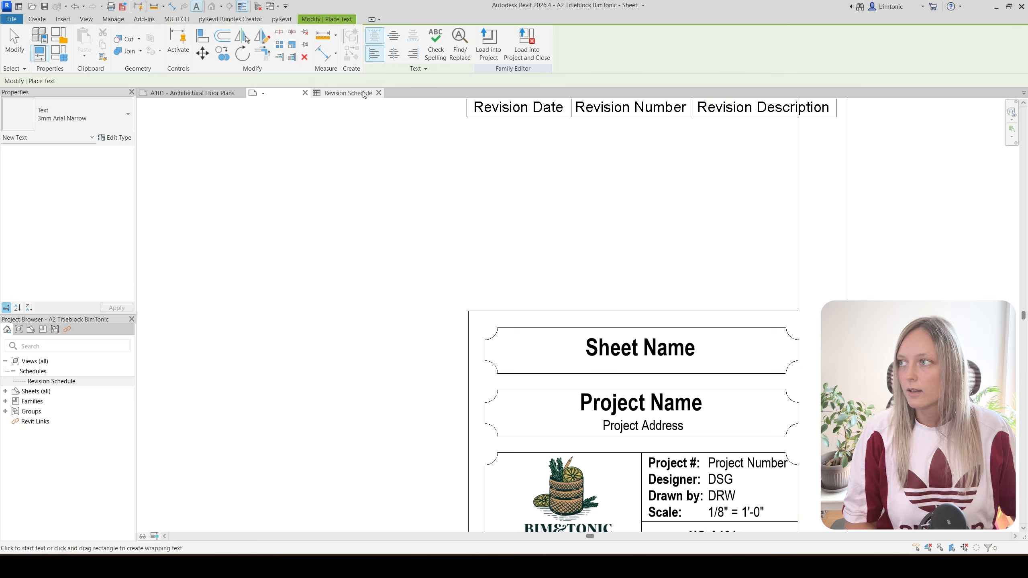
- Set the revision schedule's header text and body text to 3mm Arial Narrow
click(338, 93)
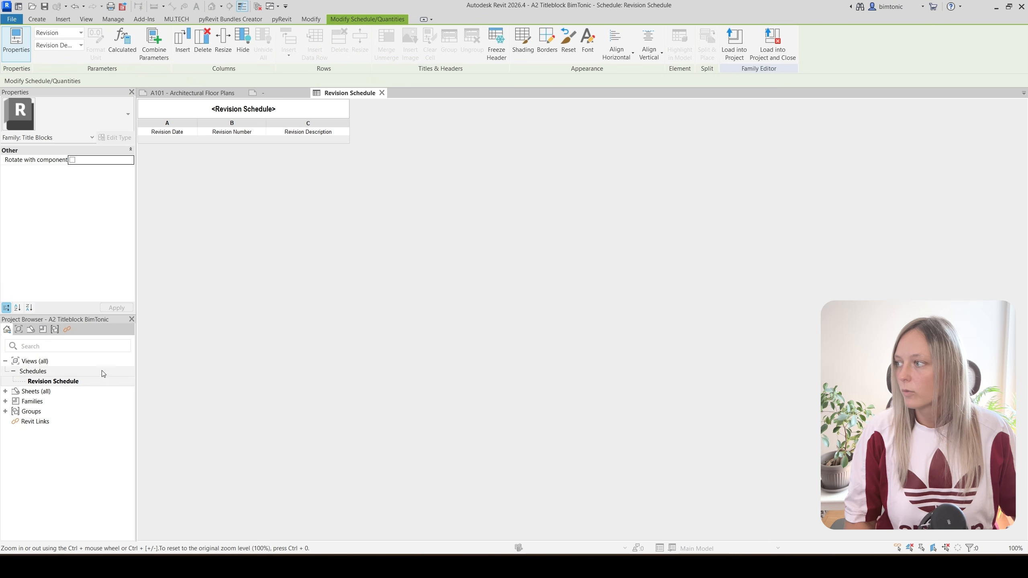
click(72, 384)
click(81, 247)
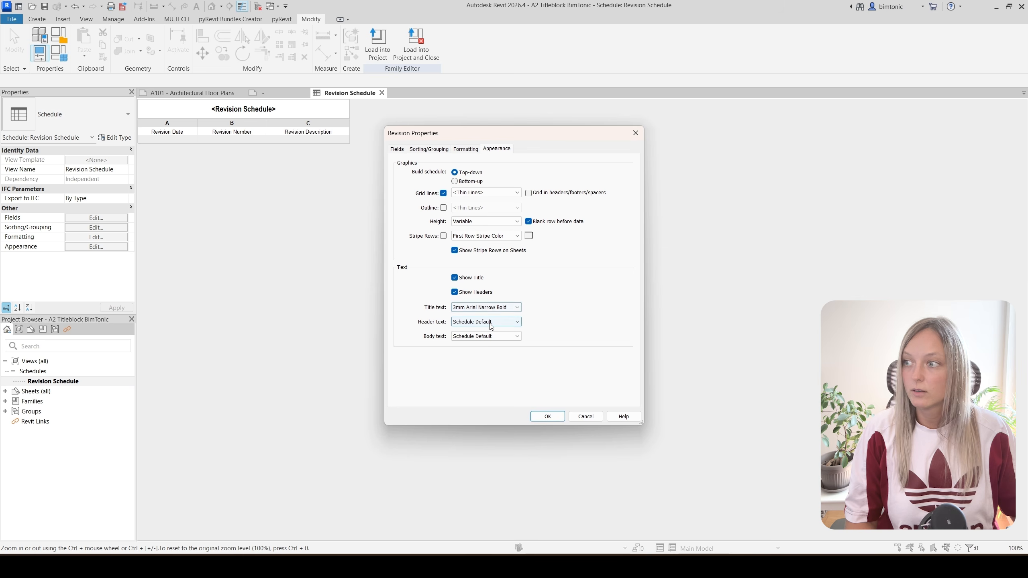
click(490, 324)
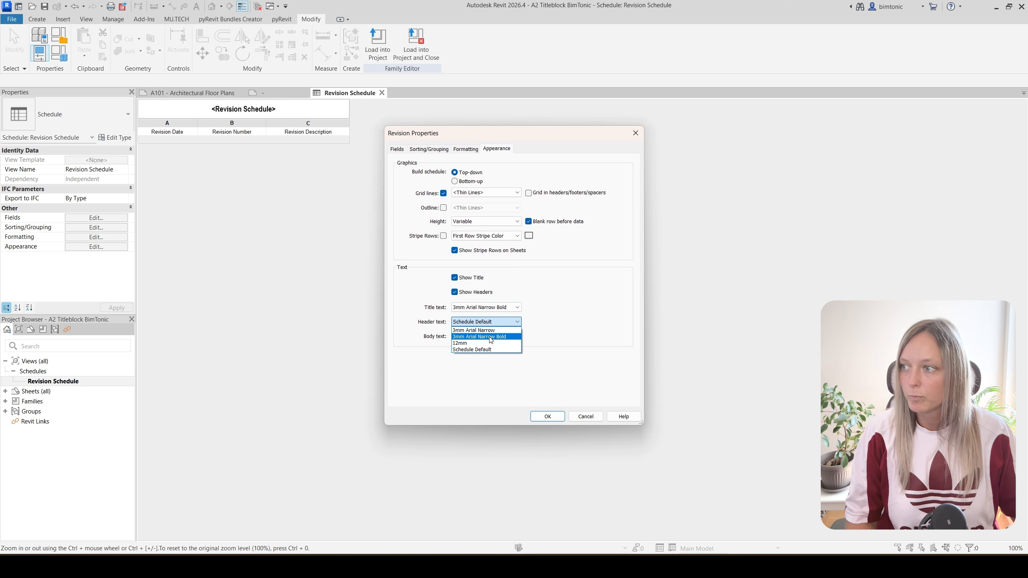
click(490, 330)
click(490, 336)
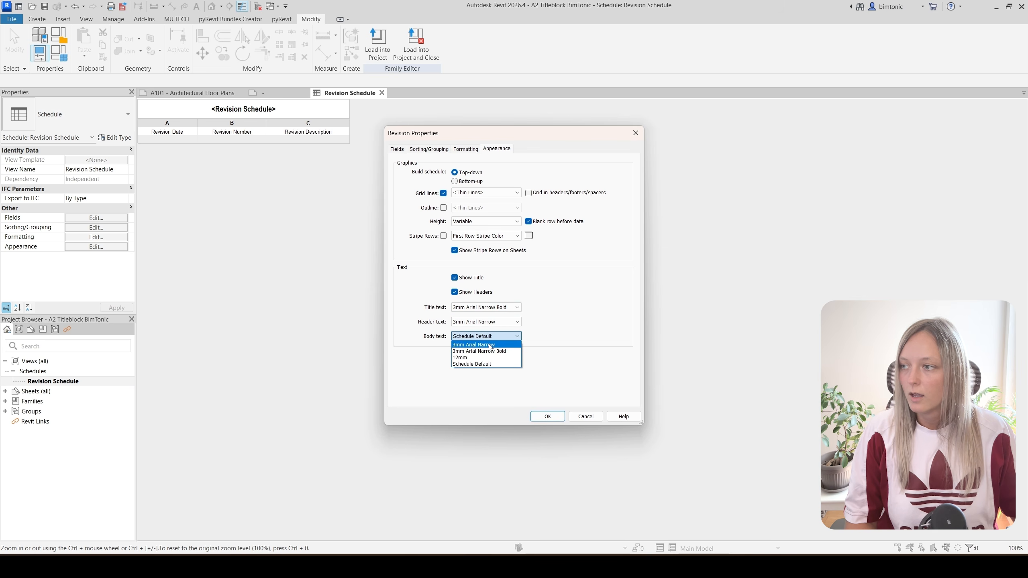
click(490, 345)
click(546, 417)
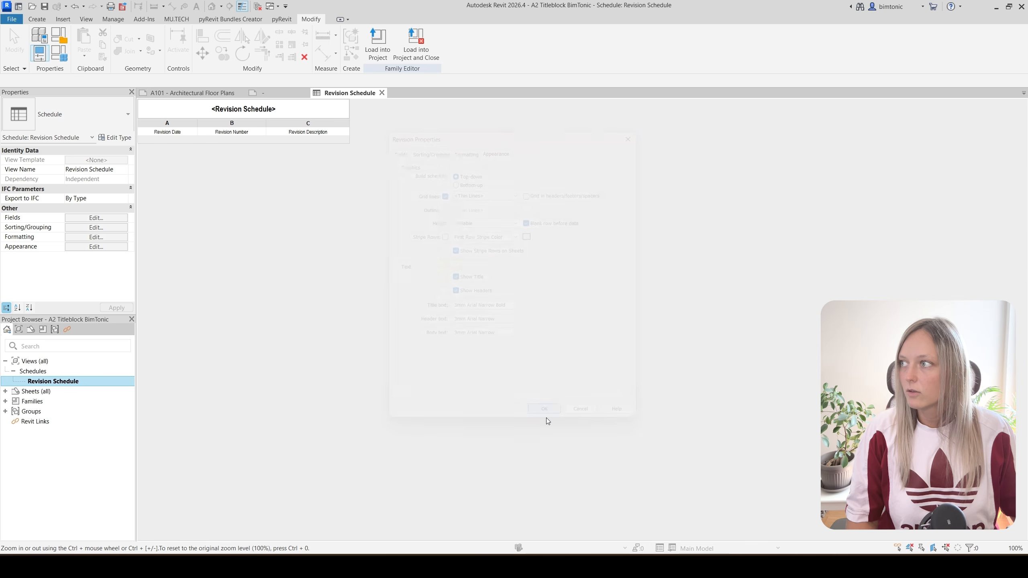
- Narrow the Revision Description column on the title block sheet to bring the schedule's right edge close to the inner border line
click(279, 95)
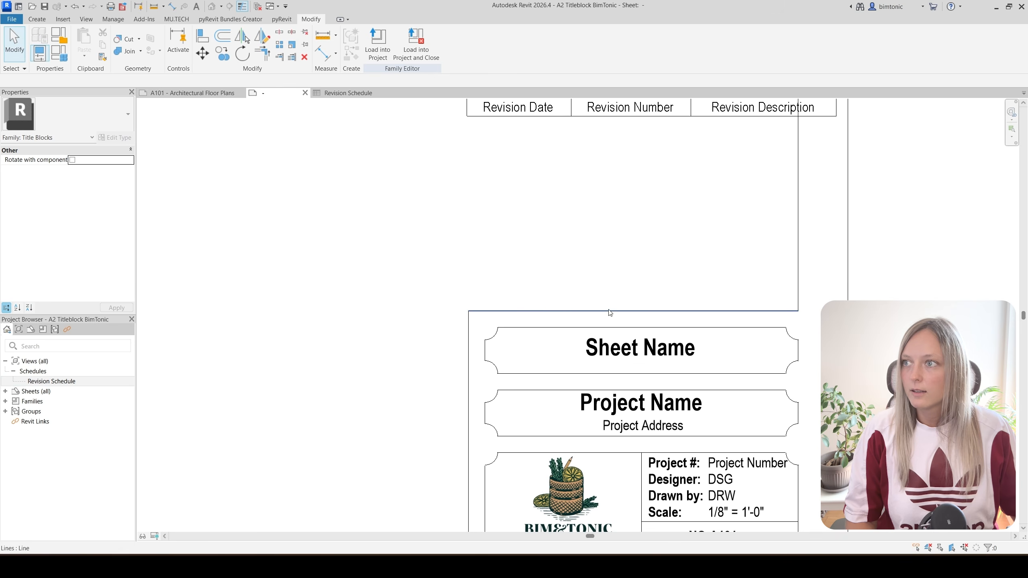
middle_drag(610, 314, 574, 410)
scroll(571, 382, down, 1)
click(638, 236)
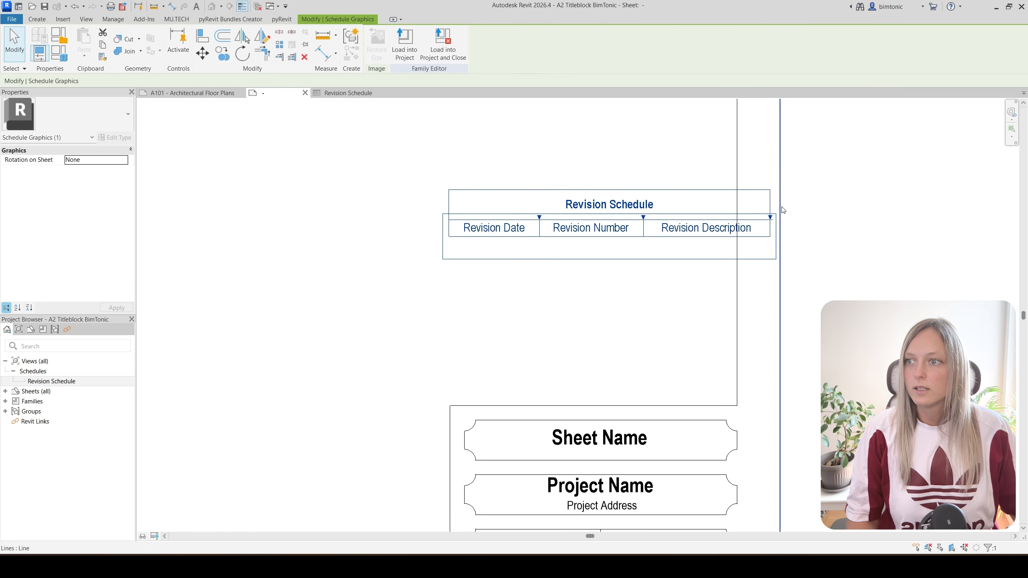
drag(770, 218, 739, 218)
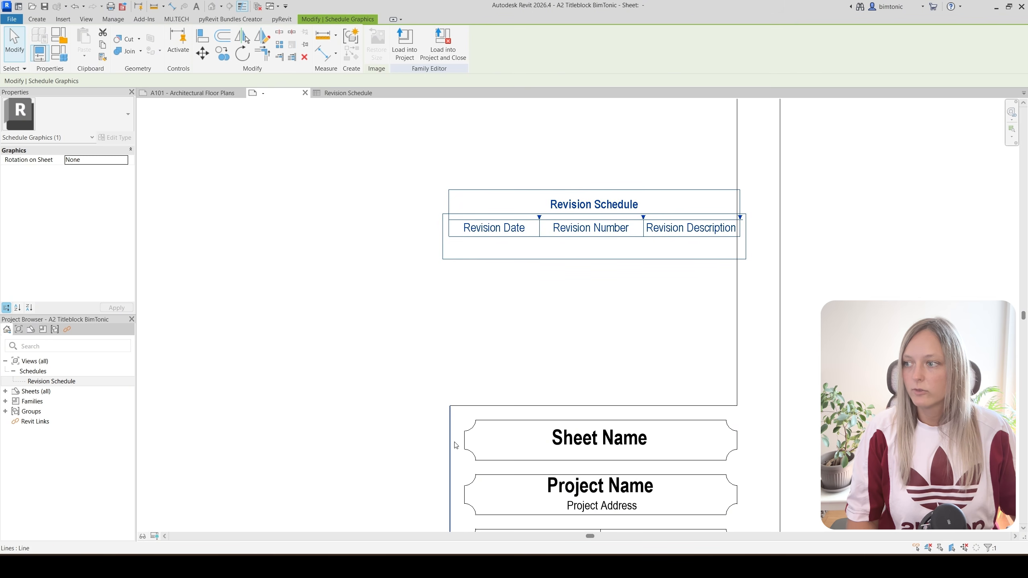
- Extend the vertical line left of the Sheet Name box up to the top of the revision schedule, and select the schedule
click(451, 408)
scroll(453, 408, down, 1)
drag(452, 406, 448, 326)
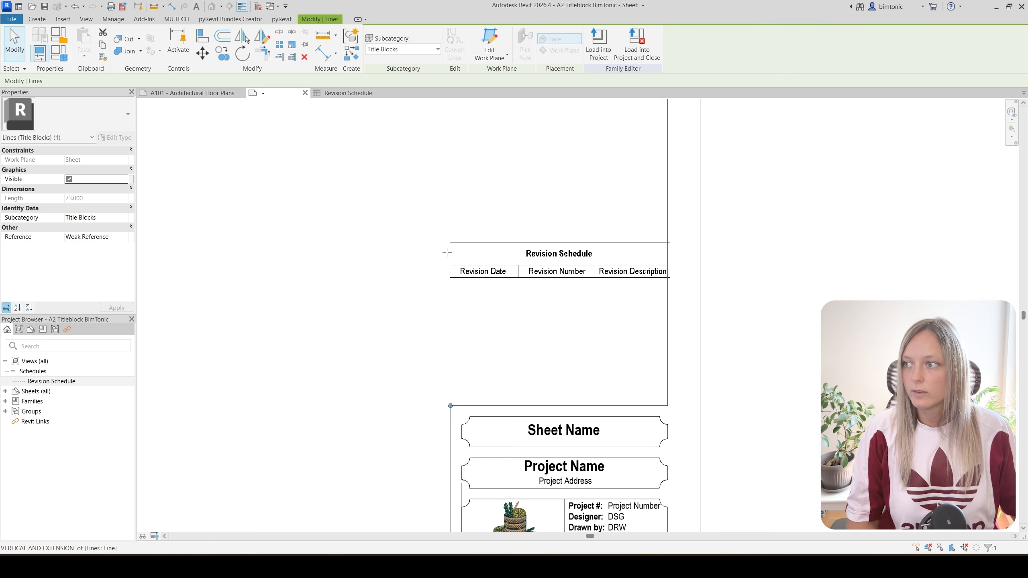
drag(446, 252, 447, 242)
scroll(467, 246, up, 2)
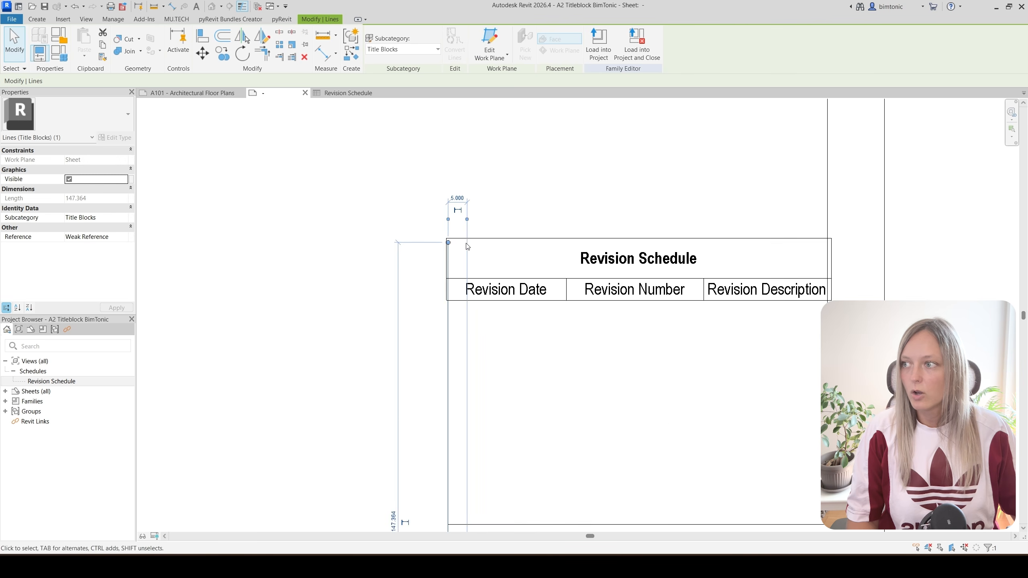
scroll(468, 246, up, 2)
scroll(433, 235, up, 1)
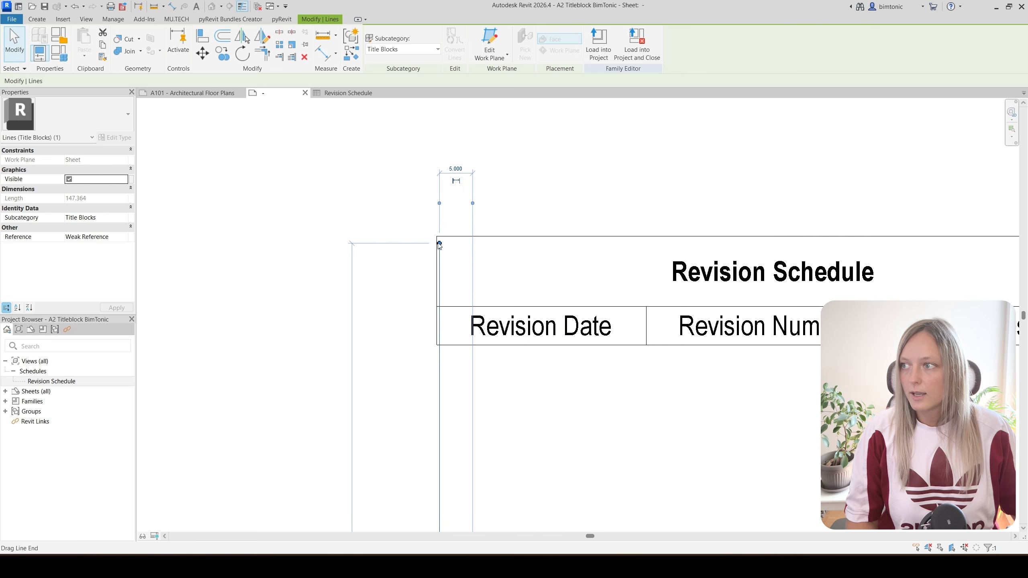
drag(440, 244, 444, 237)
click(522, 311)
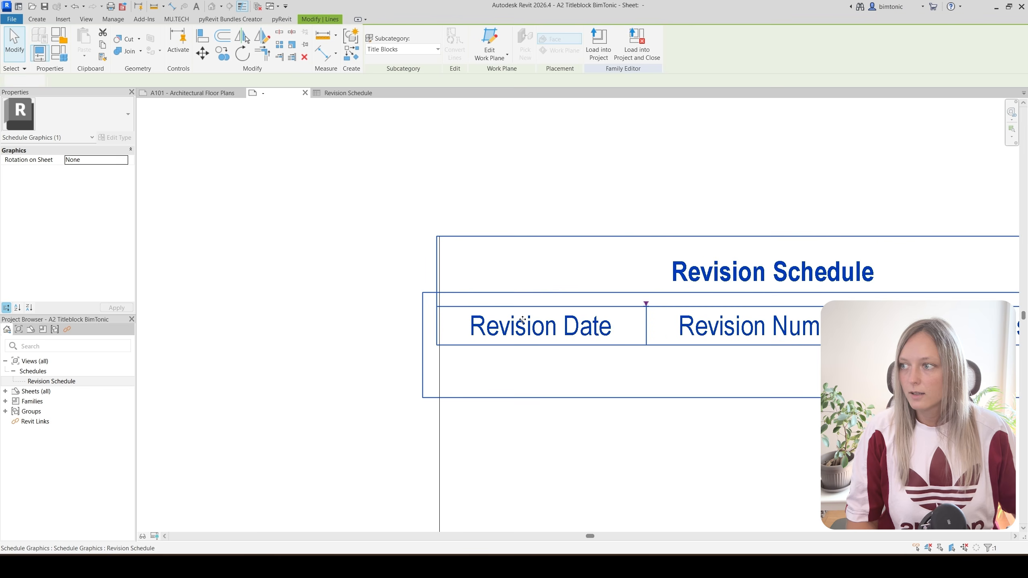
key(m)
key(v)
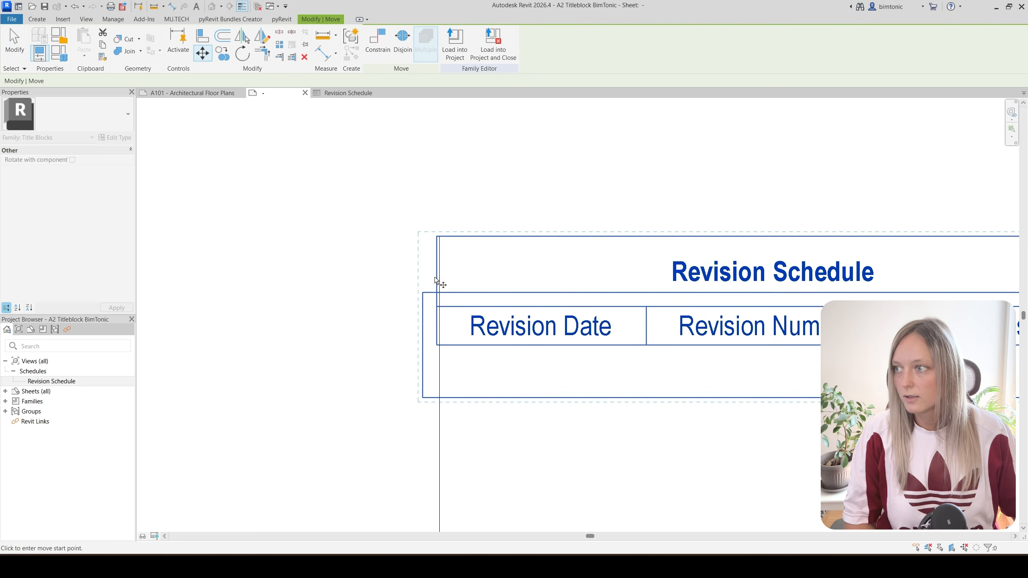
key(Escape)
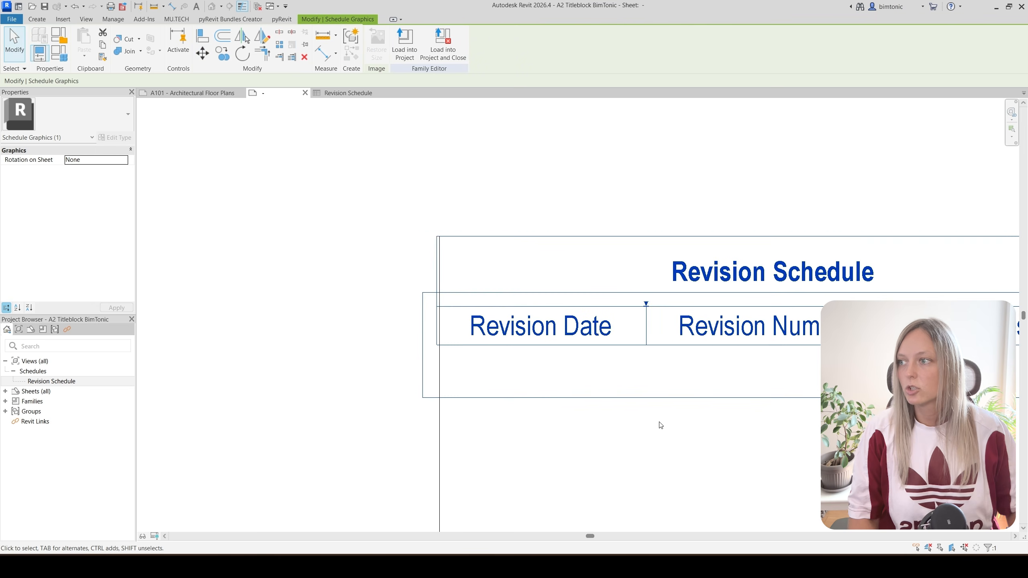
- Nudge the revision schedule horizontally until its left edge lines up with the extended vertical line
key(Right)
key(Right)
scroll(477, 271, up, 5)
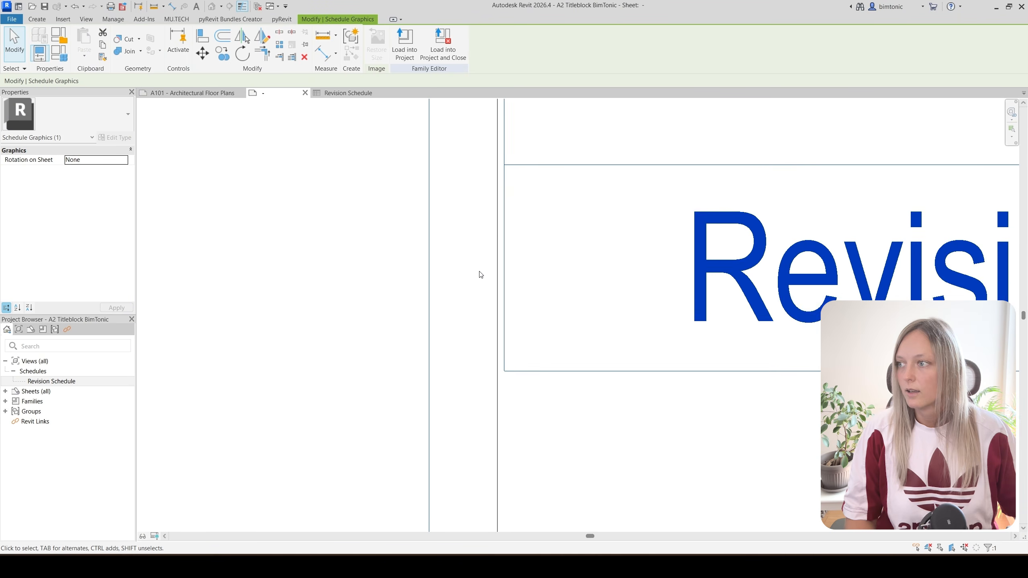
key(Left)
key(Left)
key(Left)
key(Left)
key(Left)
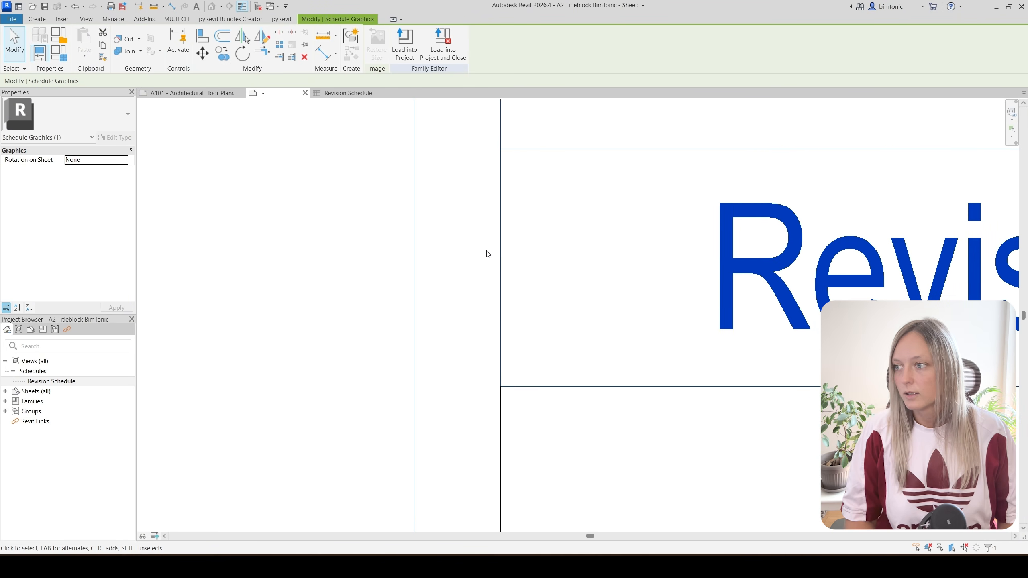
- Fine-tune the Revision Date and Revision Description column widths so the schedule's right edge meets the inner border line
scroll(408, 291, down, 6)
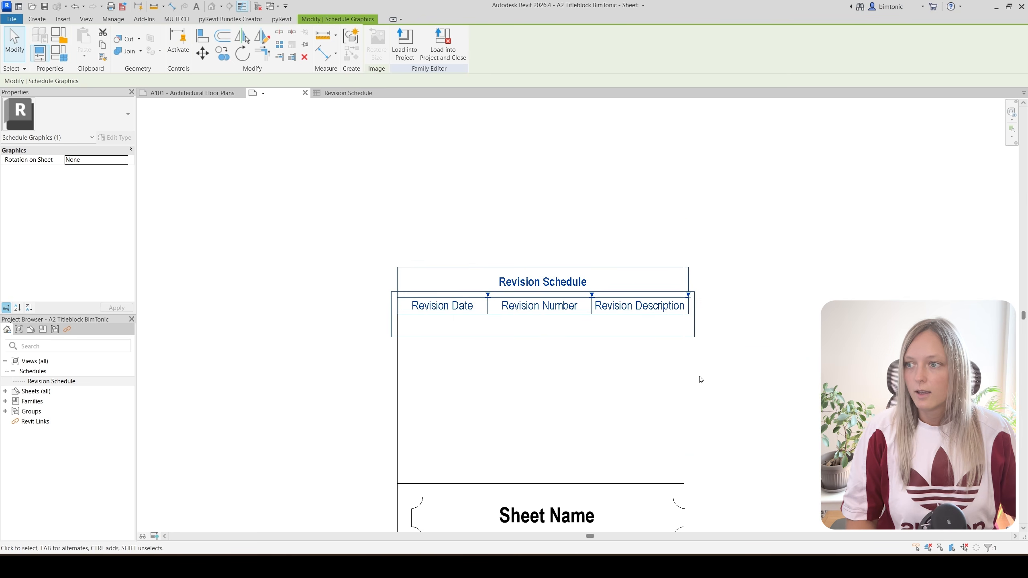
drag(488, 296, 485, 297)
scroll(688, 314, up, 5)
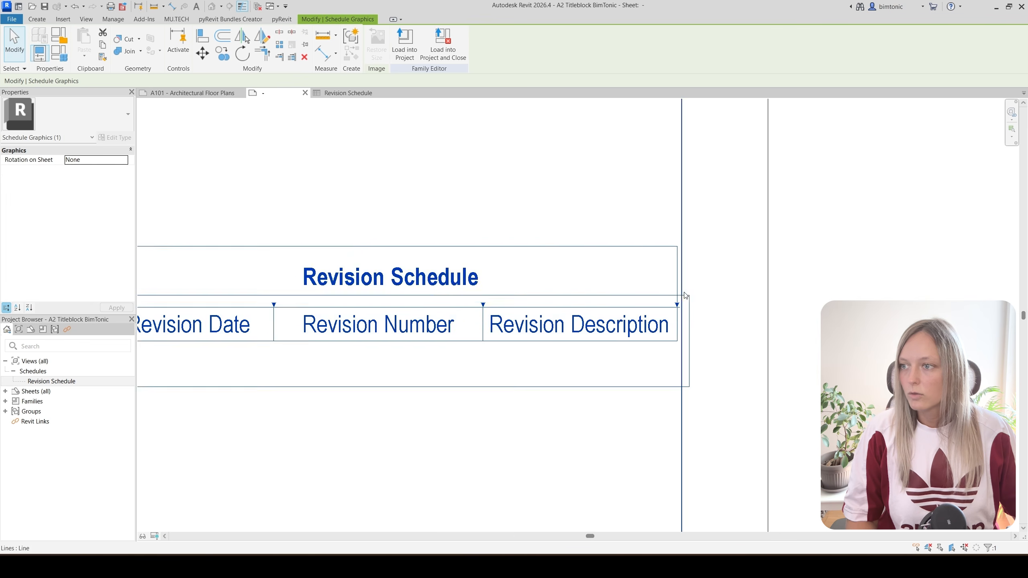
drag(686, 314, 687, 314)
scroll(736, 350, down, 5)
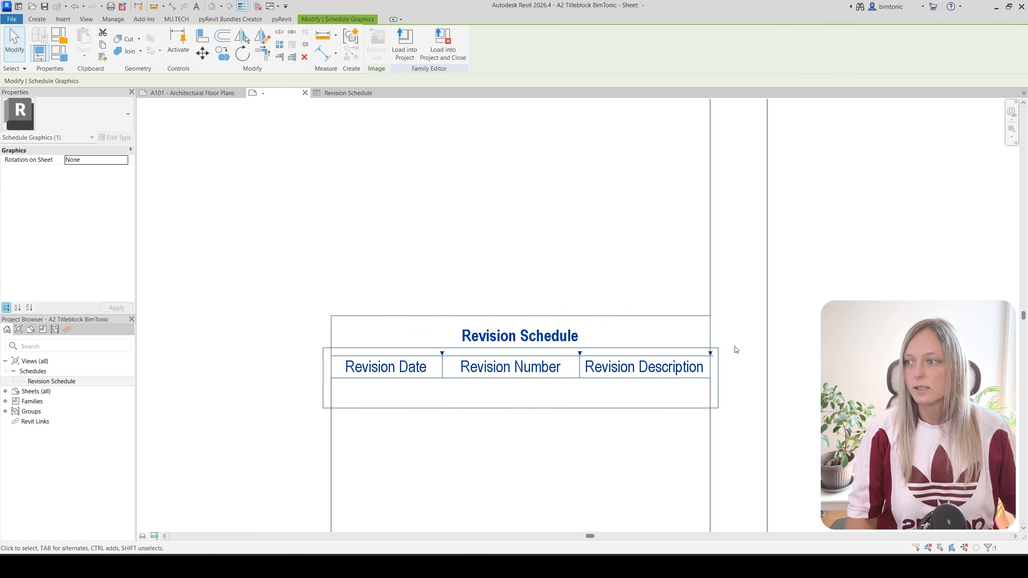
- Load the edited title block family with its aligned revision schedule into the pergola structural project
click(789, 389)
scroll(927, 476, down, 2)
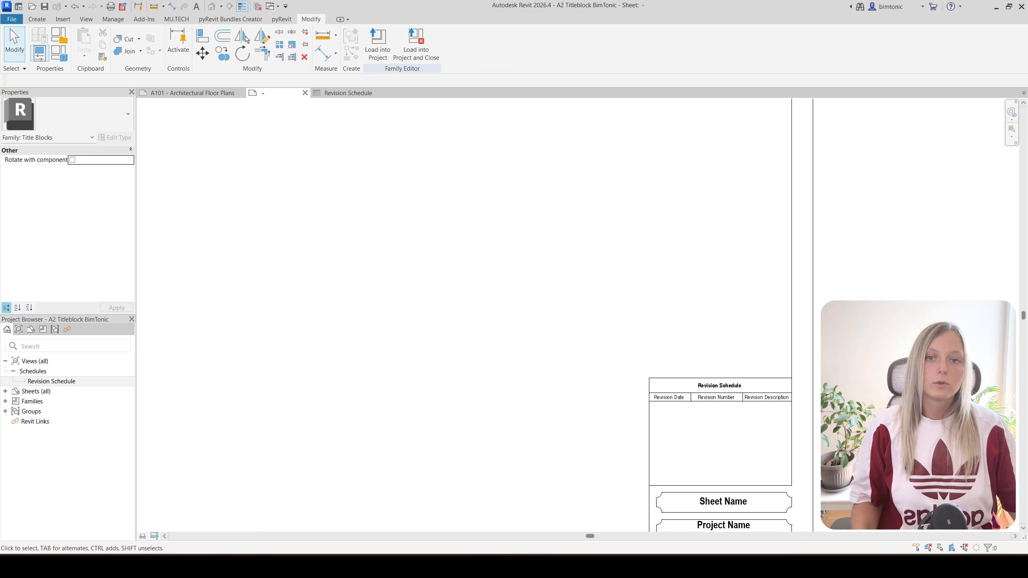
click(377, 45)
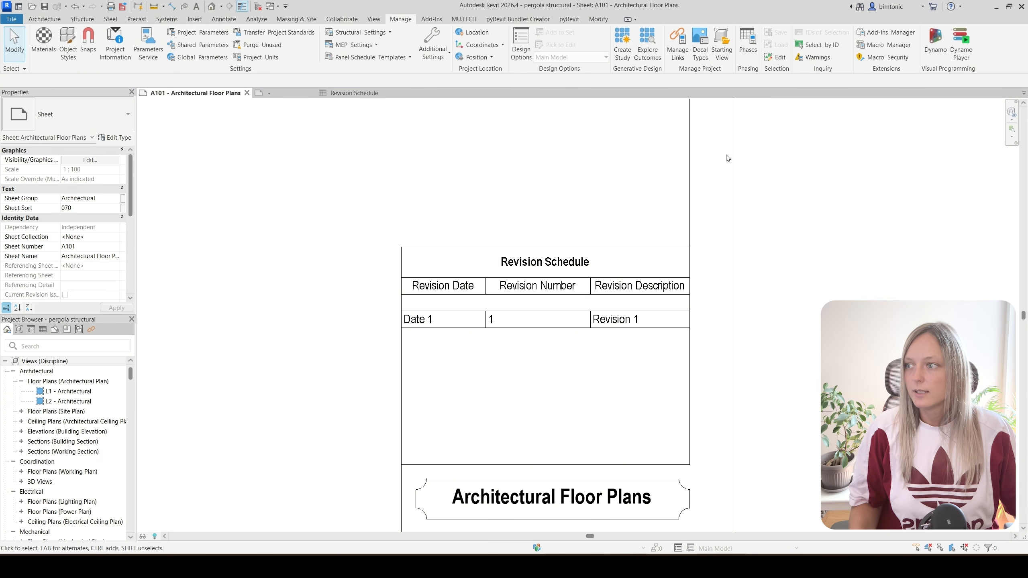
scroll(498, 356, down, 1)
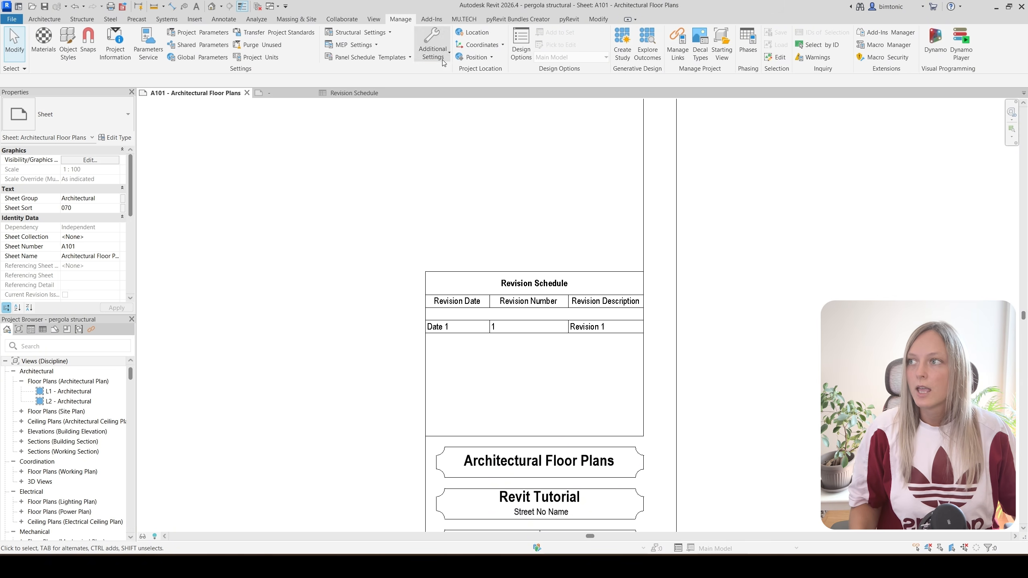
- Add a second revision to the project's sheet issues and revisions list, keeping its default date and description
click(432, 44)
click(469, 136)
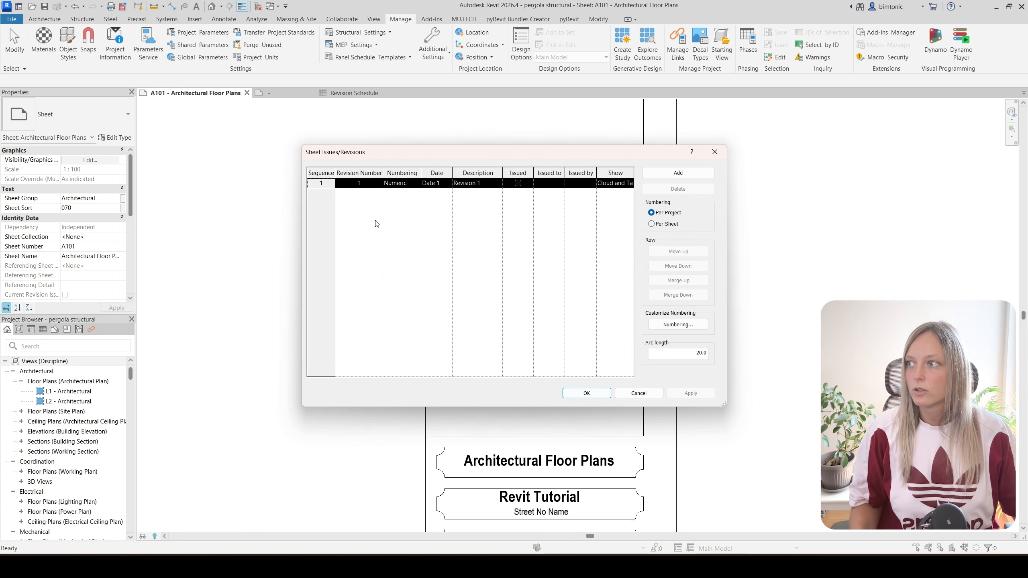
click(678, 173)
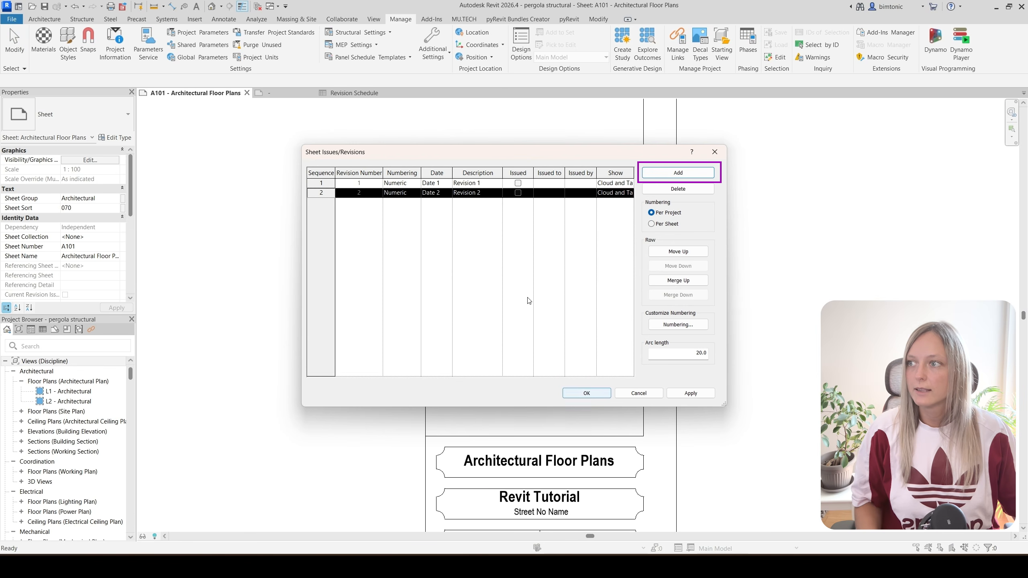
click(586, 393)
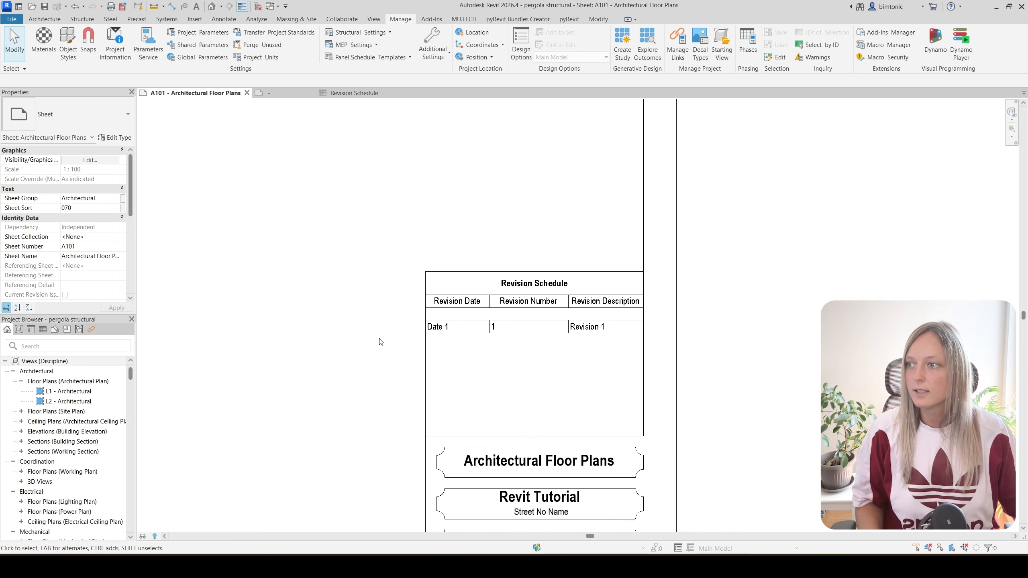
- Include Seq. 2 - Revision 2 in the revision schedule shown on sheet A101
scroll(77, 172, down, 5)
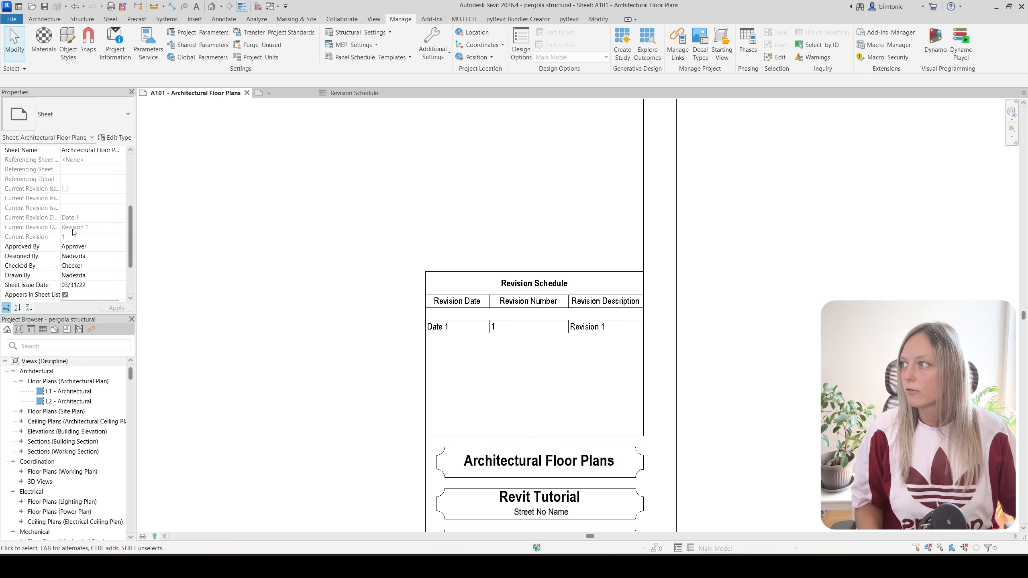
click(88, 248)
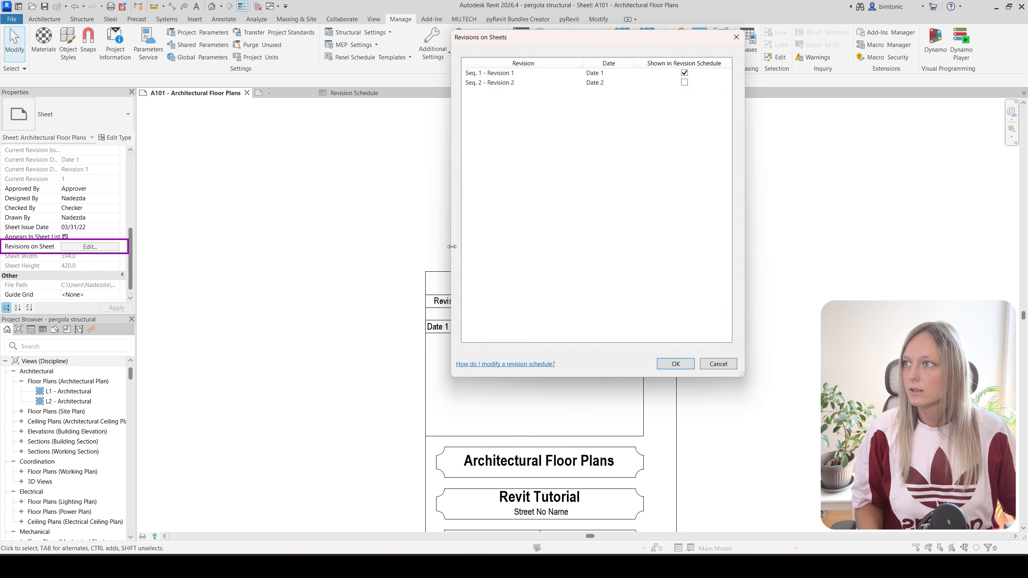
click(684, 82)
click(675, 364)
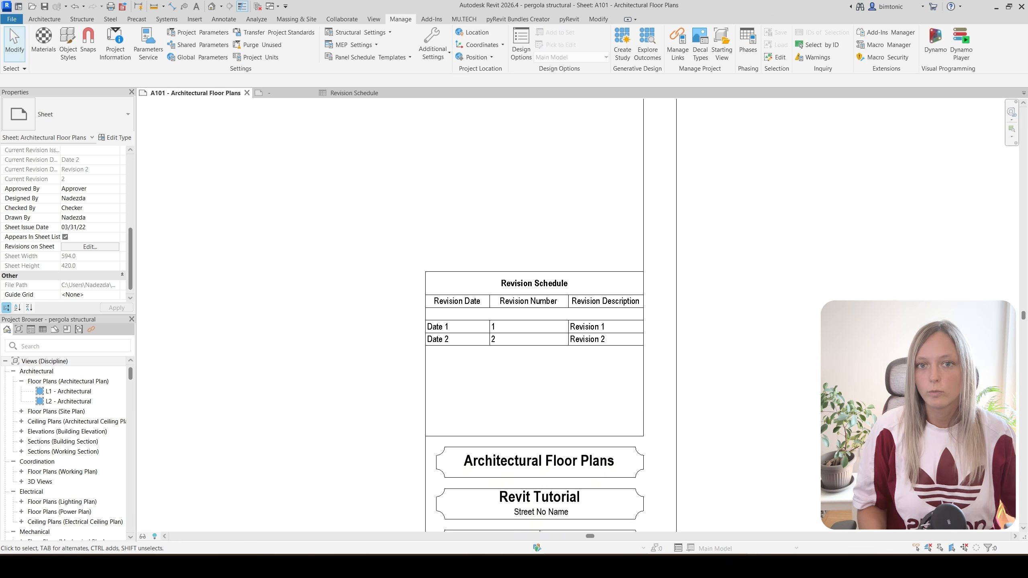
- Create a new guide grid with the default name and assign it to sheet A101
scroll(702, 353, down, 2)
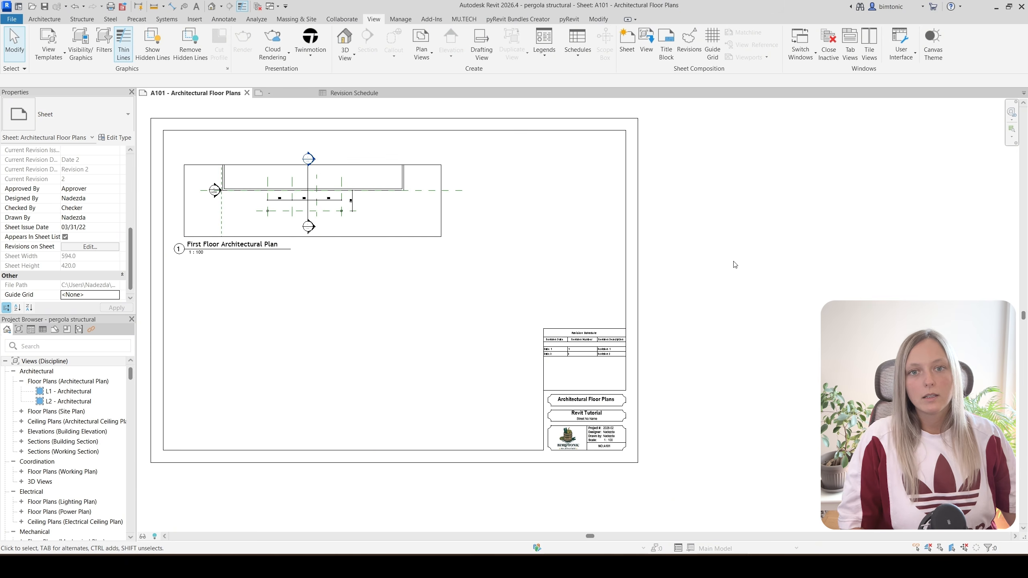
click(713, 49)
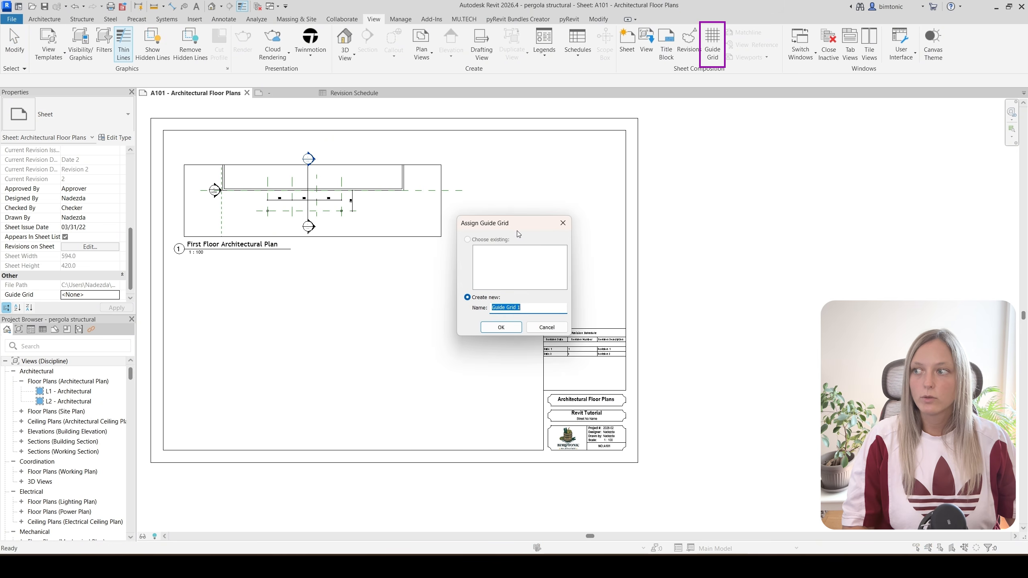
click(498, 330)
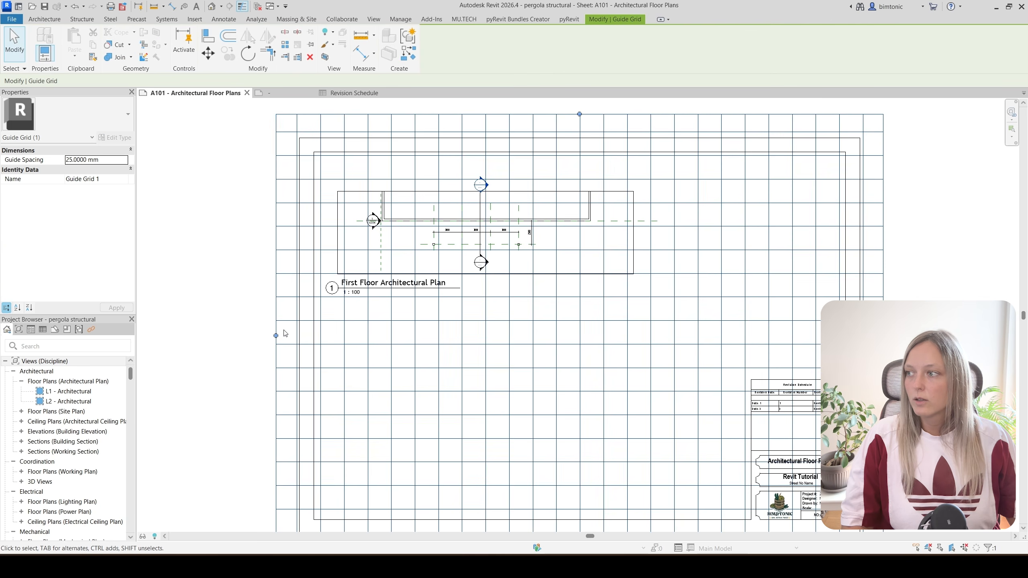
- Fit the guide grid's extents to the drawing area between the inner border lines and the title block column
drag(276, 336, 314, 341)
drag(598, 114, 606, 155)
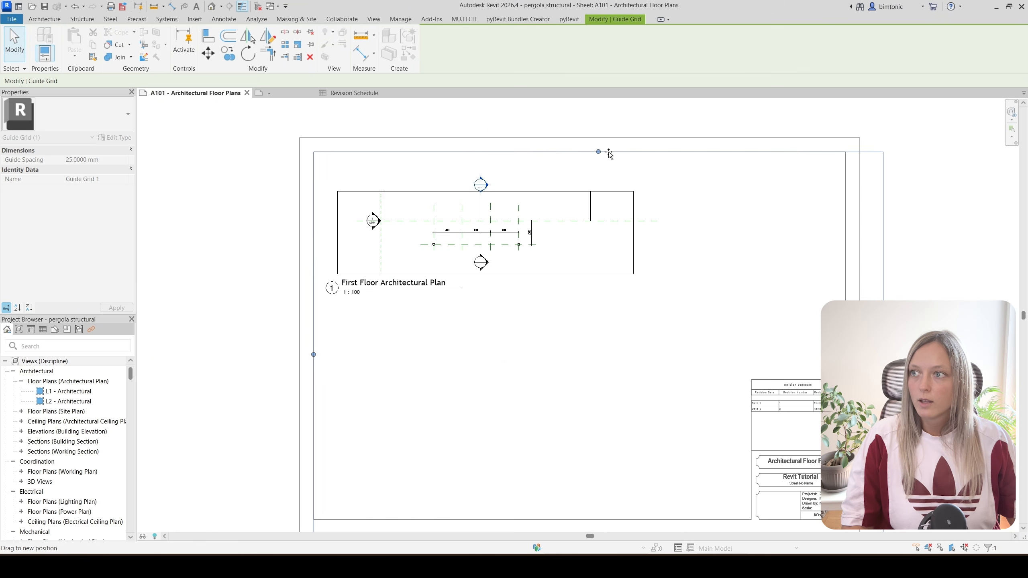
drag(771, 369, 752, 387)
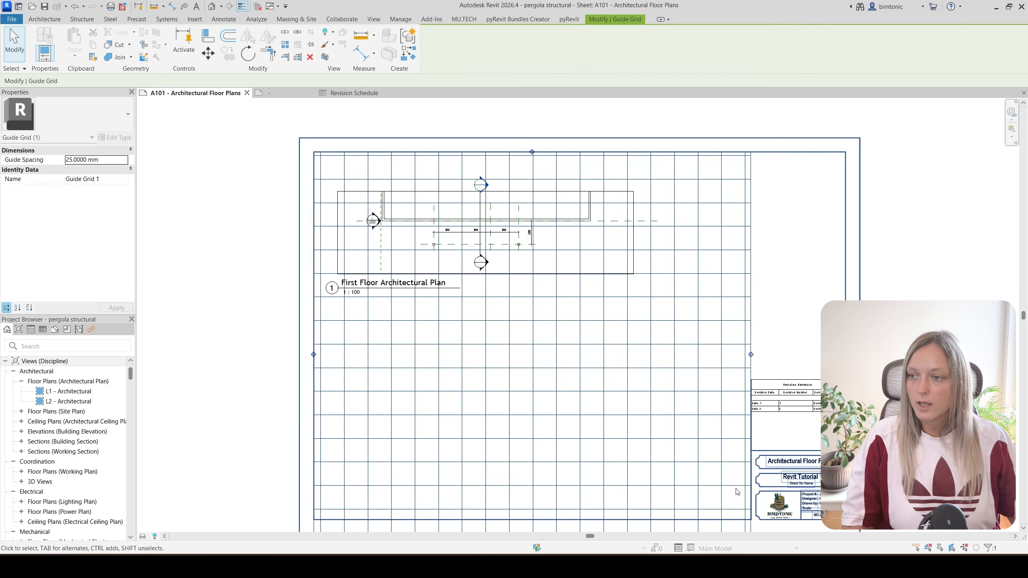
middle_drag(695, 468, 719, 326)
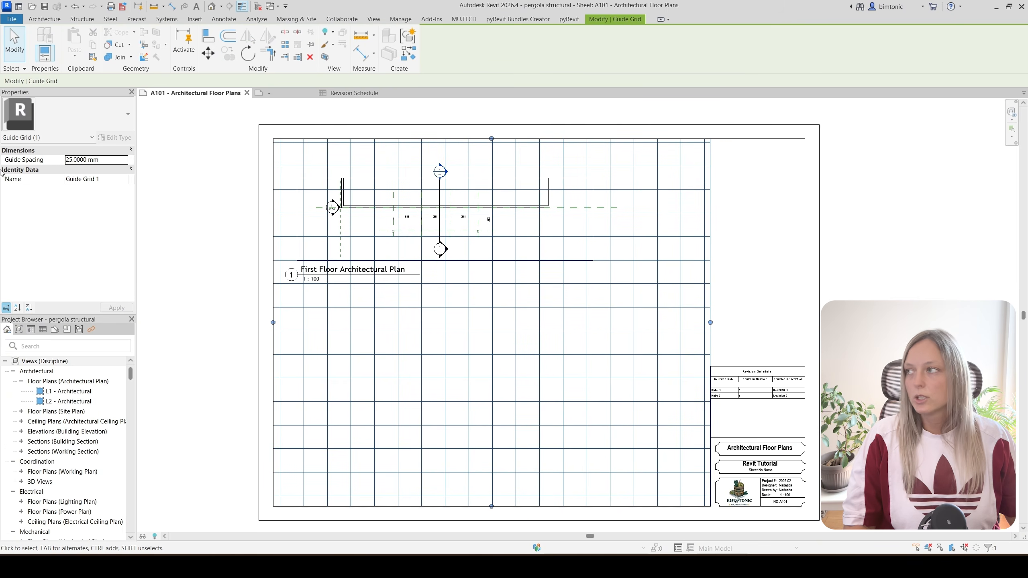
- Set the guide grid's spacing to 50 mm and deselect it
click(118, 159)
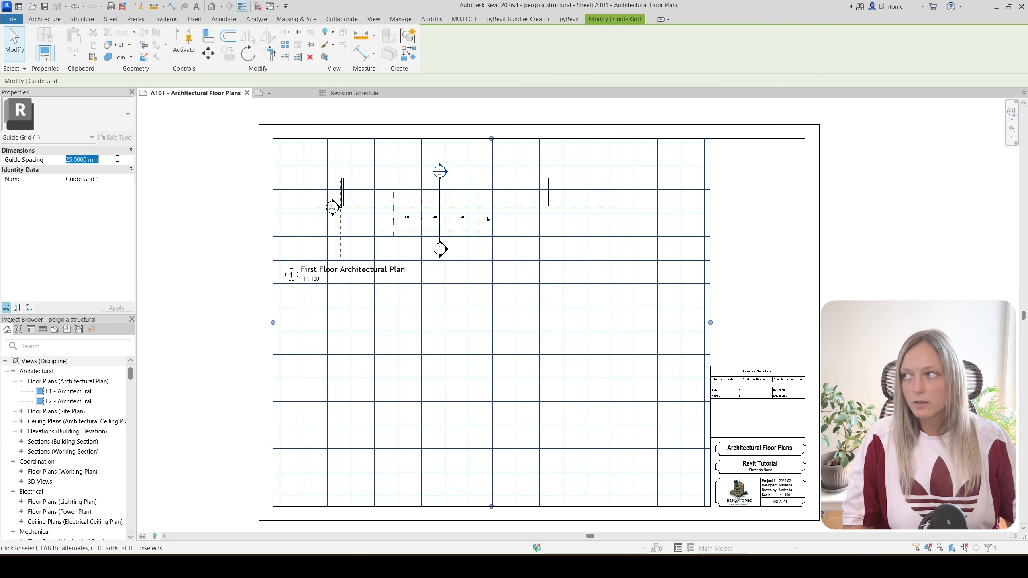
text(50)
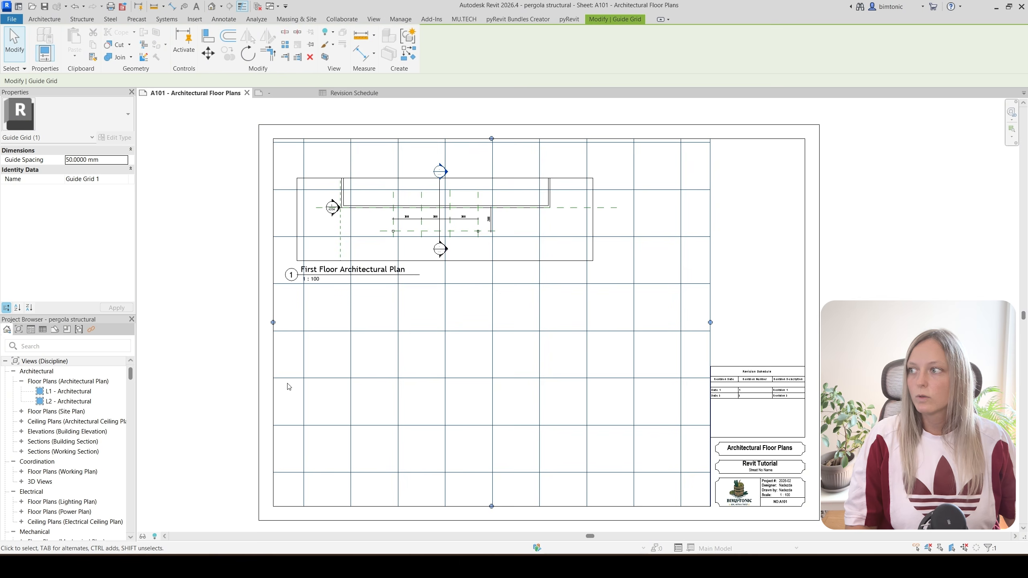
click(328, 256)
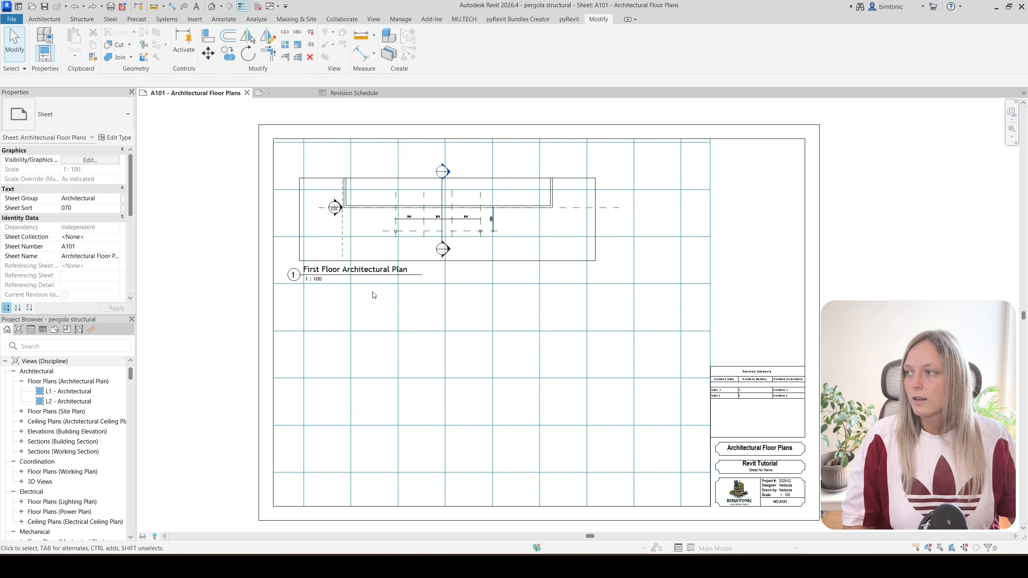
- Move the First Floor Architectural Plan viewport horizontally so its left crop edge aligns with the first interior vertical guide line
click(335, 247)
key(m)
key(v)
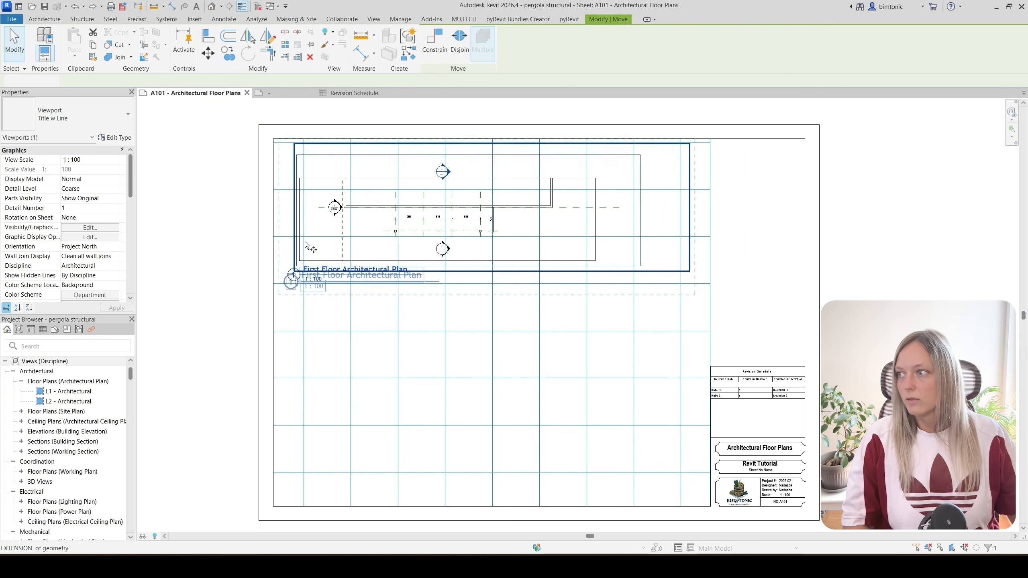
scroll(309, 233, up, 2)
click(294, 251)
shift+click(301, 353)
scroll(431, 267, down, 3)
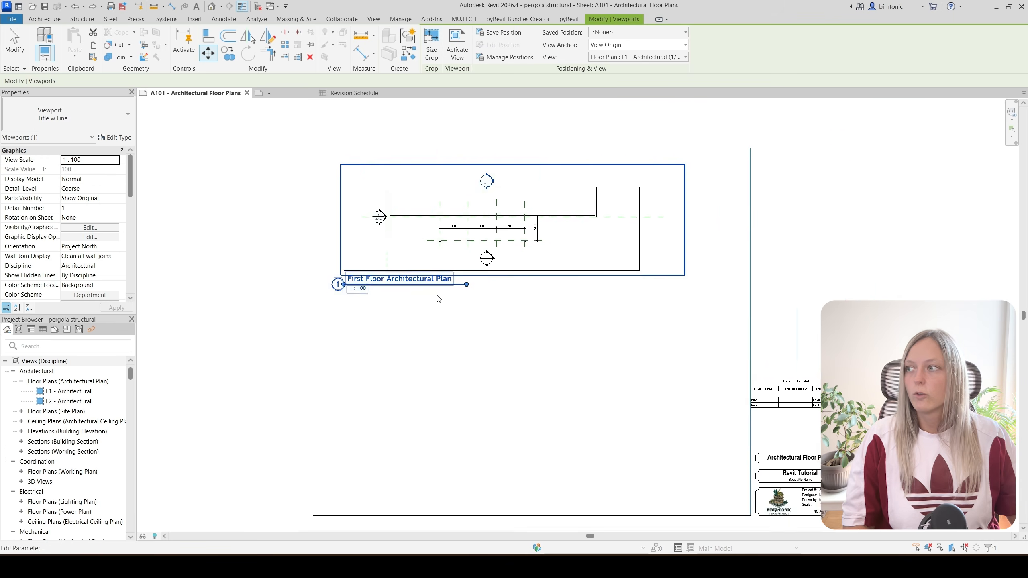
- Move the First Floor Architectural Plan viewport straight down so its lower crop edge aligns with the nearest horizontal guide line
scroll(397, 254, up, 2)
key(m)
key(v)
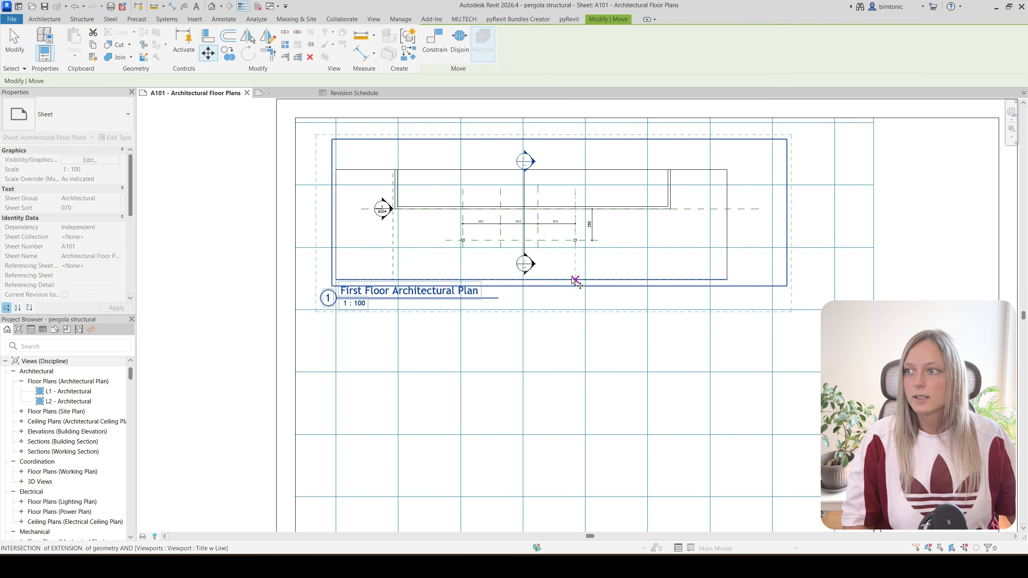
click(575, 279)
click(575, 310)
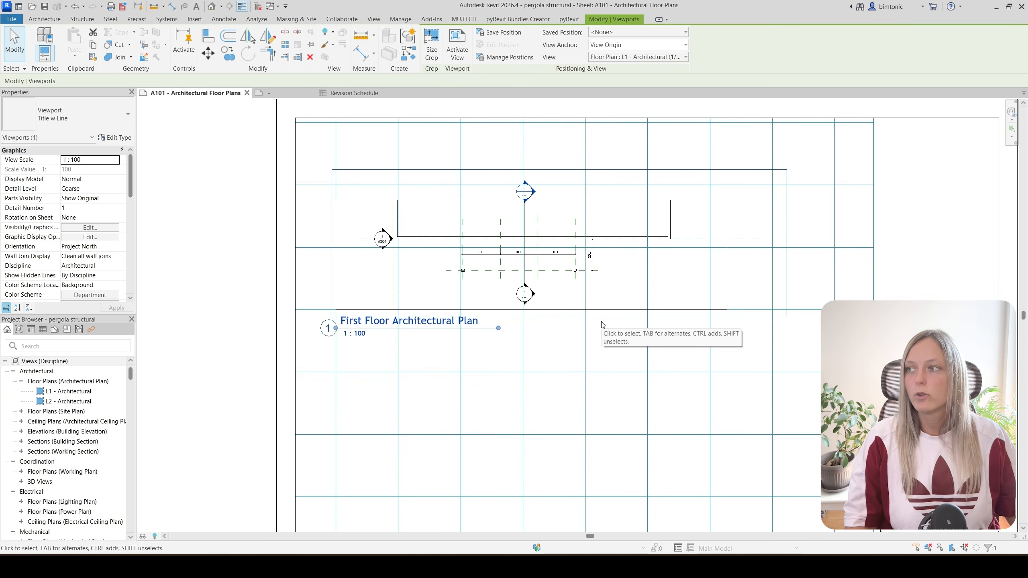
scroll(271, 301, down, 2)
click(197, 417)
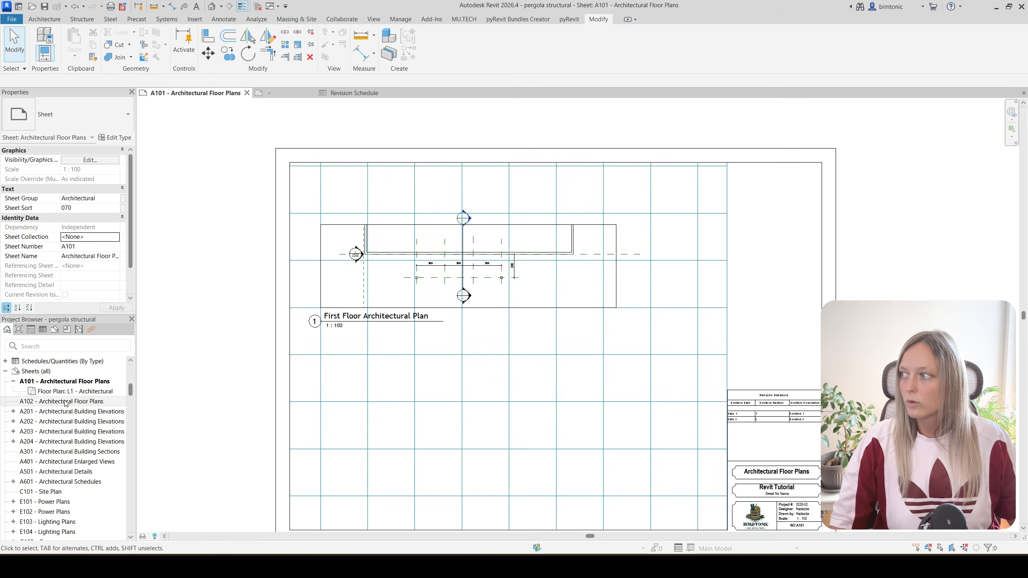
- Open sheet A102 - Architectural Floor Plans and assign the existing guide grid to it
double_click(66, 402)
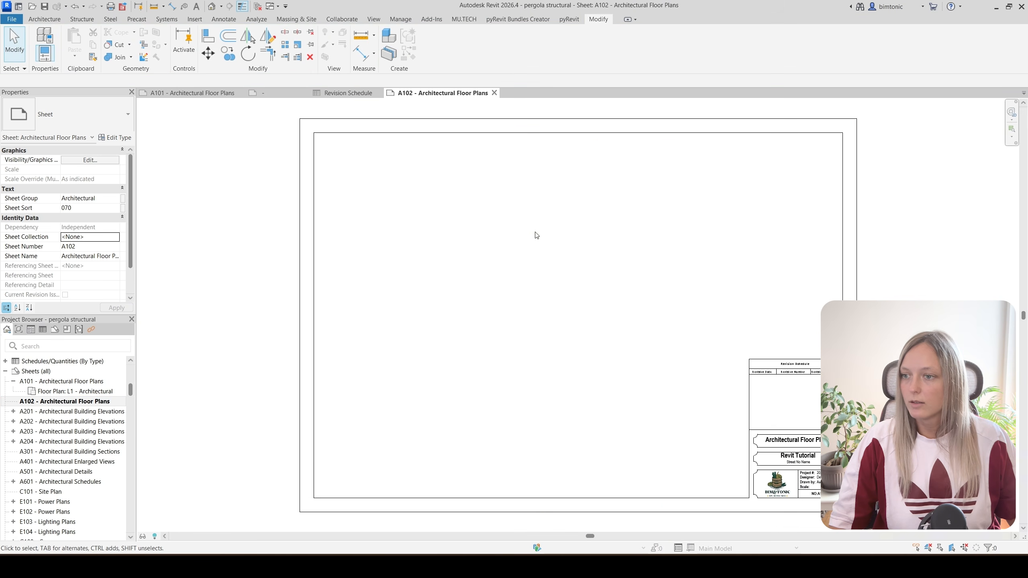
middle_drag(515, 239, 459, 245)
scroll(69, 277, down, 2)
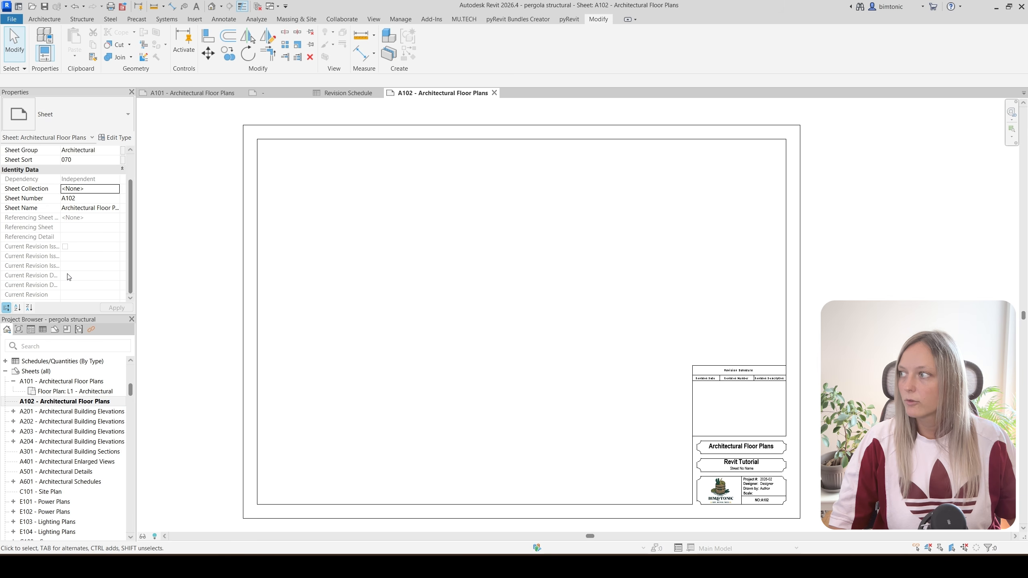
scroll(69, 277, down, 2)
scroll(103, 284, down, 2)
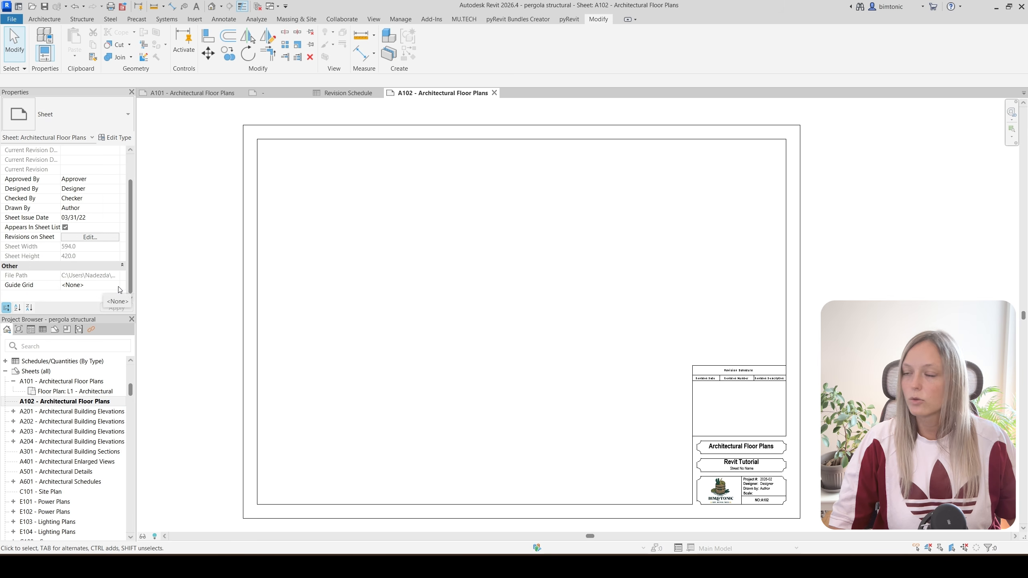
click(119, 288)
click(93, 302)
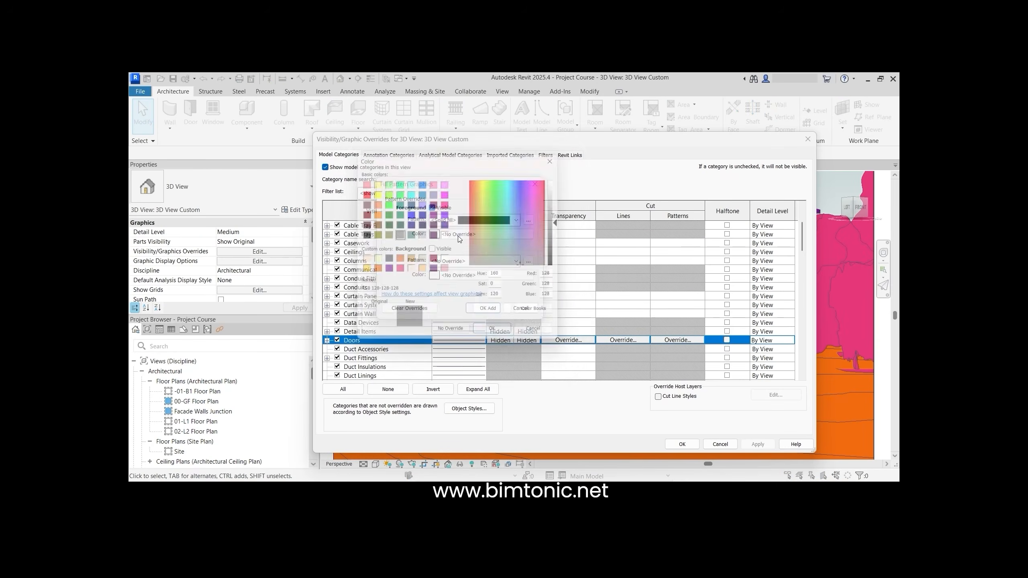
click(471, 317)
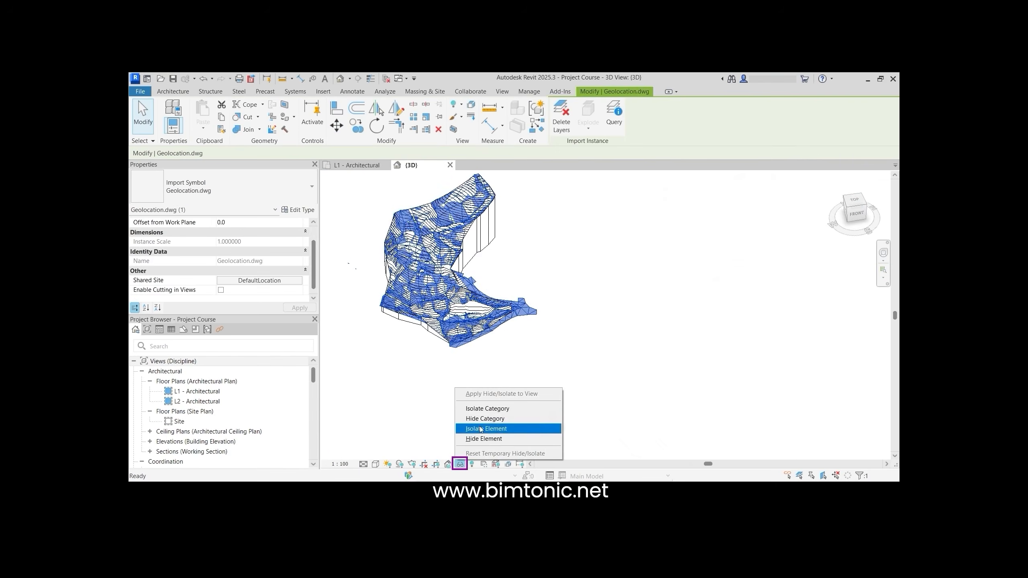
click(496, 441)
shift+middle_drag(367, 351, 404, 356)
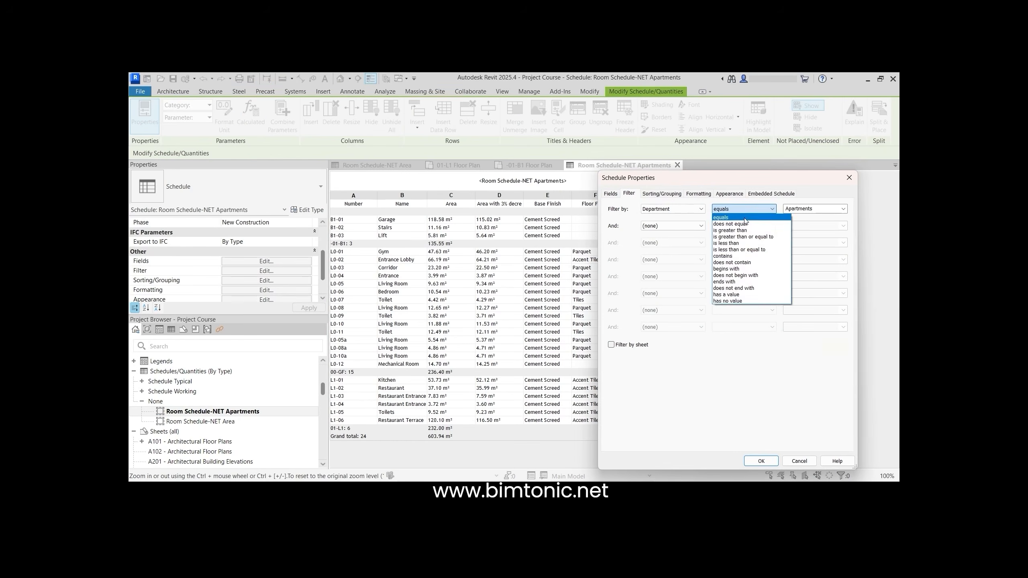
click(760, 460)
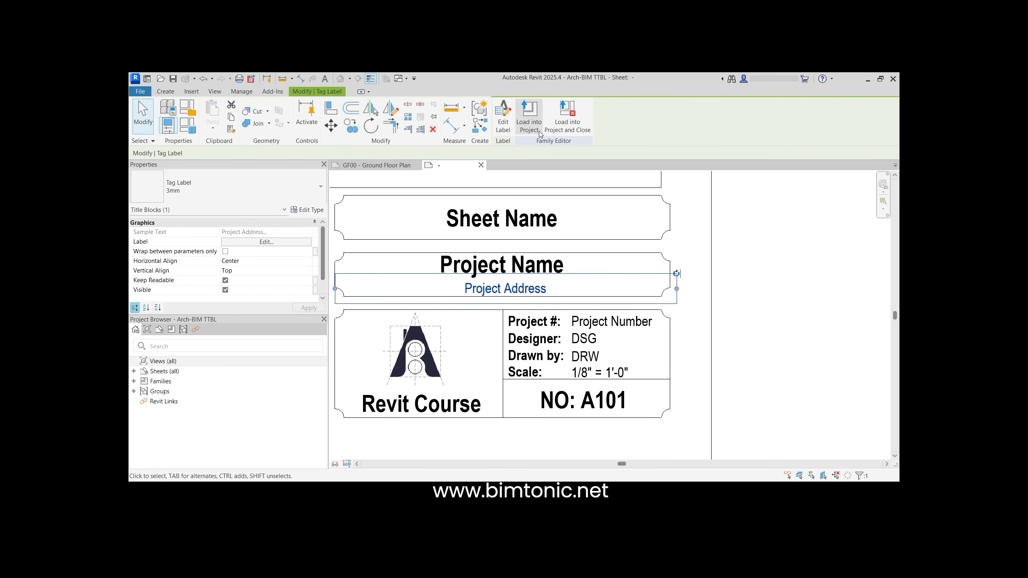
click(529, 117)
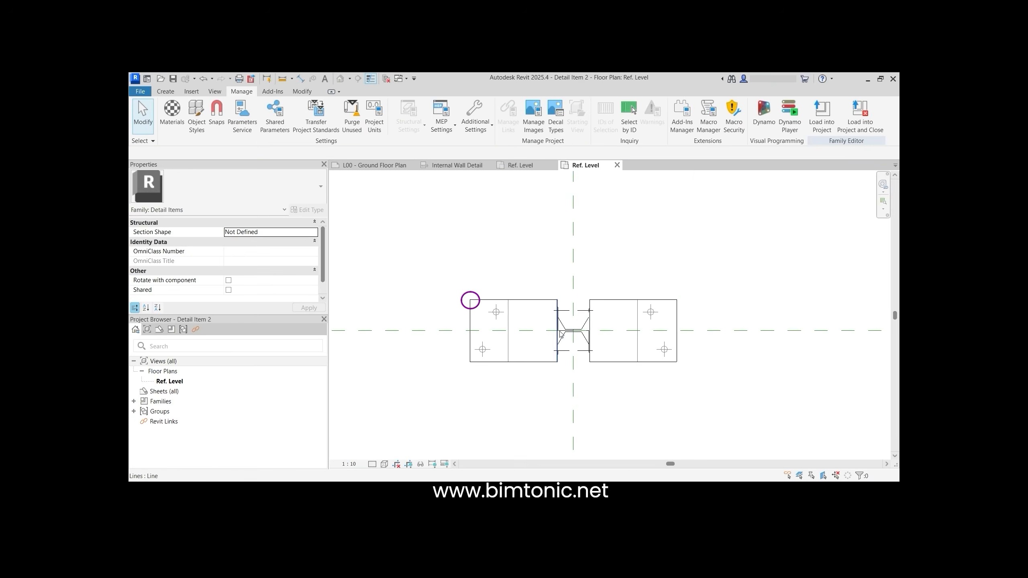
click(457, 164)
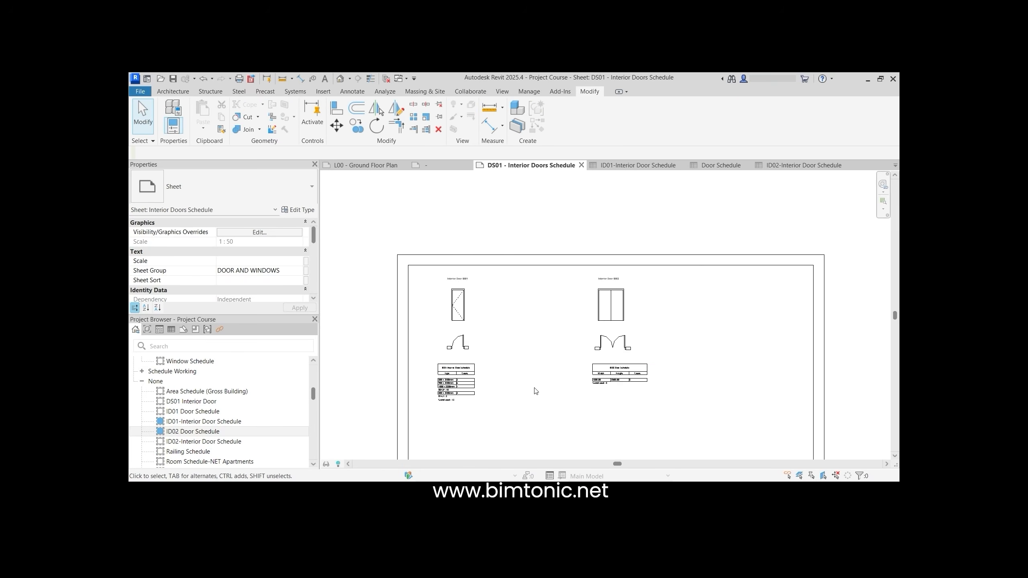
scroll(474, 320, up, 3)
double_click(477, 329)
click(477, 330)
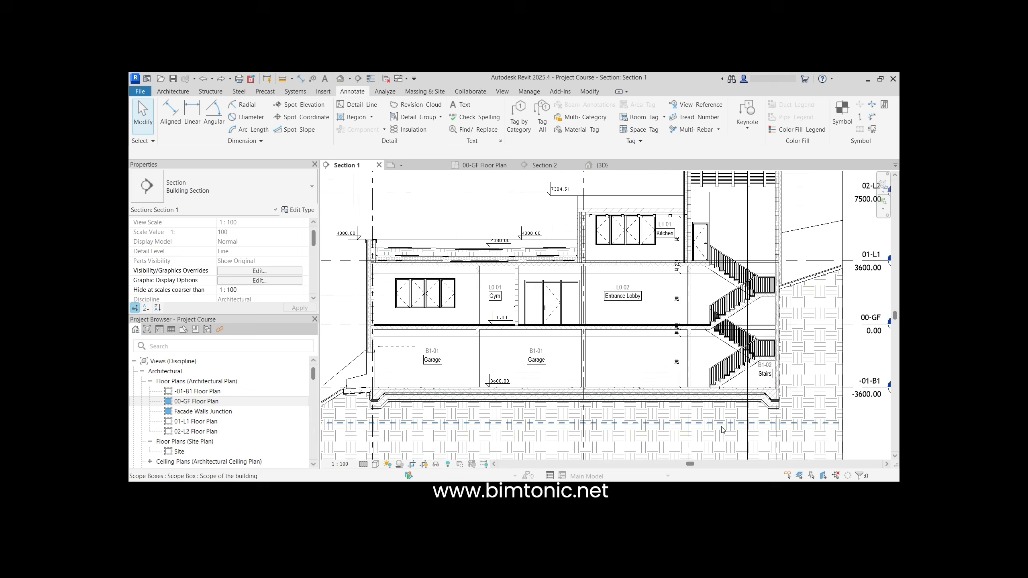
scroll(723, 430, up, 2)
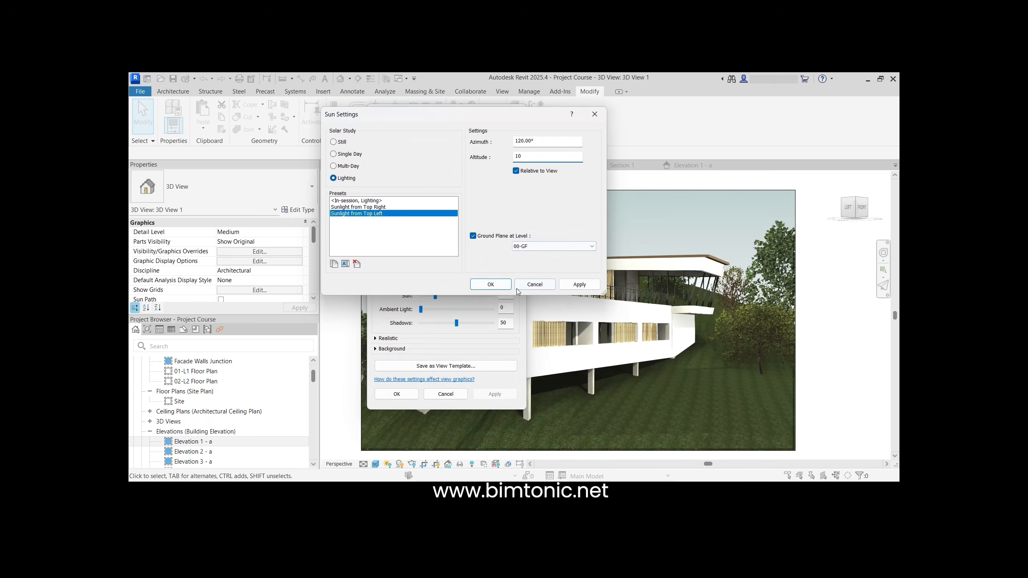
click(516, 288)
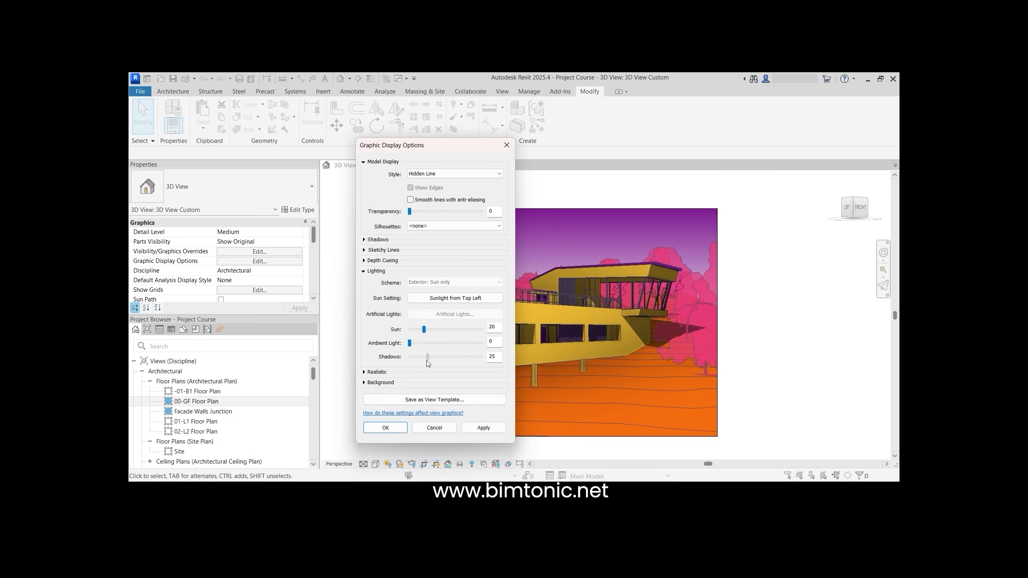
click(392, 428)
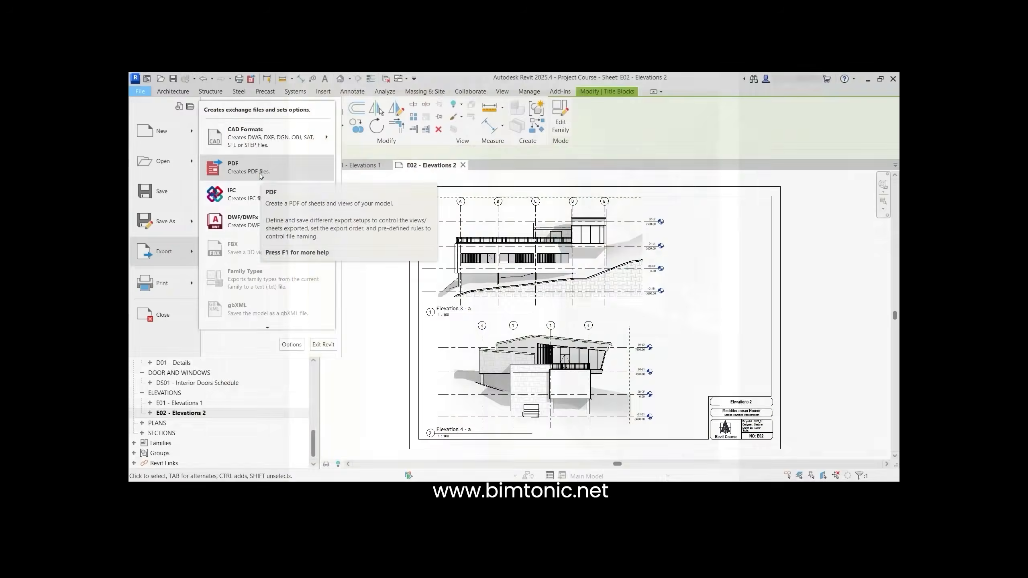
click(253, 179)
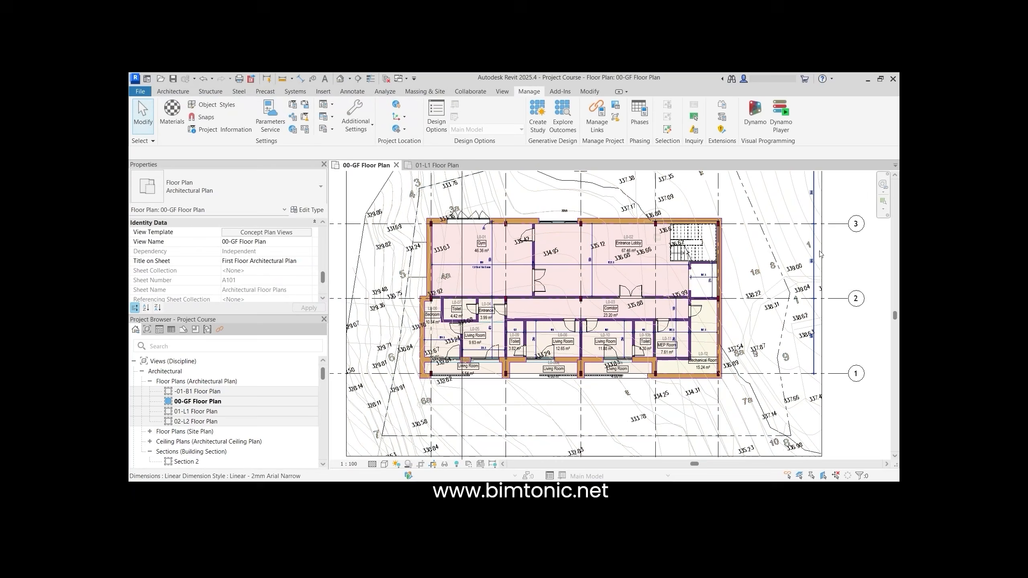
scroll(769, 240, up, 5)
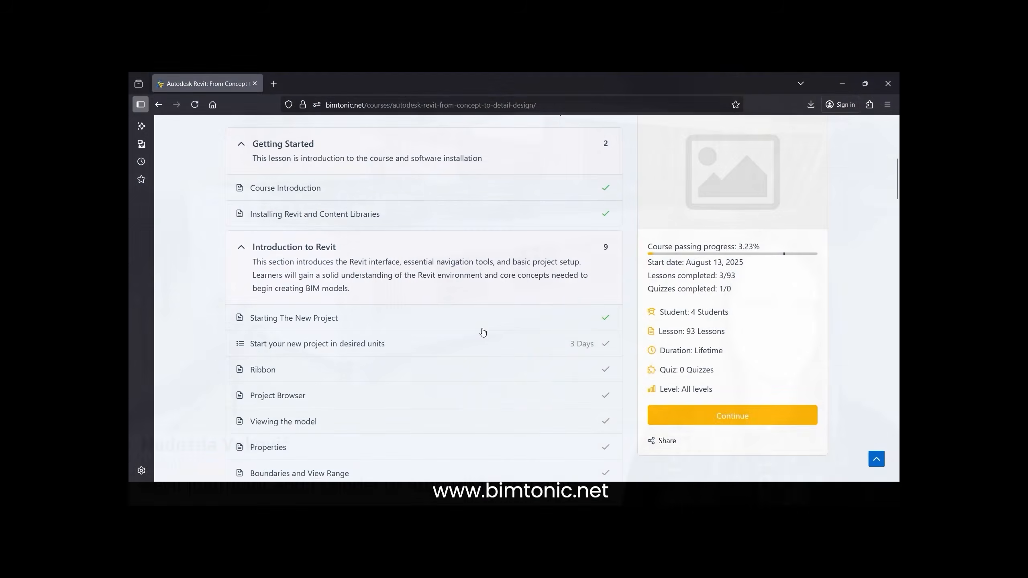
- In the bimtonic.net Revit course in the browser, open the lesson Curtain Walls Joins and Slanted Curtain Walls and play its video
scroll(483, 332, down, 10)
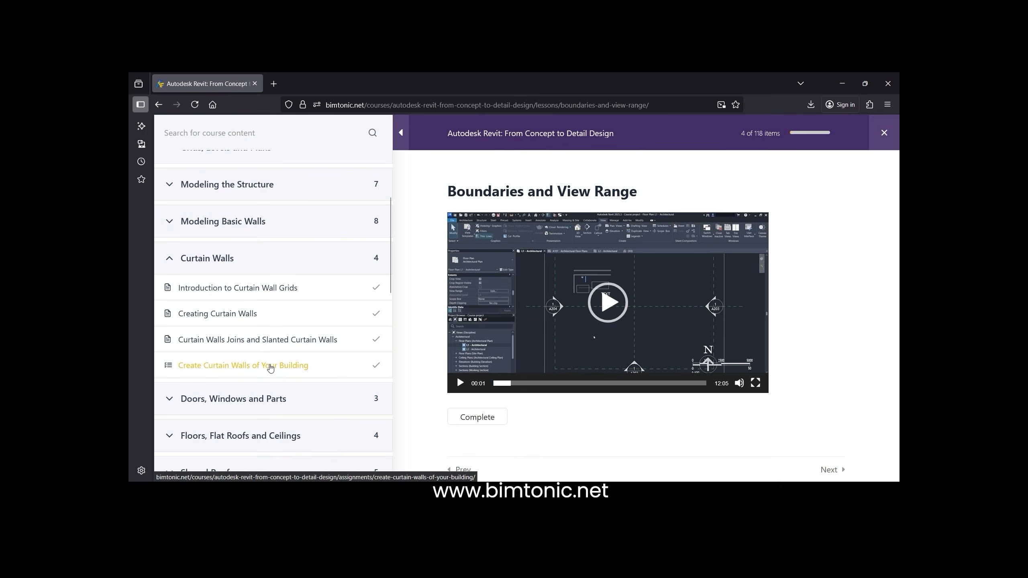
click(271, 348)
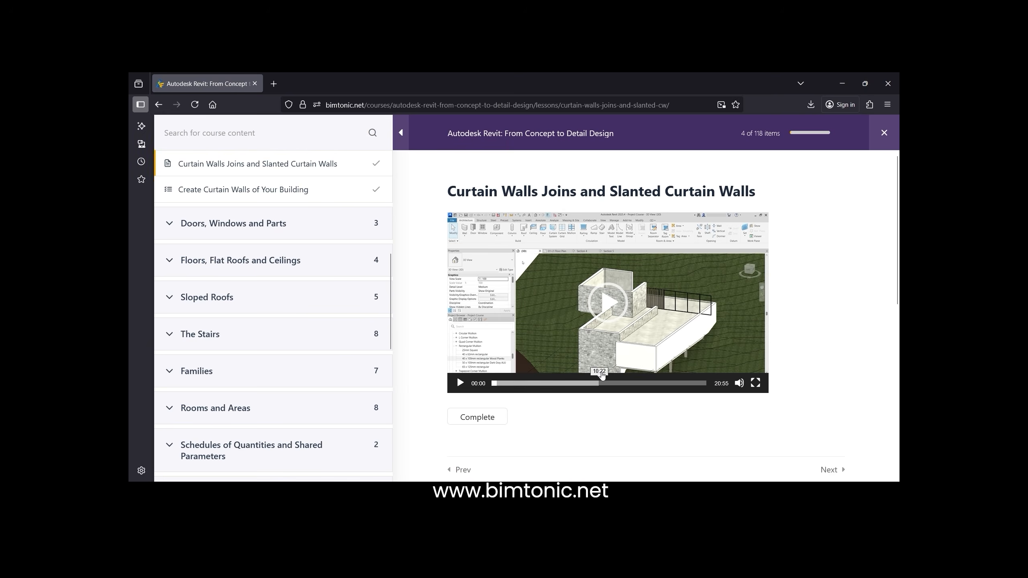
click(609, 312)
- Mark the Curtain Walls Joins and Slanted Curtain Walls lesson as complete and start the assignment Start your new project in desired units
click(477, 416)
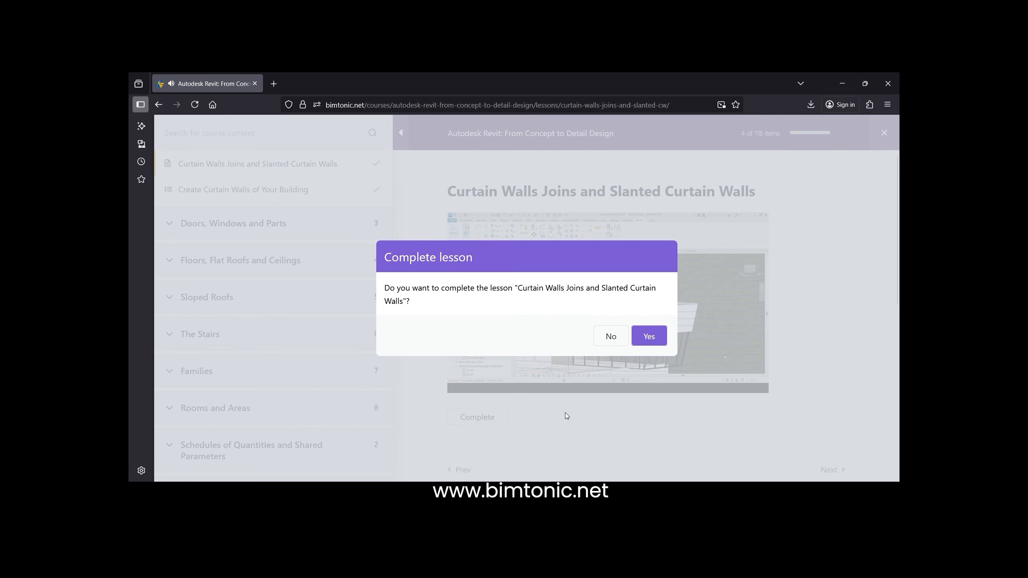
key(Return)
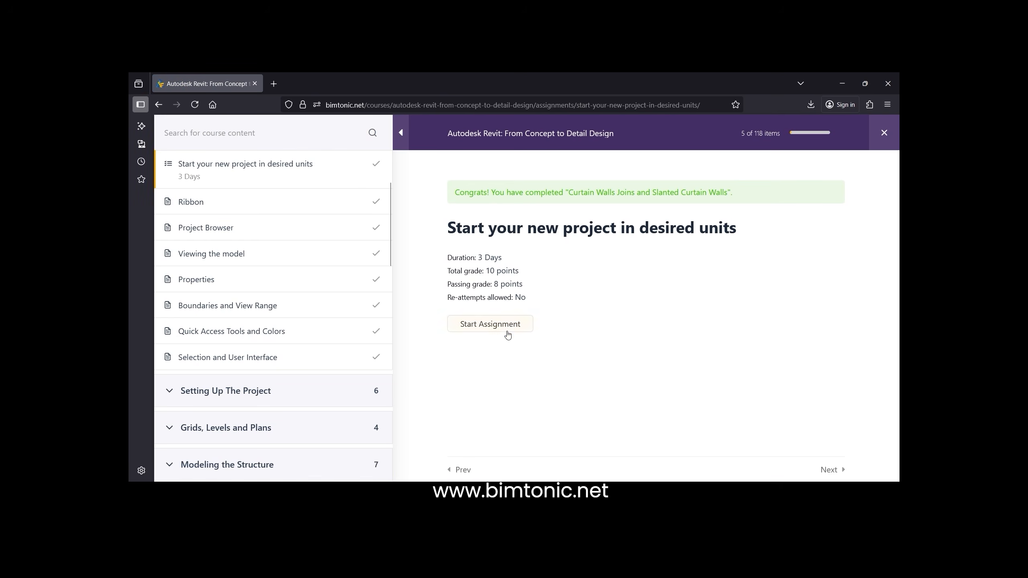
click(507, 330)
scroll(508, 330, down, 10)
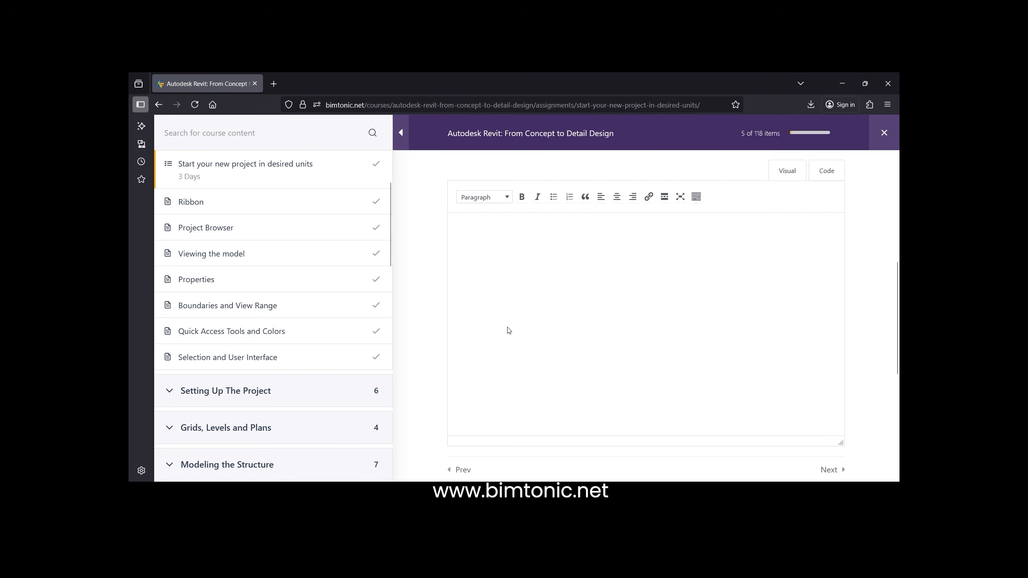